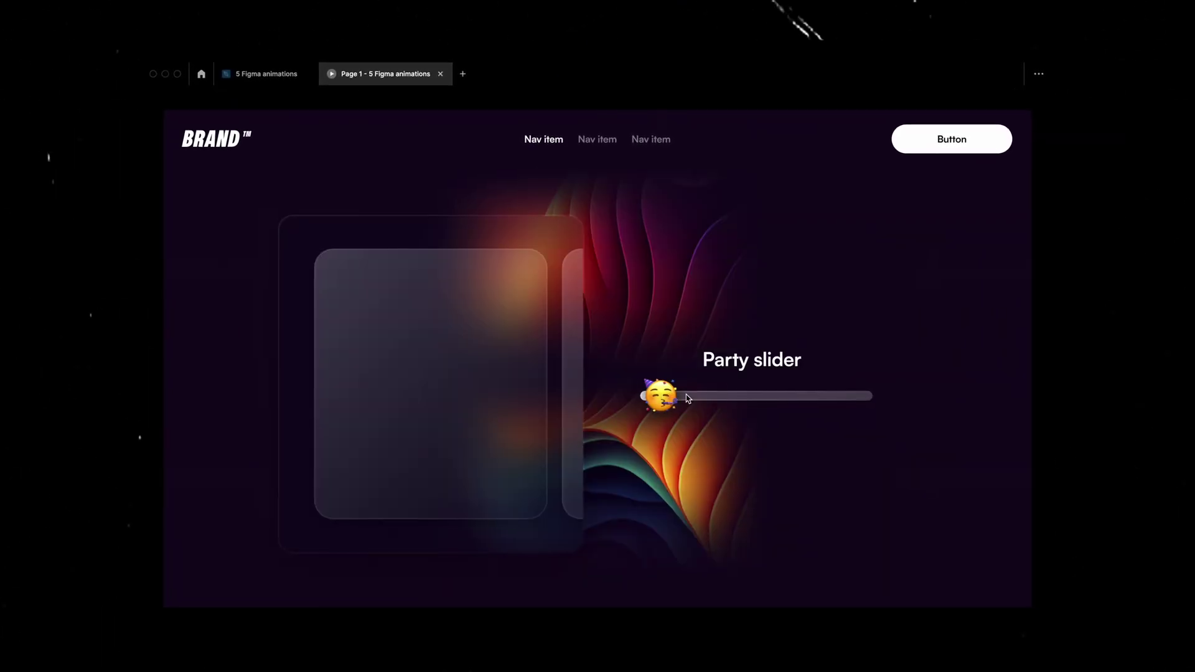
# Step: Test the prototype's party slider, card carousel and Click me button
pyautogui.moveTo(687, 398); pyautogui.dragTo(814, 395)
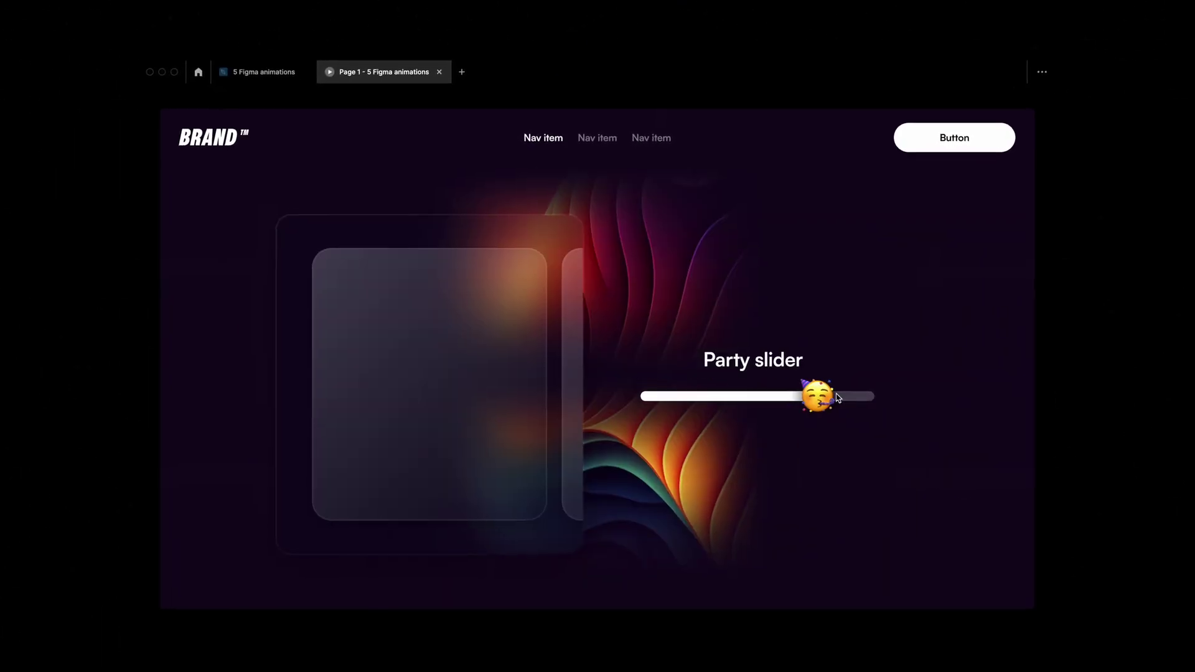
pyautogui.moveTo(504, 312); pyautogui.dragTo(307, 320)
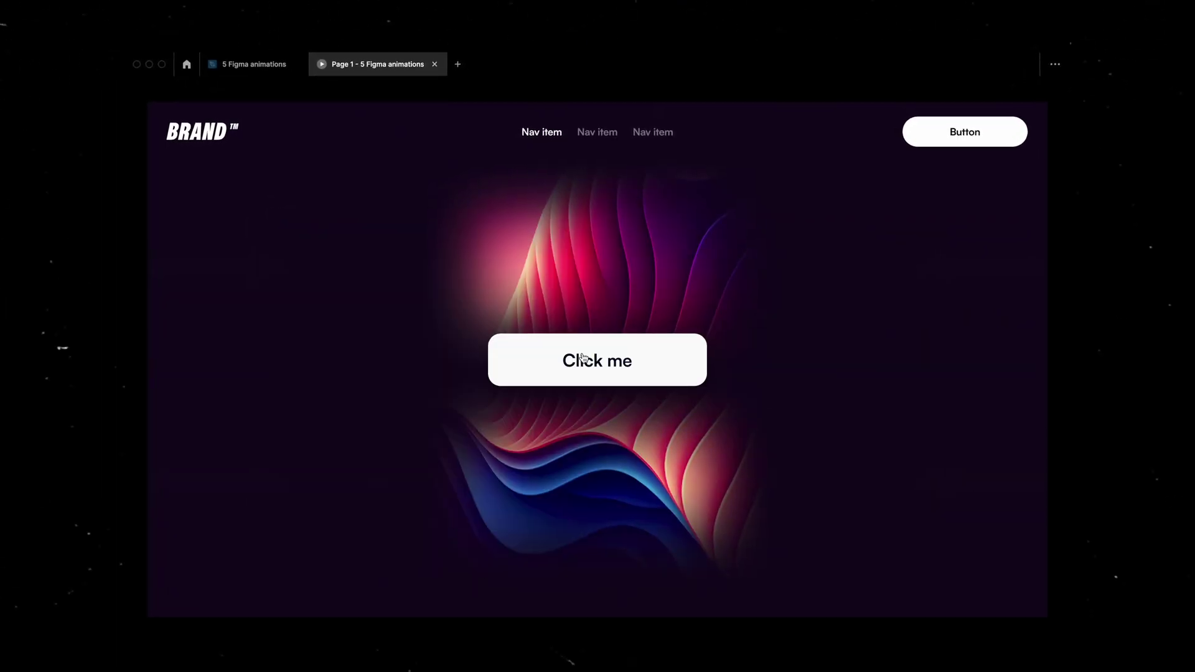
pyautogui.click(582, 355)
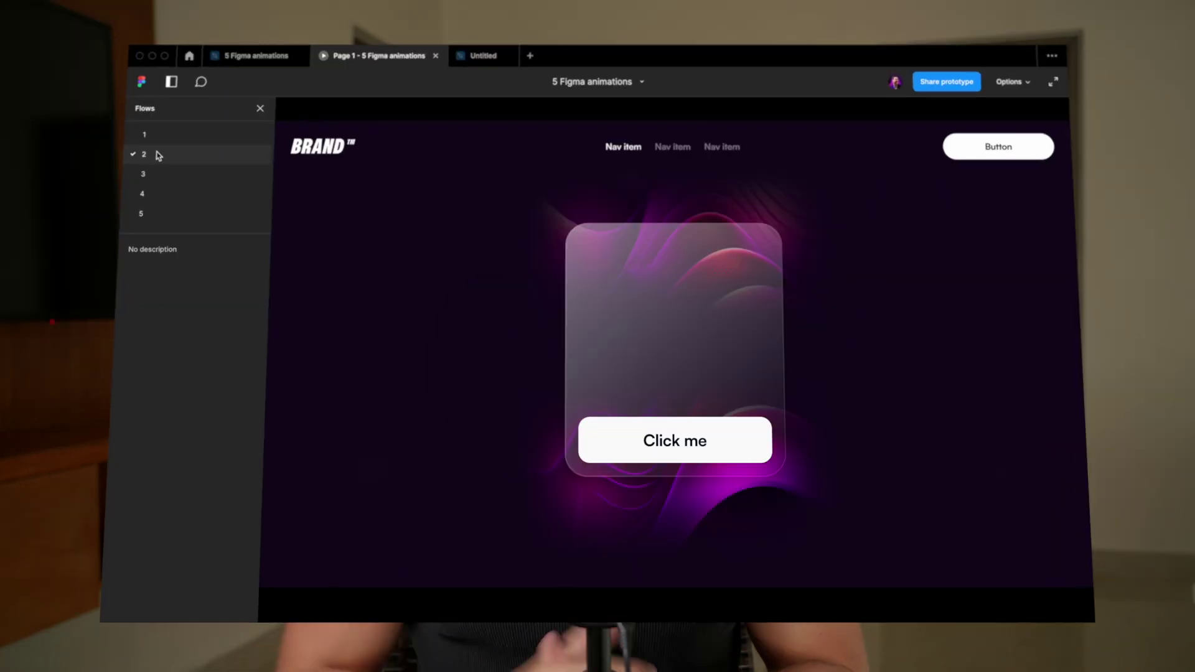
# Step: Preview flows 3, 4 and 5 of the prototype
pyautogui.click(153, 174)
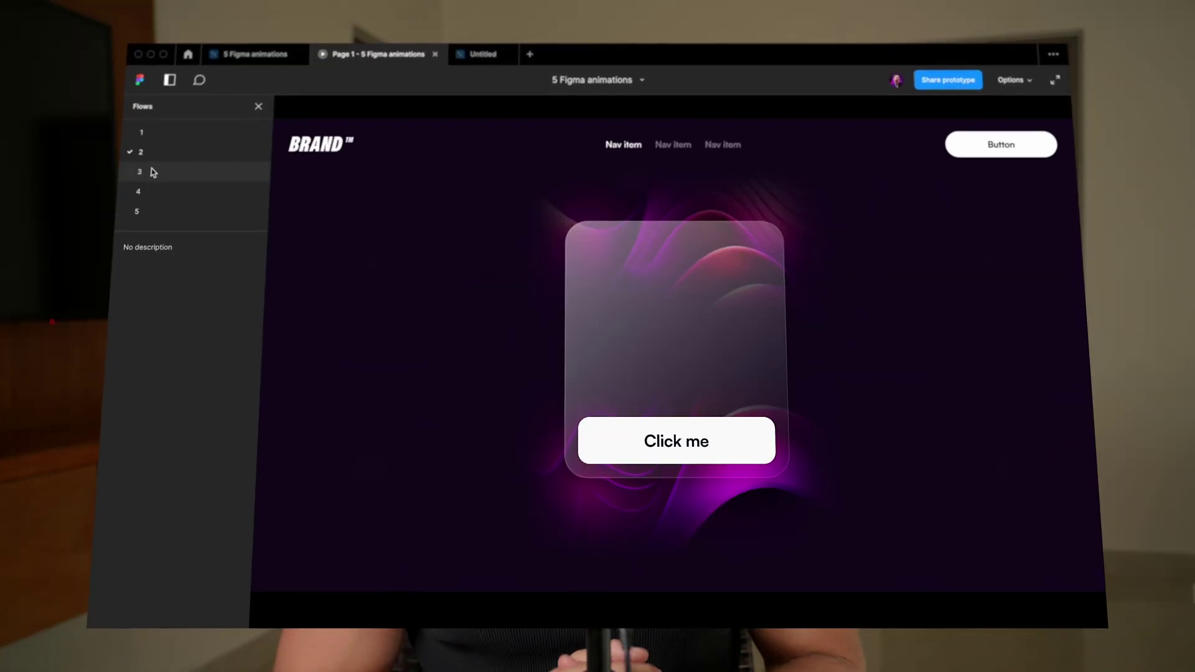
pyautogui.click(153, 193)
pyautogui.click(156, 214)
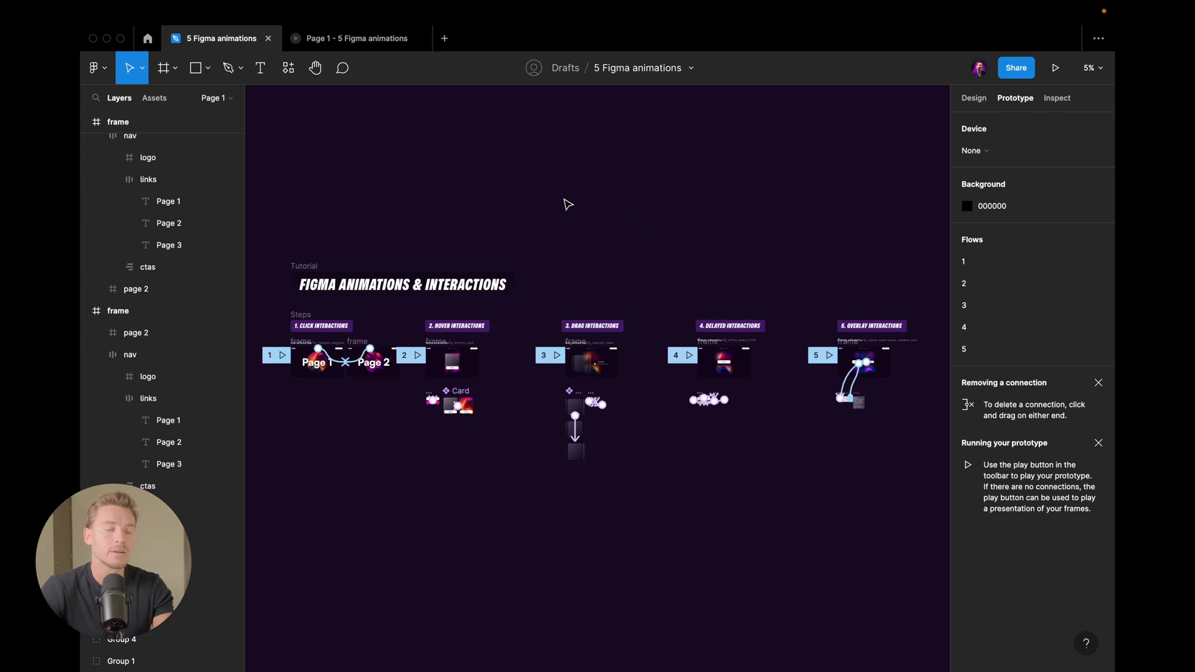
# Step: Examine the click interactions example on the canvas and compare it with flow 1 in the prototype preview
pyautogui.scroll(6, 512, 182)
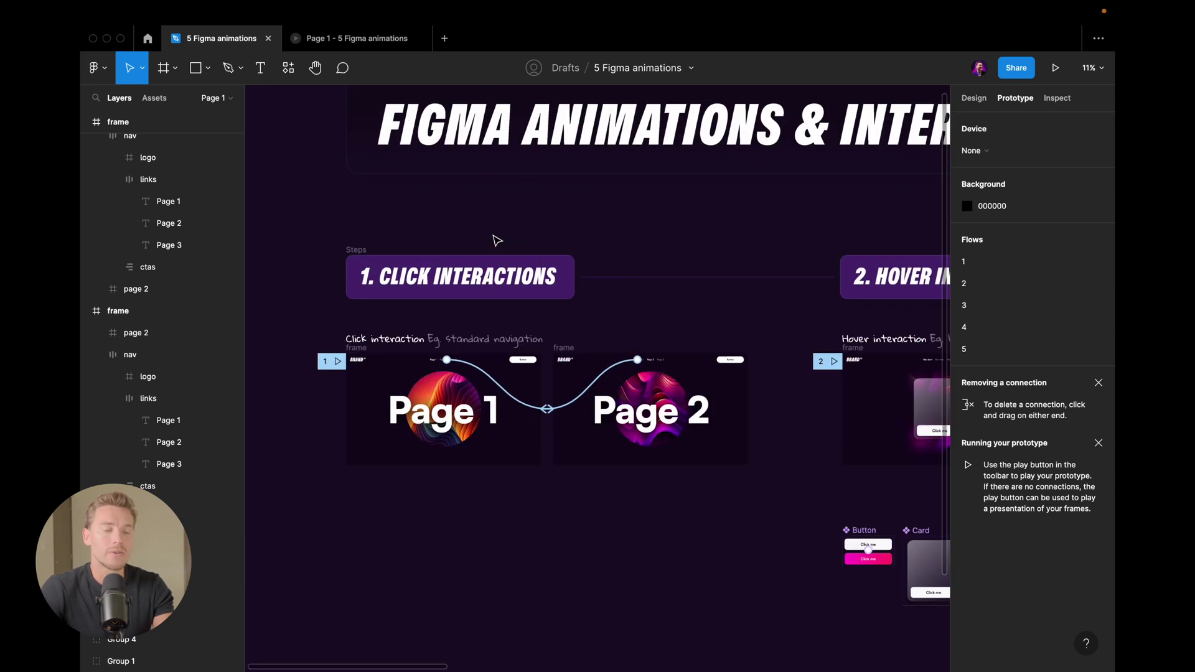
pyautogui.scroll(8, 497, 241)
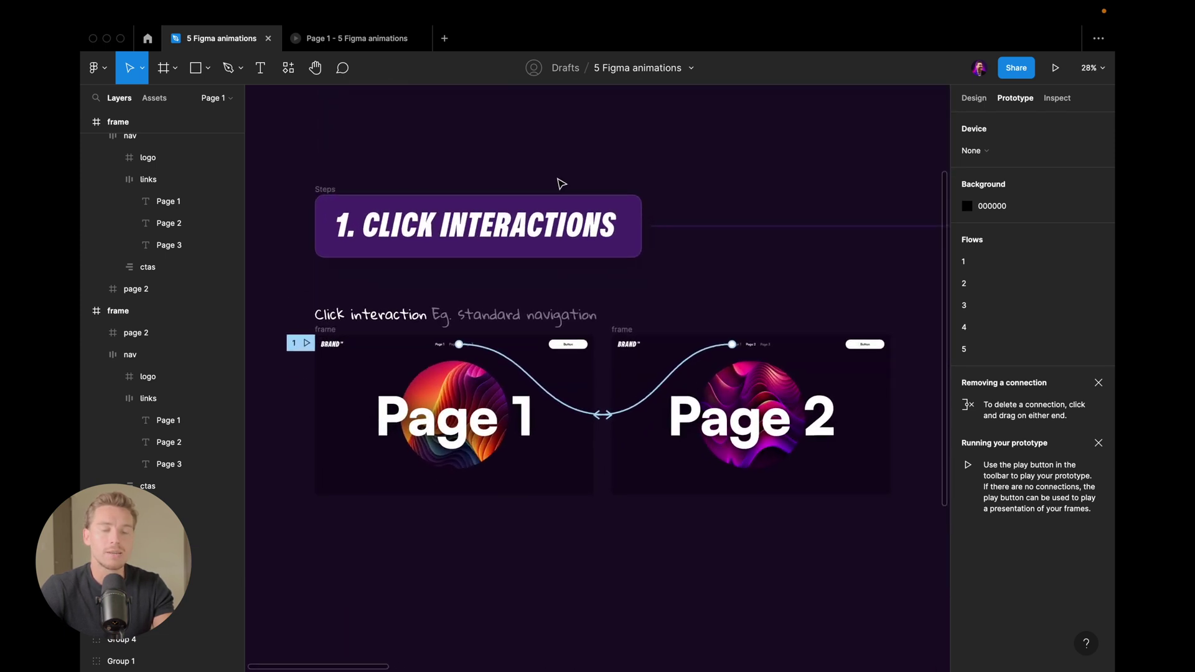
pyautogui.scroll(-1, 560, 183)
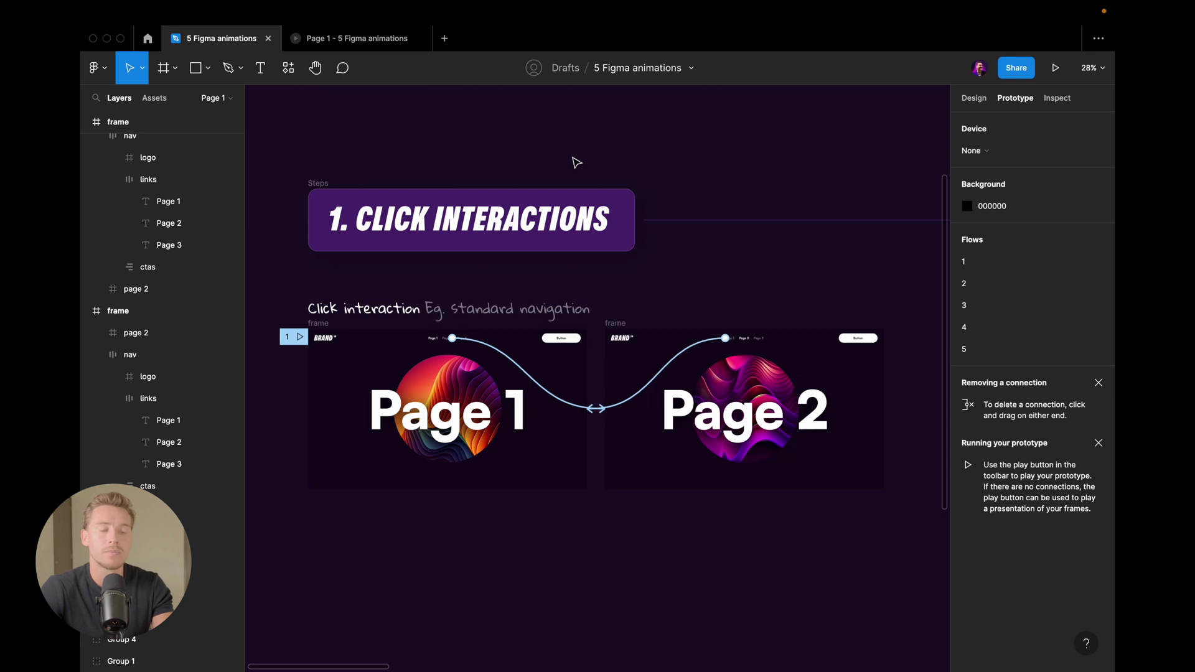
pyautogui.scroll(1, 488, 307)
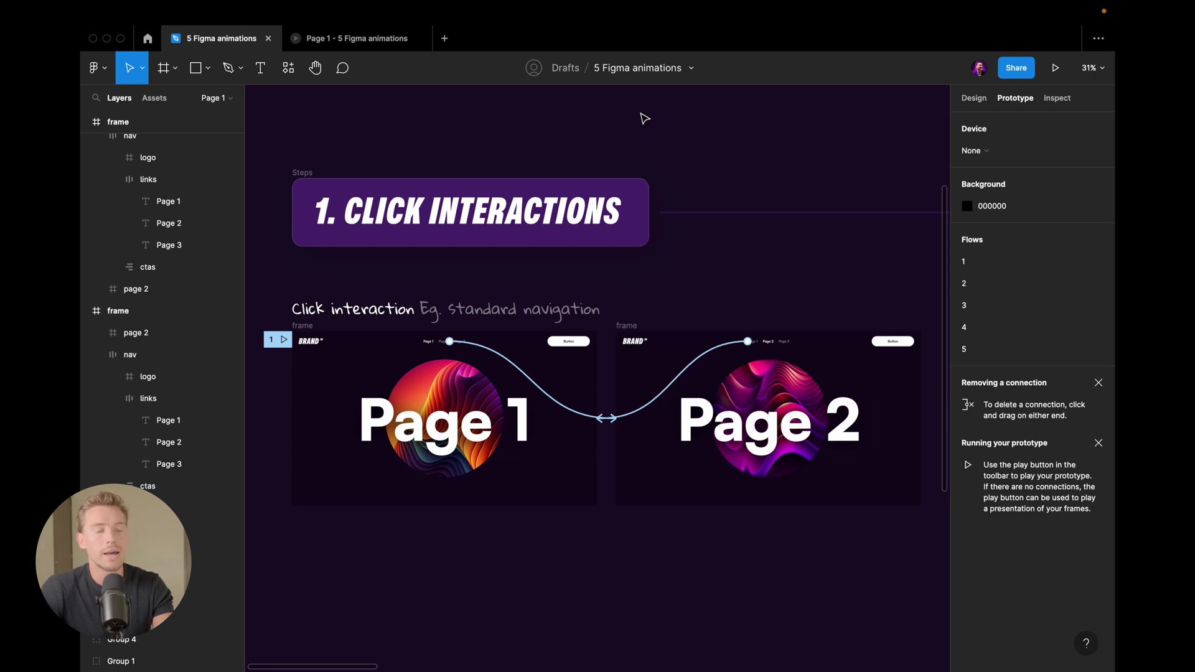
pyautogui.scroll(-1, 629, 117)
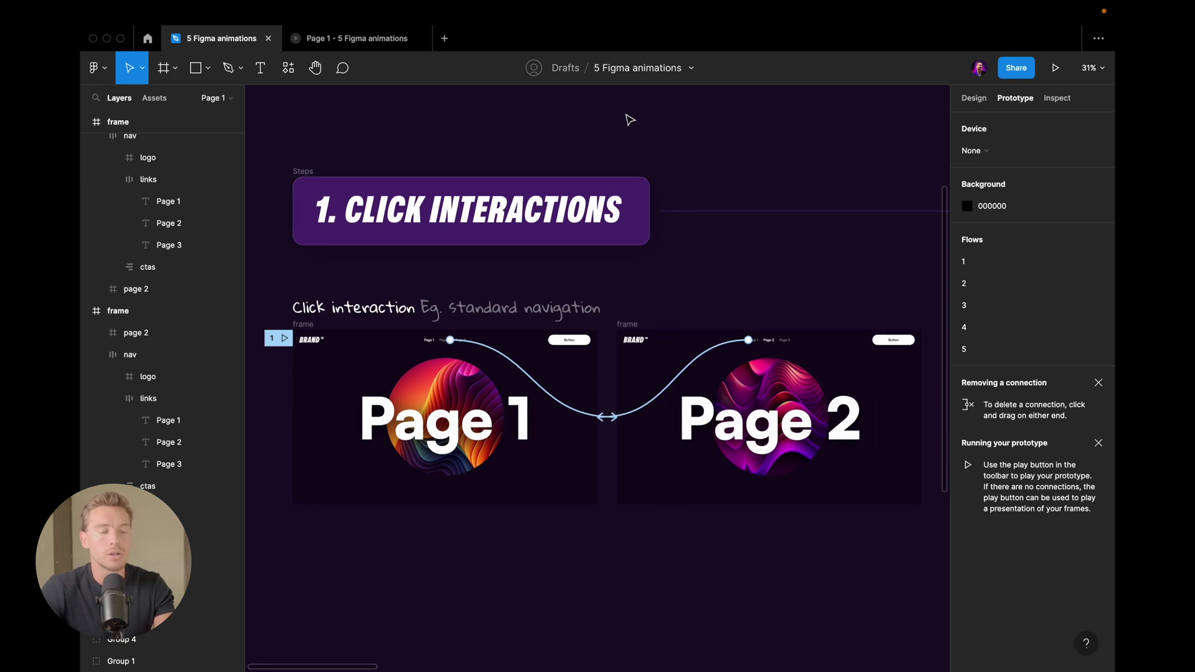
pyautogui.click(352, 44)
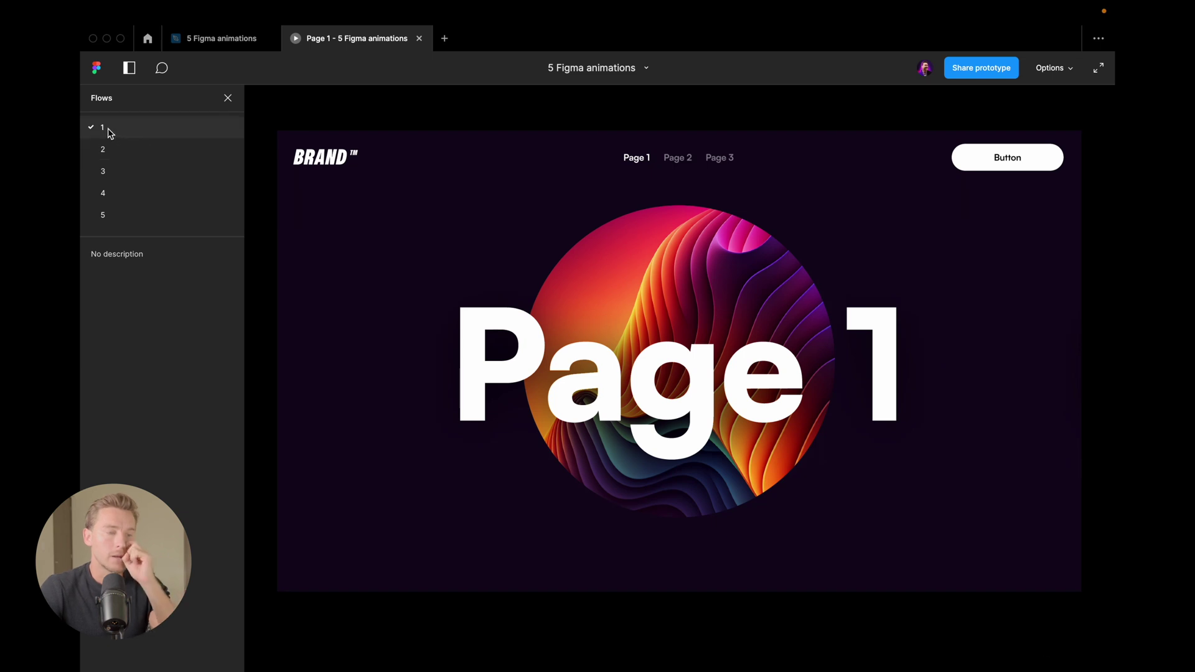
pyautogui.click(212, 39)
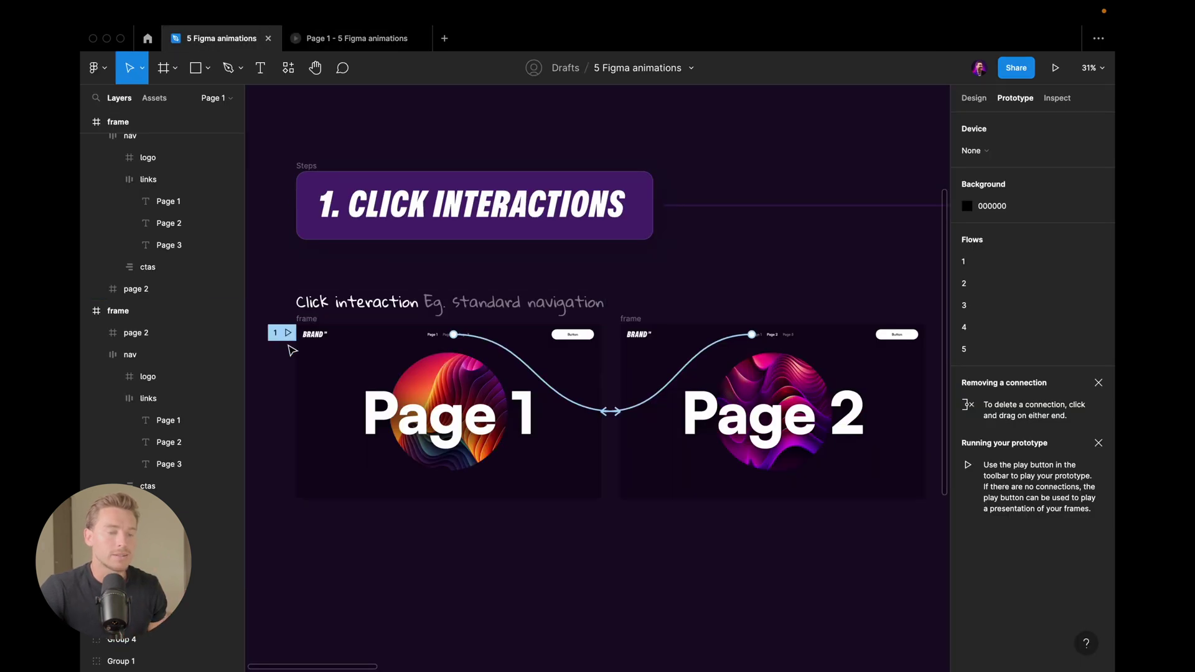
# Step: Test flow 1's navigation in the prototype preview by going to Page 2 and back to Page 1
pyautogui.click(339, 42)
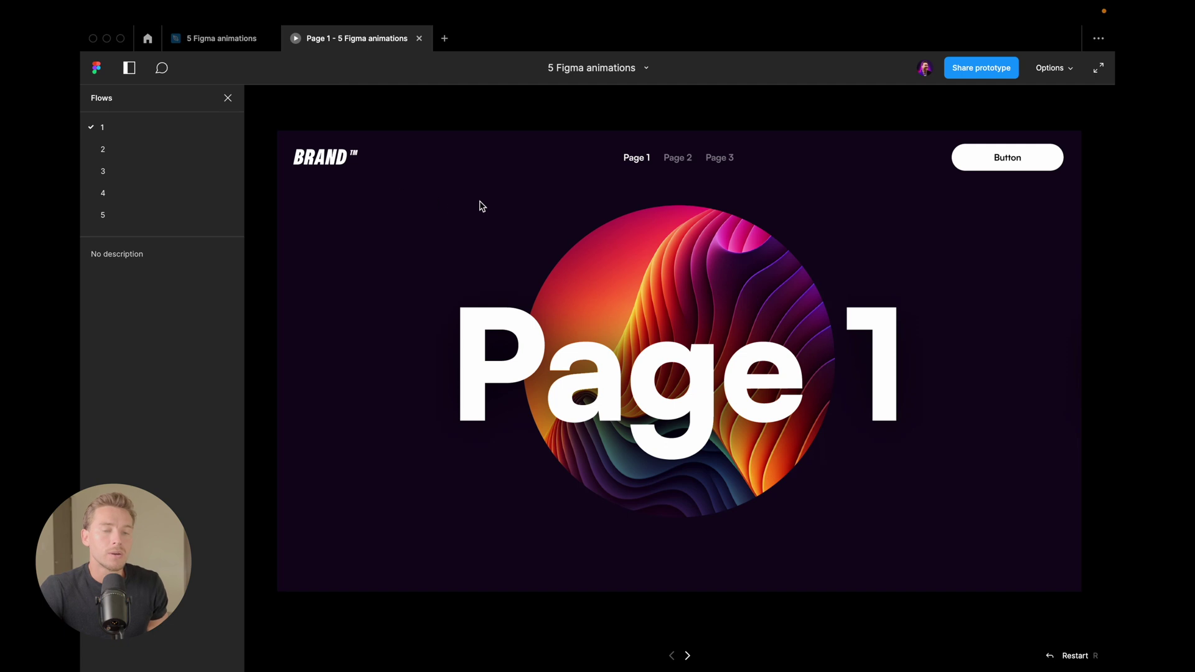
pyautogui.click(675, 162)
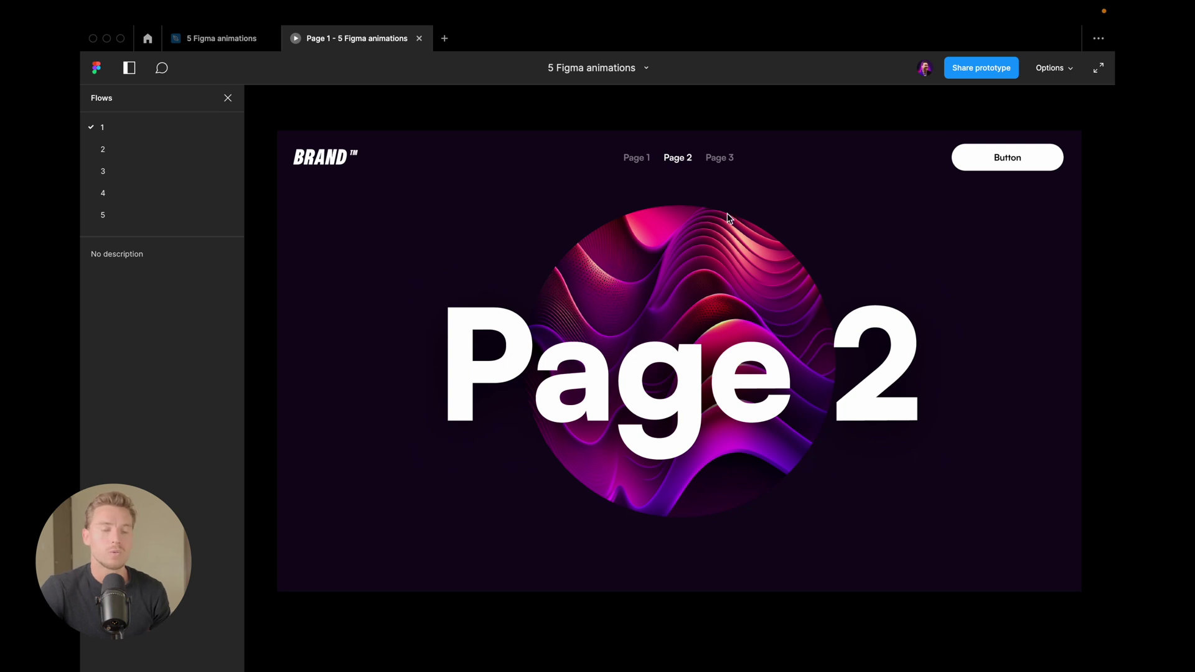
pyautogui.click(641, 162)
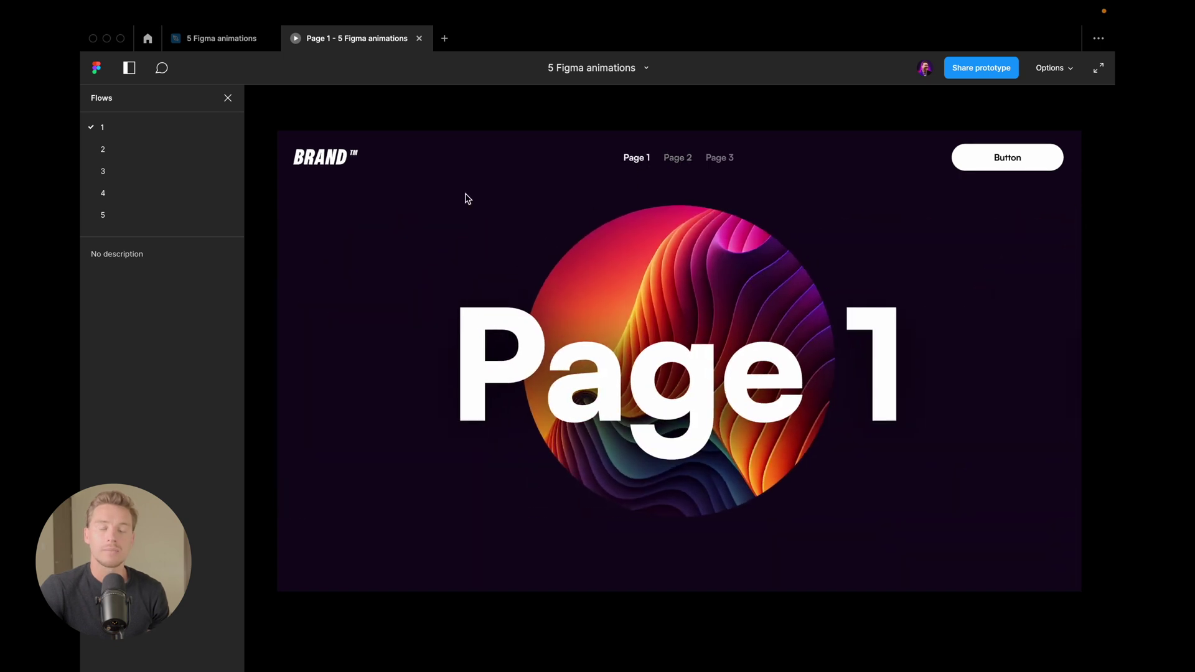
# Step: Return to the design file, select the click interactions example's first frame and collapse its nav layer
pyautogui.click(206, 48)
pyautogui.scroll(5, 507, 309)
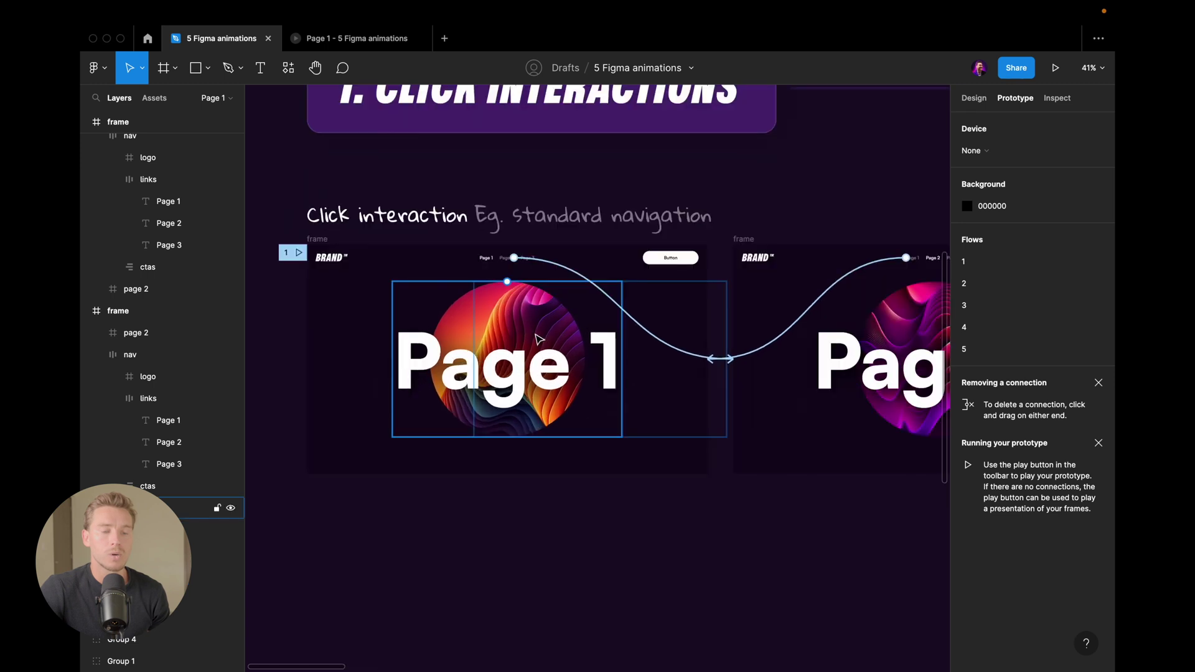
pyautogui.click(556, 306)
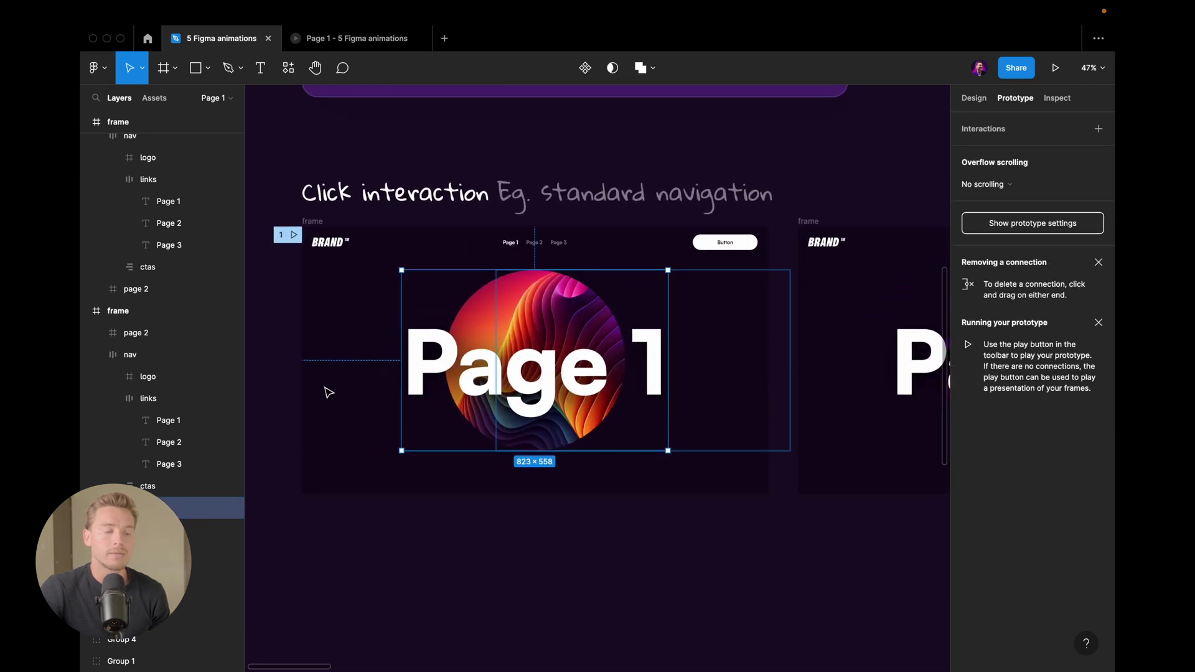
pyautogui.click(314, 222)
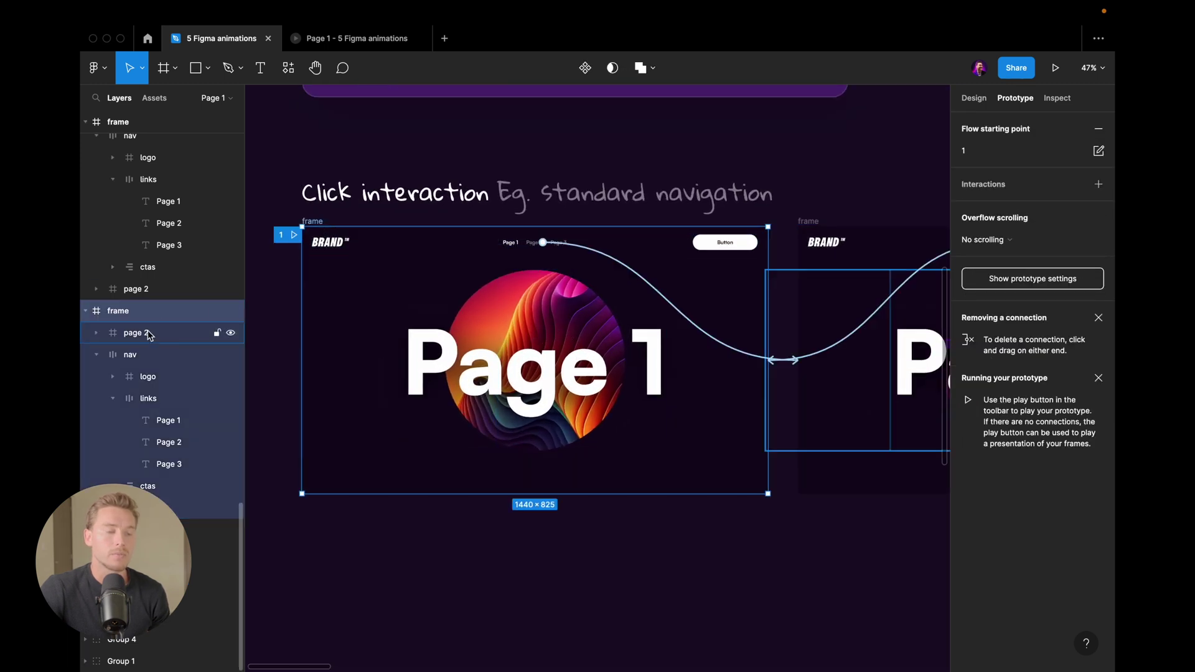
pyautogui.click(97, 355)
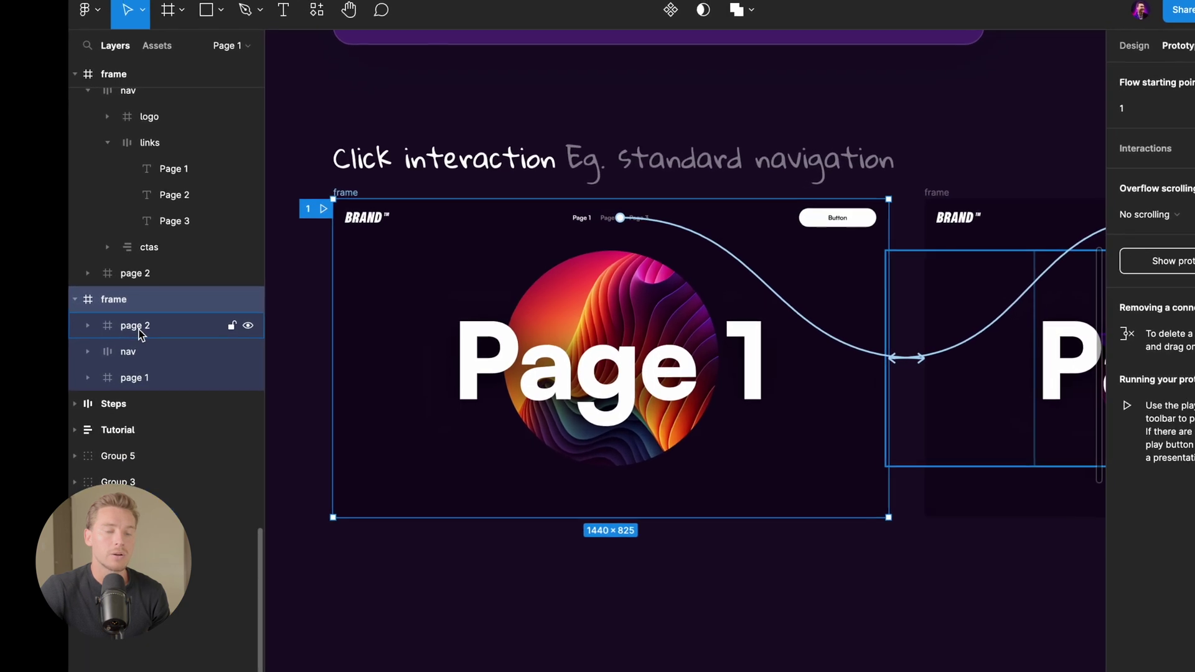
# Step: Examine where the page 2 and page 1 layers sit within the first frame
pyautogui.click(138, 330)
pyautogui.click(134, 378)
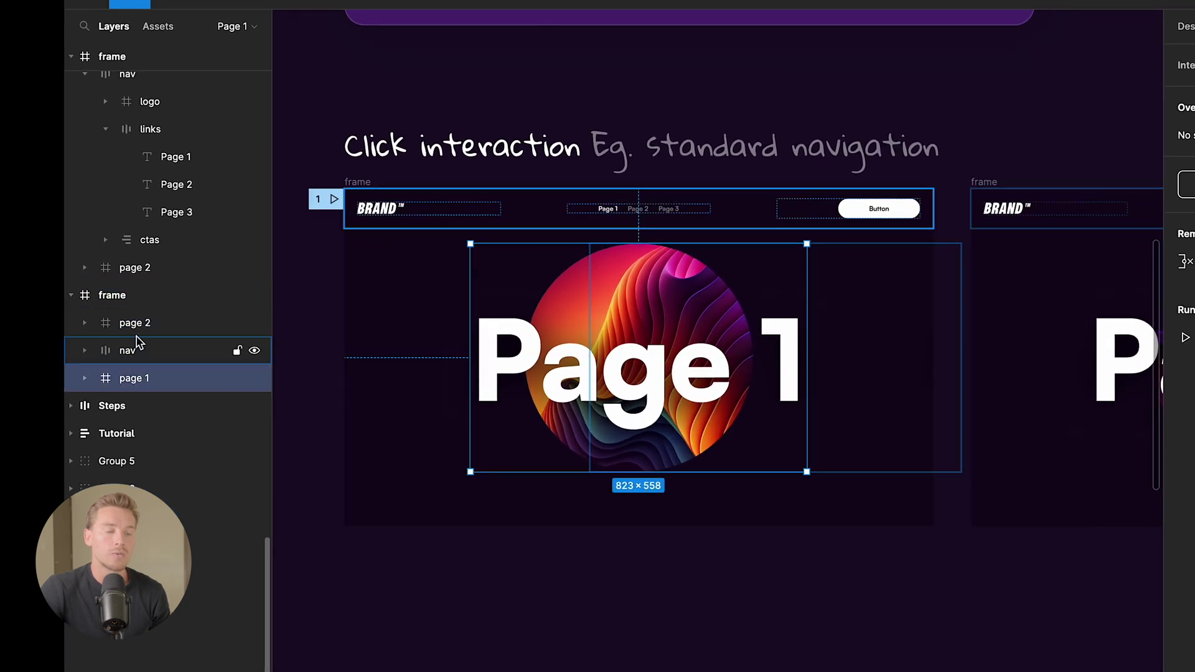
pyautogui.click(139, 322)
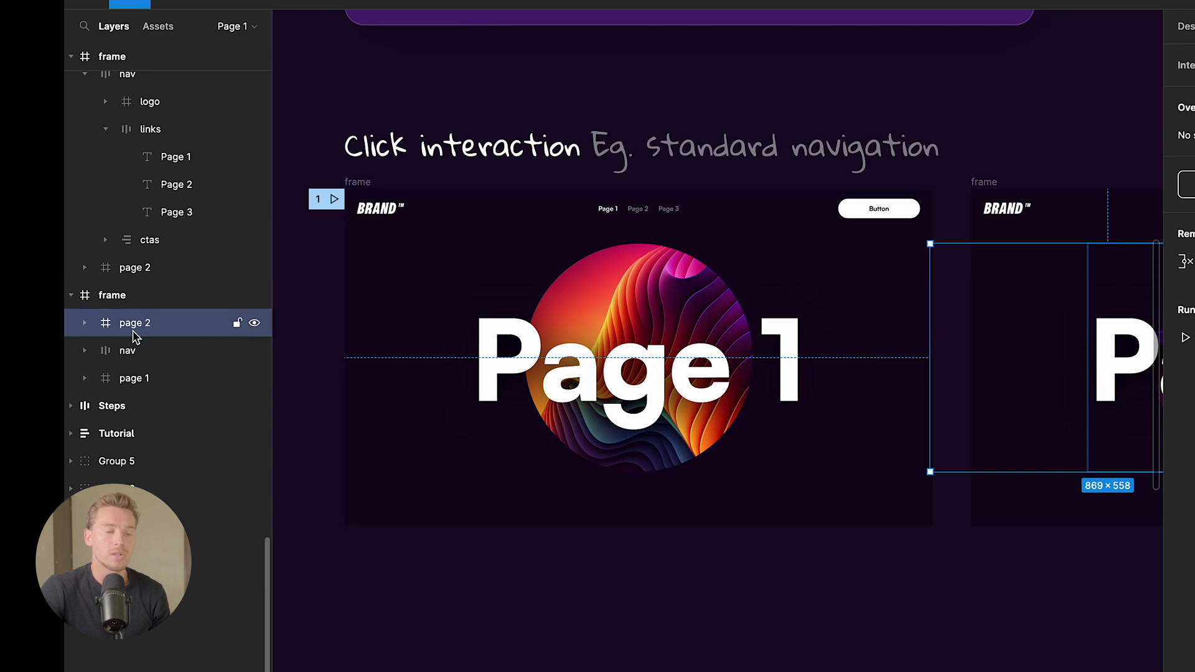
pyautogui.click(134, 377)
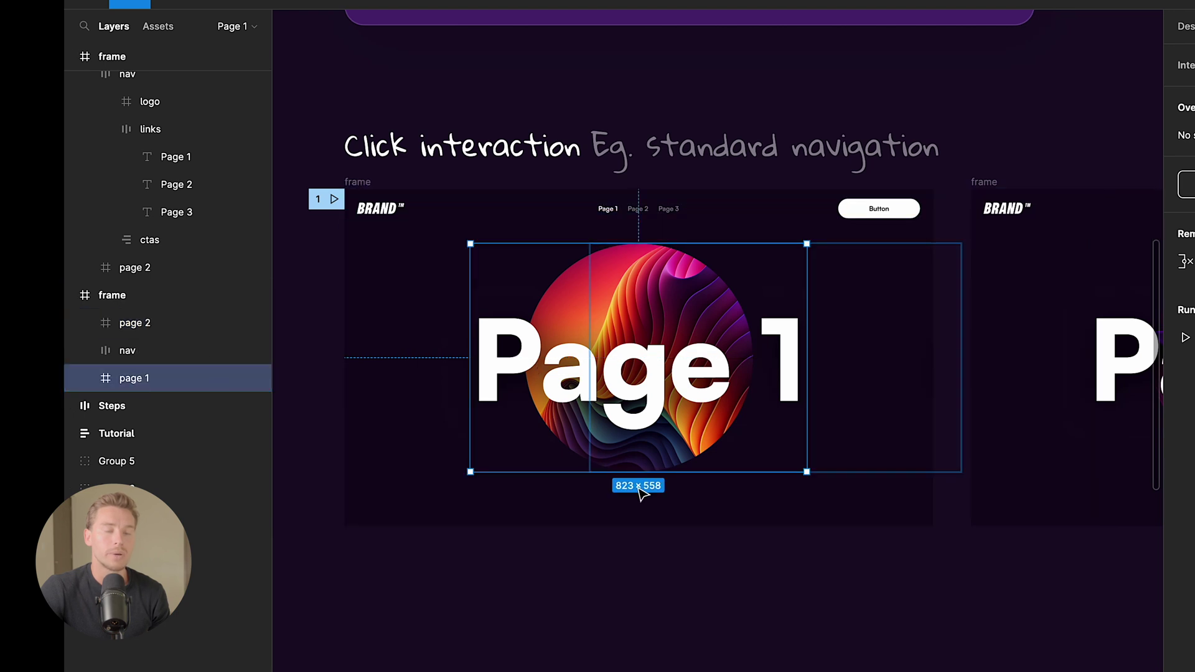
# Step: Expand the page 1 and page 2 layers of the first frame and examine their text layers on the canvas
pyautogui.click(86, 378)
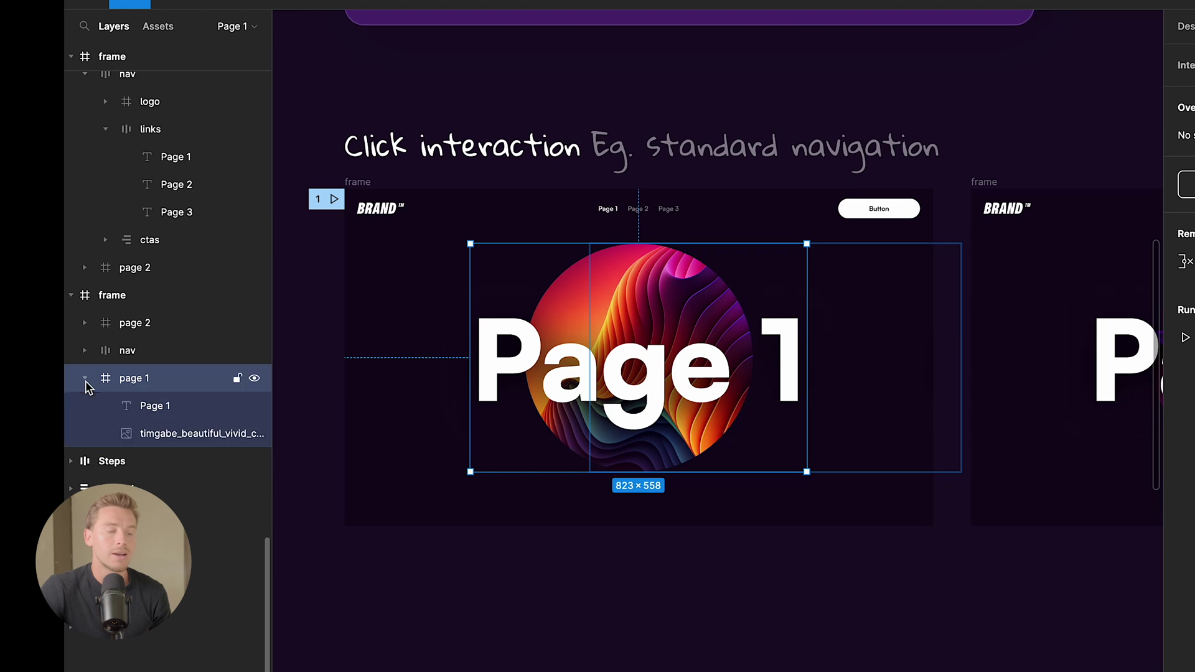
pyautogui.click(93, 328)
pyautogui.click(150, 352)
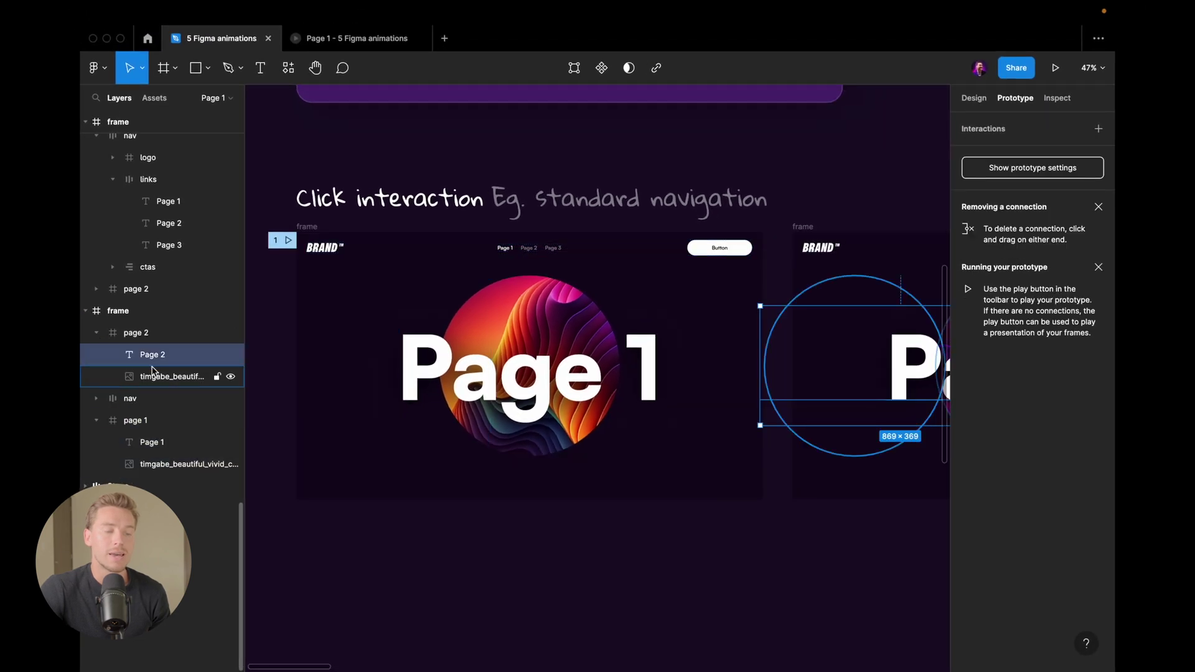
pyautogui.hscroll(3, 933, 370)
pyautogui.scroll(-2, 786, 341)
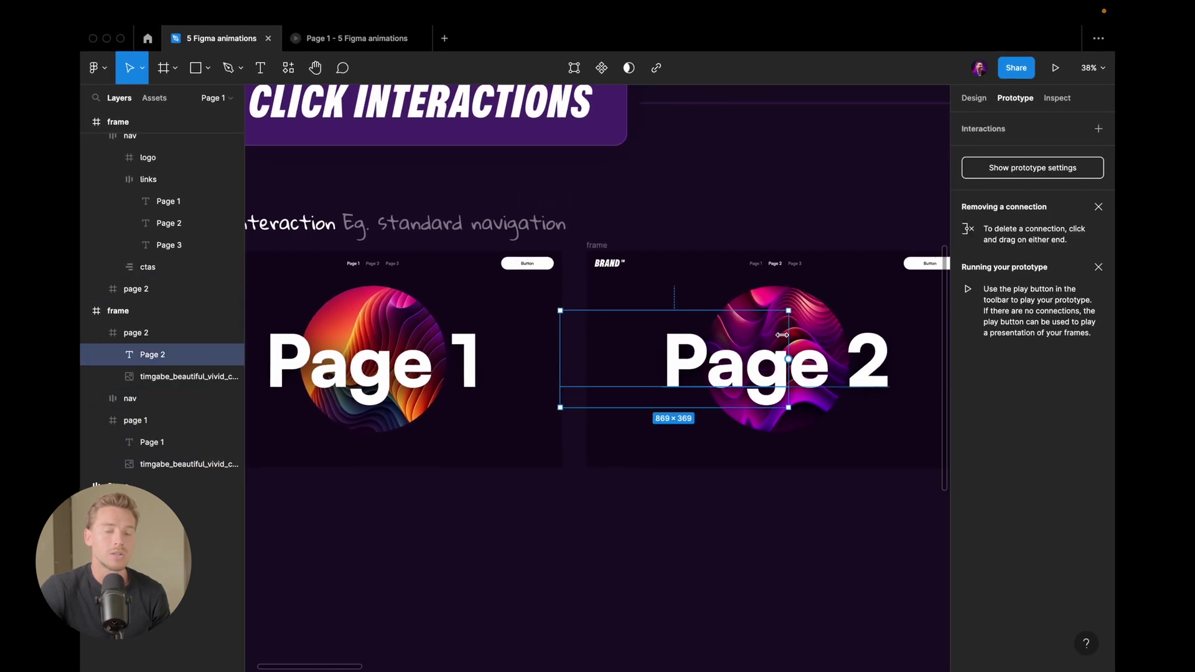
pyautogui.hscroll(-2, 787, 341)
pyautogui.click(152, 441)
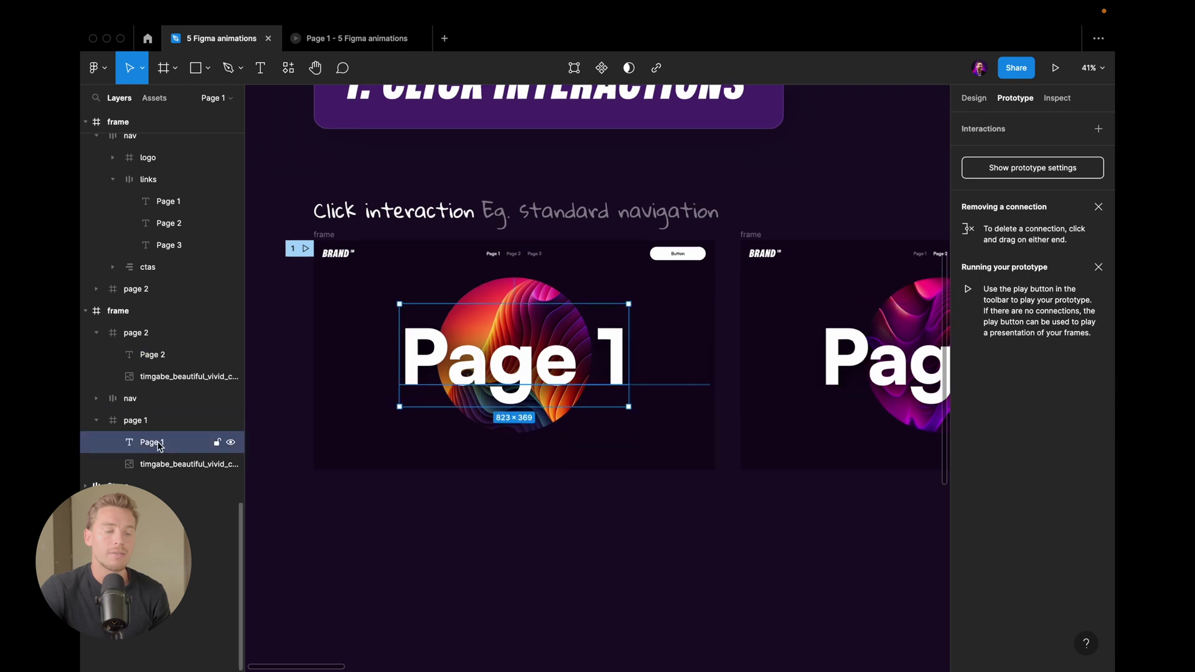
pyautogui.hscroll(-1, 418, 331)
pyautogui.scroll(2, 518, 321)
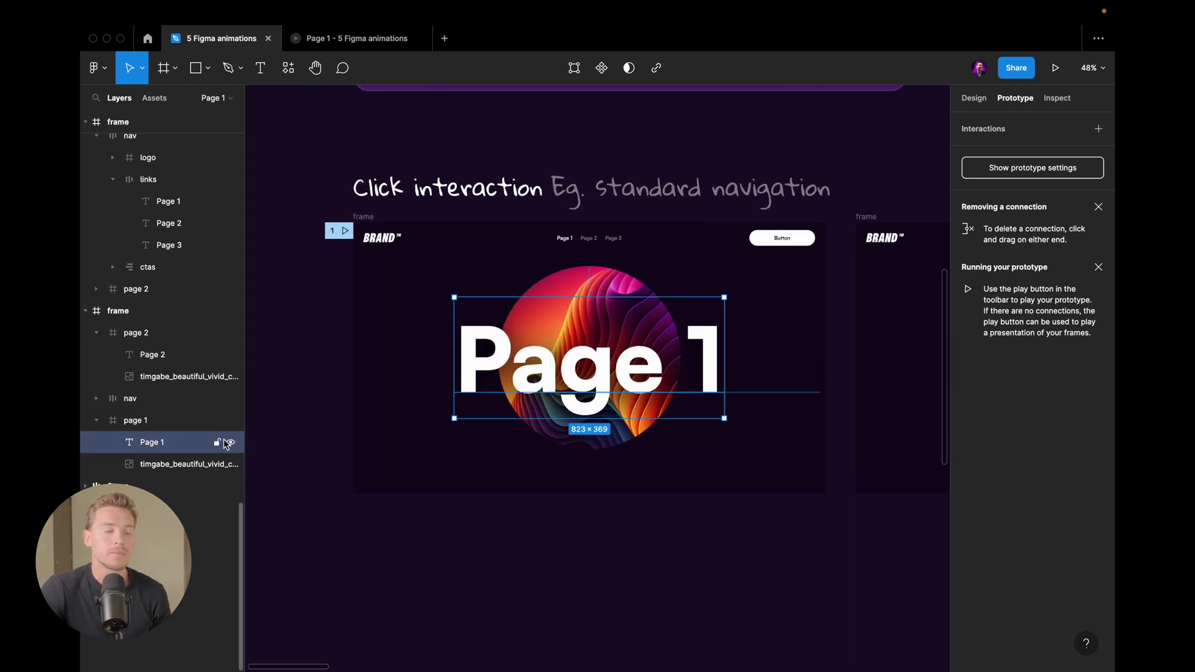
# Step: Examine the circular image layers inside page 2 and page 1, and select the page 1 layer containing its text and image
pyautogui.click(180, 376)
pyautogui.scroll(-3, 509, 360)
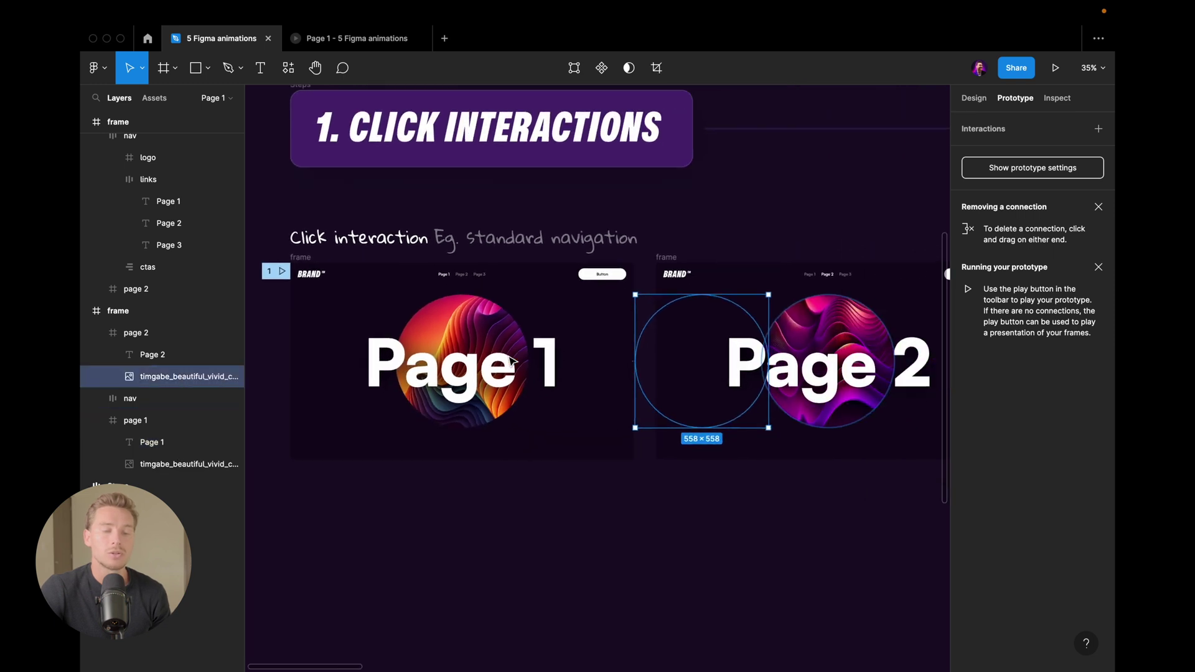
pyautogui.scroll(3, 491, 358)
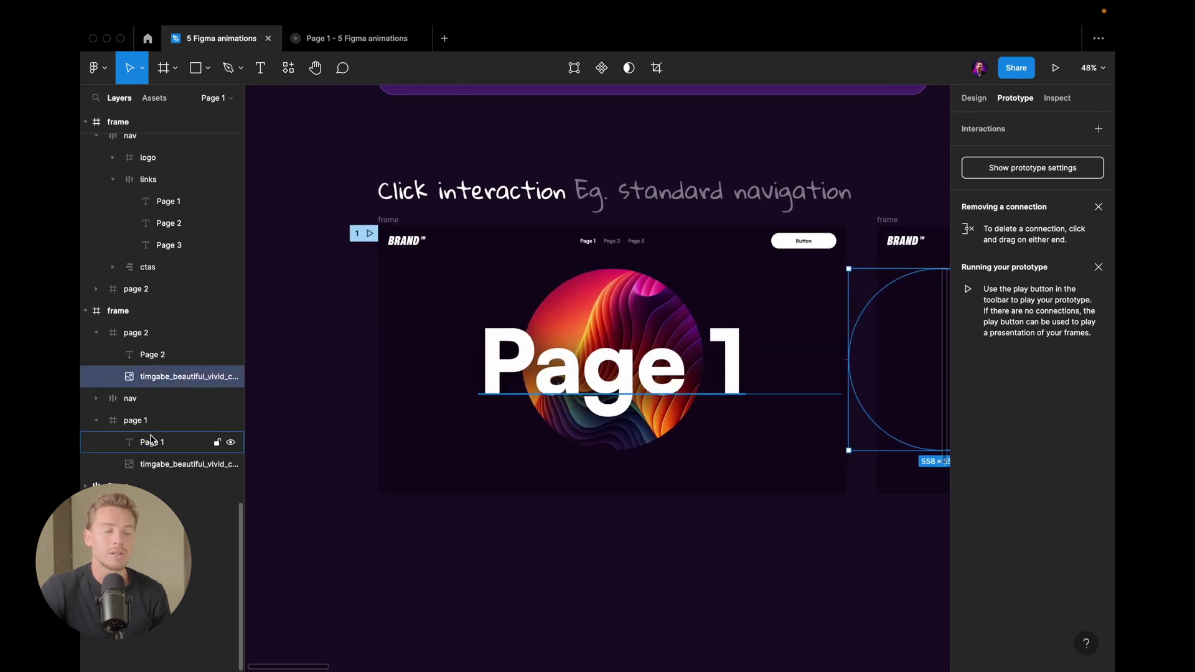
pyautogui.click(658, 362)
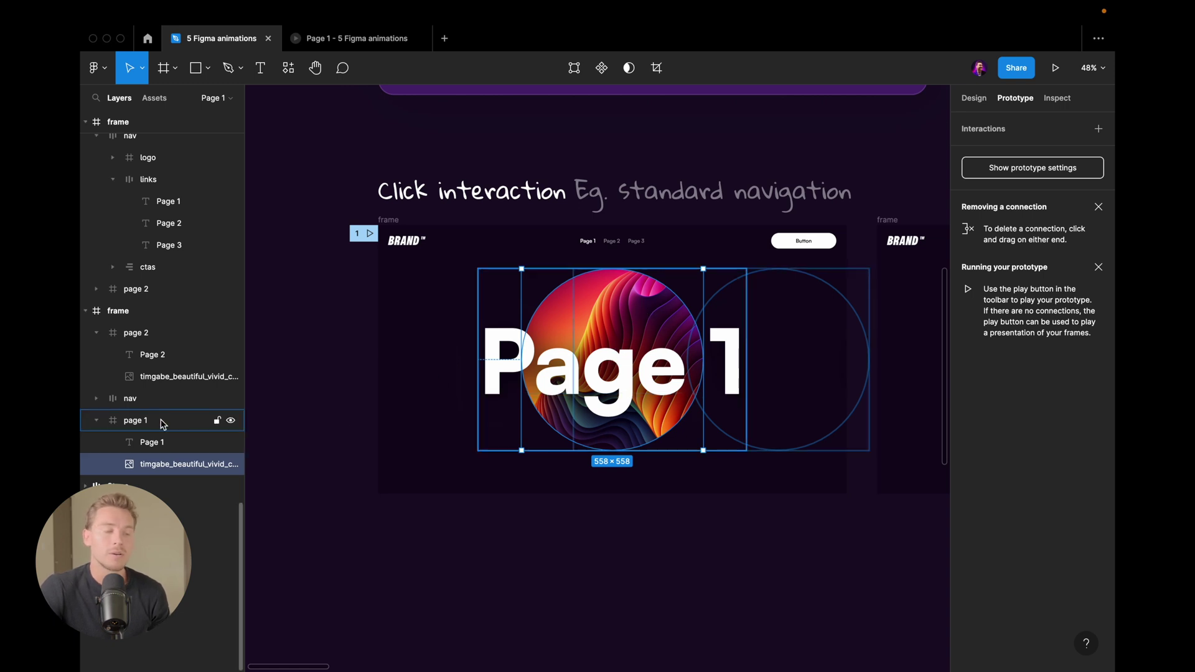
pyautogui.click(115, 423)
pyautogui.scroll(-2, 477, 430)
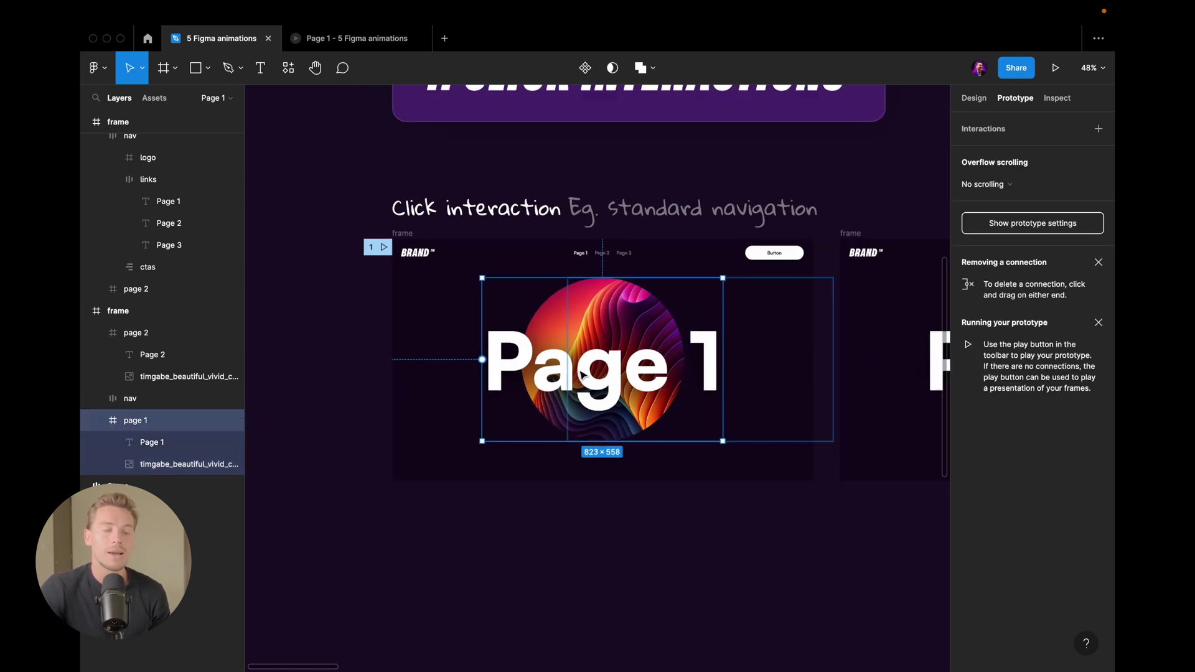
# Step: Select the first frame and open the interaction details of the connection from its Page 2 nav link to the second frame
pyautogui.click(308, 266)
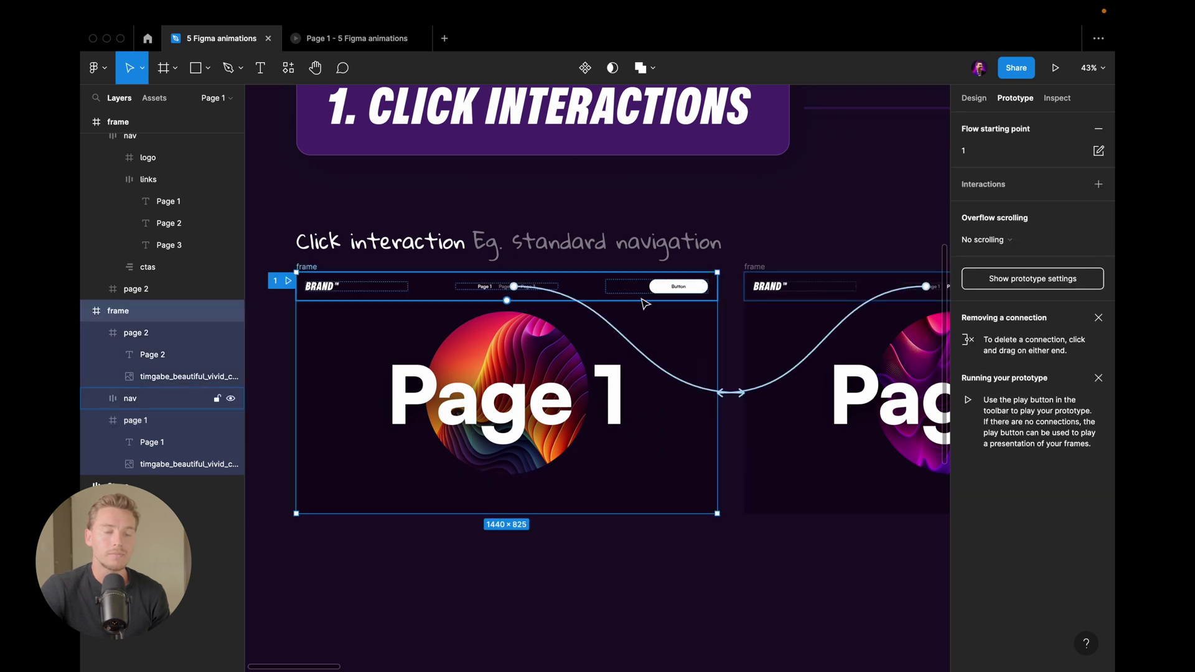
pyautogui.scroll(5, 509, 291)
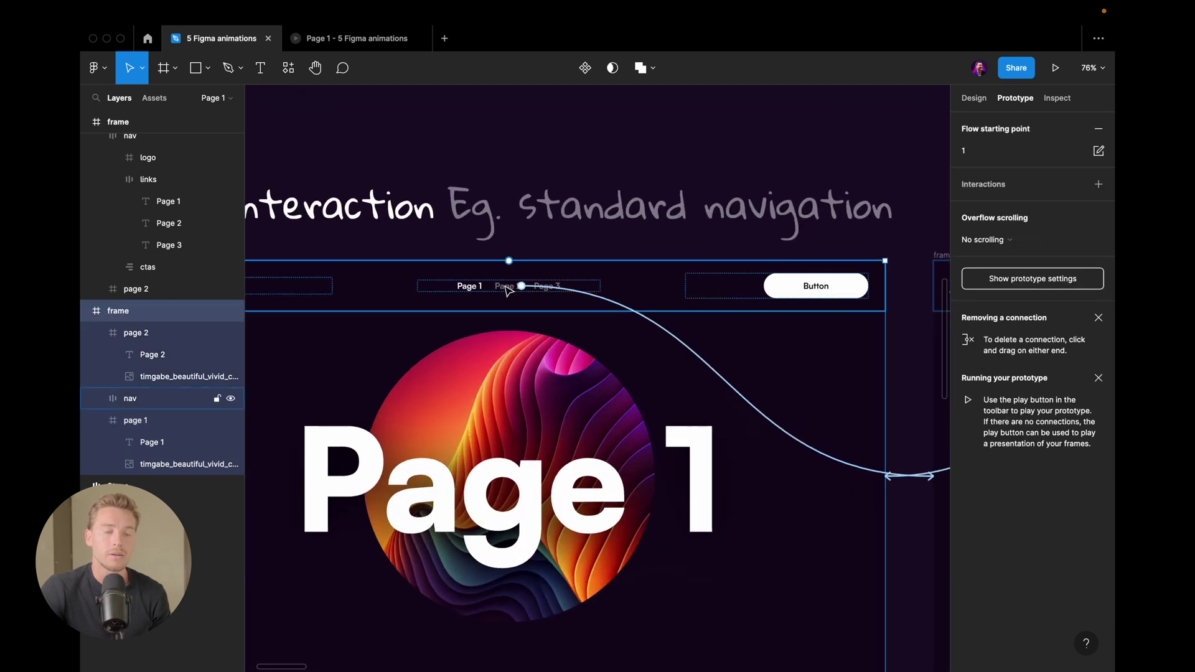
pyautogui.scroll(-3, 509, 290)
pyautogui.hscroll(5, 632, 339)
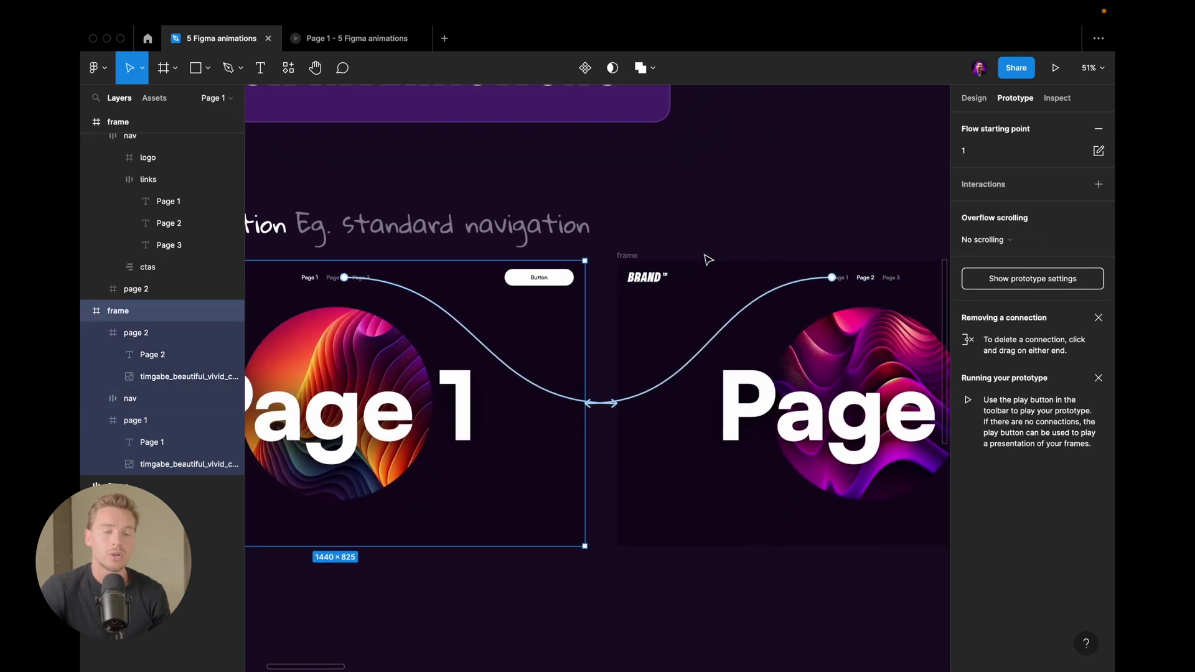
pyautogui.click(505, 358)
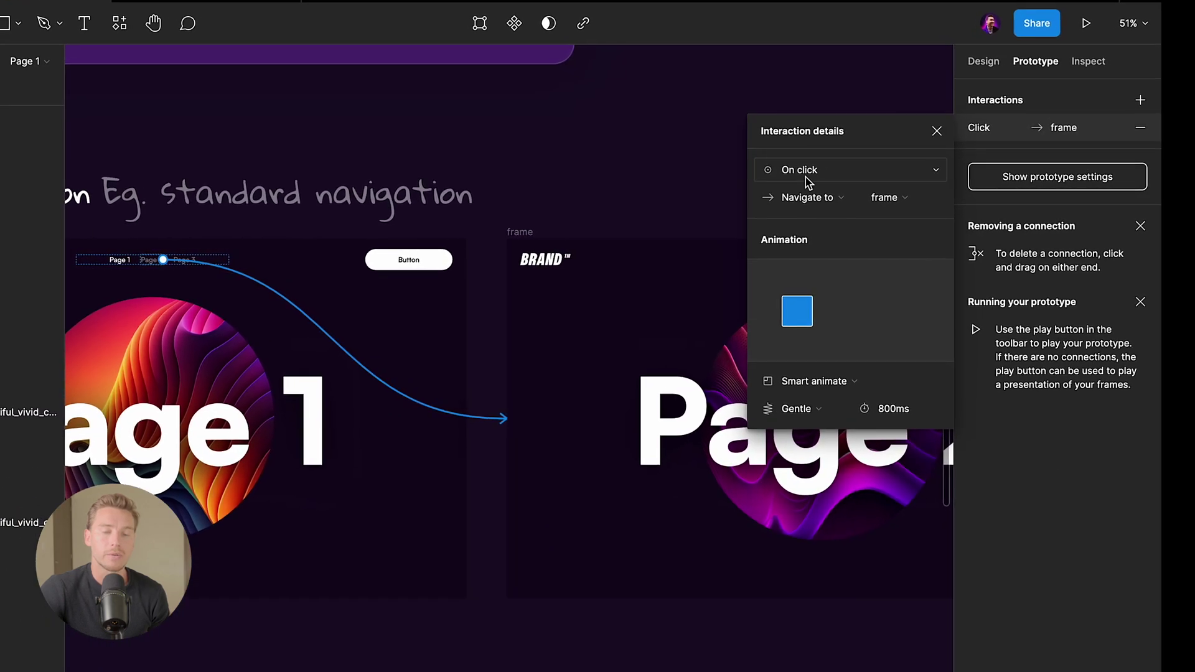
# Step: Review the available easing options for the connection's Smart animate transition, keeping the current one
pyautogui.click(823, 408)
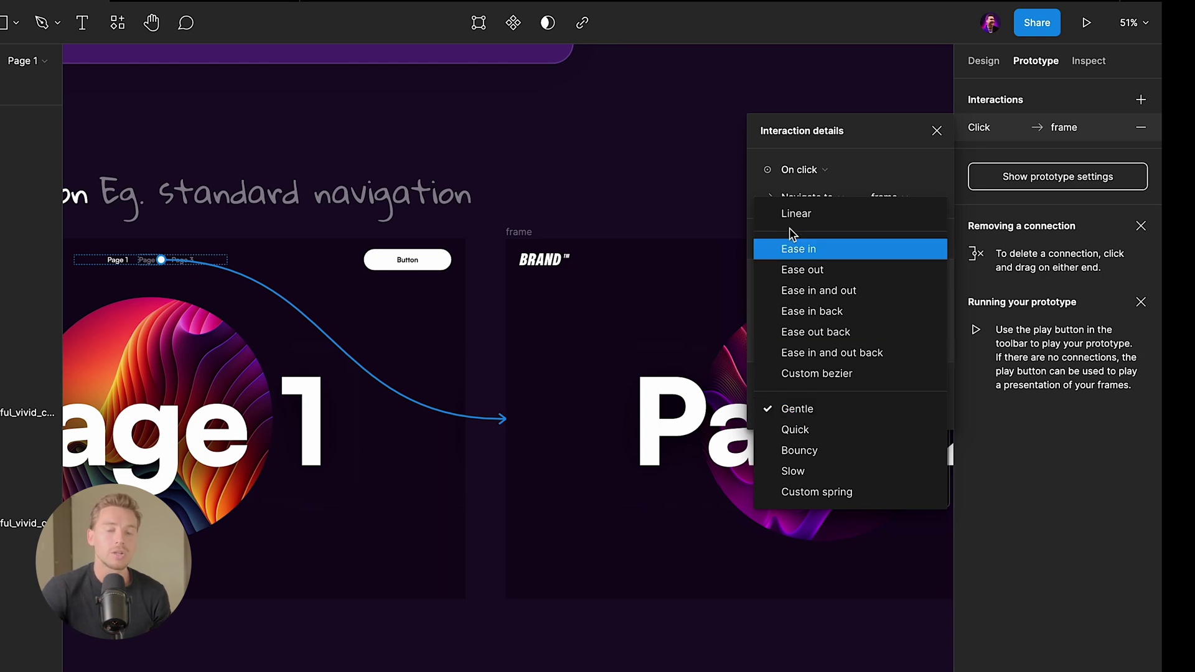
pyautogui.click(754, 189)
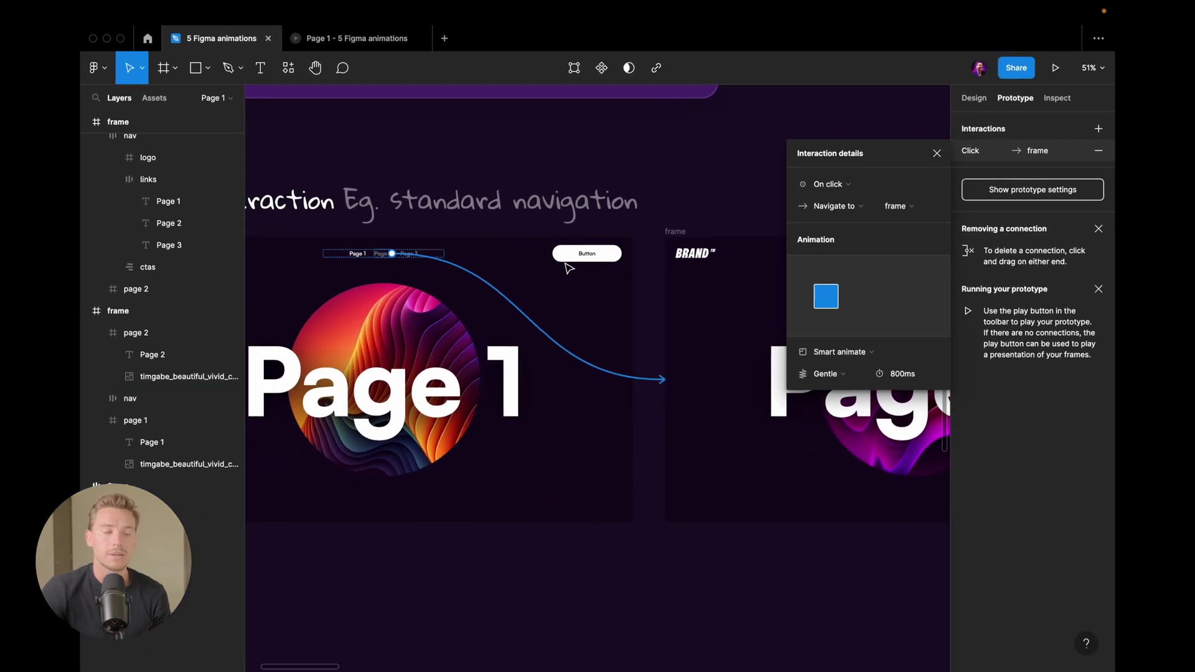
pyautogui.scroll(2, 565, 266)
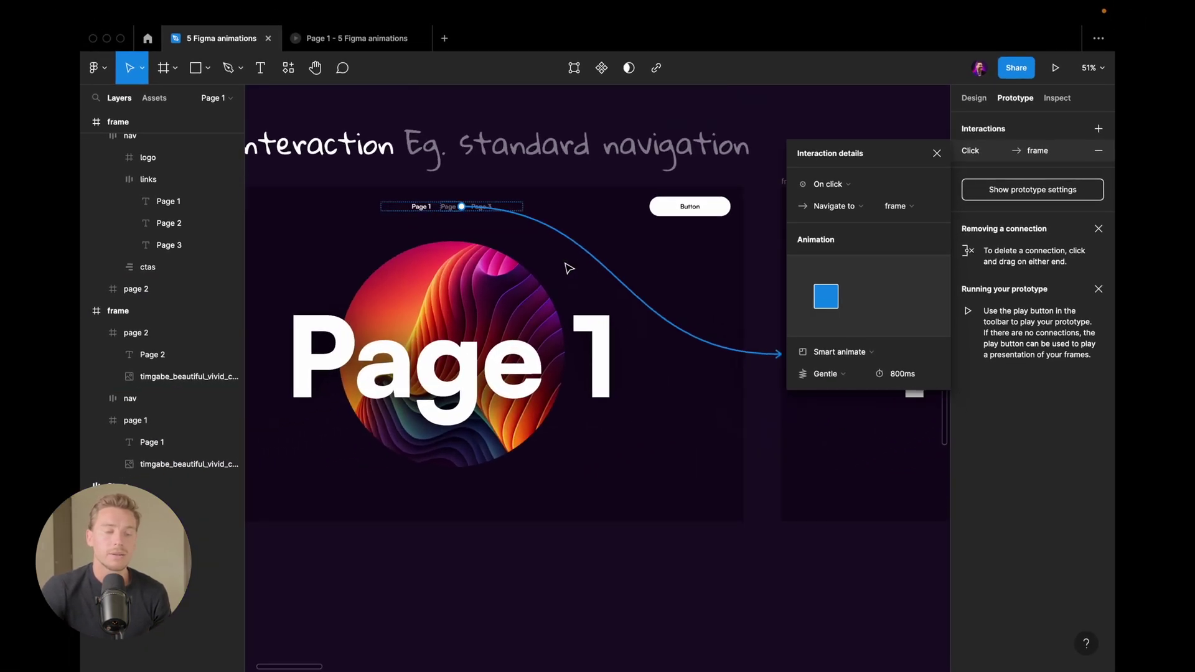
# Step: Select the first frame's page 1 layer and collapse its page 1 and page 2 layers
pyautogui.click(136, 420)
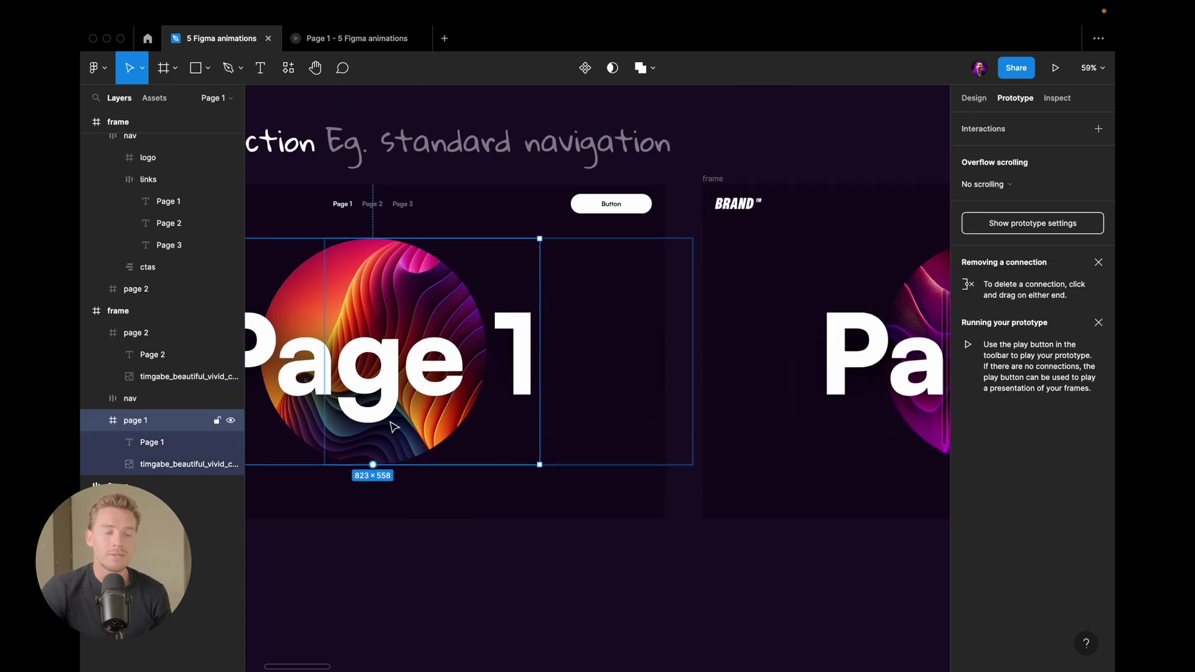
pyautogui.click(96, 423)
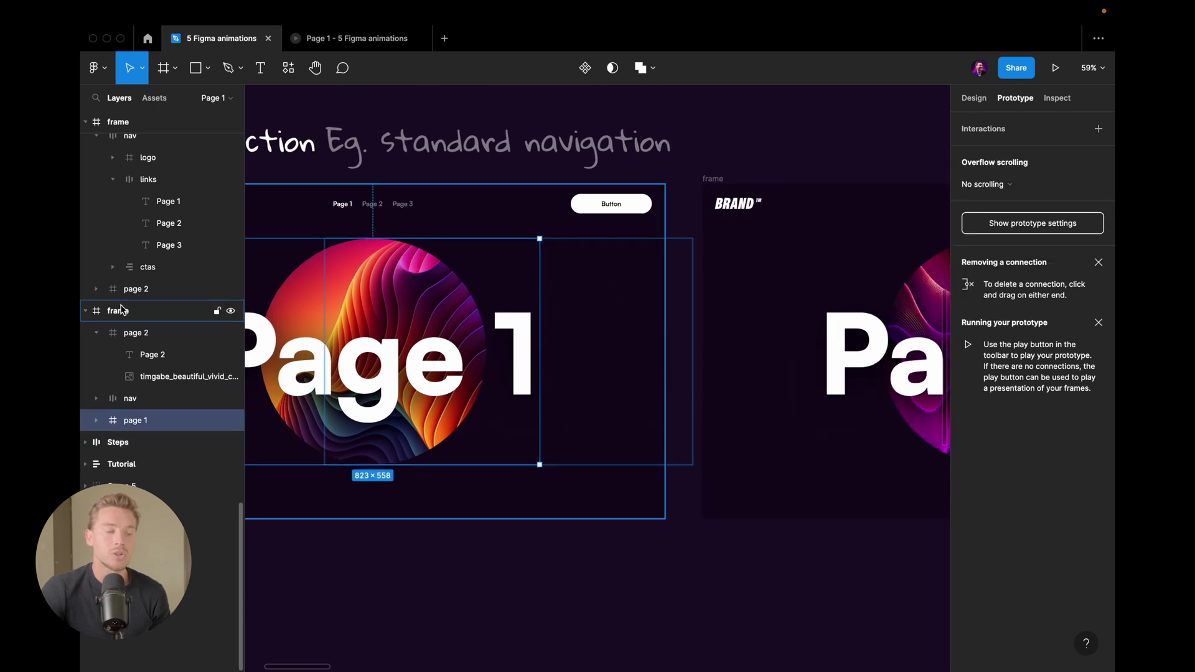
pyautogui.click(96, 333)
# Step: Select the first frame's page 2 and page 1 layers alternately to compare their positions on the canvas
pyautogui.click(146, 334)
pyautogui.click(139, 376)
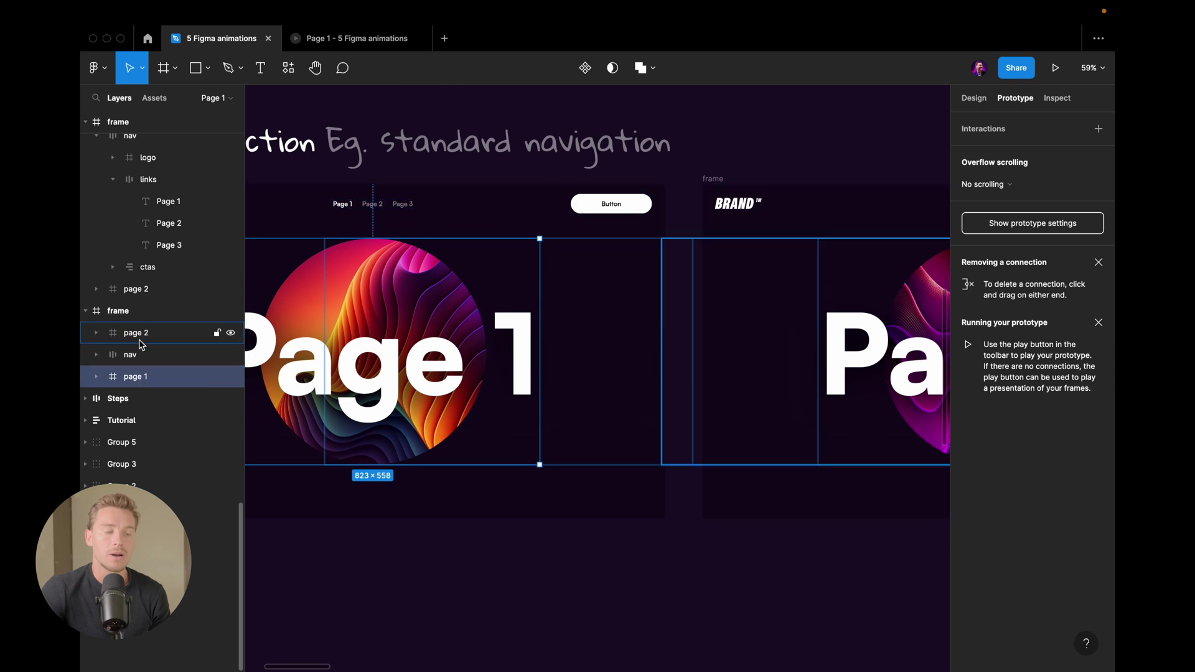
pyautogui.click(137, 334)
pyautogui.click(140, 373)
pyautogui.click(137, 333)
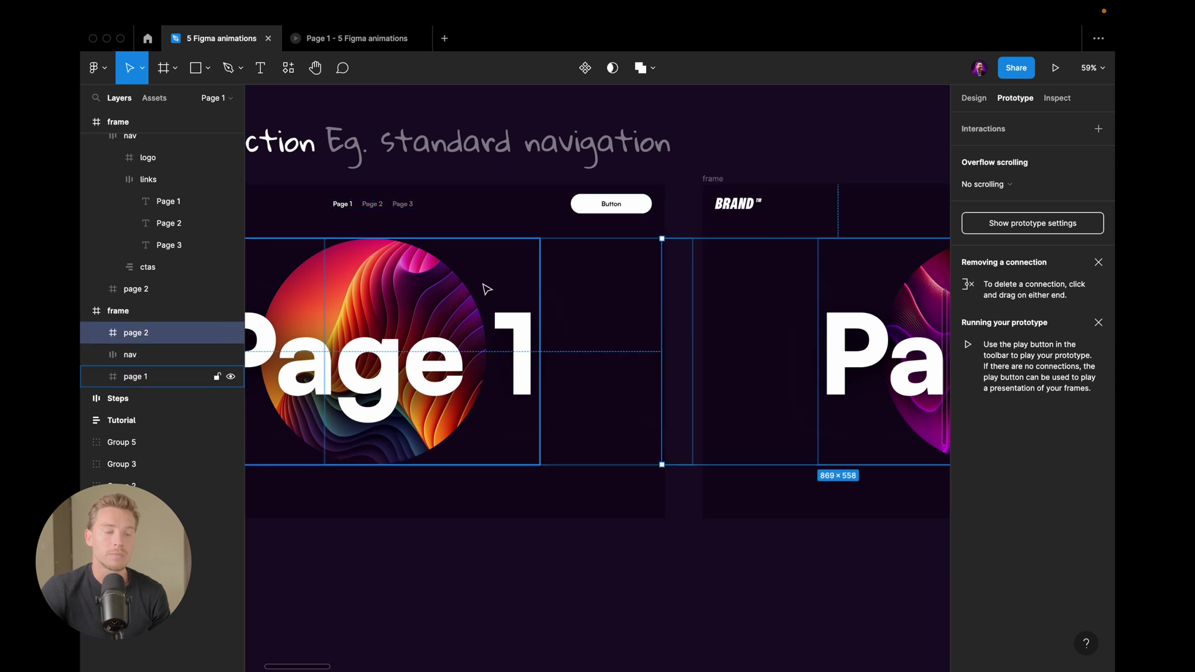
# Step: Cycle through the first frame's nav, page 1 and page 2 layers and examine their placement relative to both frames
pyautogui.scroll(-3, 485, 287)
pyautogui.press('Tab')
pyautogui.scroll(3, 429, 277)
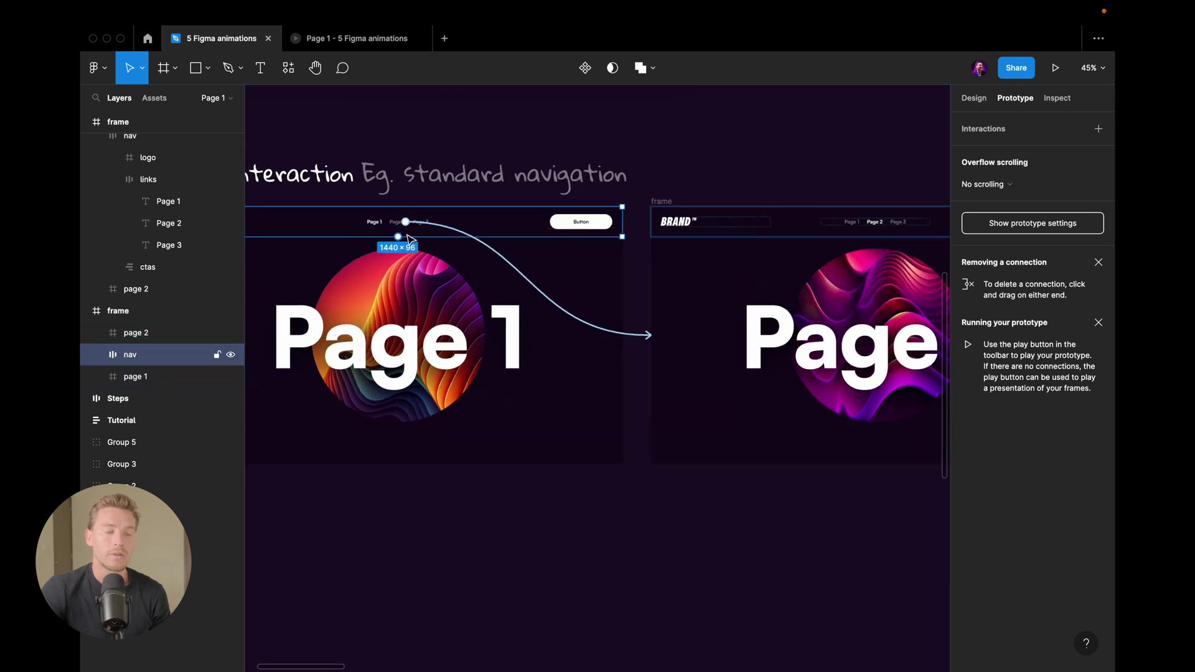
pyautogui.press('Tab')
pyautogui.hscroll(-4, 364, 364)
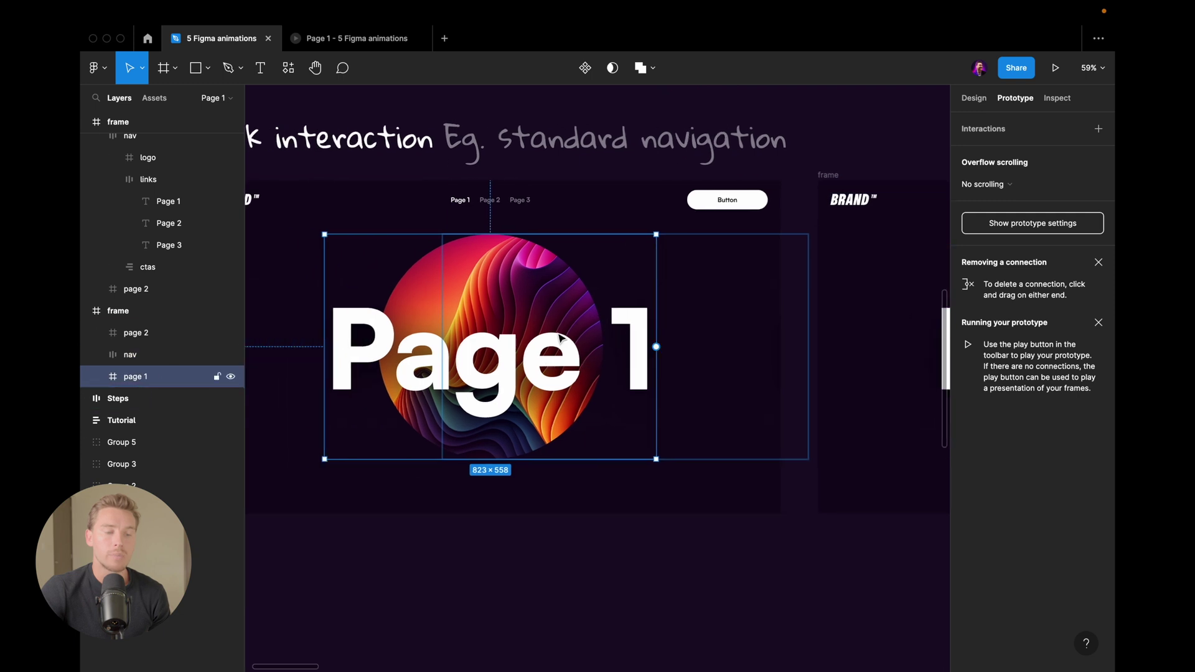
pyautogui.hotkey('shift', 'Tab')
pyautogui.hotkey('shift', 'Tab')
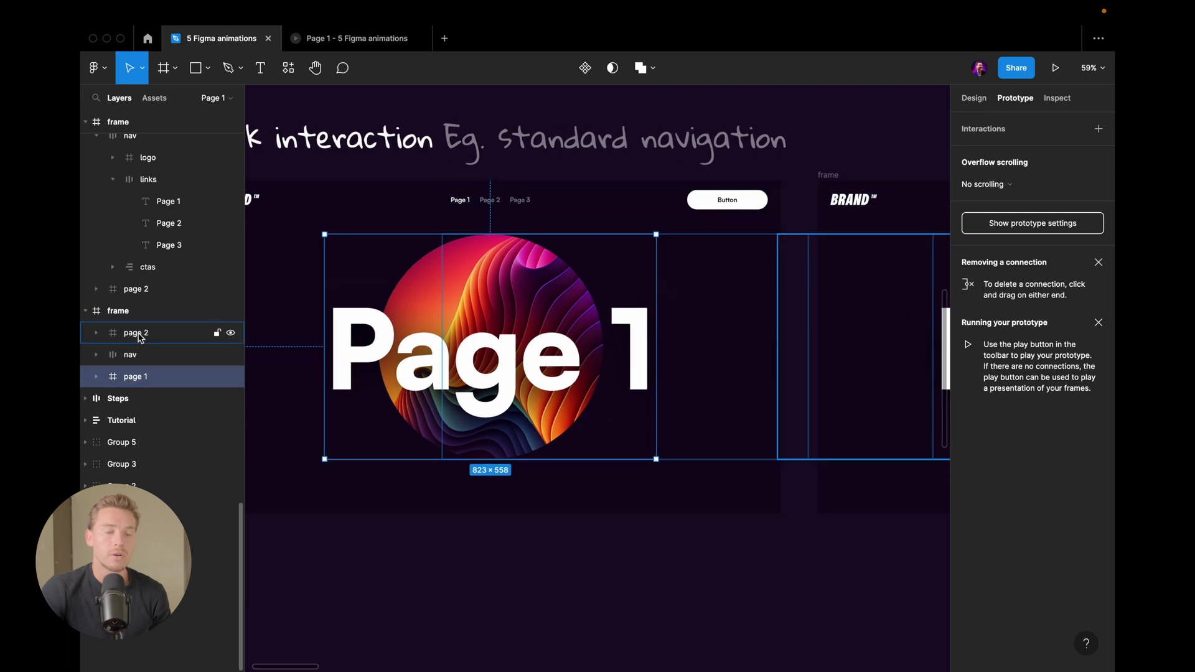
pyautogui.hscroll(-2, 760, 331)
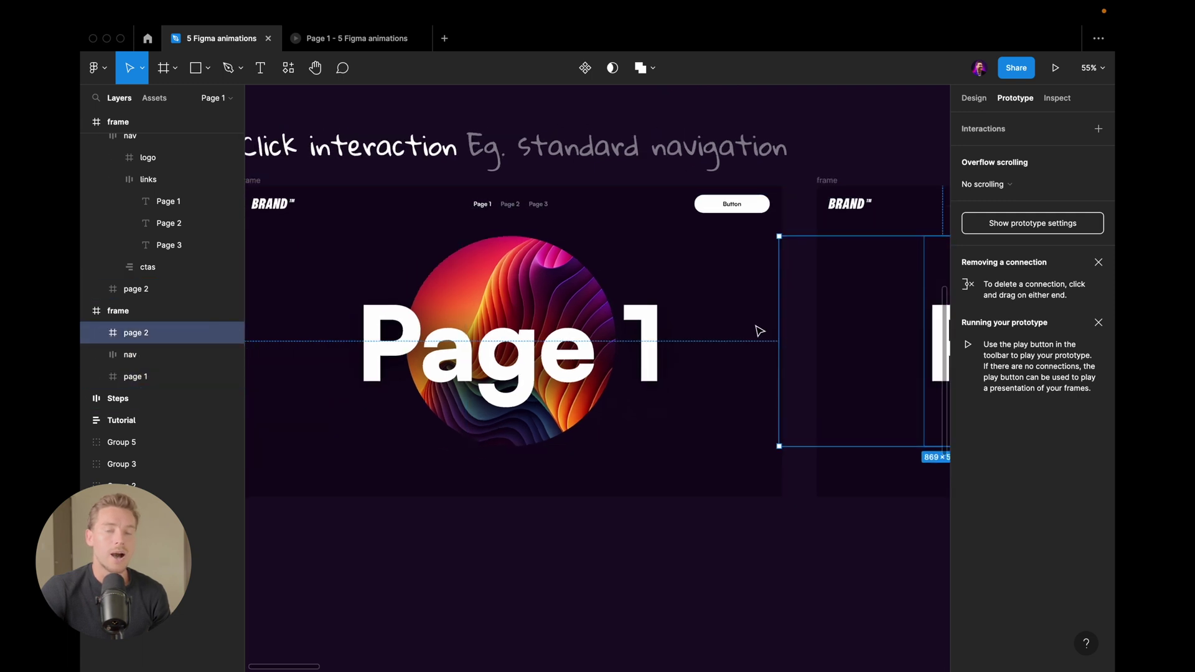
pyautogui.scroll(-3, 747, 330)
pyautogui.scroll(3, 731, 327)
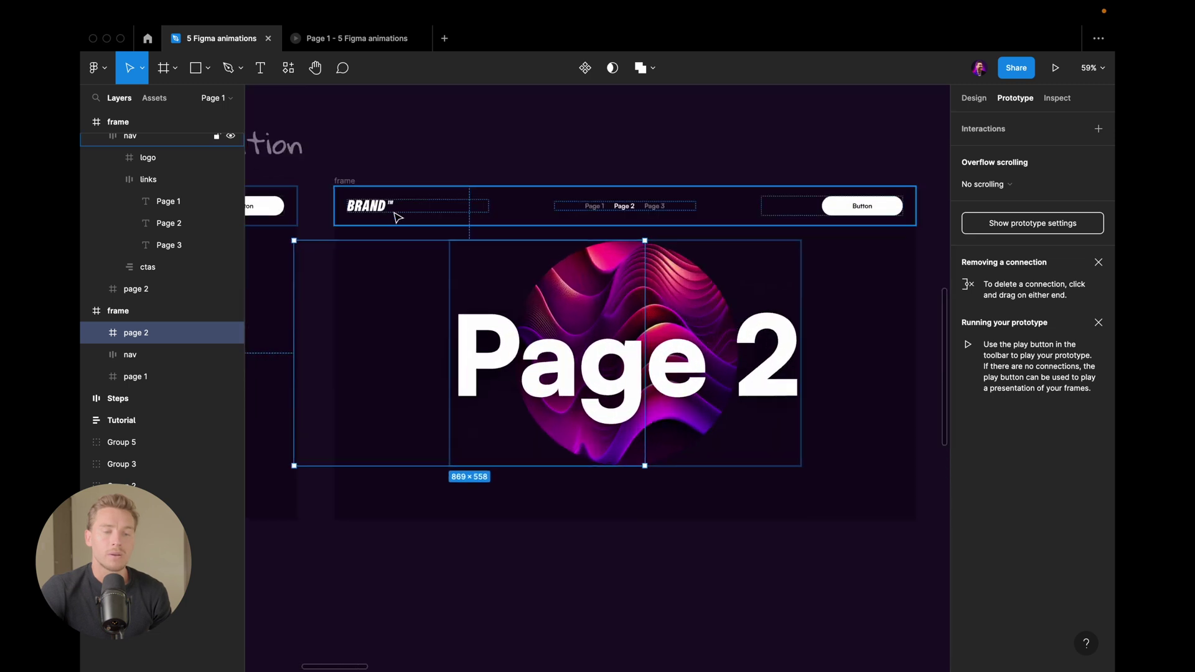
# Step: Select the page 2 and page 1 layers of the second frame and examine where each sits on the canvas
pyautogui.press('Escape')
pyautogui.hscroll(1, 590, 264)
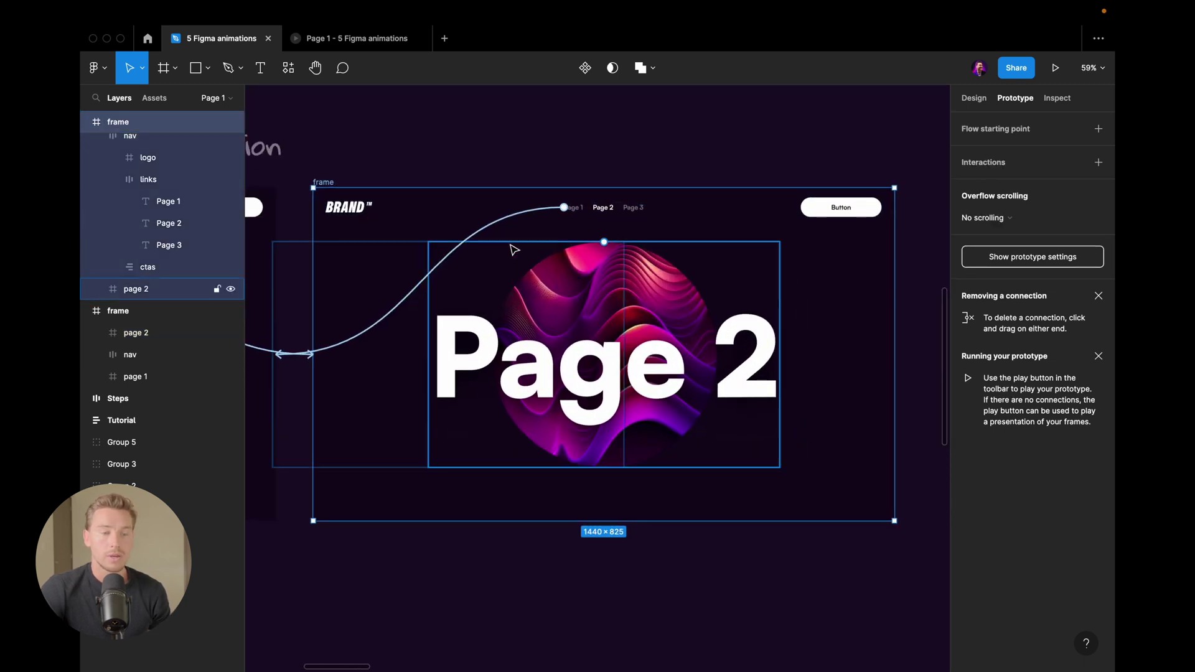
pyautogui.scroll(1, 535, 274)
pyautogui.click(521, 324)
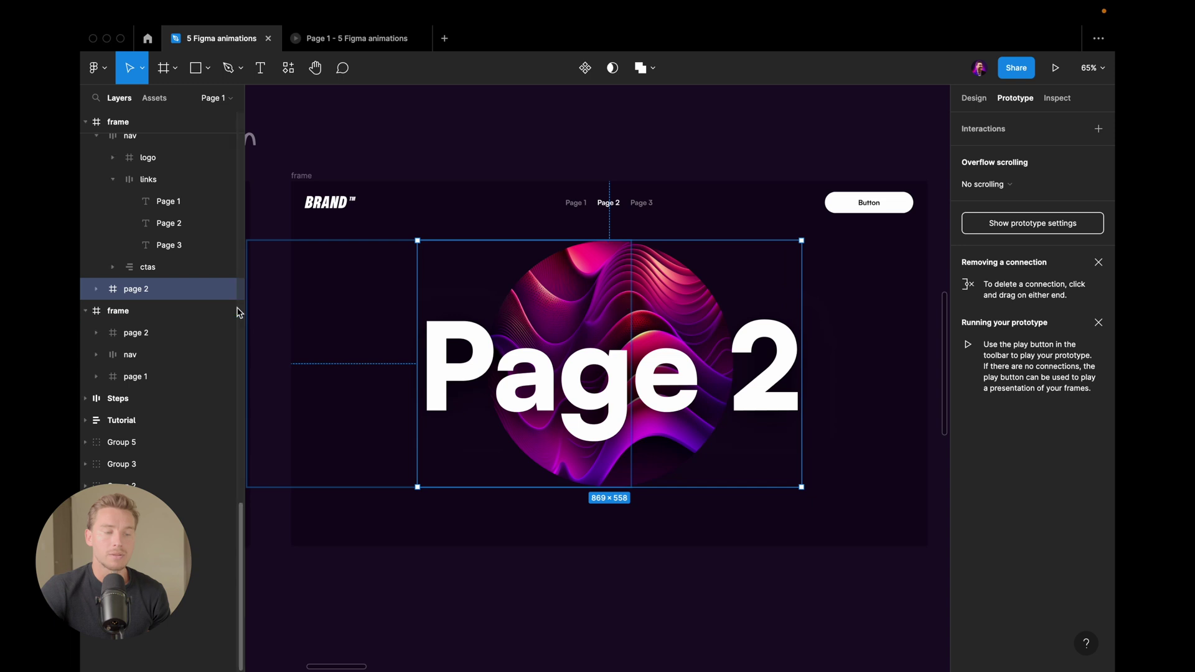
pyautogui.scroll(1, 110, 285)
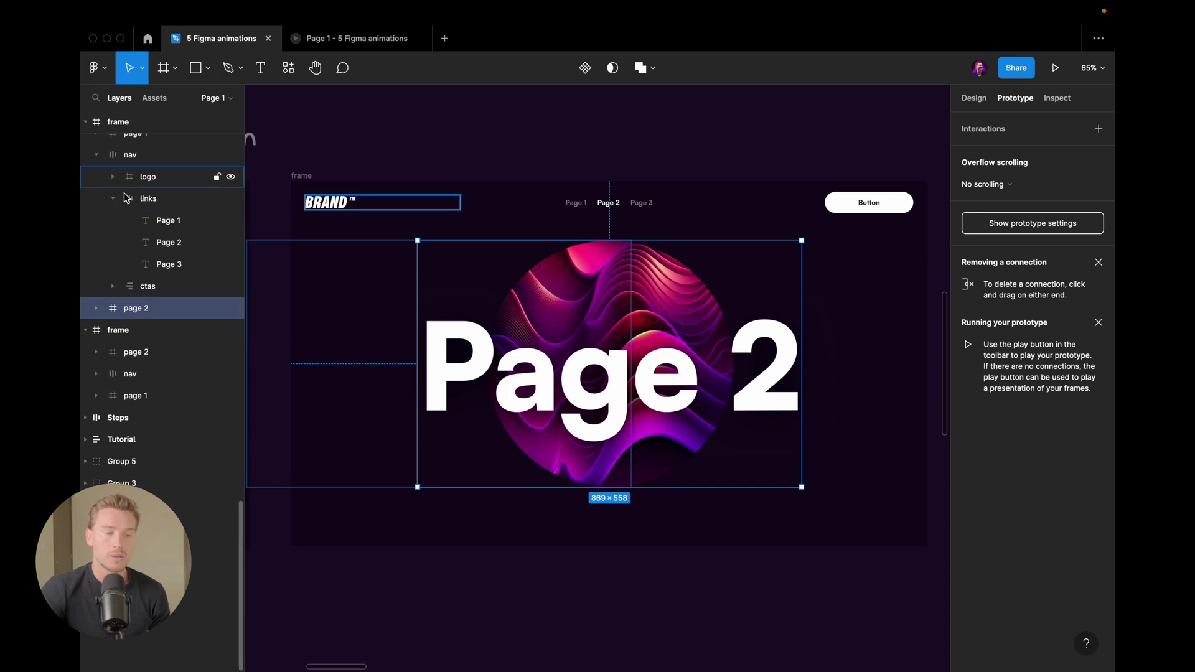
pyautogui.scroll(3, 133, 210)
pyautogui.click(134, 210)
pyautogui.scroll(-2, 467, 288)
pyautogui.hscroll(-2, 452, 292)
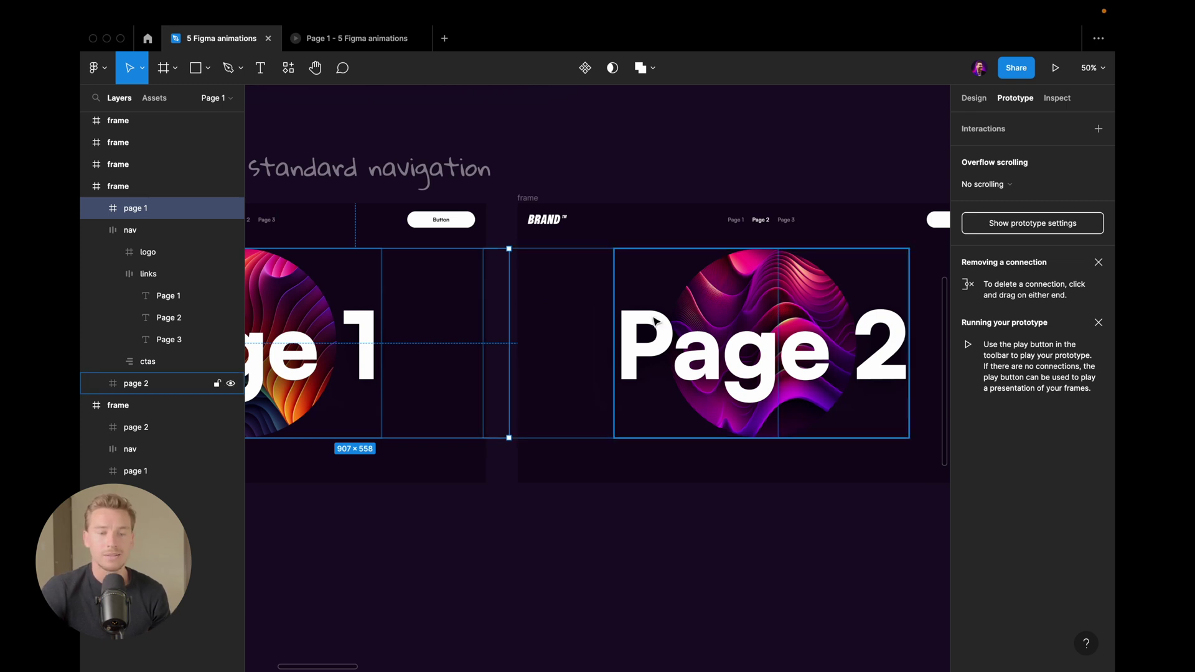
# Step: Select the Page 1 nav link in the second frame, examine its connection back to the first frame, and clear the selection
pyautogui.hscroll(2, 661, 299)
pyautogui.scroll(3, 654, 249)
pyautogui.doubleClick(714, 219)
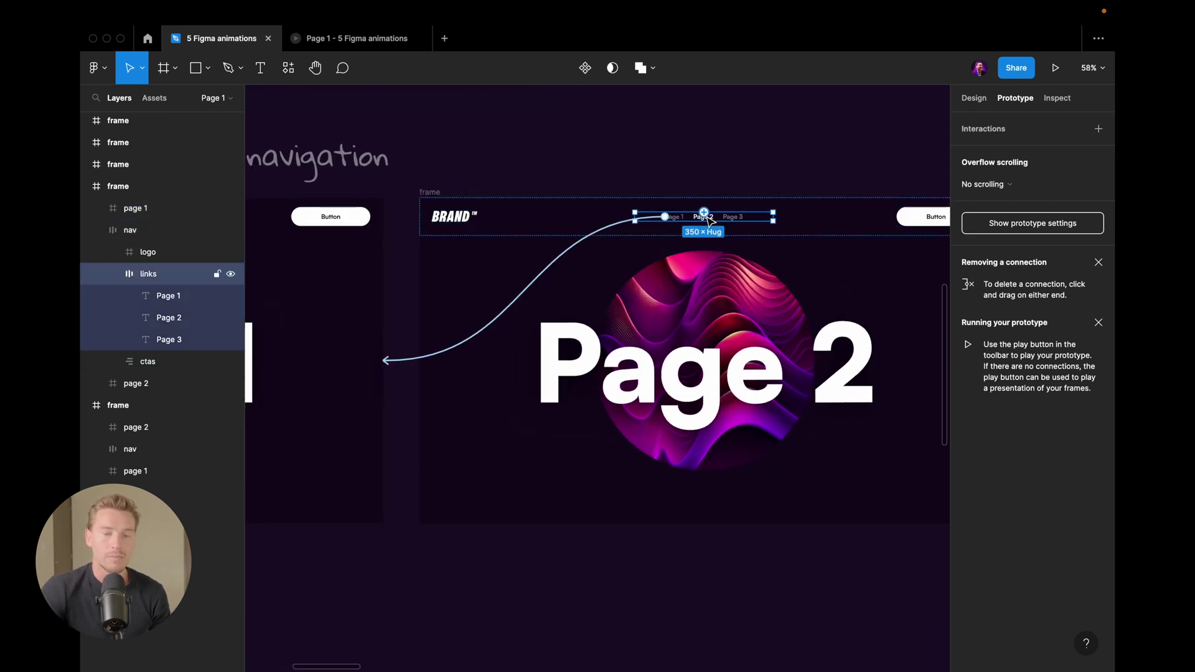
pyautogui.scroll(3, 710, 221)
pyautogui.click(659, 220)
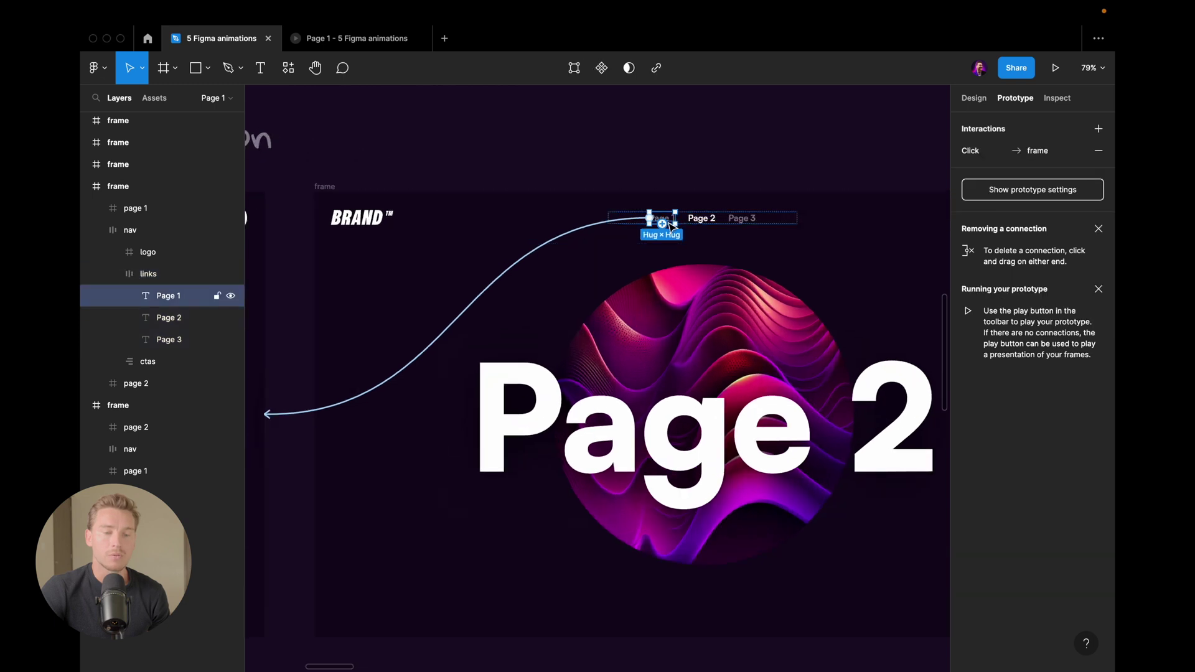
pyautogui.scroll(-3, 569, 233)
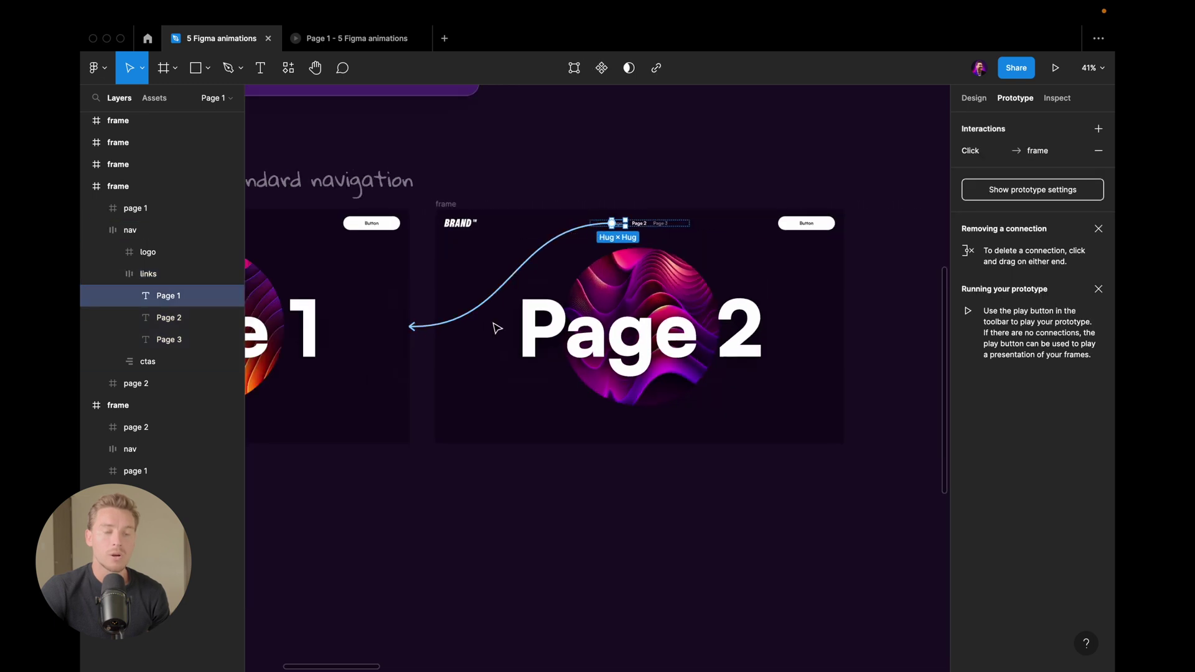
pyautogui.scroll(-5, 498, 317)
pyautogui.scroll(2, 495, 309)
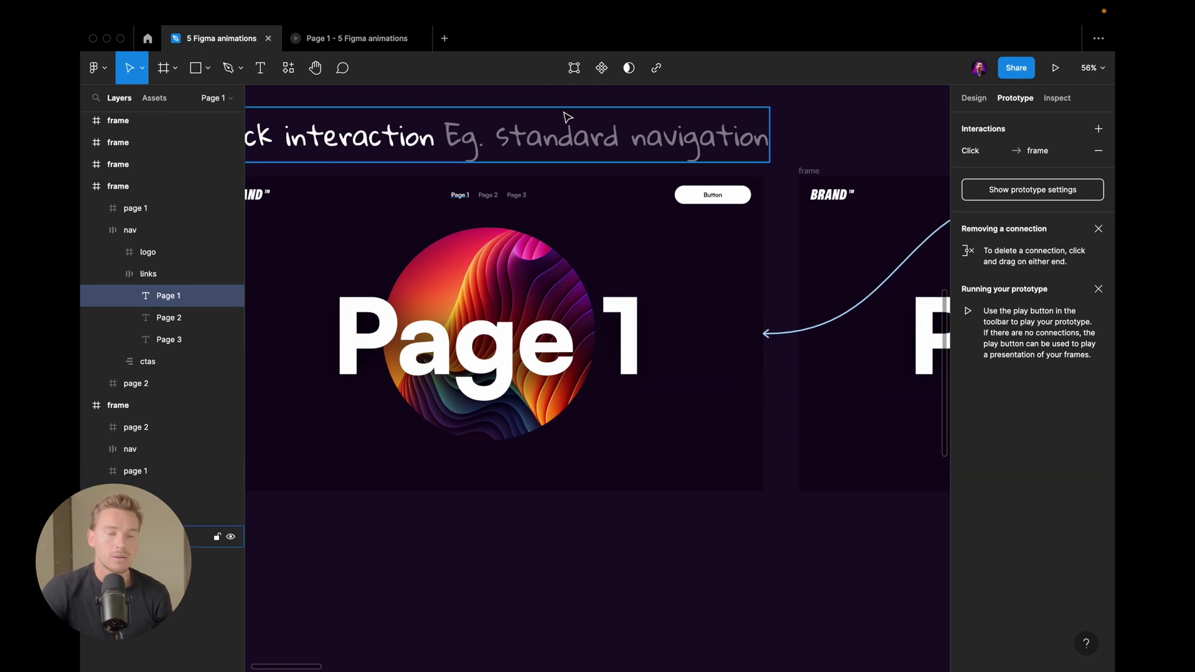
pyautogui.scroll(2, 662, 137)
pyautogui.click(728, 121)
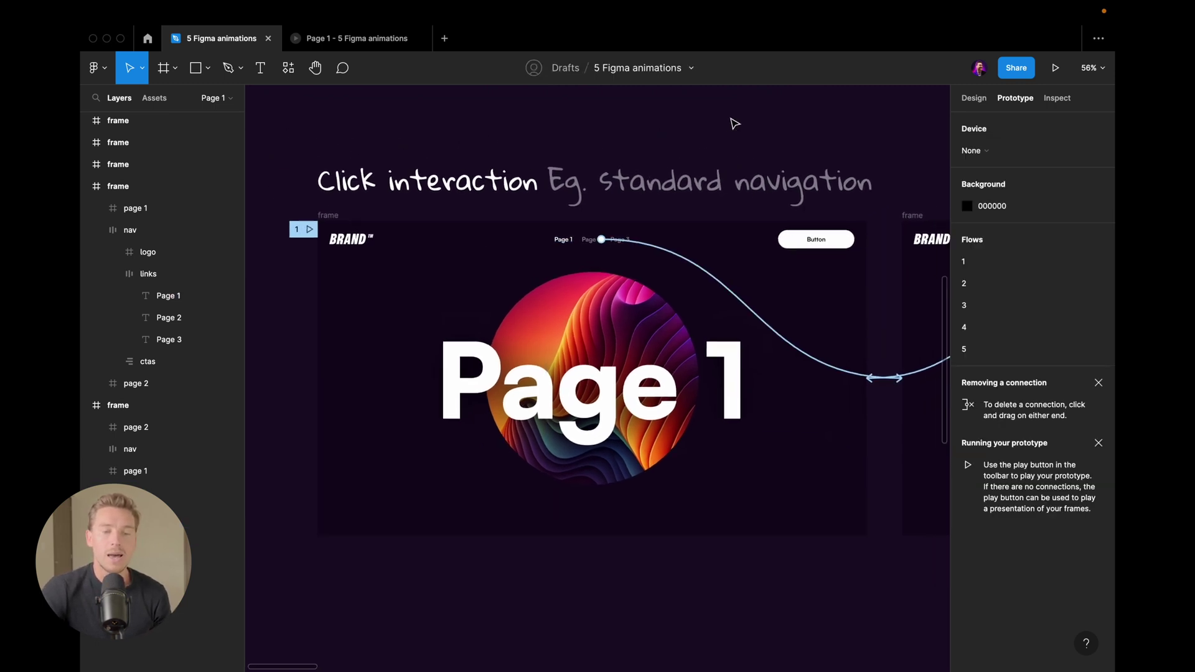
# Step: Examine both linked click-interaction frames and the frame in the "2. Hover interactions" section
pyautogui.scroll(-5, 734, 123)
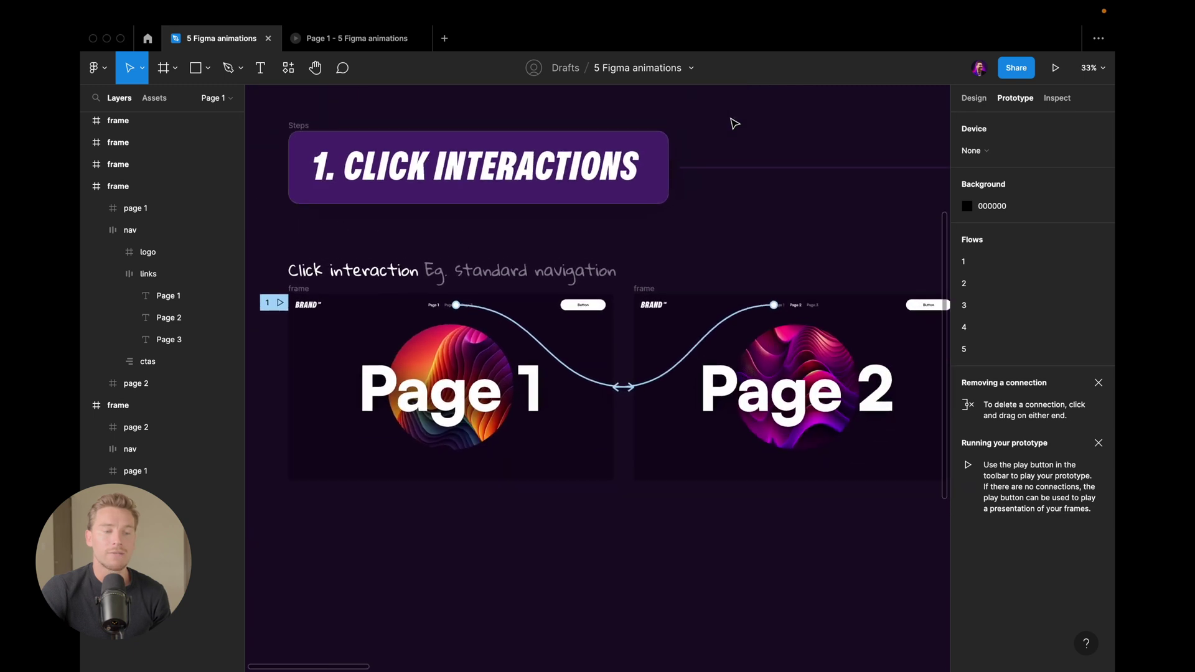
pyautogui.hscroll(-1, 734, 123)
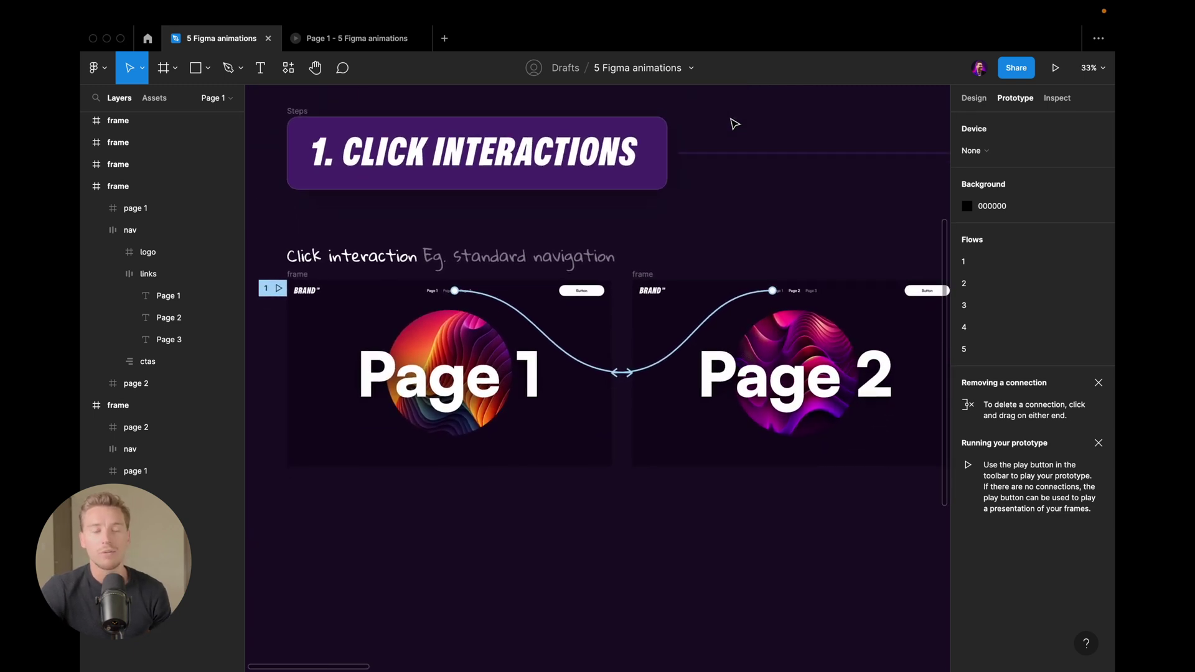
pyautogui.scroll(-1, 766, 118)
pyautogui.hscroll(10, 772, 119)
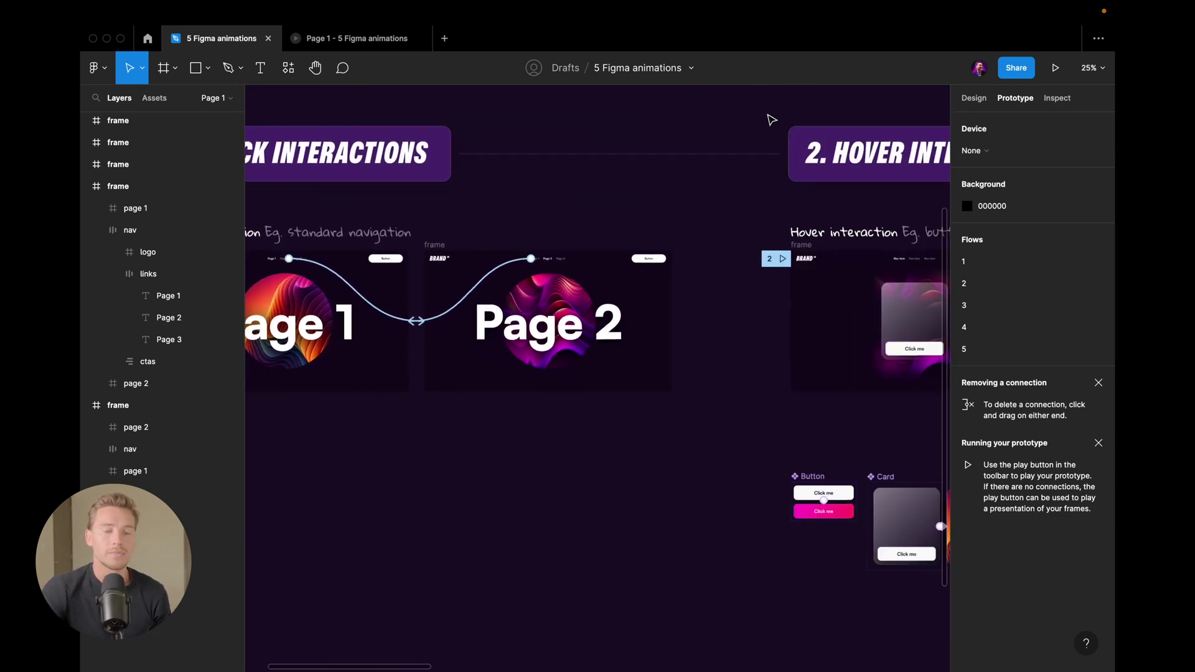
pyautogui.scroll(1, 675, 133)
pyautogui.scroll(5, 675, 132)
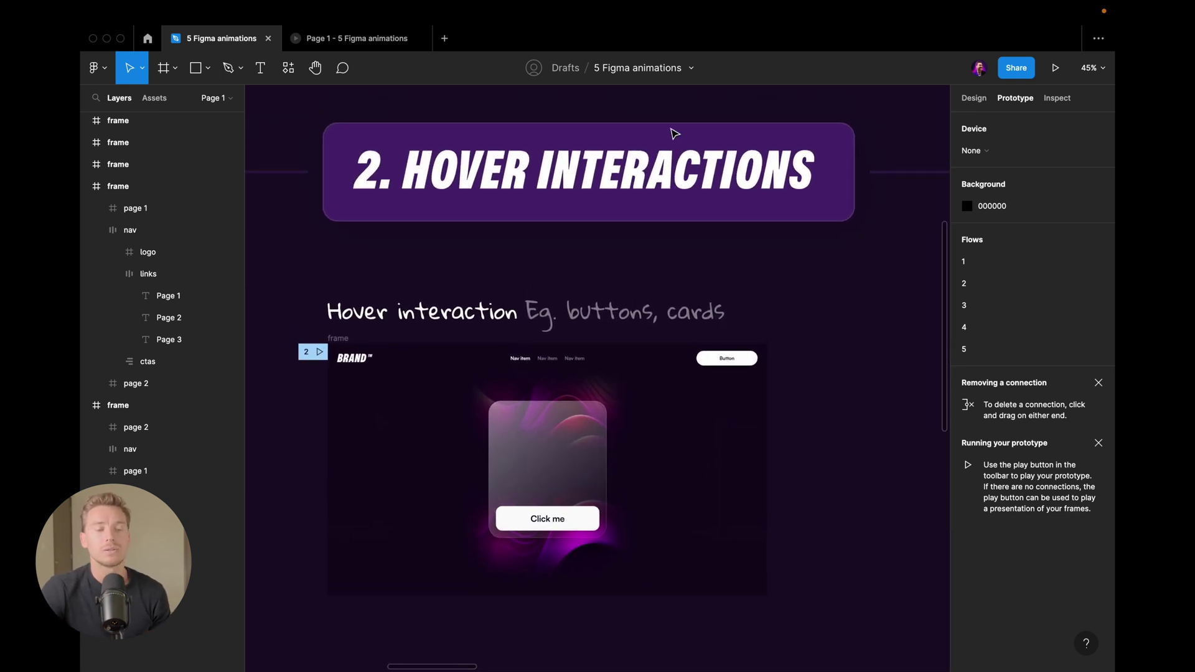
pyautogui.hscroll(-2, 675, 133)
pyautogui.scroll(1, 675, 132)
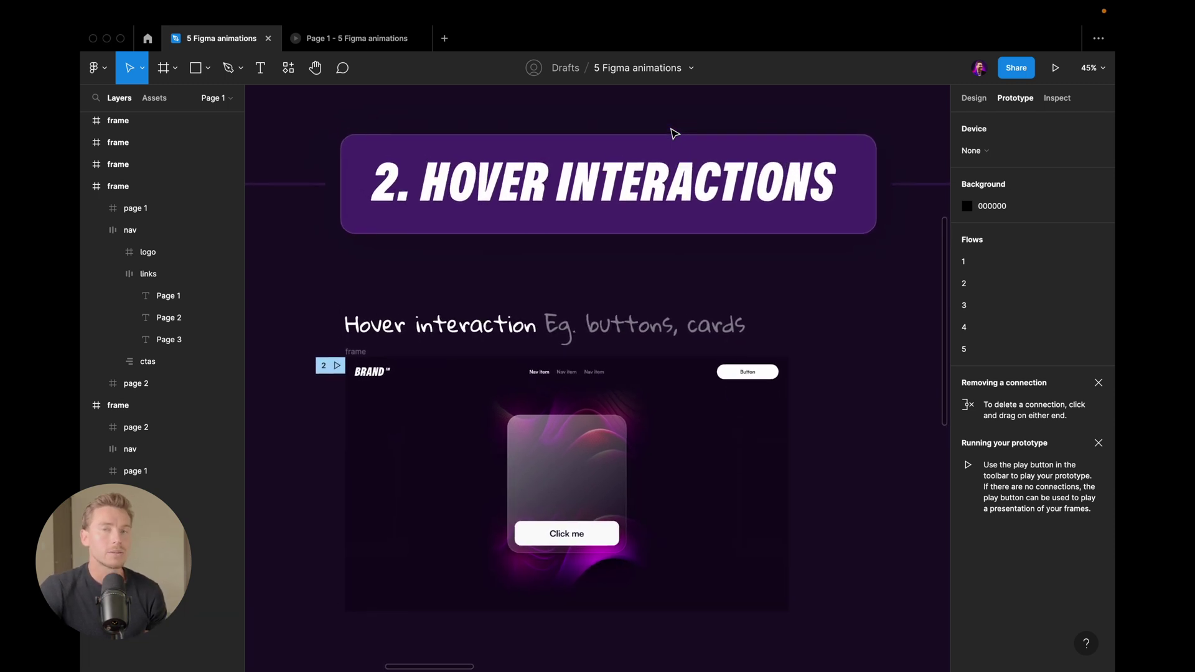
pyautogui.scroll(1, 673, 254)
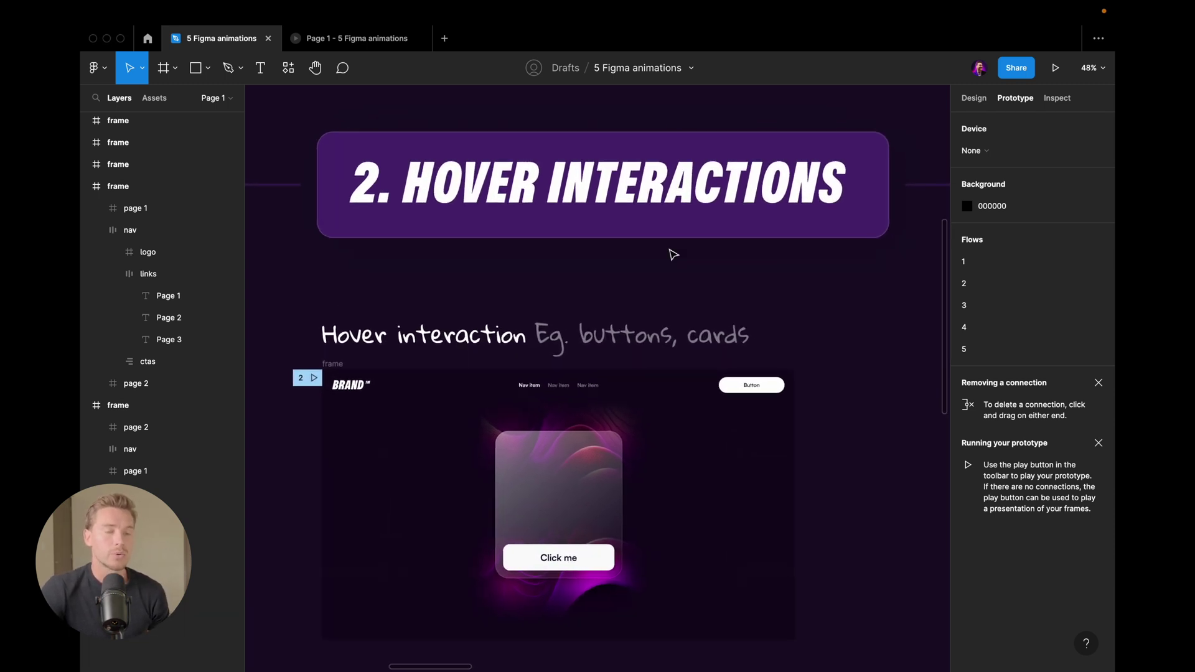
pyautogui.scroll(-4, 673, 254)
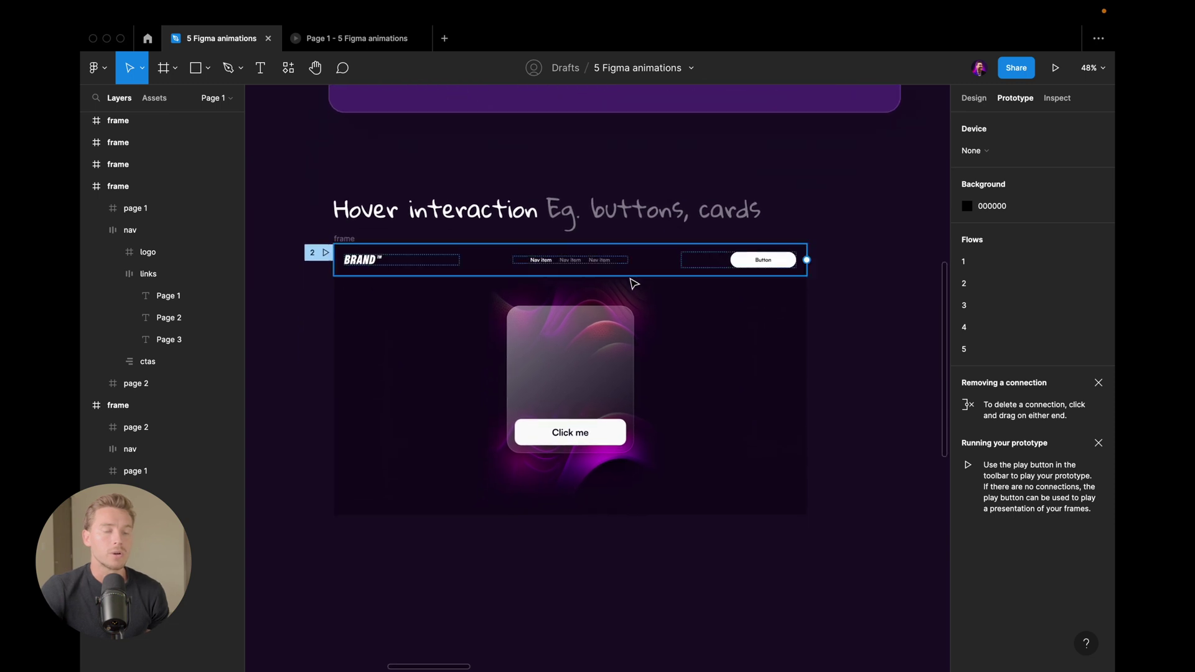
# Step: Switch to the running prototype and show flow 2 to preview the hover interactions
pyautogui.click(365, 45)
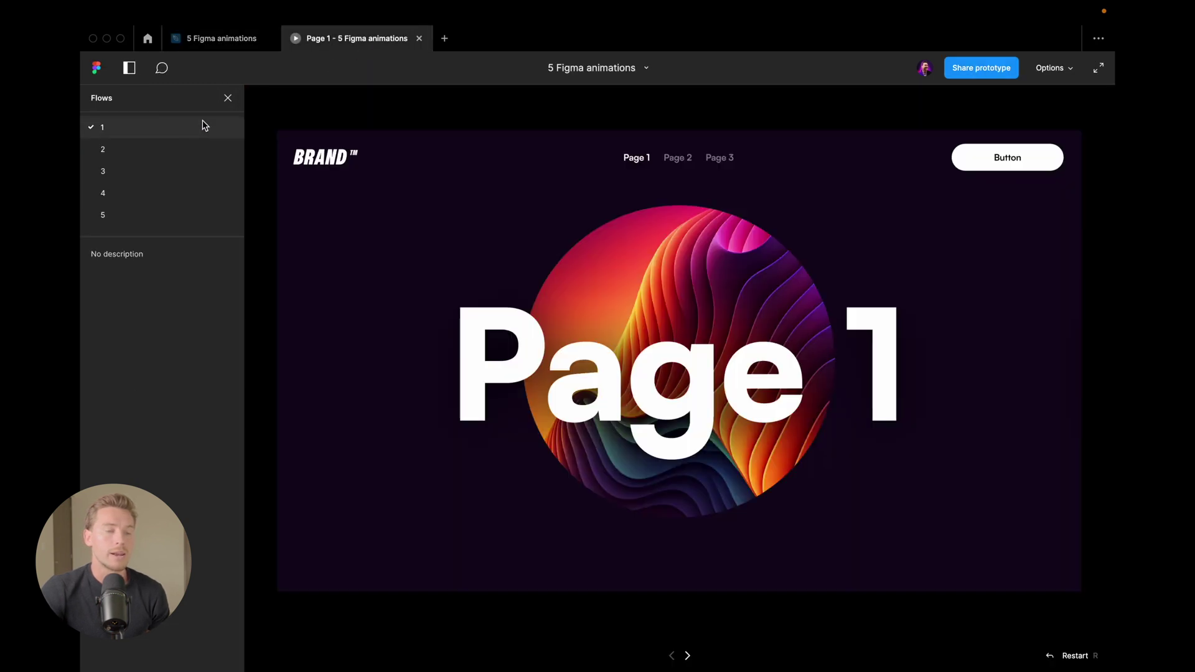
pyautogui.click(128, 151)
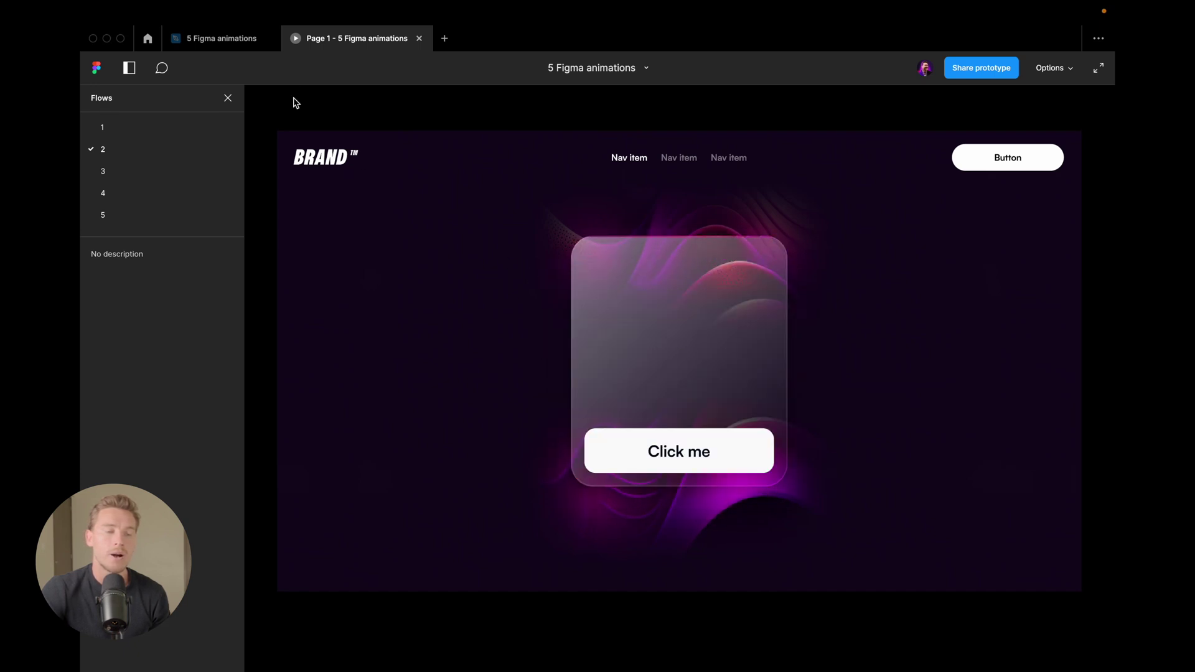
# Step: Return to the design file and select the white Default variant of the Button component to inspect its hover interaction
pyautogui.click(238, 44)
pyautogui.scroll(-1, 521, 230)
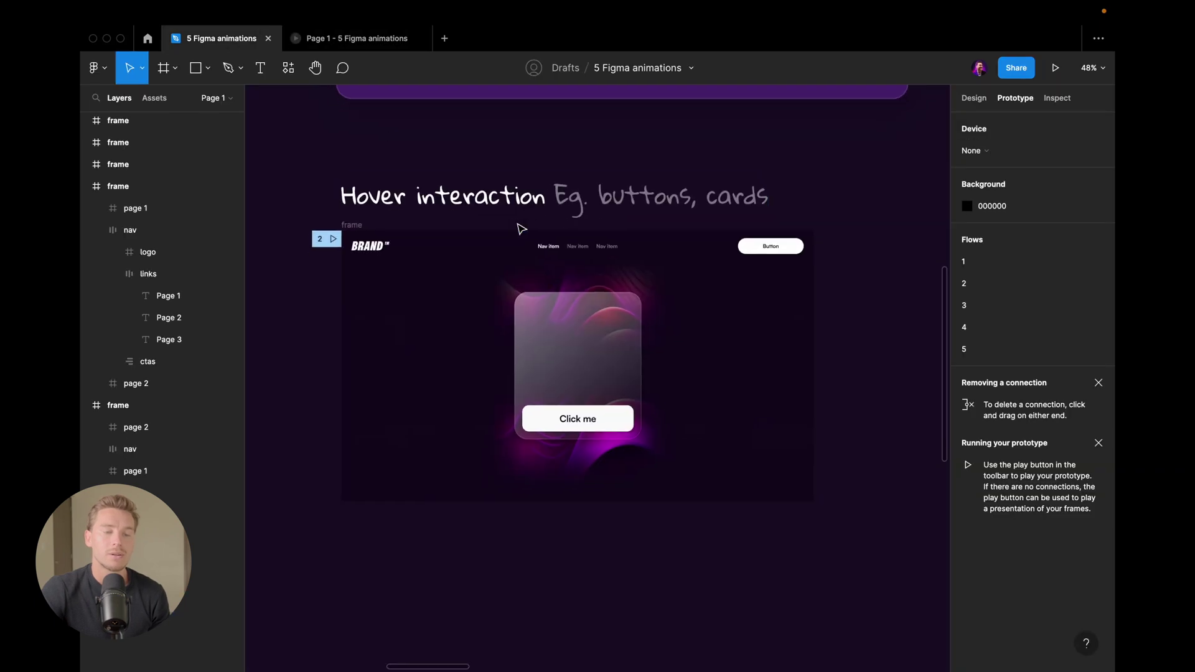
pyautogui.scroll(-3, 522, 229)
pyautogui.scroll(-1, 522, 229)
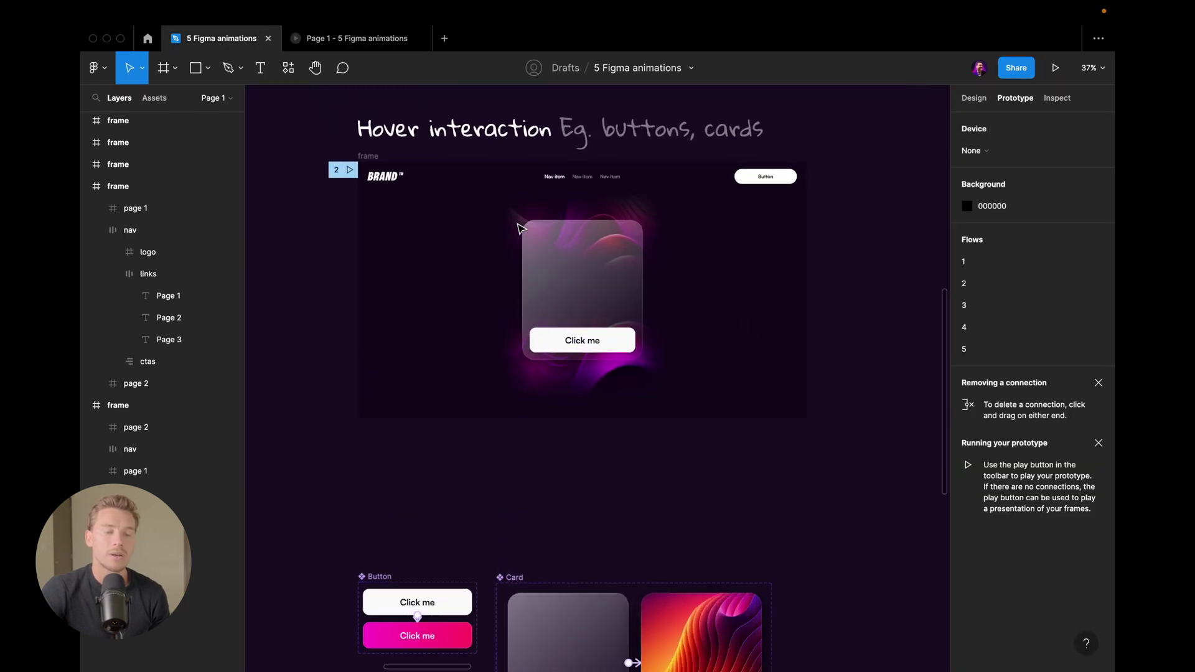
pyautogui.scroll(-5, 520, 228)
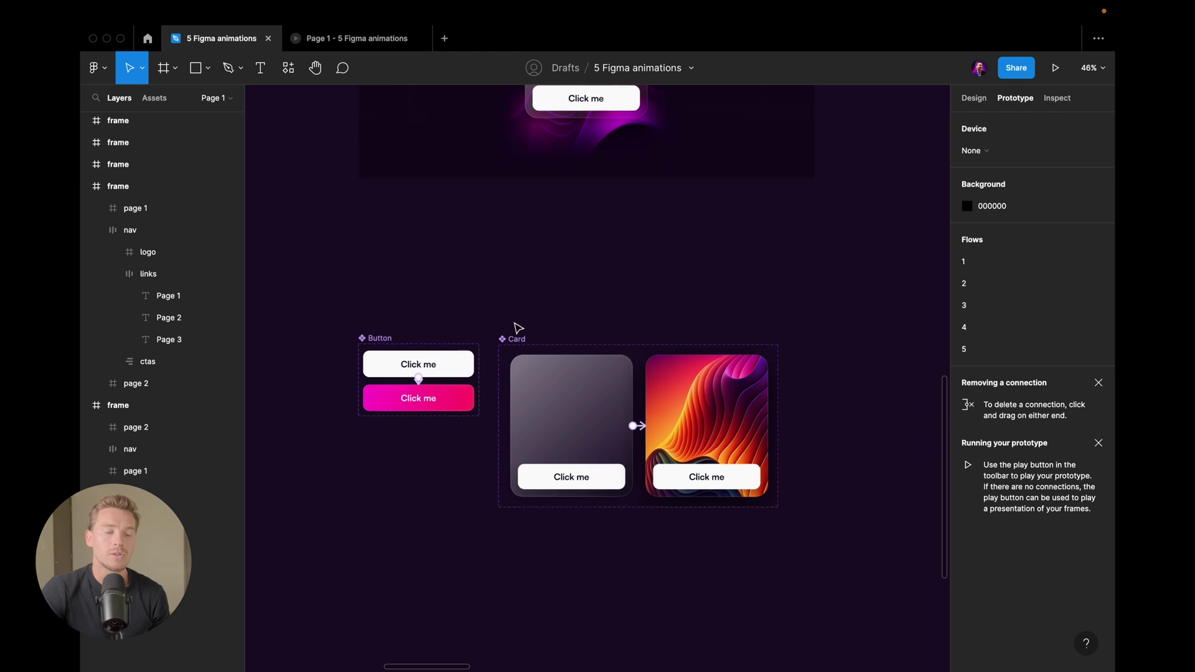
pyautogui.scroll(5, 518, 328)
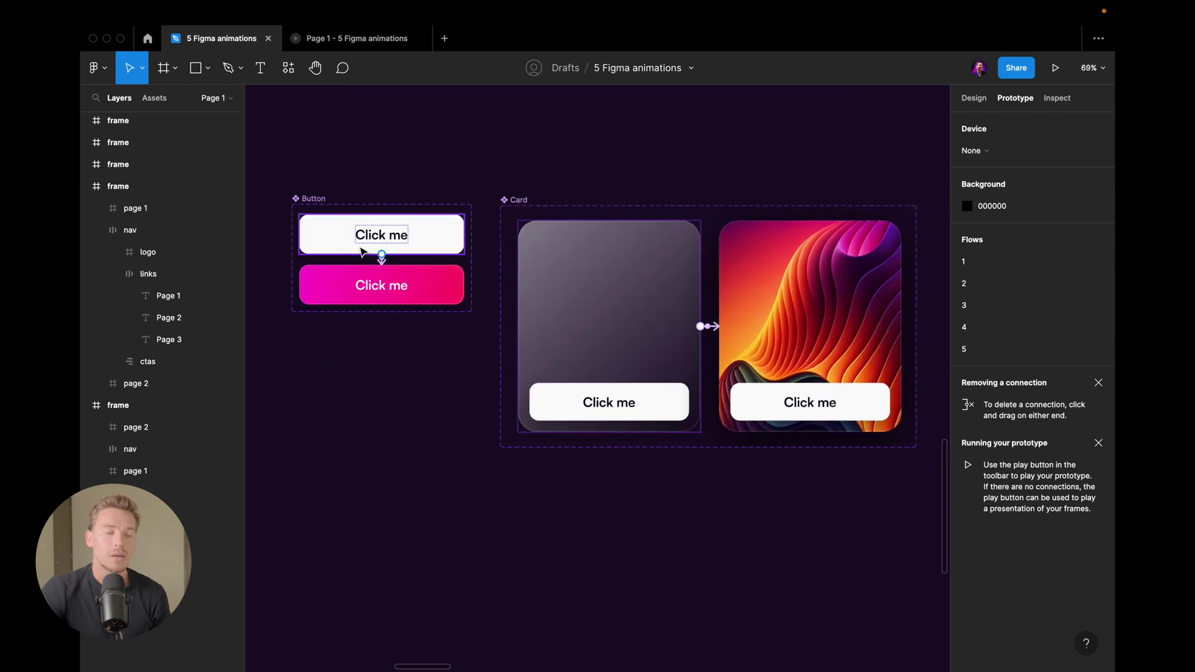
pyautogui.click(336, 233)
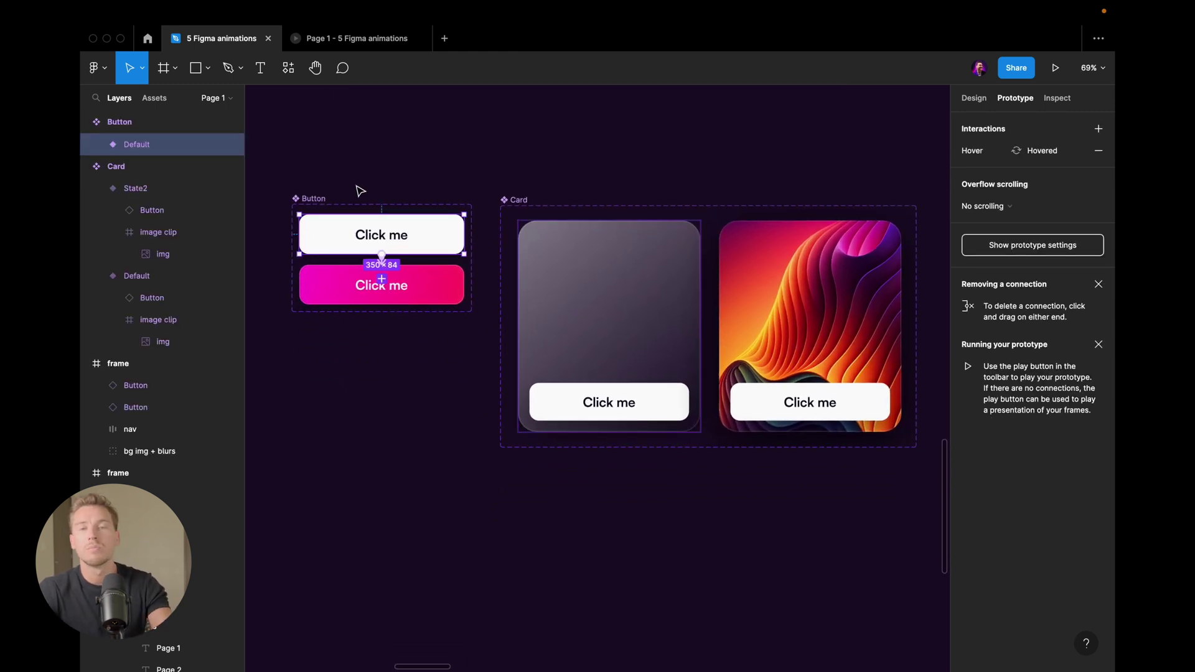
# Step: Duplicate the white Default button below the Button component set and detach the copy from its component
pyautogui.moveTo(330, 233); pyautogui.dragTo(336, 402)
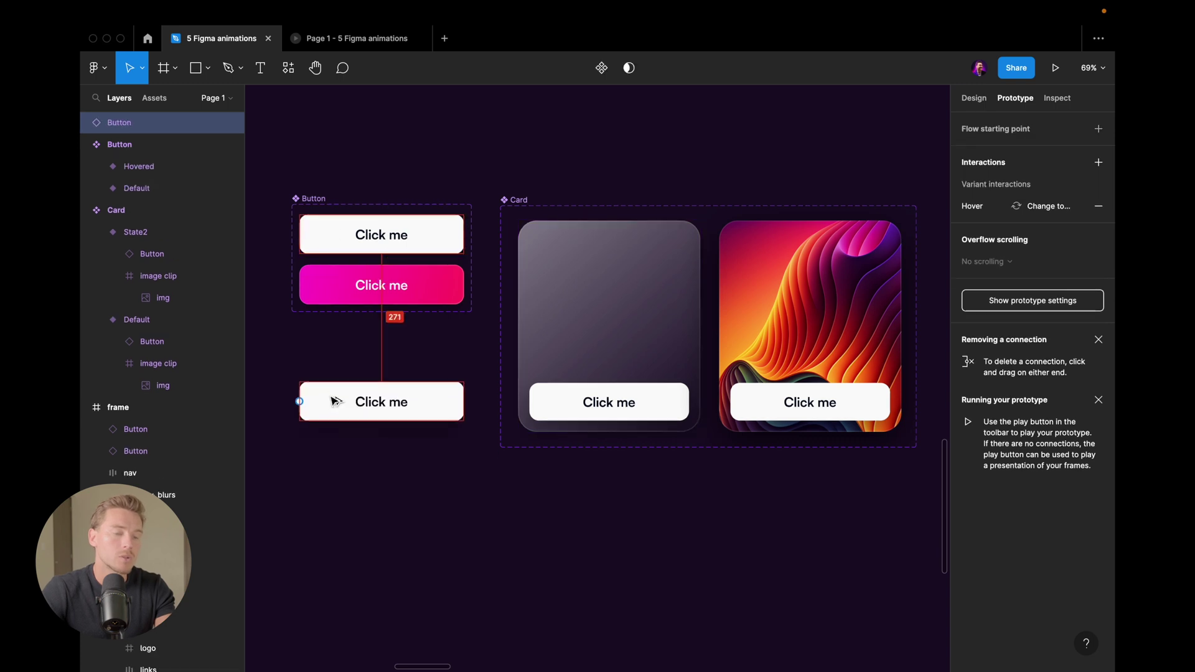
pyautogui.rightClick(336, 402)
pyautogui.click(392, 465)
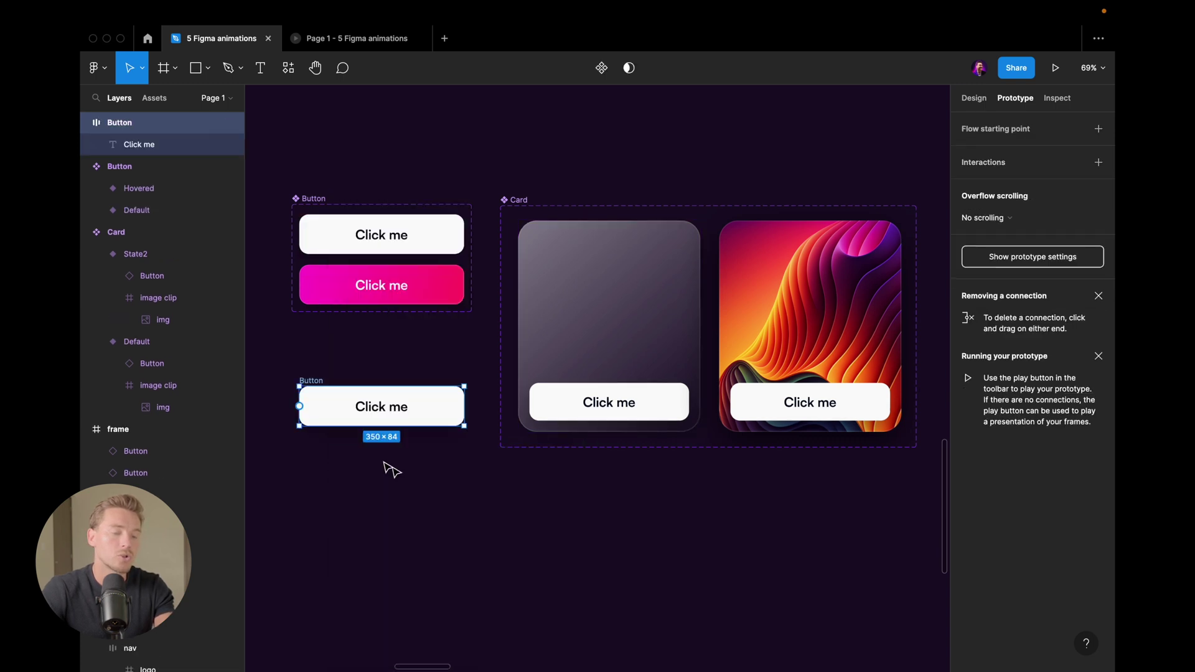
# Step: Duplicate the detached white button directly below itself and paste the pink Hovered variant's properties onto the copy
pyautogui.keyDown('ctrl'); pyautogui.scroll(3, 319, 418); pyautogui.keyUp('ctrl')
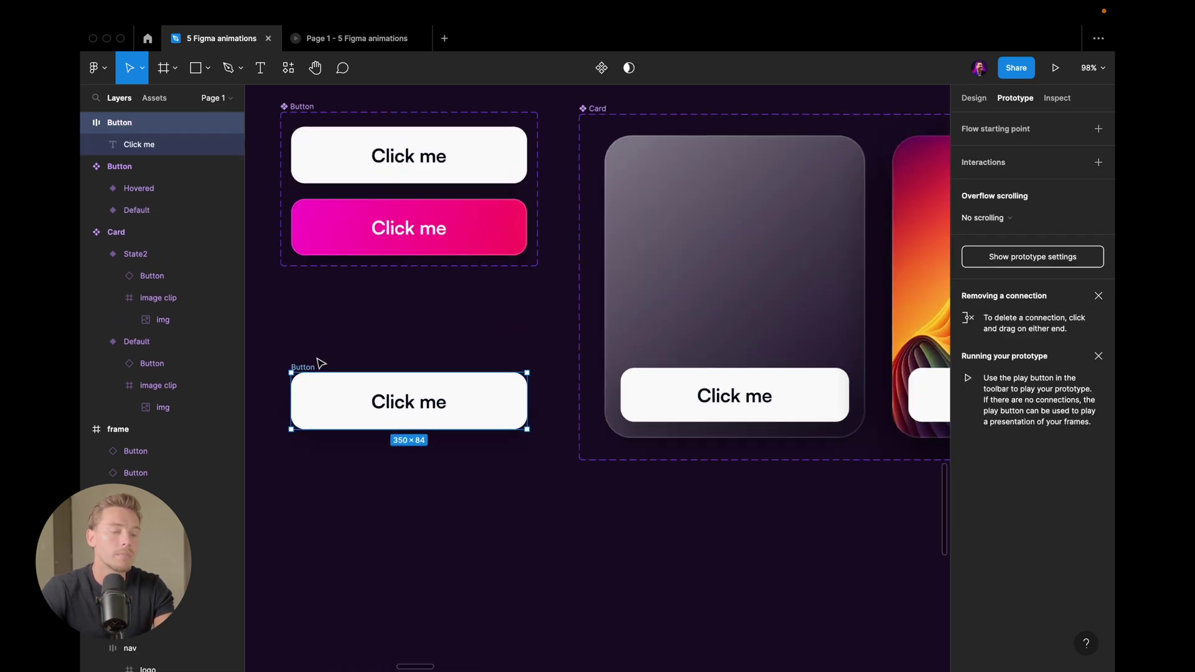
pyautogui.keyDown('alt'); pyautogui.moveTo(315, 367); pyautogui.dragTo(315, 438); pyautogui.keyUp('alt')
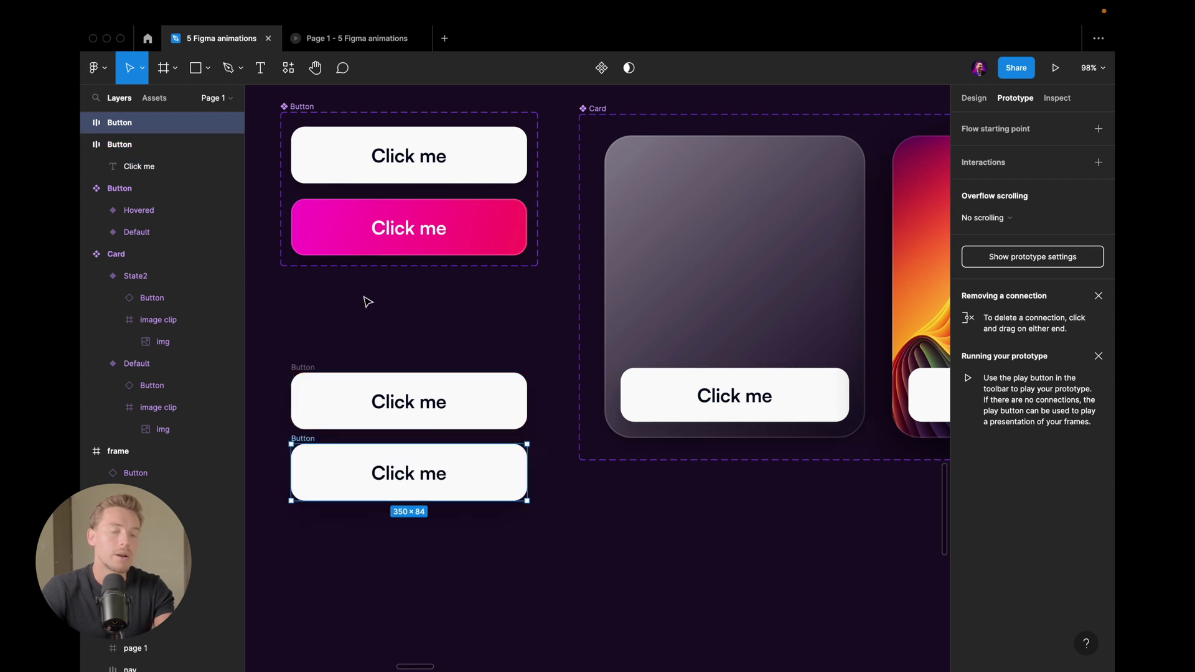
pyautogui.click(340, 249)
pyautogui.click(347, 486)
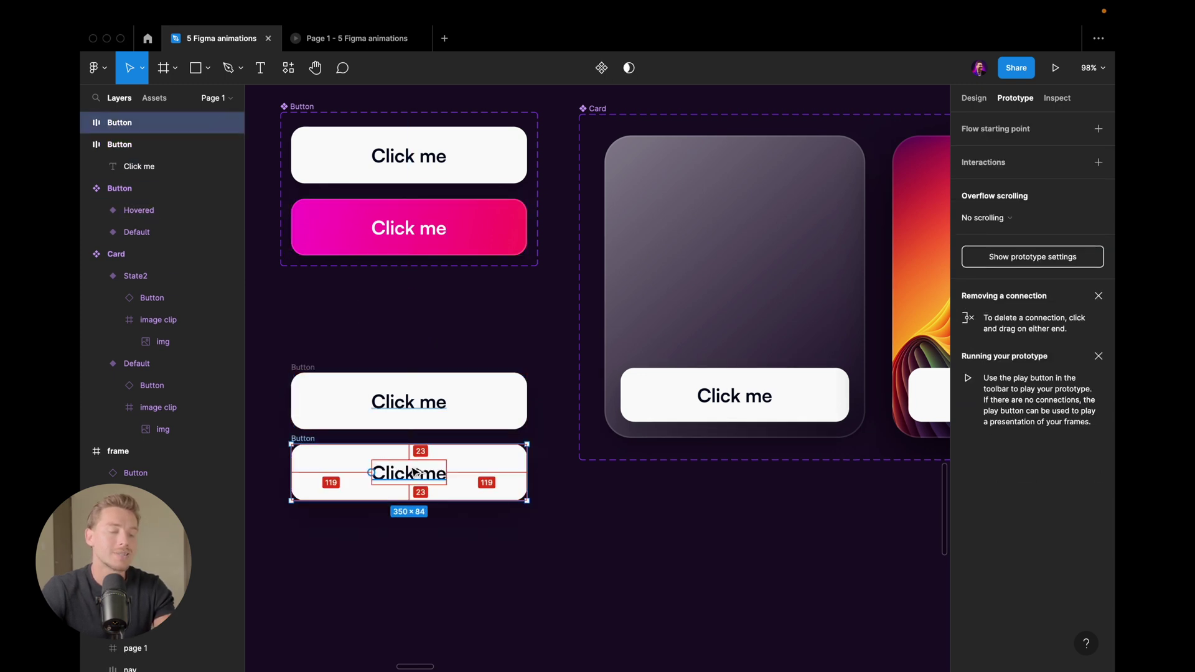
pyautogui.hotkey('ctrl', 'alt', 'v')
# Step: Change the fill of the pink copy's "Click me" text to white and clear the selection
pyautogui.doubleClick(428, 475)
pyautogui.click(982, 100)
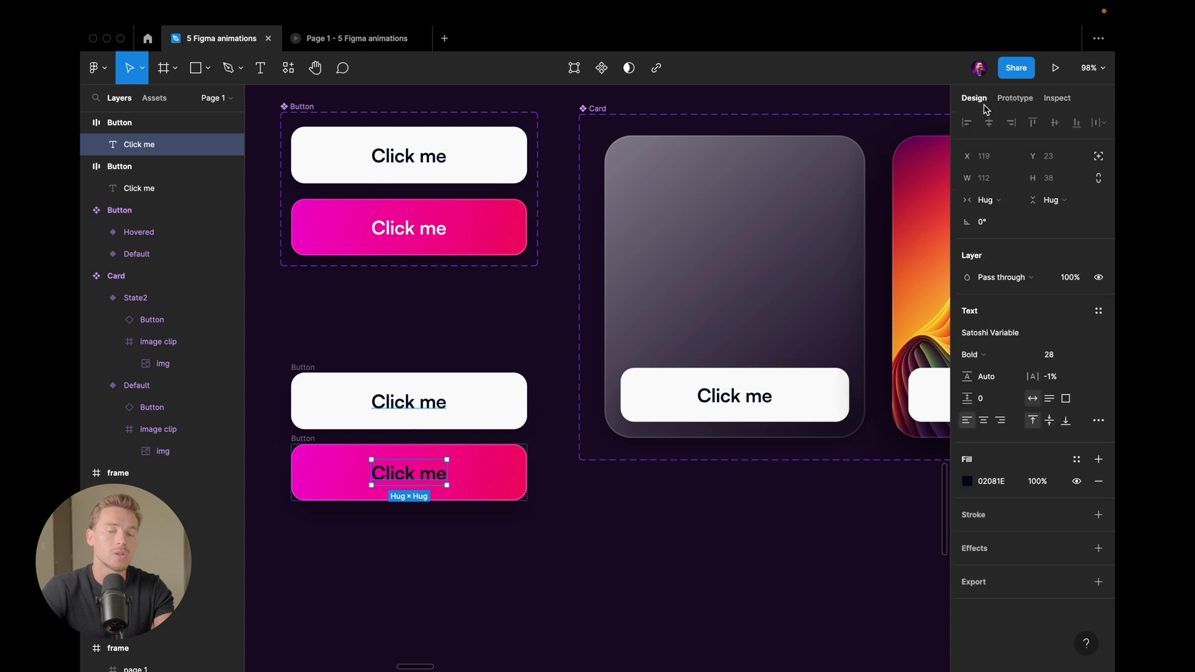
pyautogui.click(968, 482)
pyautogui.moveTo(912, 436); pyautogui.dragTo(797, 330)
pyautogui.click(428, 372)
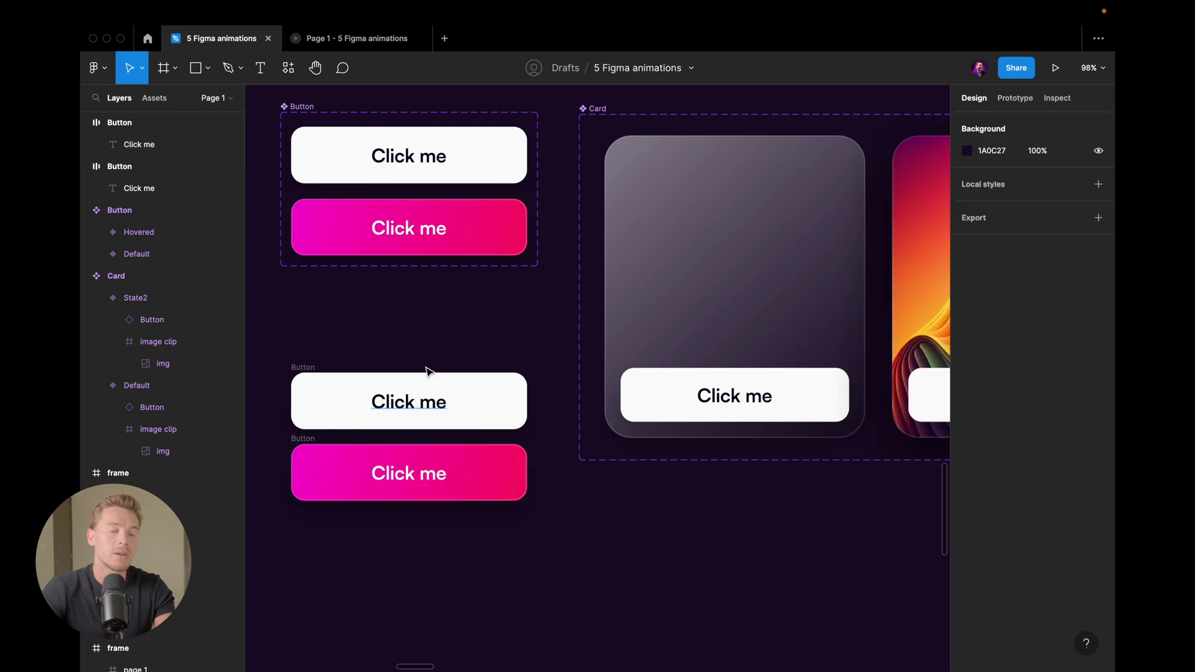
pyautogui.hscroll(-3, 398, 374)
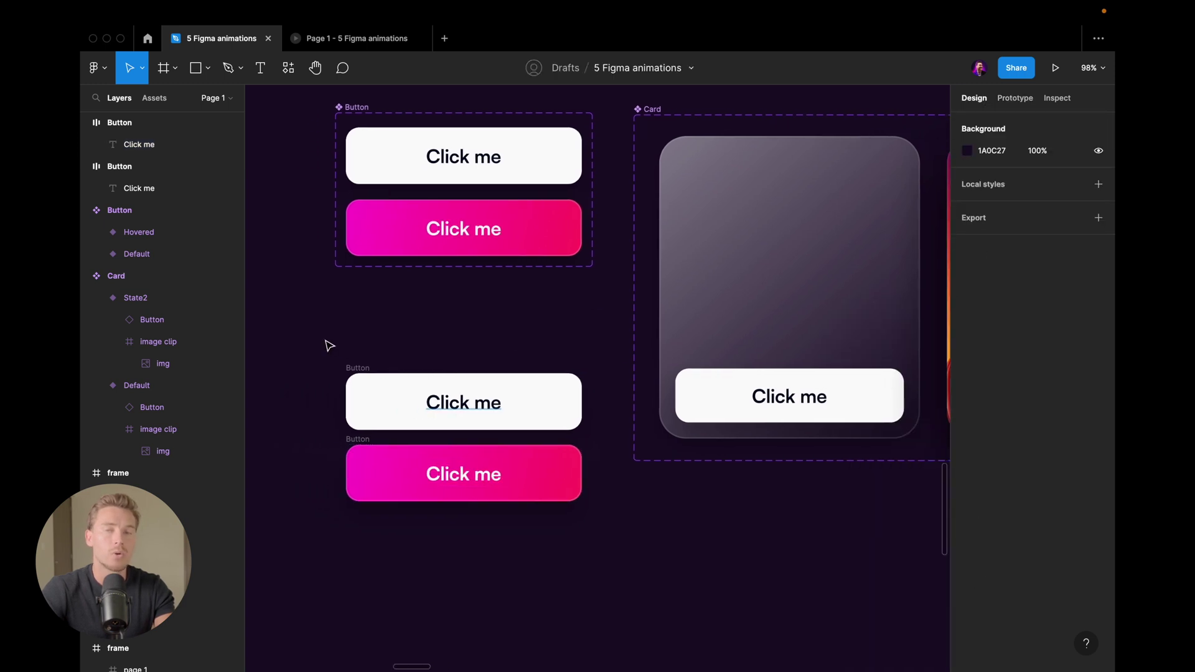
# Step: Select both the detached white and pink buttons and combine them into a component set
pyautogui.click(361, 412)
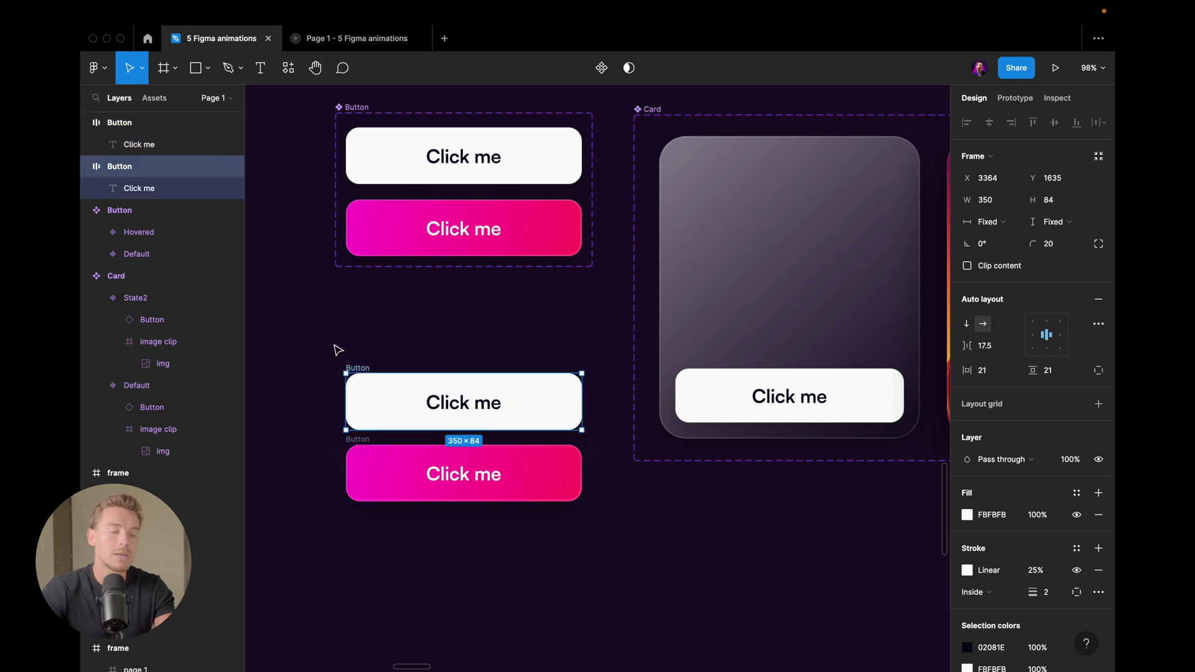
pyautogui.moveTo(338, 350); pyautogui.dragTo(616, 538)
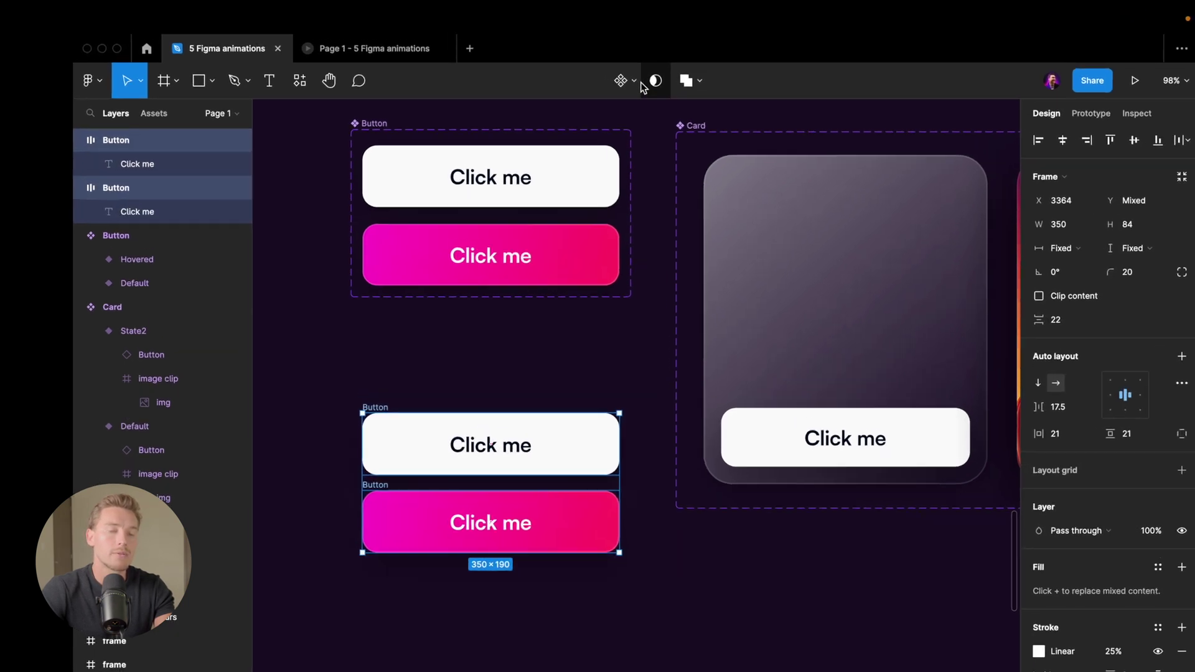
pyautogui.click(594, 67)
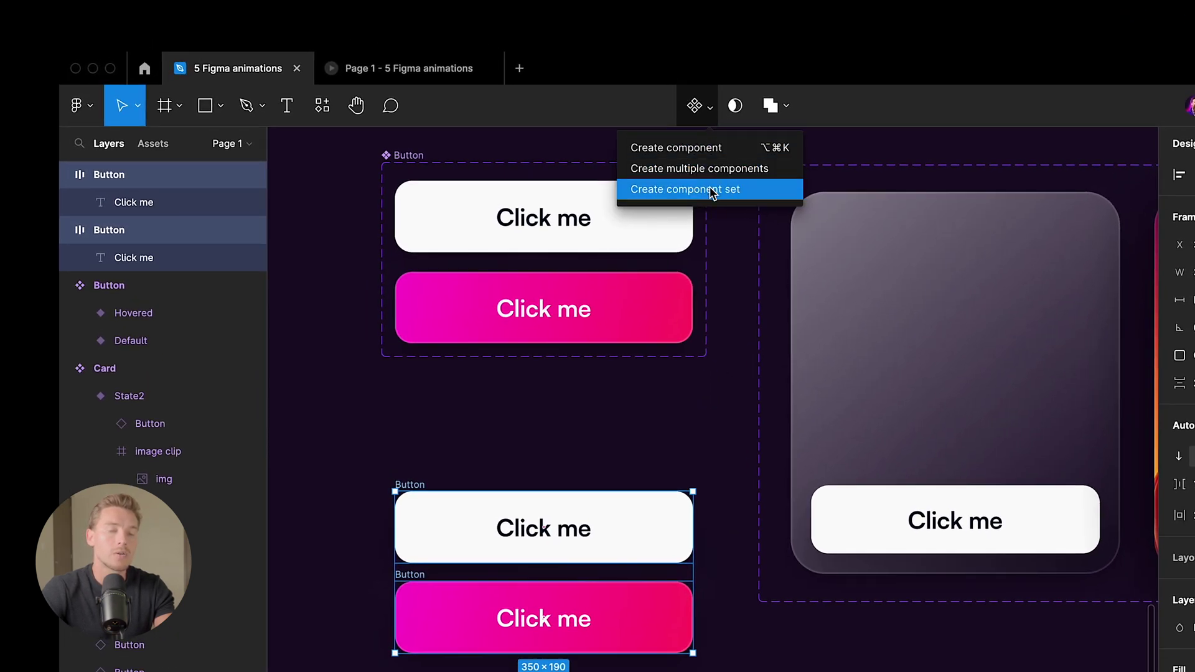
pyautogui.click(713, 189)
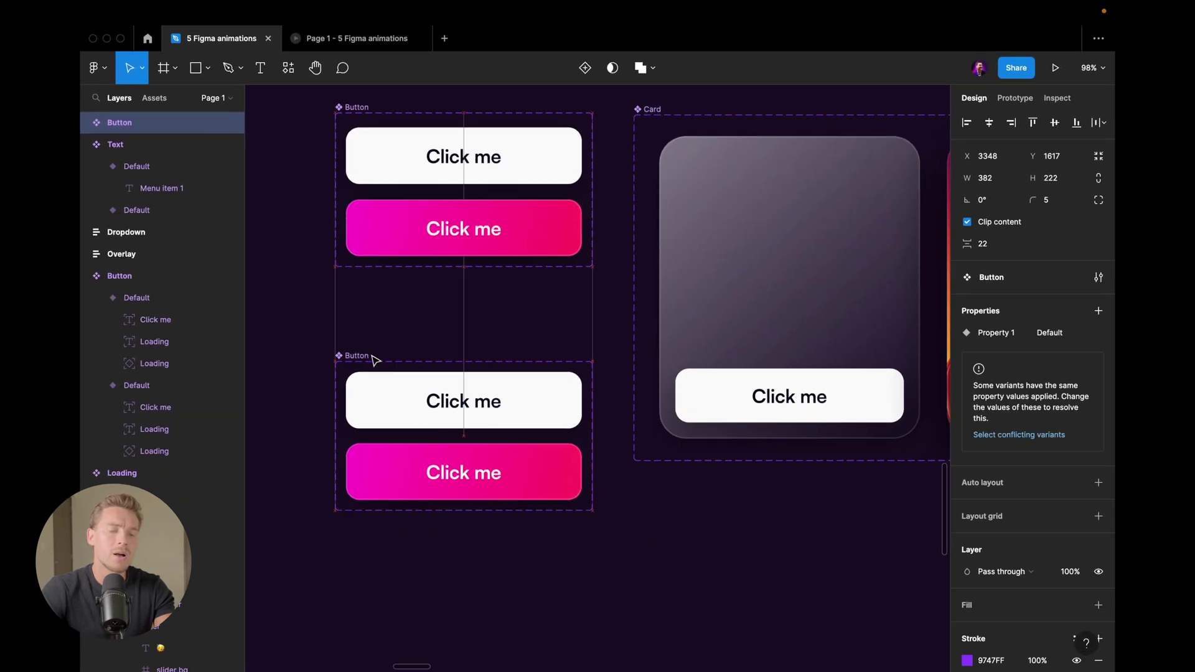
# Step: Delete the newly created lower Button component set
pyautogui.click(436, 385)
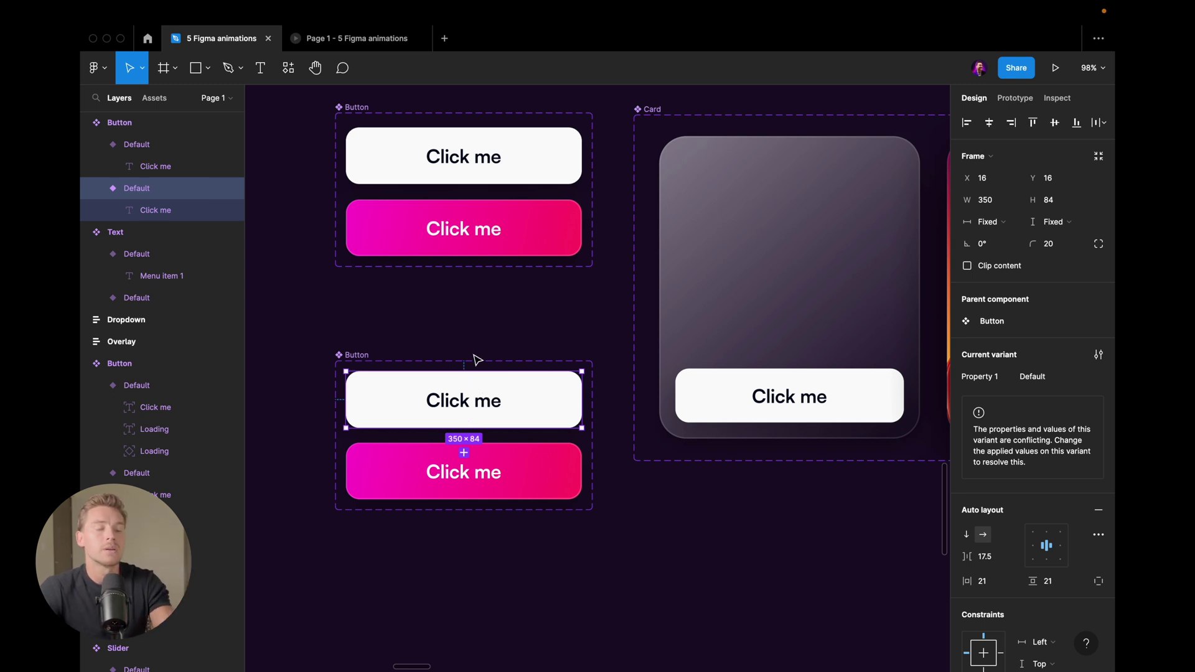
pyautogui.click(367, 355)
pyautogui.press('Delete')
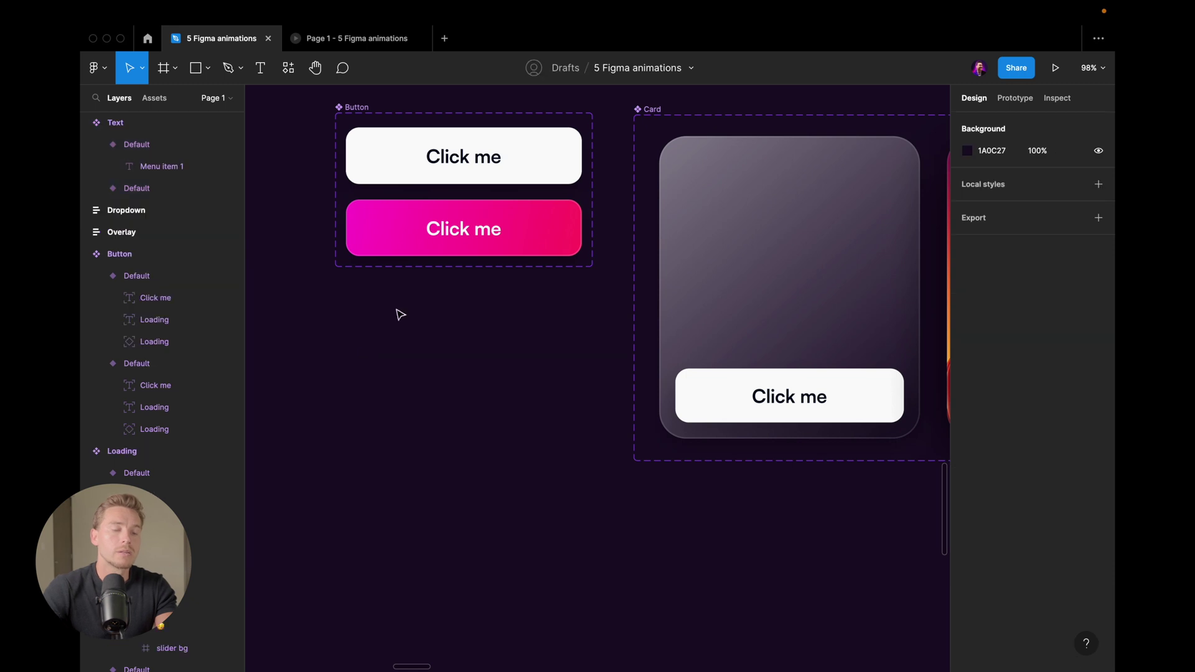
# Step: Select the original Button component's white Default variant and show its prototype connection to the pink variant
pyautogui.scroll(2, 445, 259)
pyautogui.click(406, 219)
pyautogui.keyDown('ctrl'); pyautogui.scroll(5, 405, 221); pyautogui.keyUp('ctrl')
pyautogui.scroll(2, 405, 219)
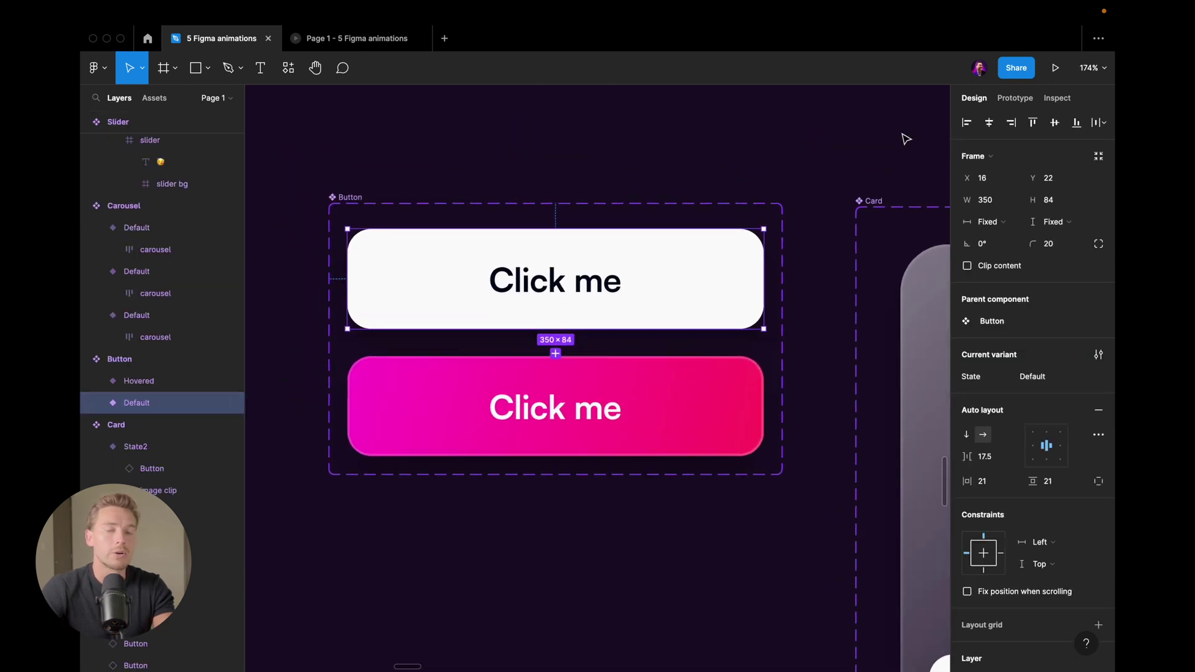
pyautogui.click(1015, 98)
pyautogui.keyDown('ctrl'); pyautogui.scroll(2, 585, 289); pyautogui.keyUp('ctrl')
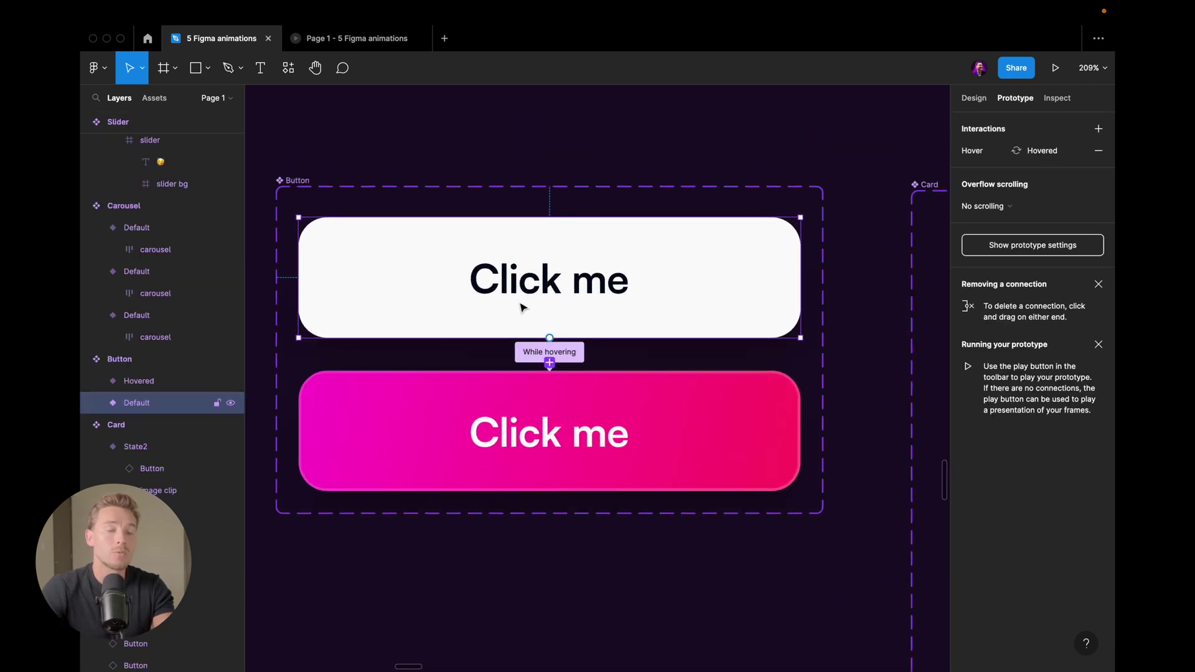
pyautogui.keyDown('ctrl'); pyautogui.scroll(2, 513, 292); pyautogui.keyUp('ctrl')
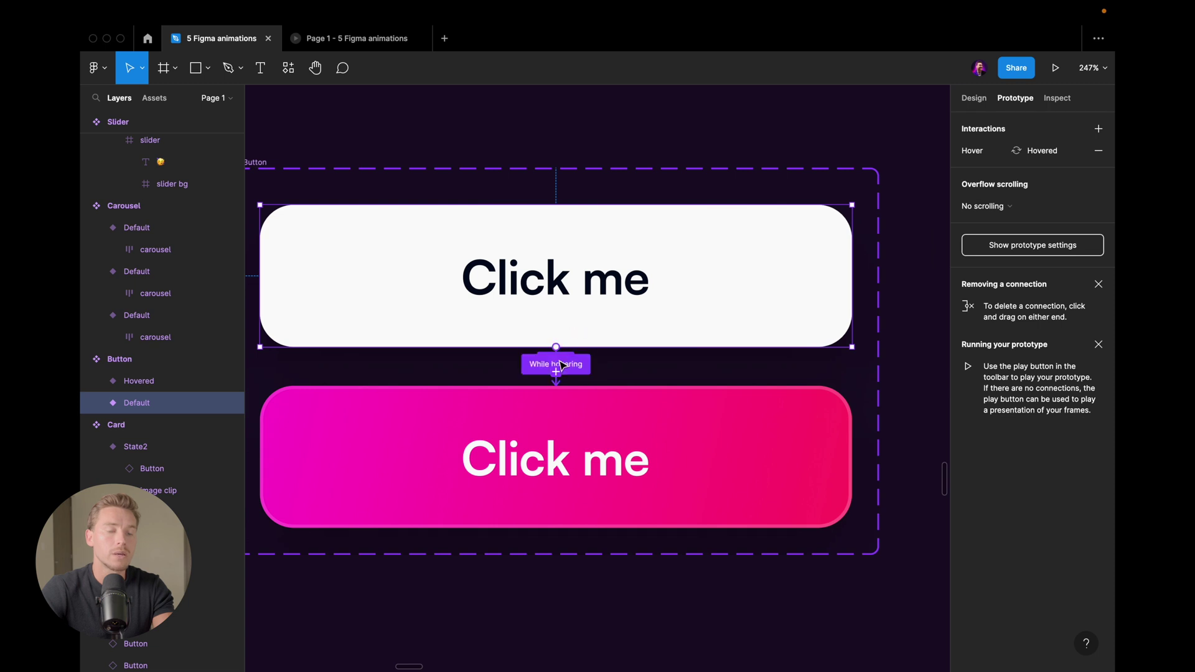
# Step: Open the While hovering connection's details, examine its trigger, target state and animation settings, and close them
pyautogui.keyDown('ctrl'); pyautogui.scroll(3, 562, 365); pyautogui.keyUp('ctrl')
pyautogui.click(562, 366)
pyautogui.keyDown('ctrl'); pyautogui.scroll(-1, 564, 367); pyautogui.keyUp('ctrl')
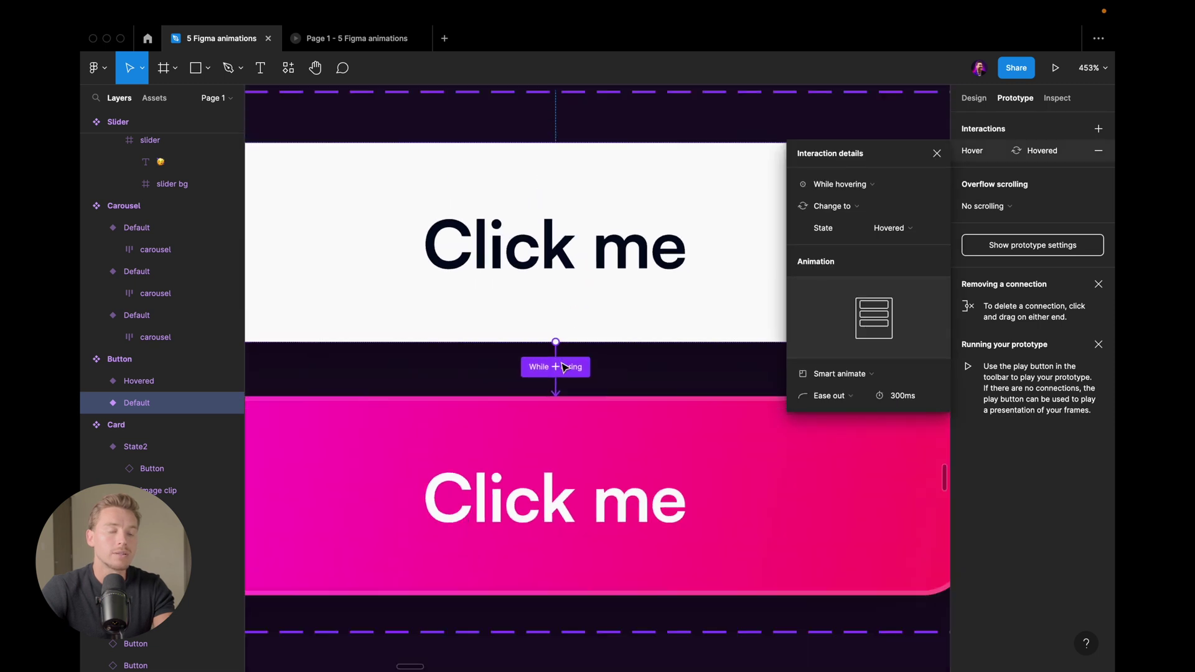
pyautogui.keyDown('ctrl'); pyautogui.scroll(-3, 563, 368); pyautogui.keyUp('ctrl')
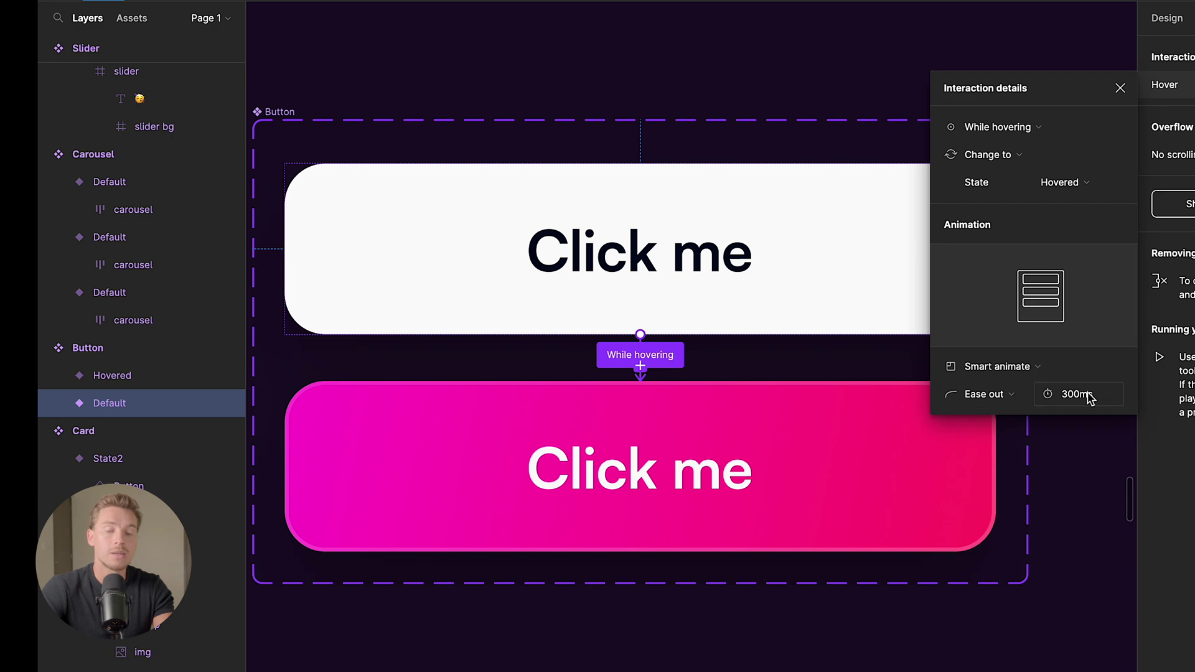
pyautogui.keyDown('ctrl'); pyautogui.scroll(-2, 819, 333); pyautogui.keyUp('ctrl')
pyautogui.hscroll(2, 756, 165)
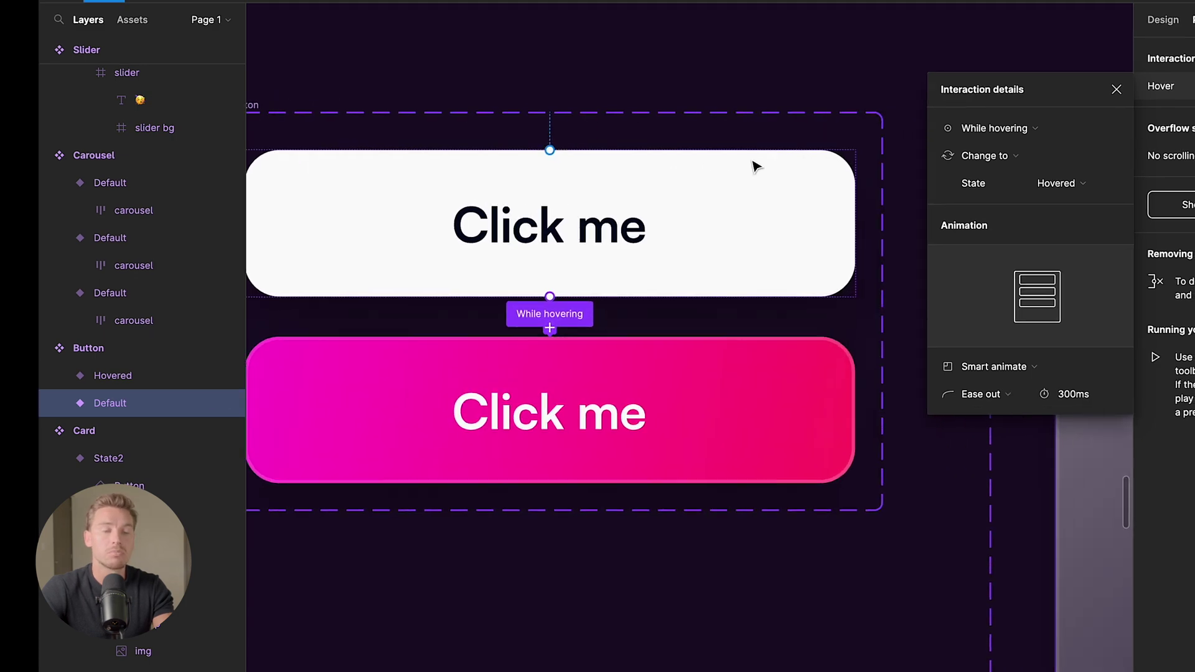
pyautogui.keyDown('ctrl'); pyautogui.scroll(-3, 734, 81); pyautogui.keyUp('ctrl')
pyautogui.click(750, 78)
pyautogui.hscroll(1, 754, 74)
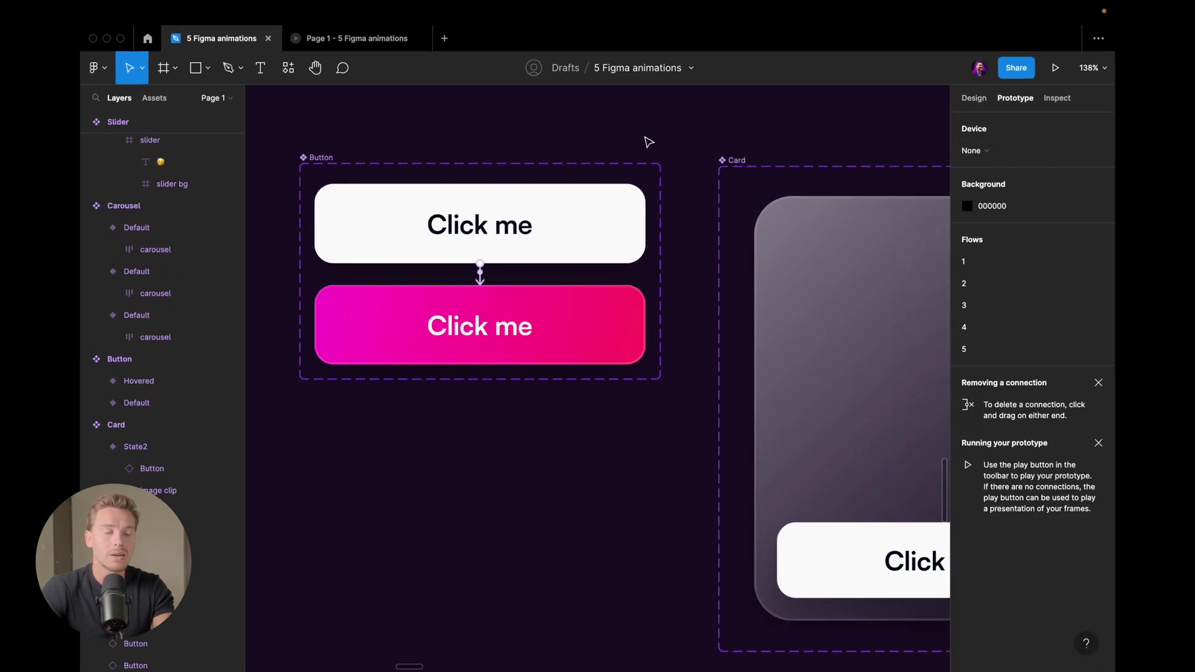
# Step: Select the Button component's white Default variant again and view it alongside the Card component's variants
pyautogui.keyDown('ctrl'); pyautogui.scroll(-5, 525, 182); pyautogui.keyUp('ctrl')
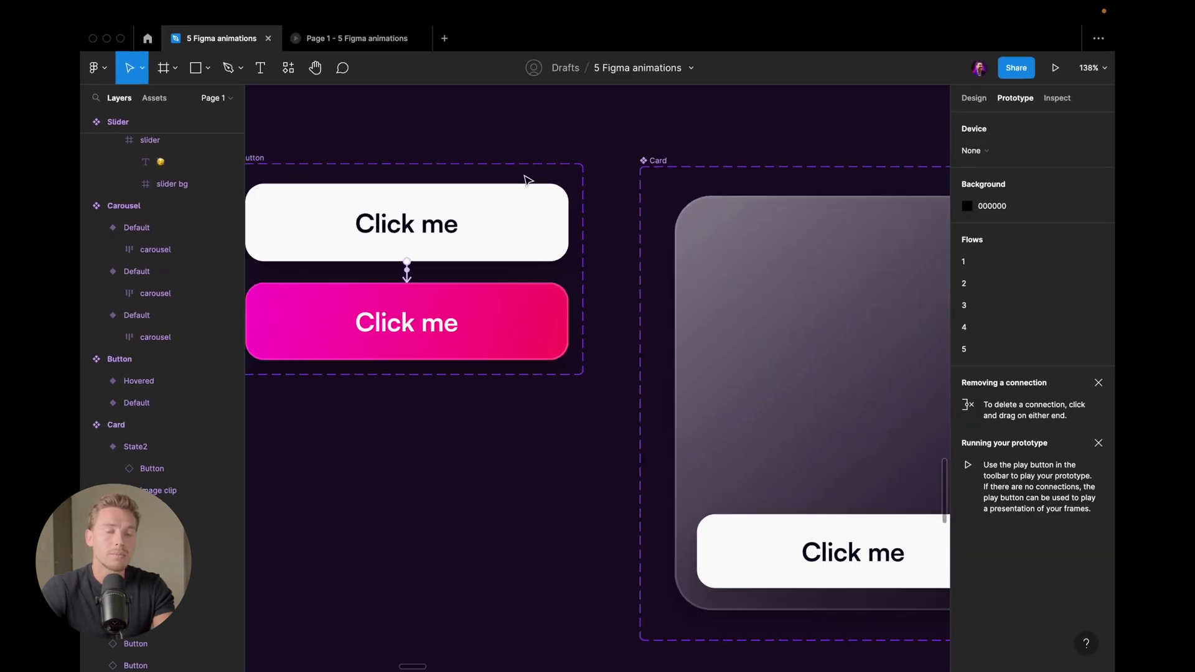
pyautogui.keyDown('ctrl'); pyautogui.scroll(-2, 526, 185); pyautogui.keyUp('ctrl')
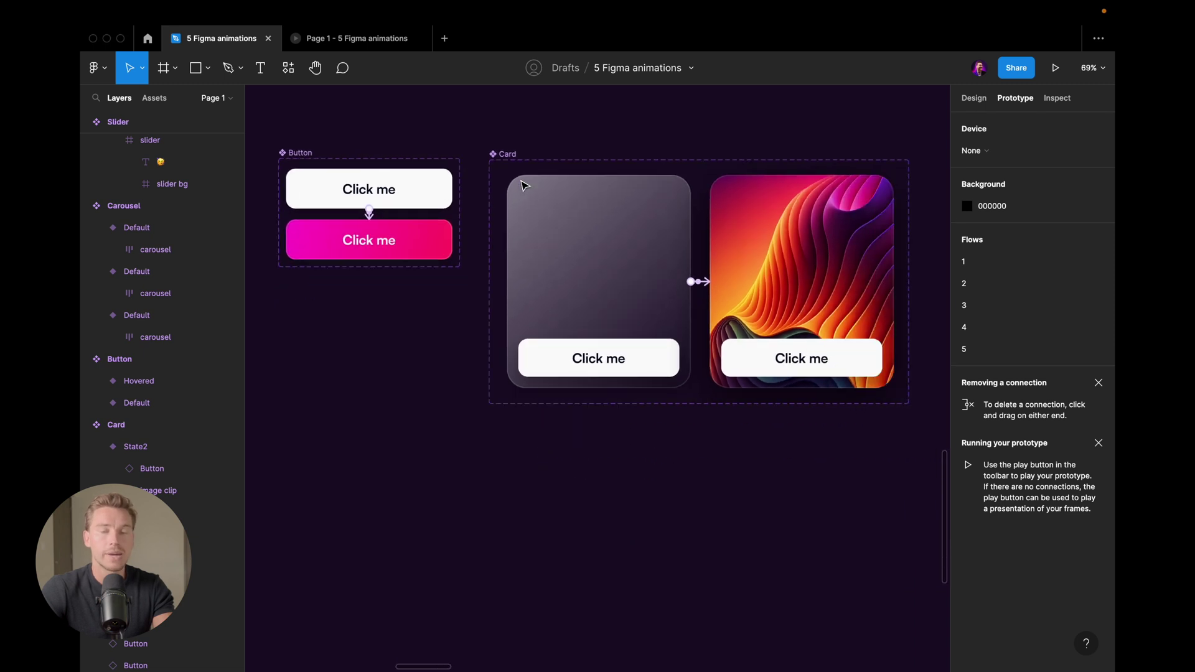
pyautogui.click(401, 197)
pyautogui.keyDown('ctrl'); pyautogui.scroll(3, 600, 278); pyautogui.keyUp('ctrl')
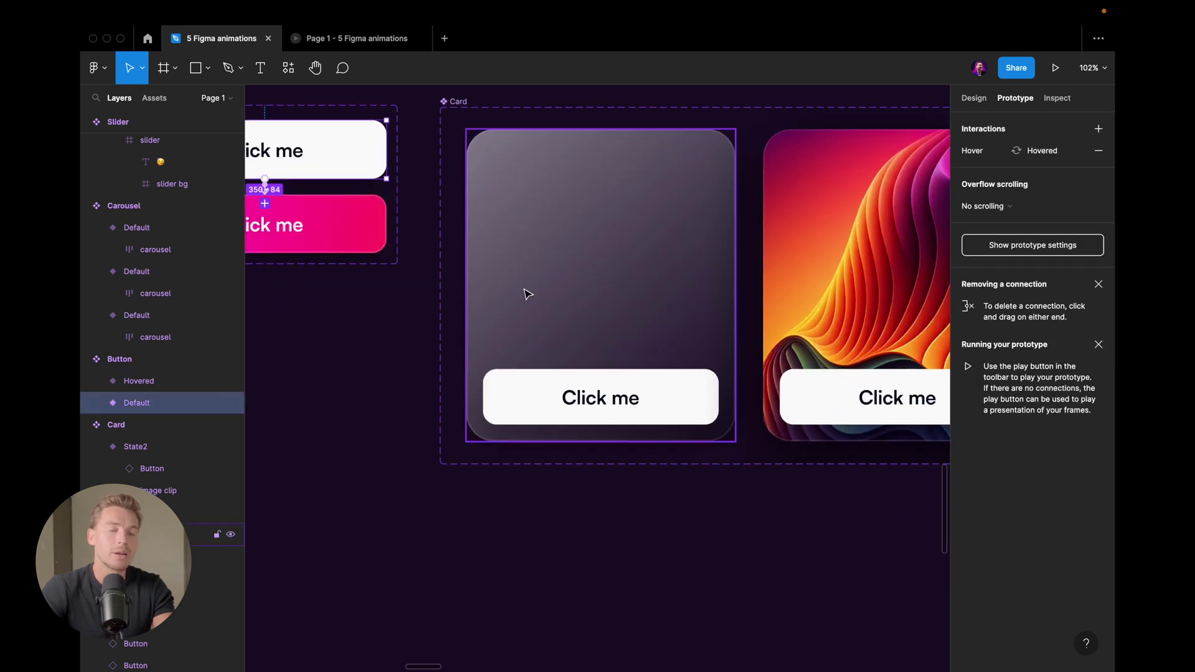
pyautogui.keyDown('ctrl'); pyautogui.scroll(-2, 626, 355); pyautogui.keyUp('ctrl')
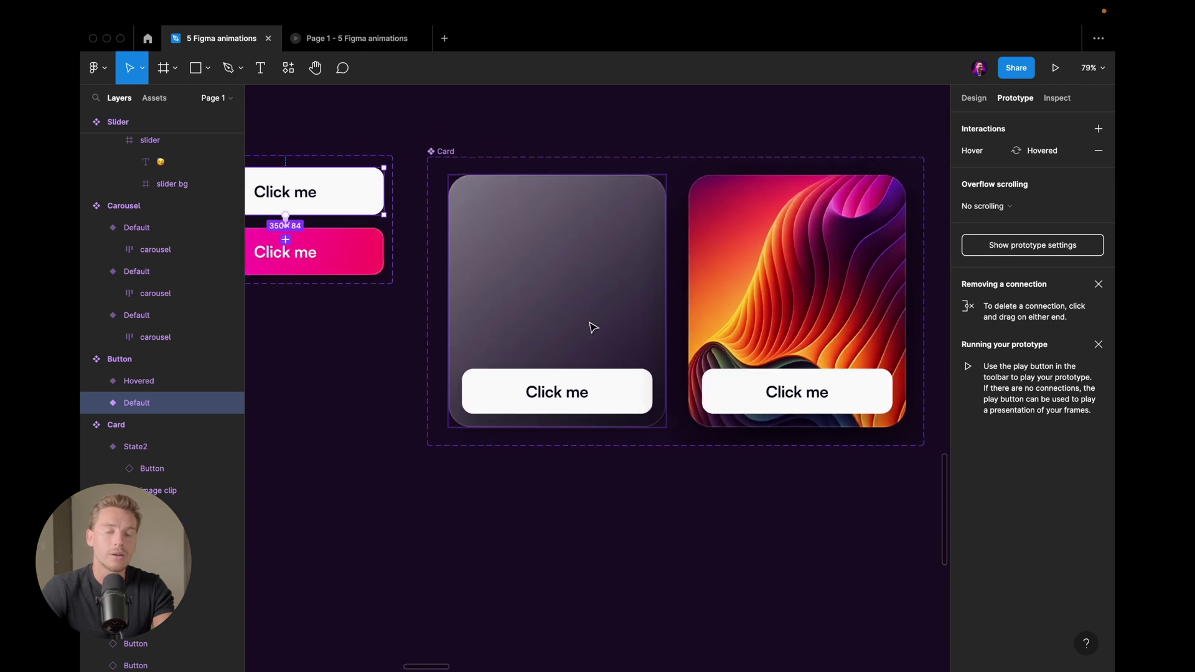
pyautogui.hscroll(-2, 357, 216)
pyautogui.hscroll(-1, 357, 216)
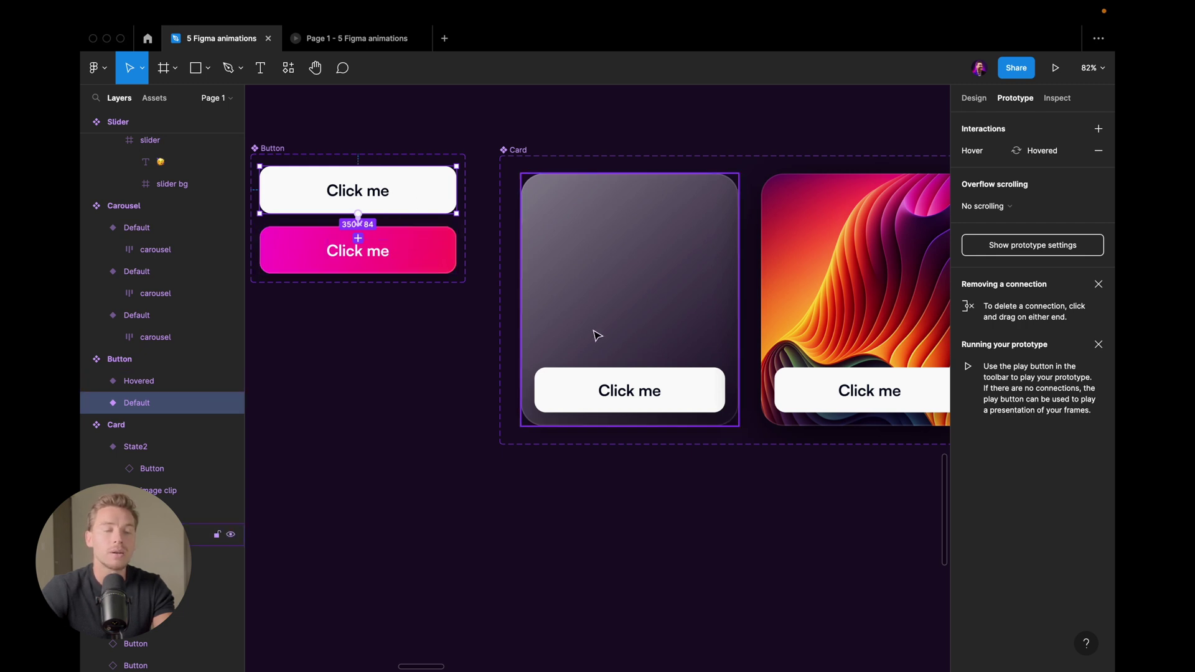
# Step: Select the Card component's Default variant and examine its hover connection to State2
pyautogui.click(648, 324)
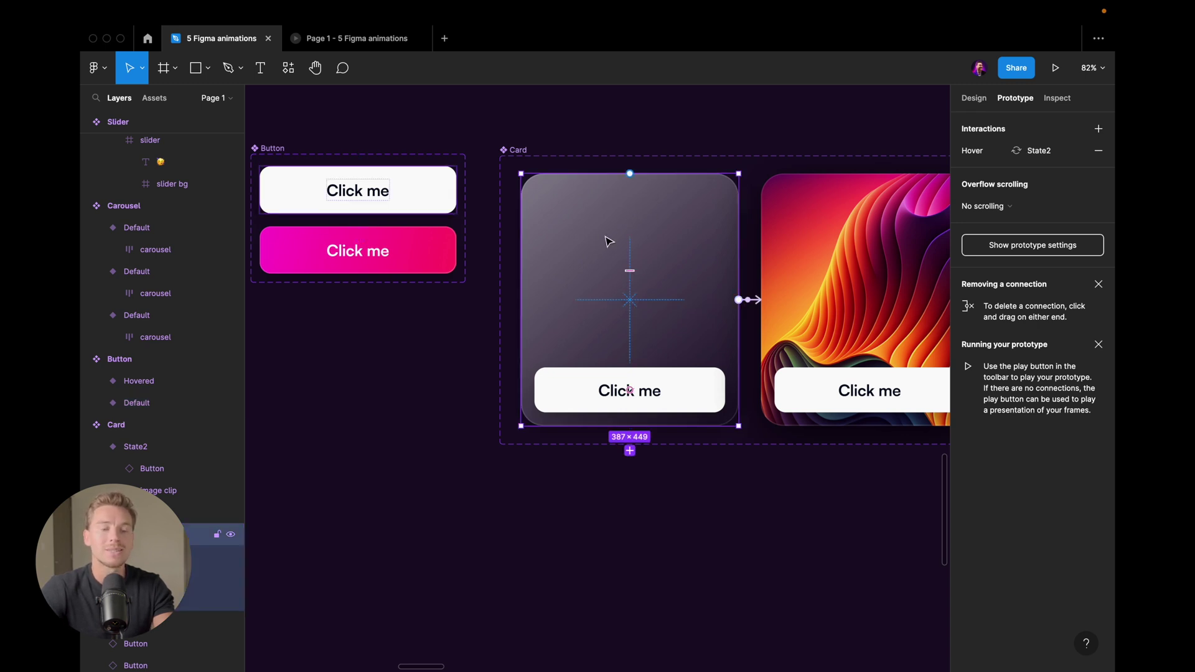
pyautogui.scroll(5, 666, 242)
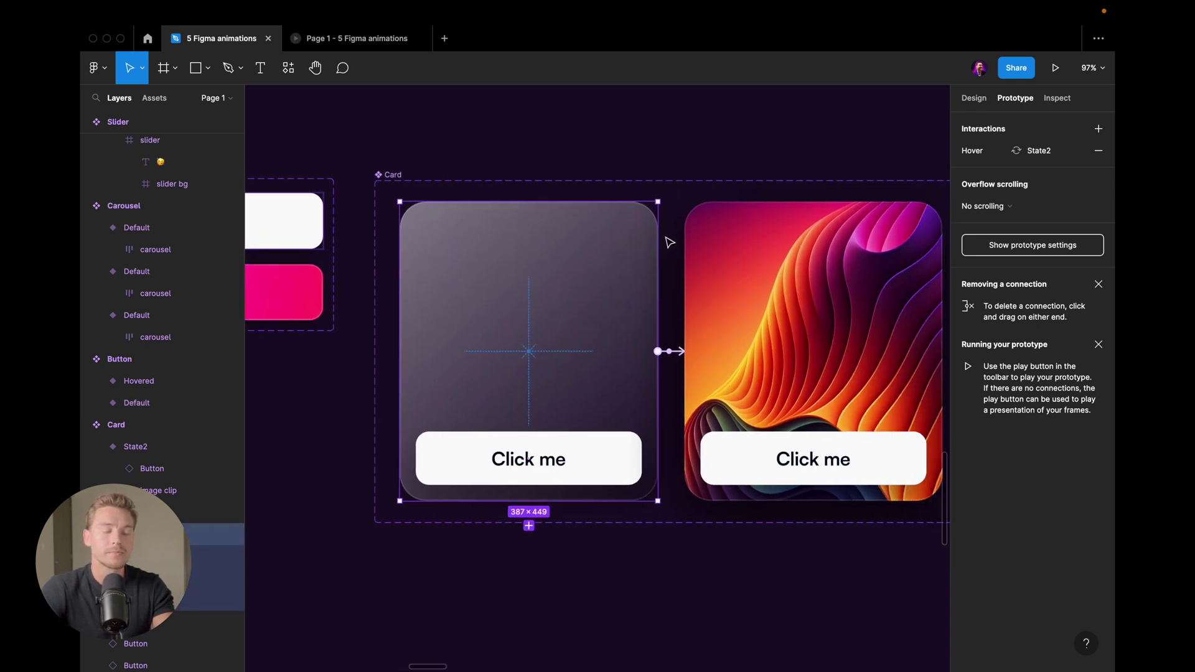
pyautogui.scroll(-1, 528, 284)
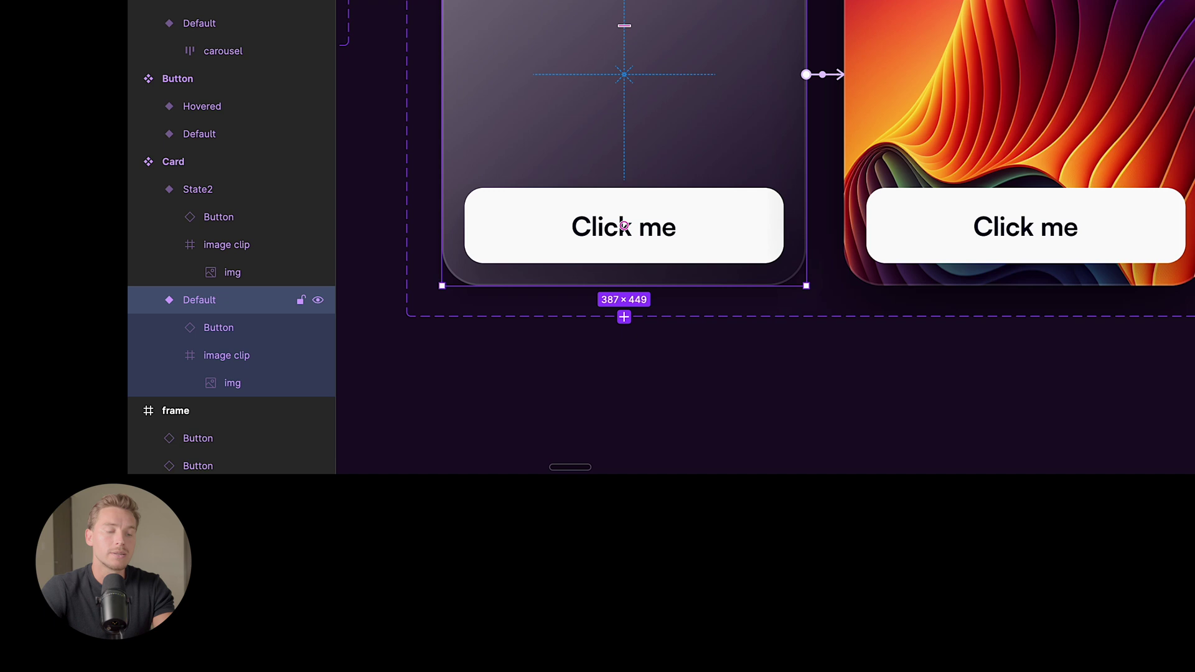
# Step: Select the image clip layer in the Card's Default variant and compare that variant with State2
pyautogui.click(227, 356)
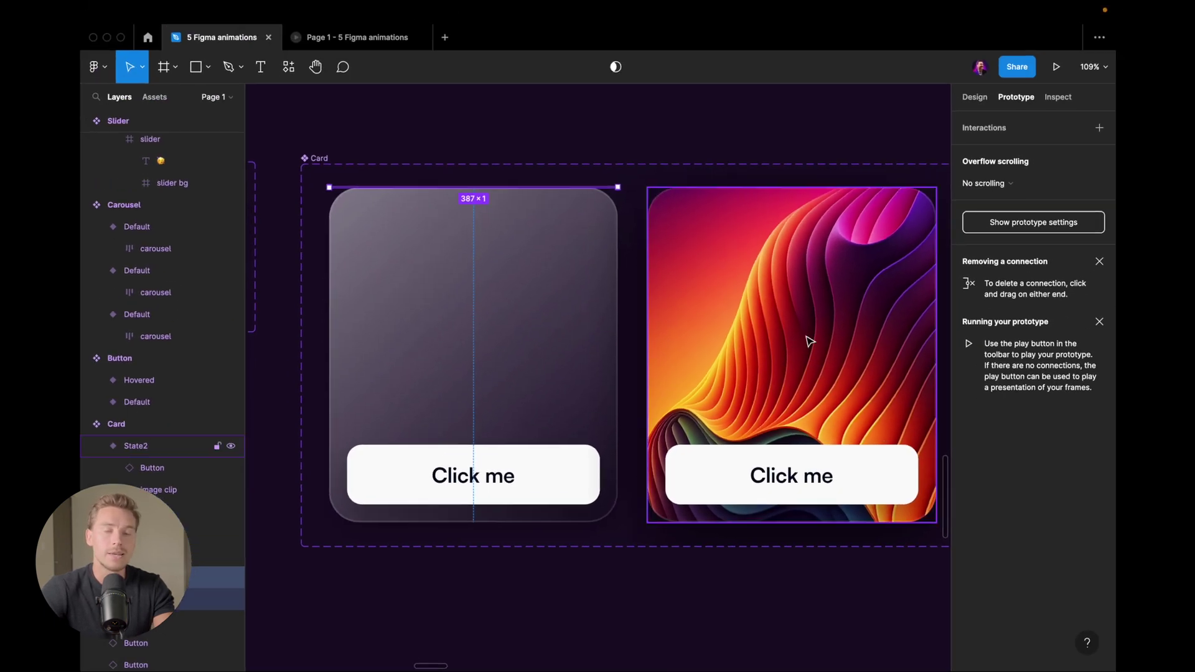
pyautogui.click(843, 249)
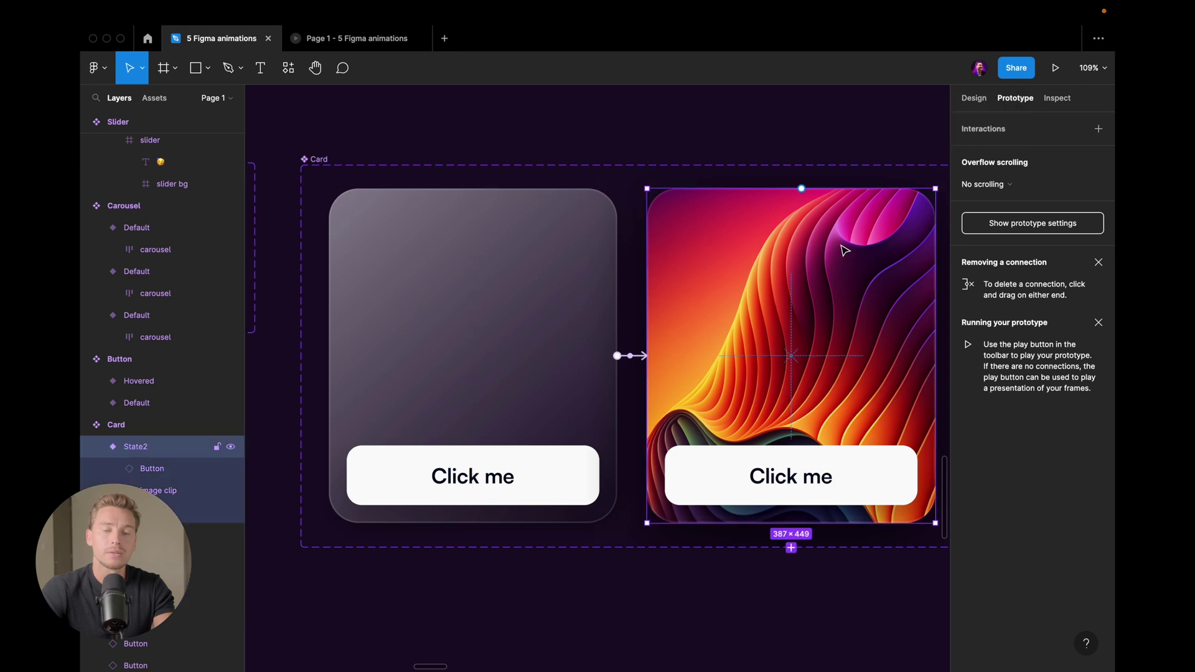
pyautogui.click(552, 288)
pyautogui.click(204, 569)
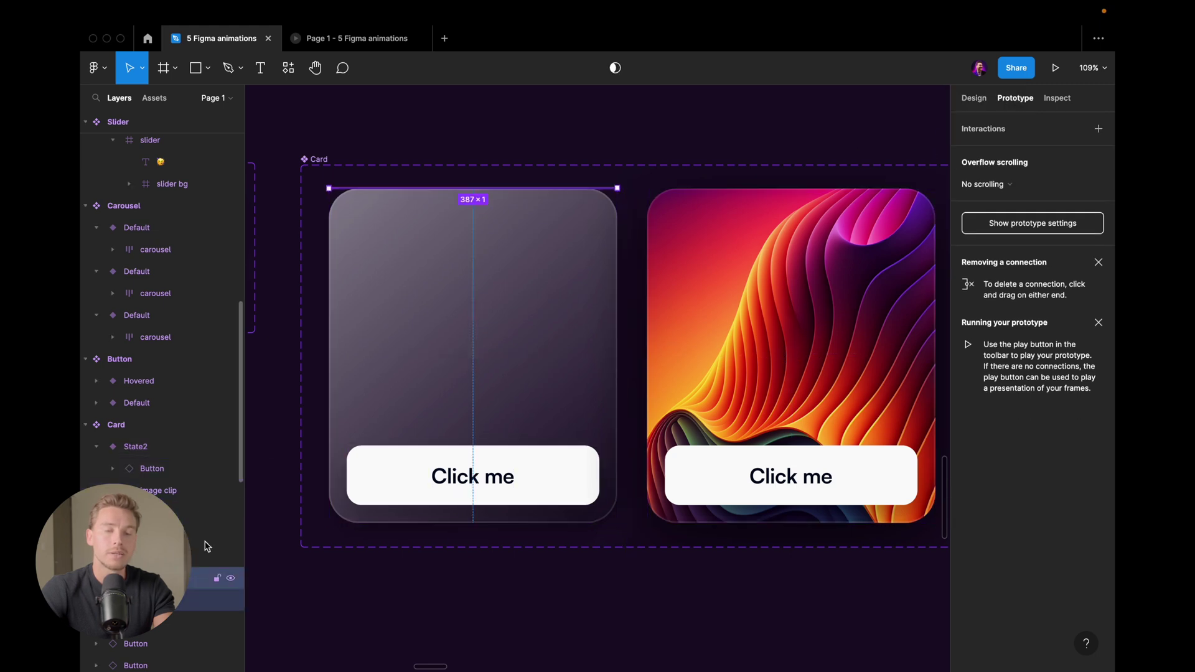
# Step: Show the design properties of the Default variant's image clip and examine its size and position on the card
pyautogui.click(976, 100)
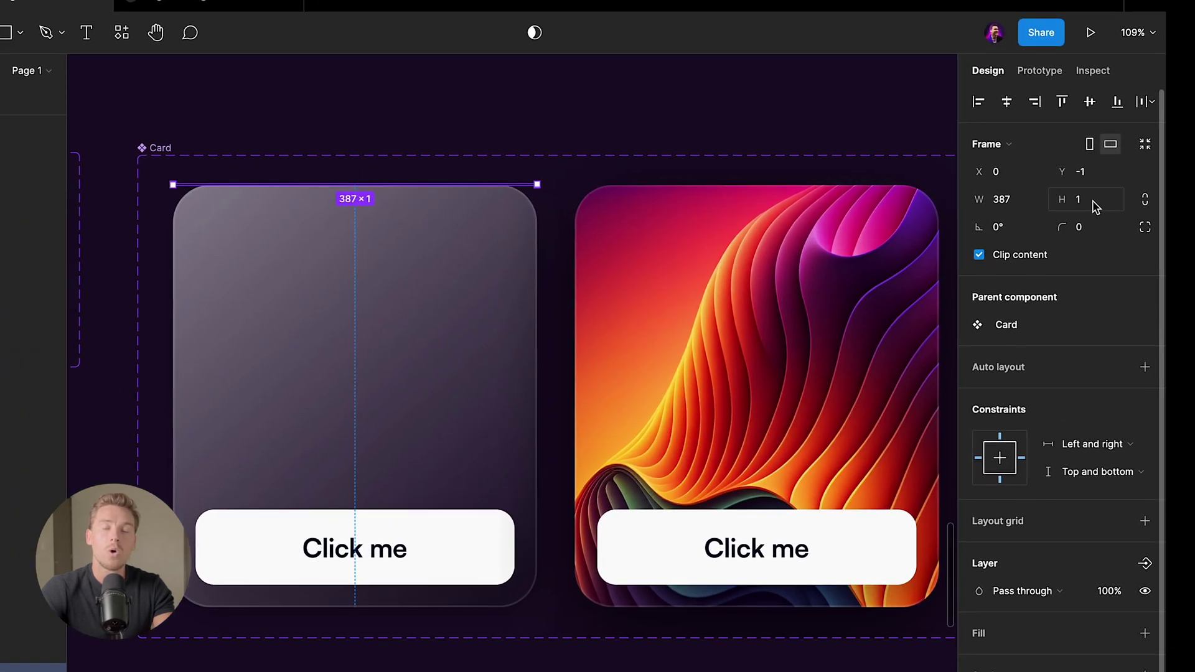
pyautogui.scroll(10, 336, 240)
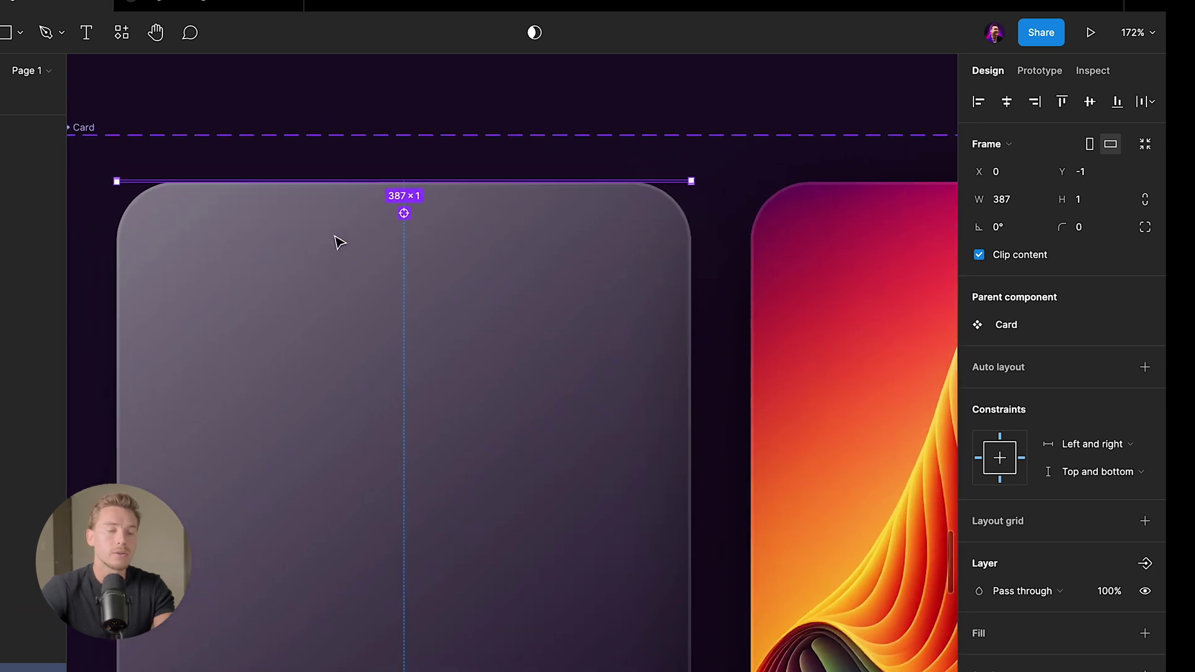
pyautogui.scroll(-5, 389, 174)
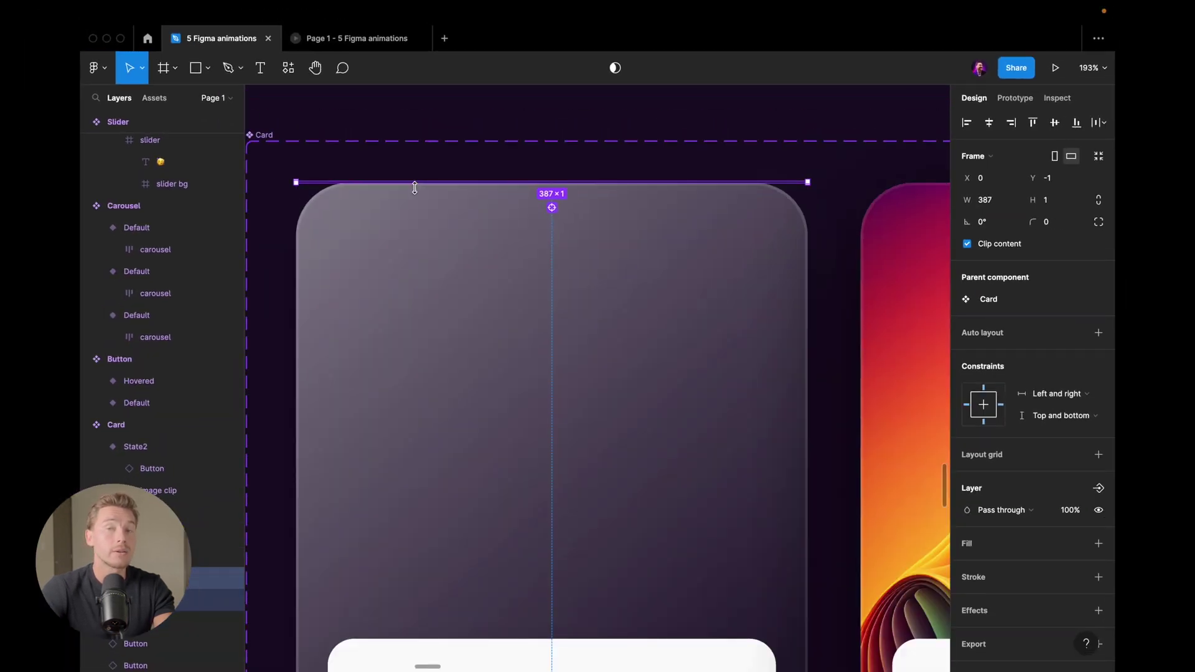
# Step: Select the Card component's State2 variant and its image clip layer, and examine how the clip covers the card
pyautogui.scroll(-5, 414, 188)
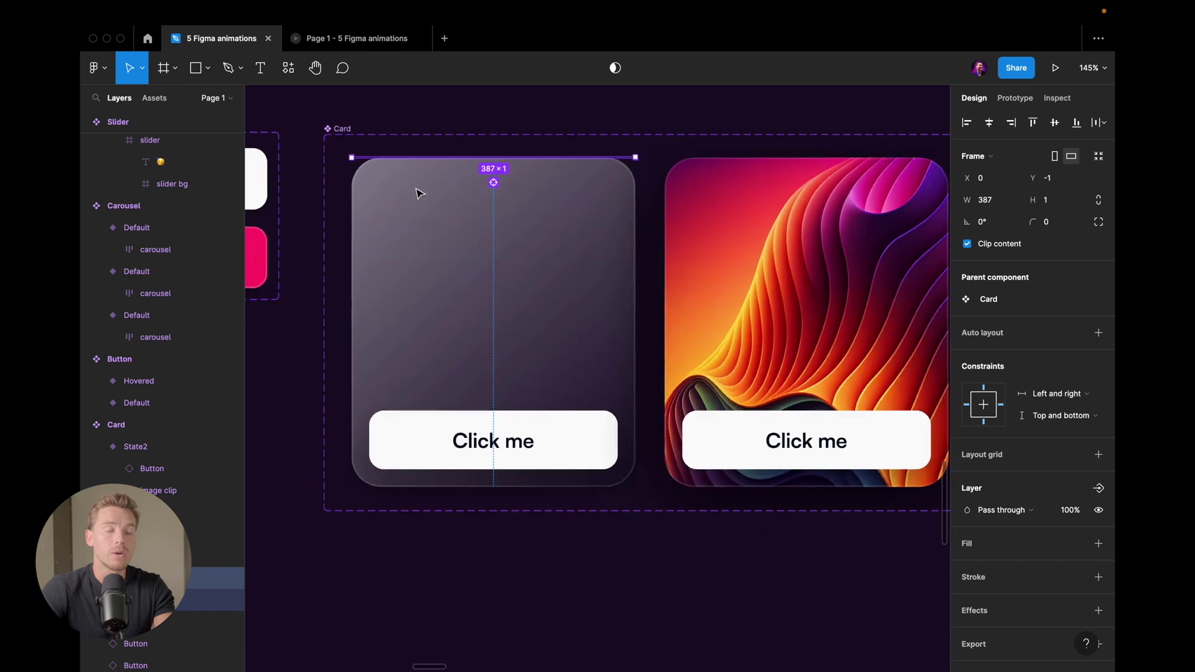
pyautogui.scroll(2, 462, 179)
pyautogui.scroll(-3, 462, 181)
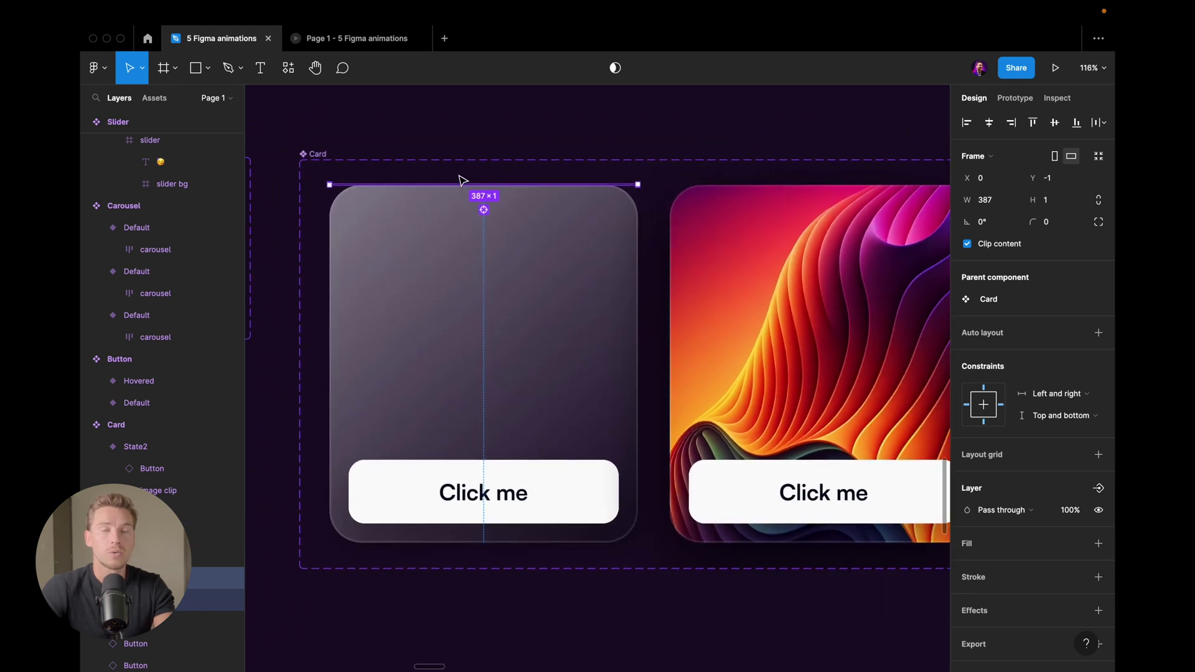
pyautogui.hscroll(-2, 458, 181)
pyautogui.hscroll(3, 498, 186)
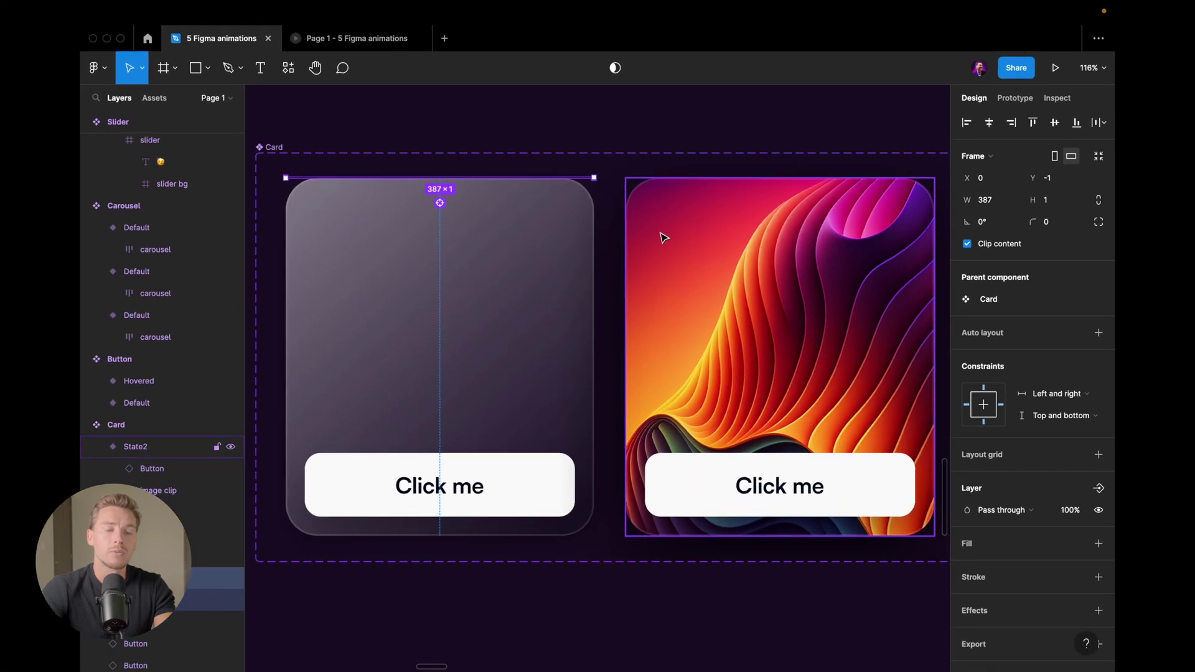
pyautogui.click(664, 237)
pyautogui.hscroll(3, 664, 237)
pyautogui.scroll(3, 664, 237)
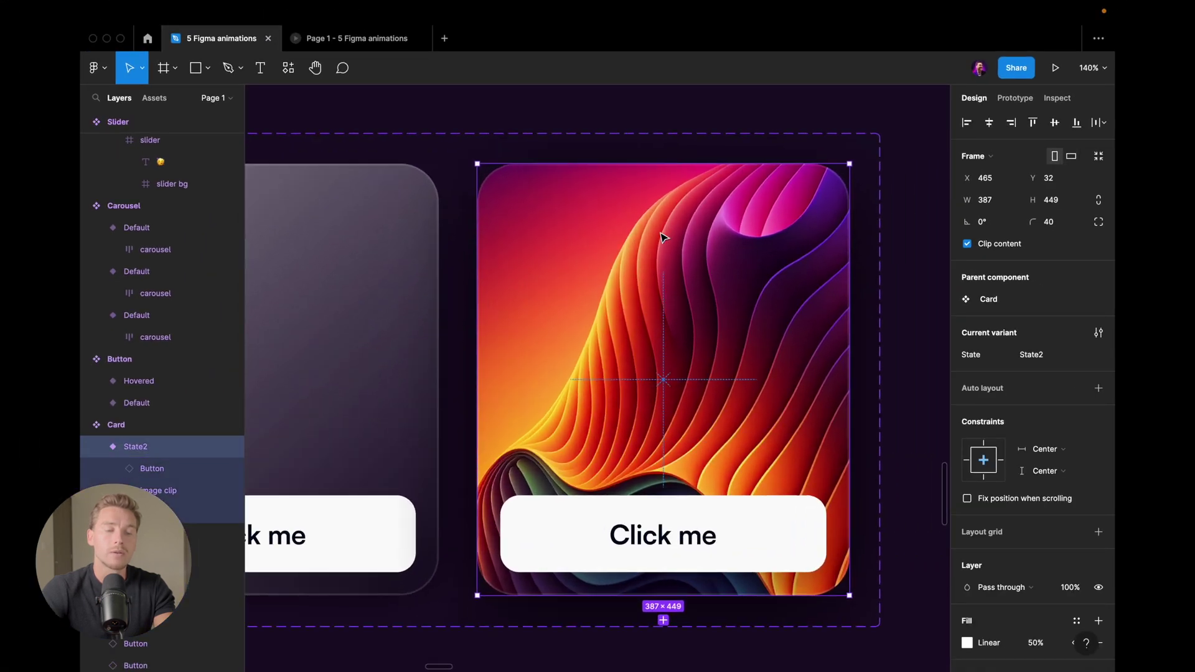
pyautogui.click(162, 492)
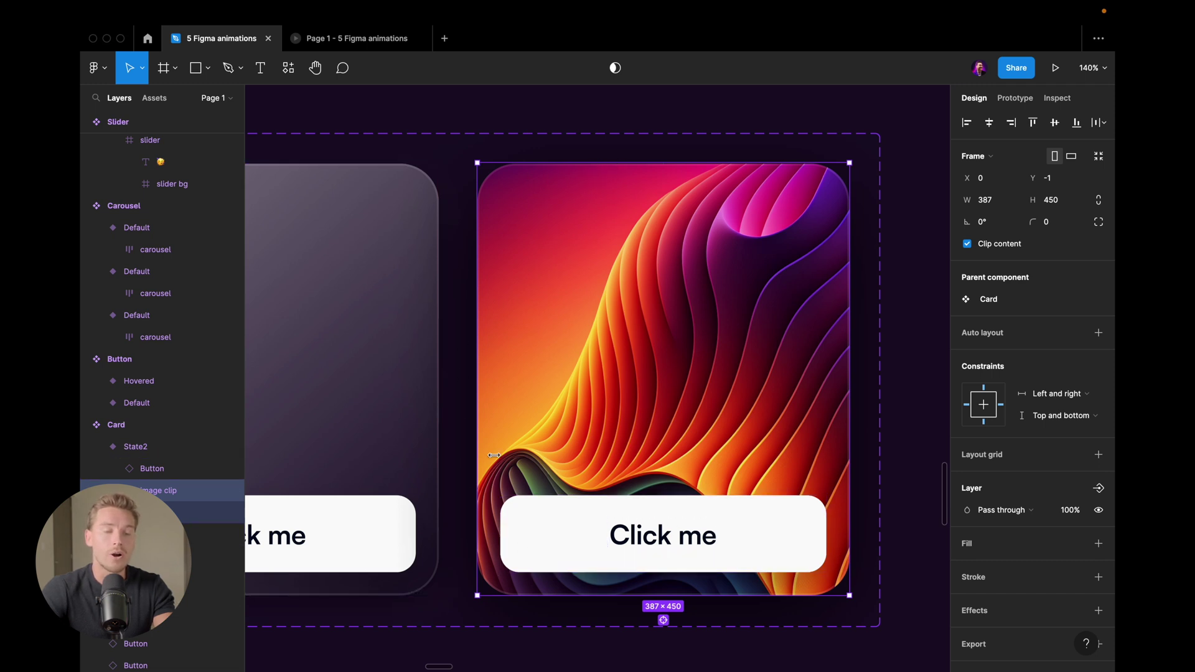
pyautogui.moveTo(603, 596); pyautogui.dragTo(570, 595)
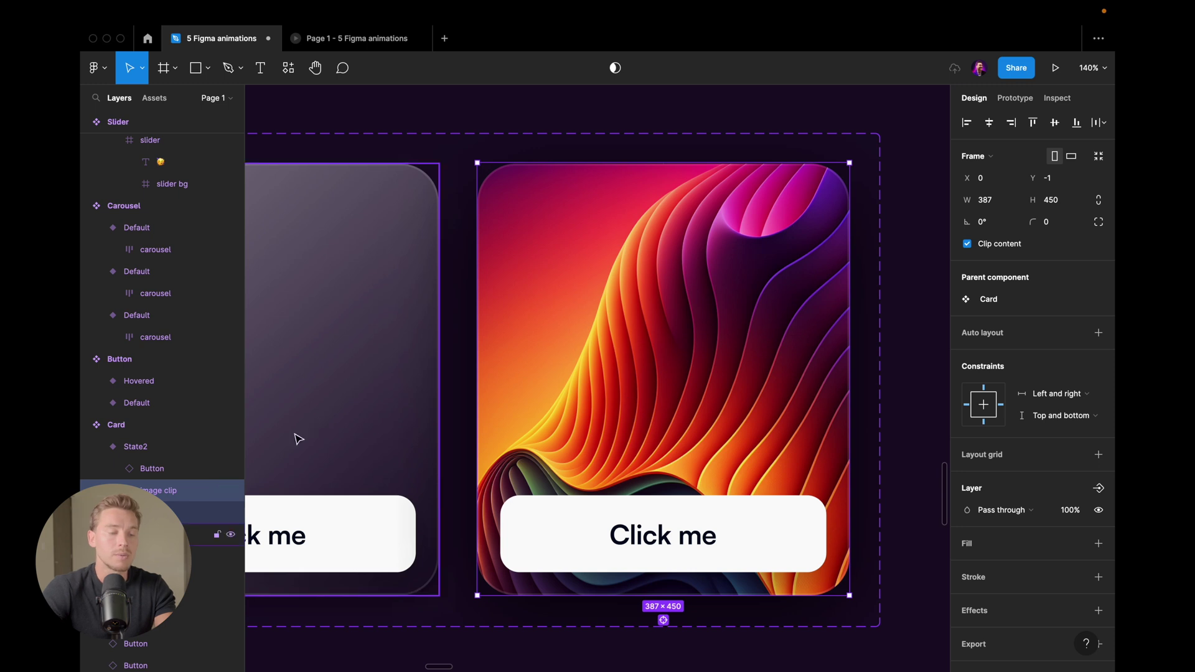
# Step: Open the interaction details of the hover connection from the Card's Default variant to State2
pyautogui.scroll(-2, 529, 380)
pyautogui.scroll(-2, 530, 381)
pyautogui.click(576, 304)
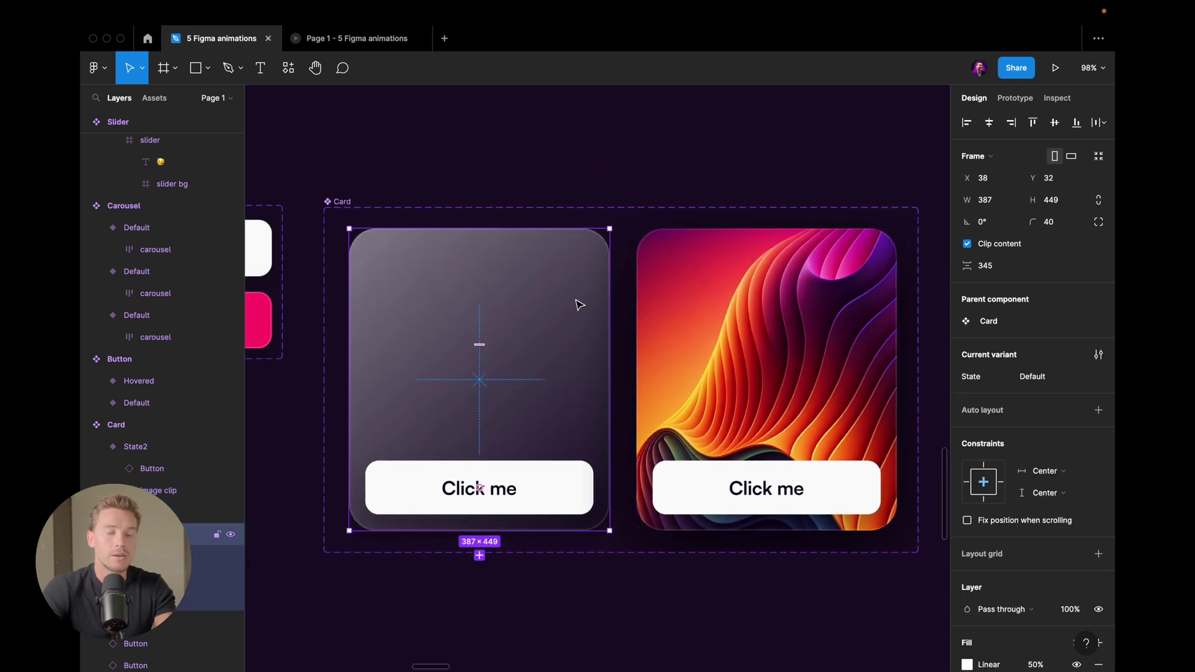
pyautogui.click(1014, 99)
pyautogui.scroll(3, 651, 334)
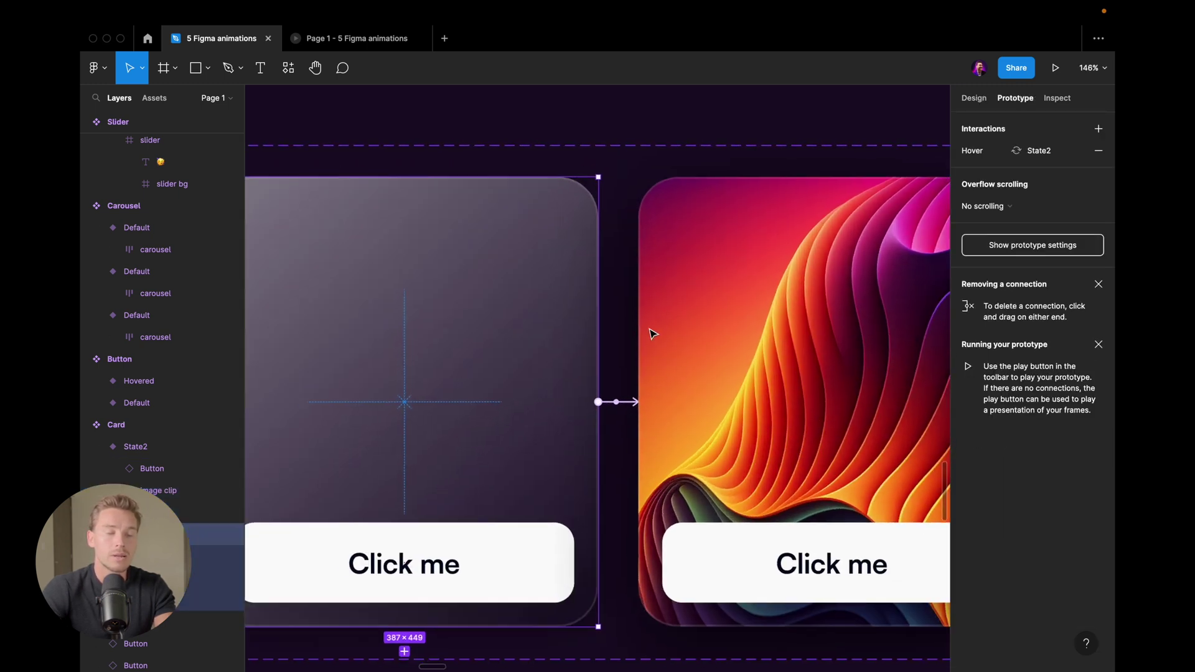
pyautogui.click(668, 374)
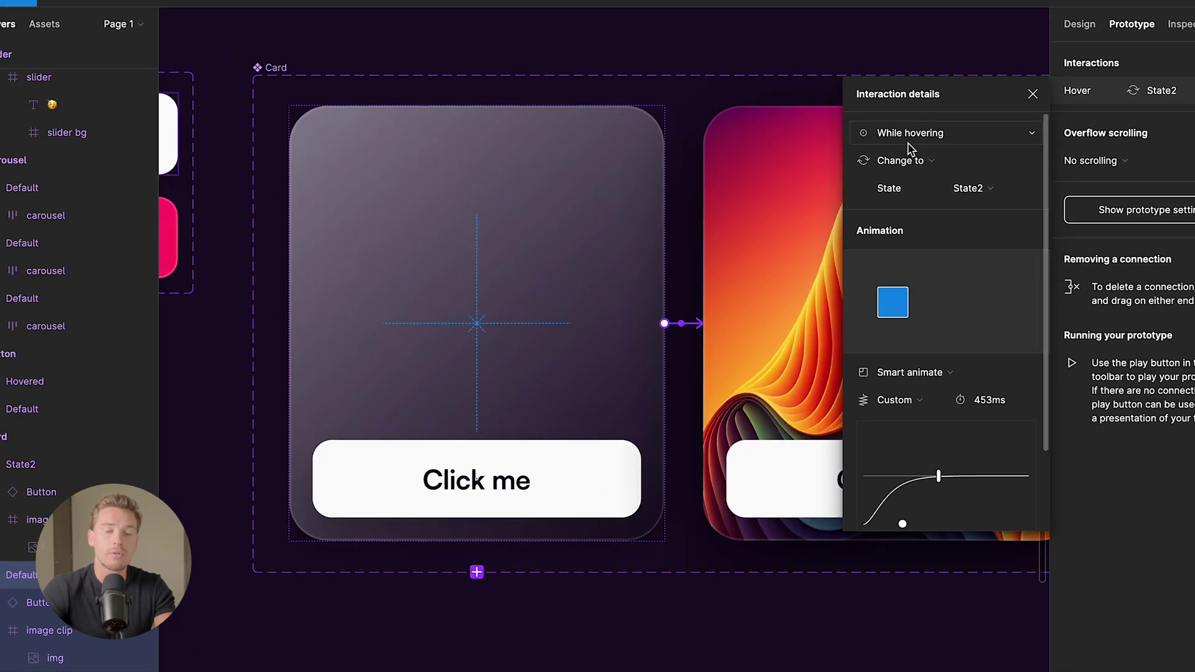
# Step: Examine the card's While hovering trigger and its Smart animate custom easing settings, and close the interaction details
pyautogui.hscroll(2, 738, 200)
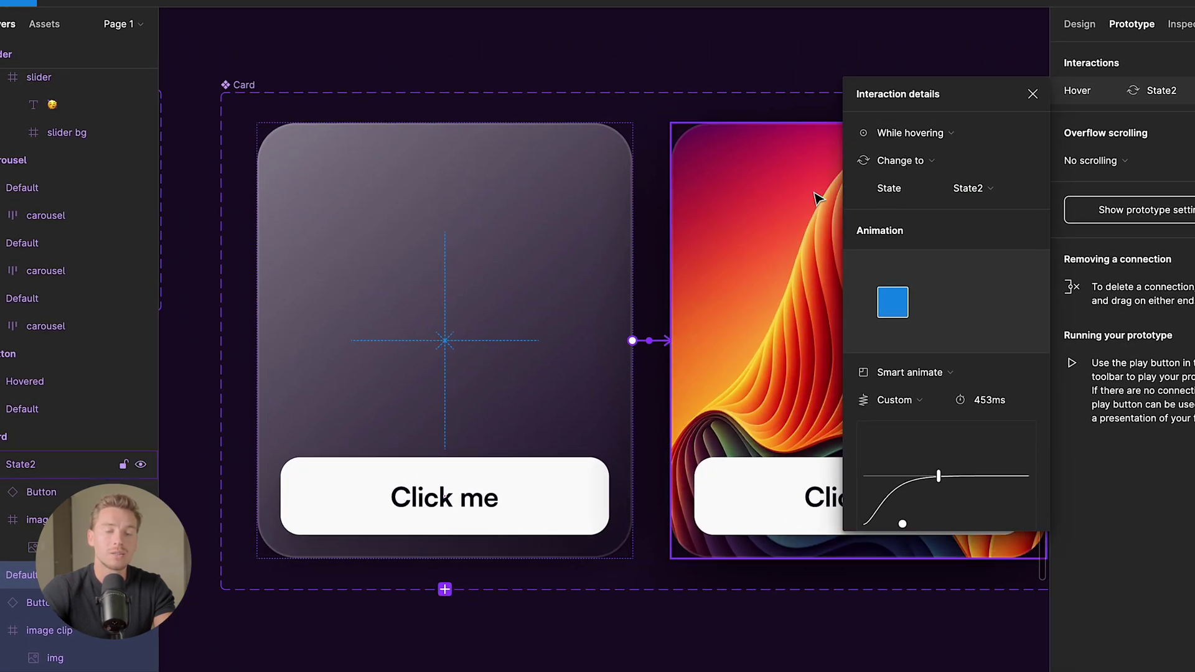
pyautogui.hscroll(2, 771, 195)
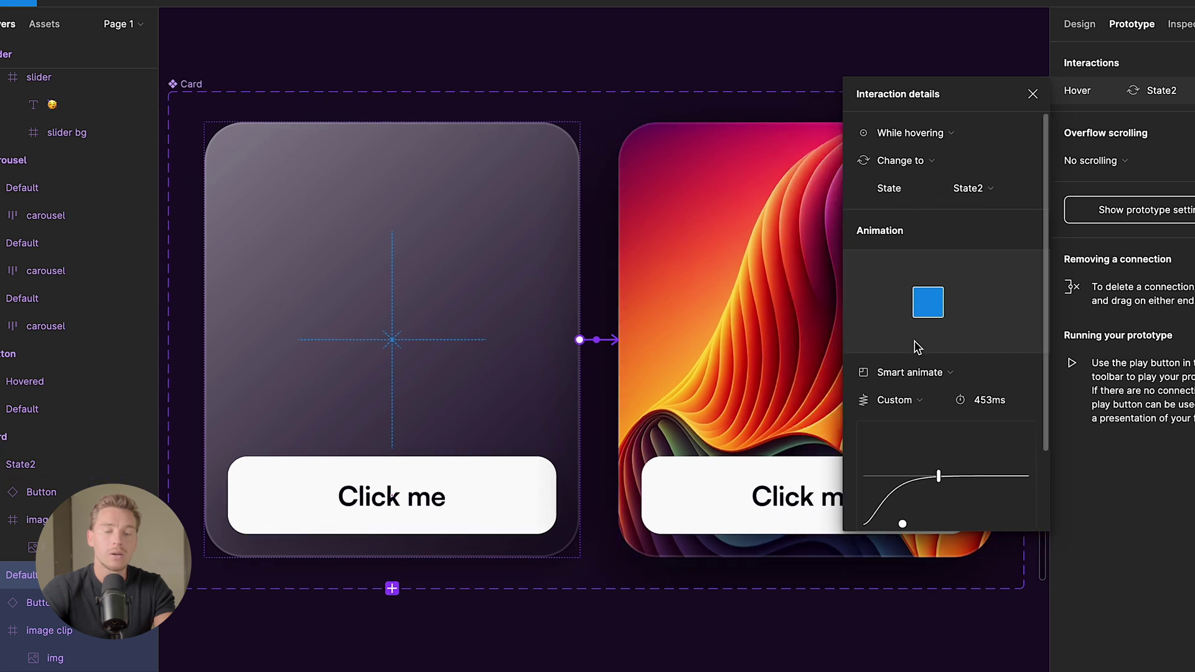
pyautogui.scroll(-3, 850, 373)
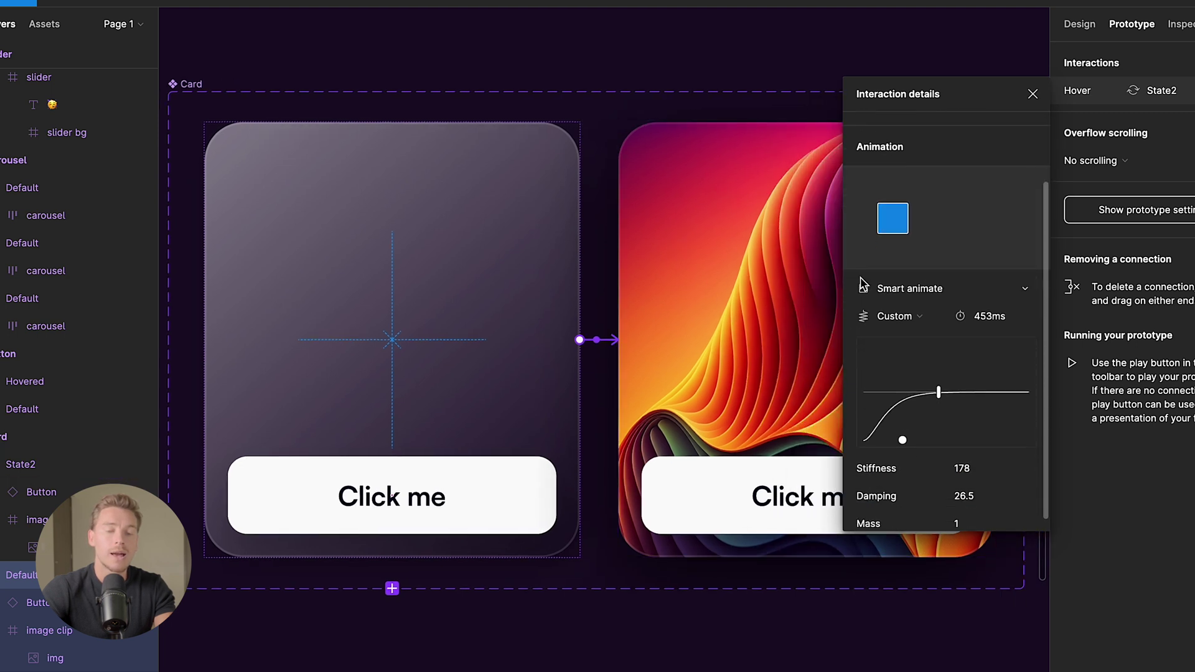
pyautogui.click(894, 306)
pyautogui.click(906, 311)
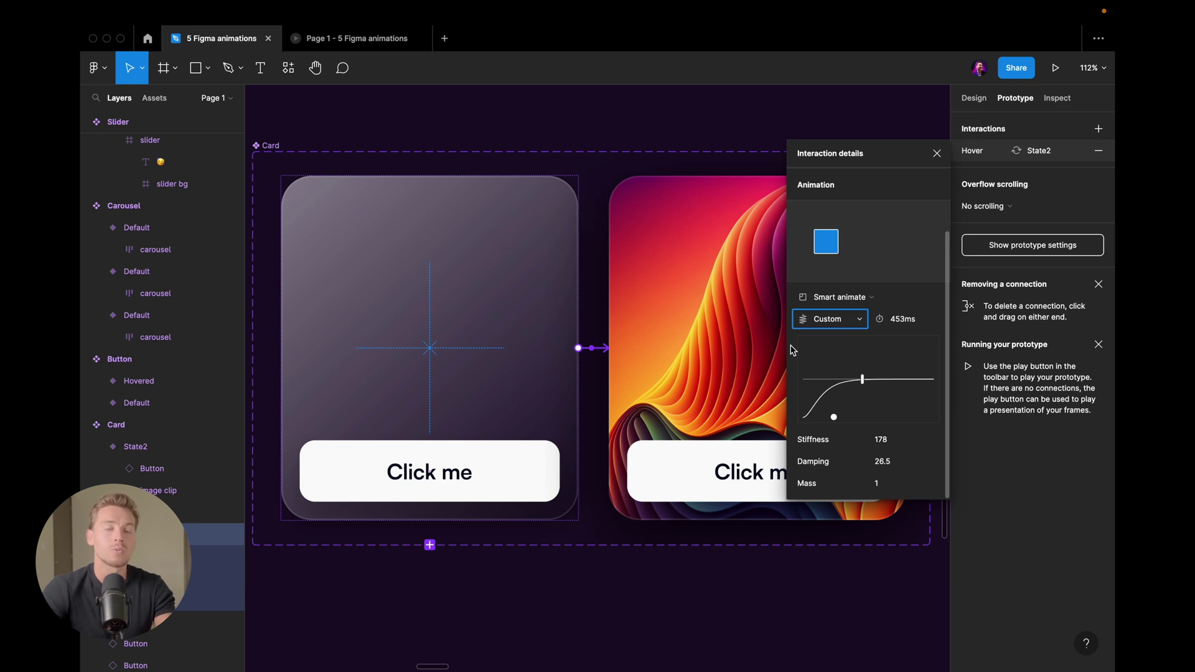
pyautogui.press('Escape')
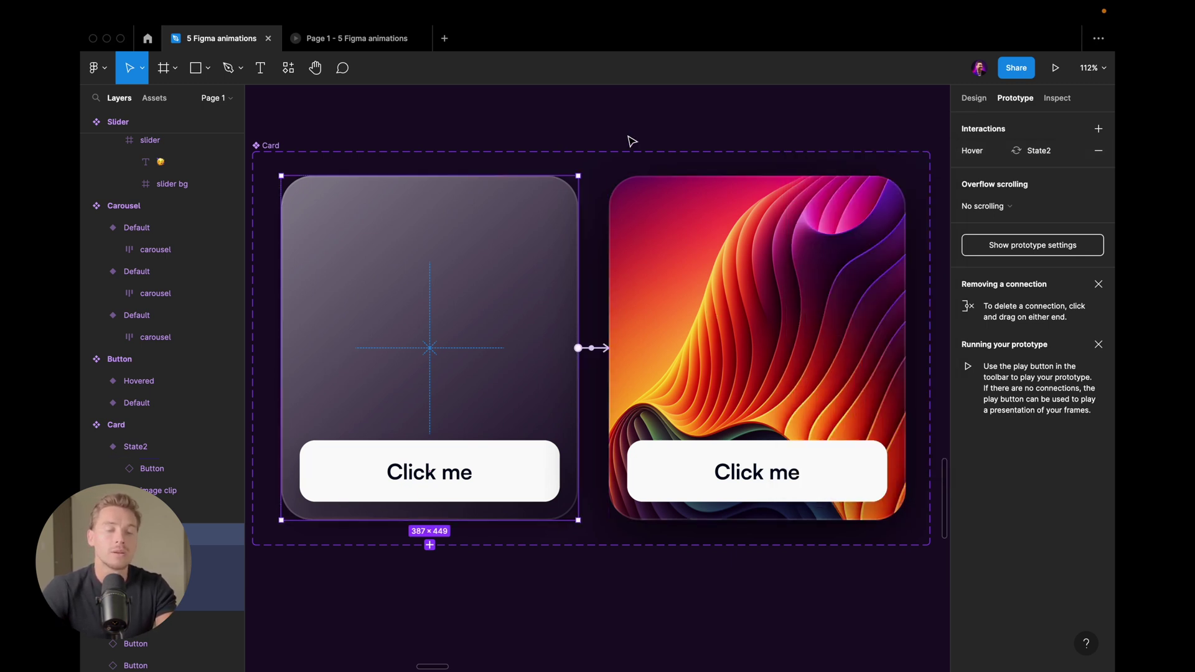
# Step: Deselect the card and try its hover effect and the Click me button in the running prototype
pyautogui.scroll(-3, 628, 137)
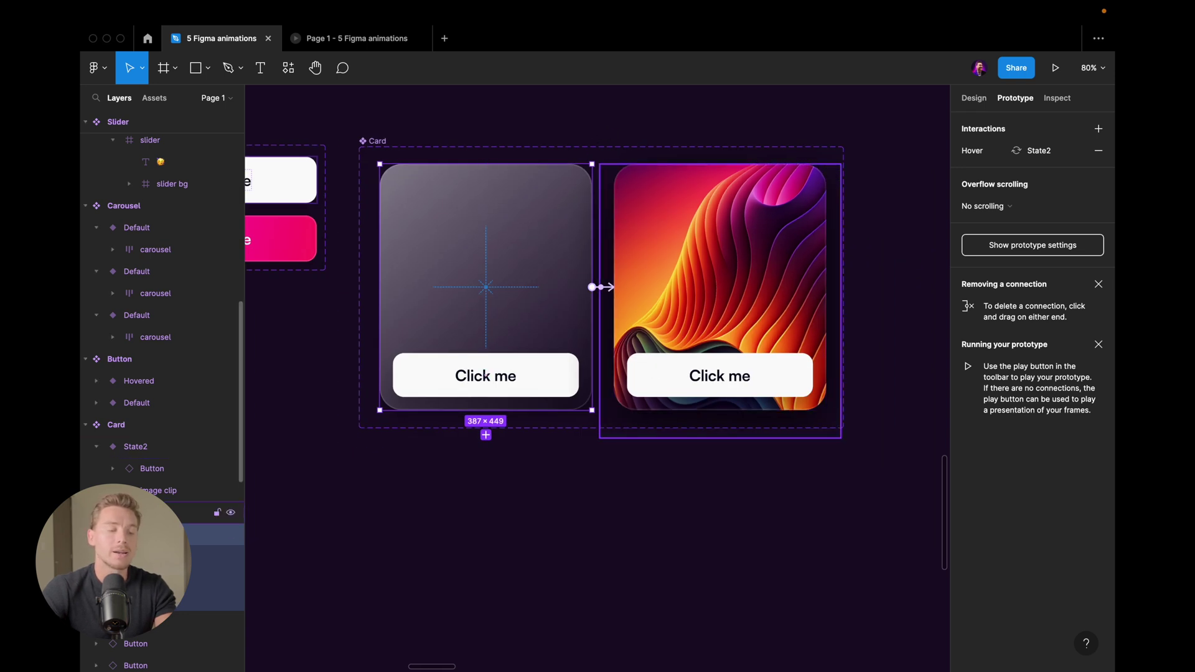
pyautogui.scroll(3, 555, 182)
pyautogui.click(557, 181)
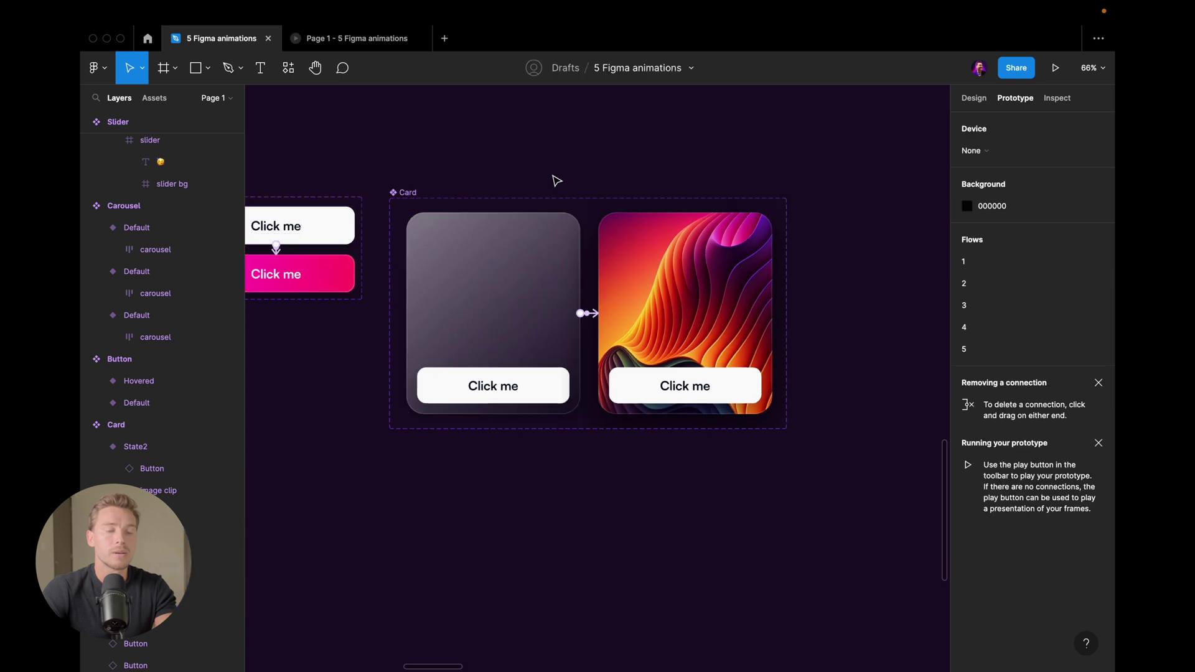
pyautogui.hotkey('ctrl', 'Tab')
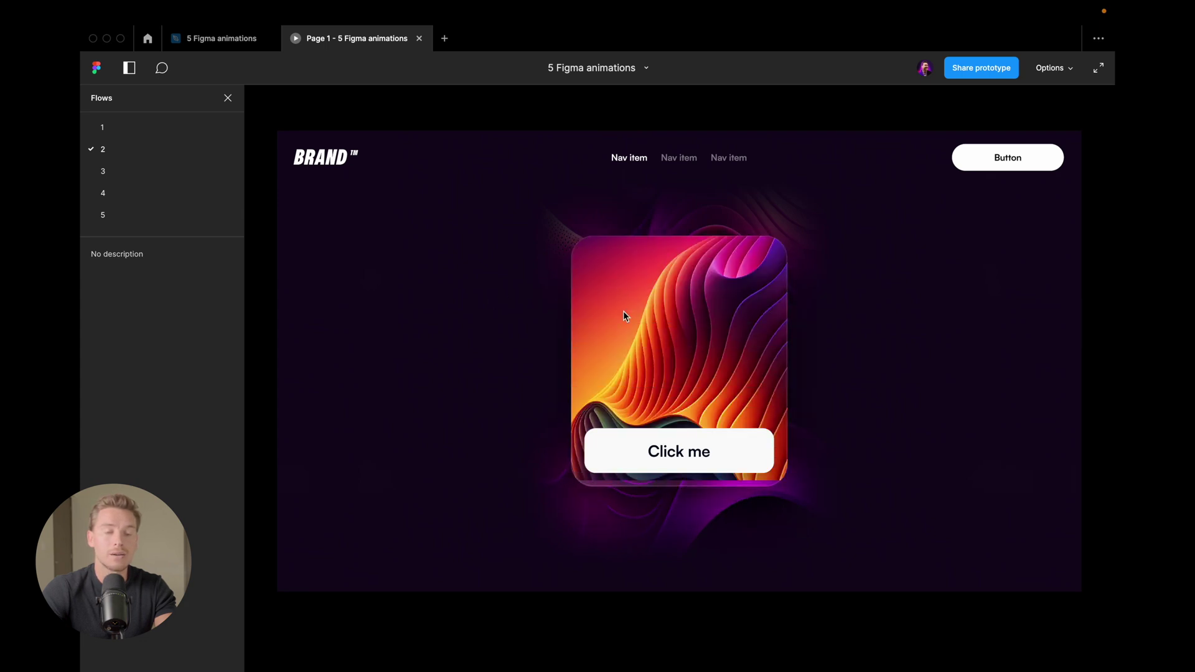
pyautogui.click(650, 449)
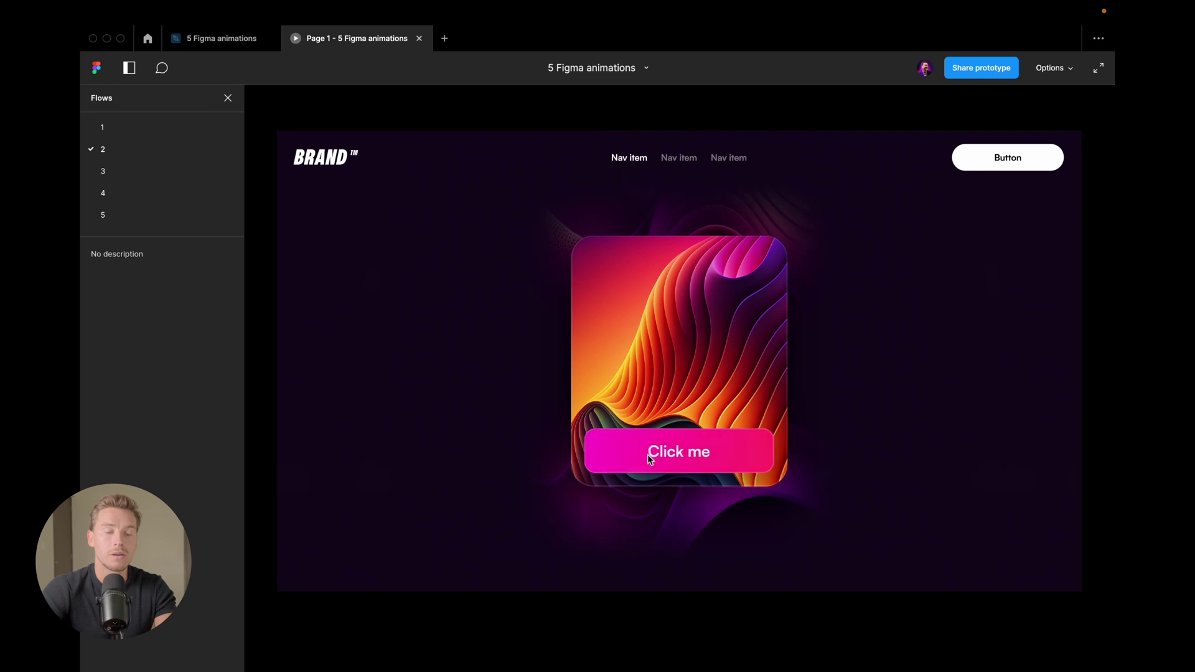
# Step: Return to the design file and bring the "3. Drag interactions" section into view
pyautogui.click(217, 38)
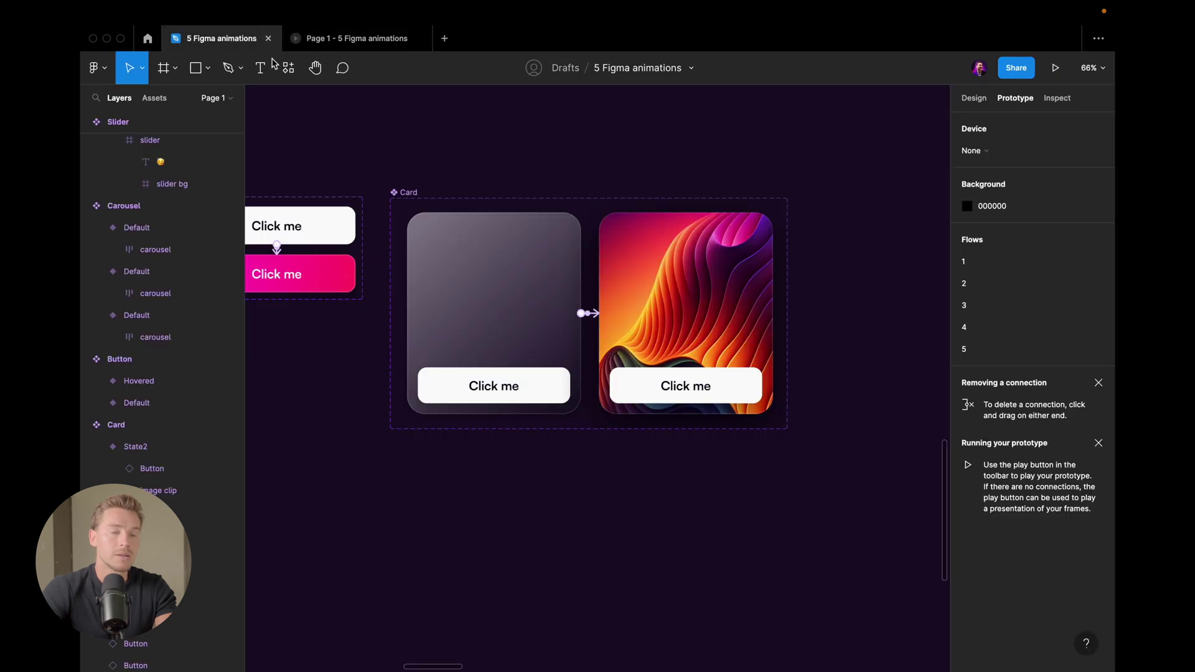
pyautogui.scroll(-5, 551, 194)
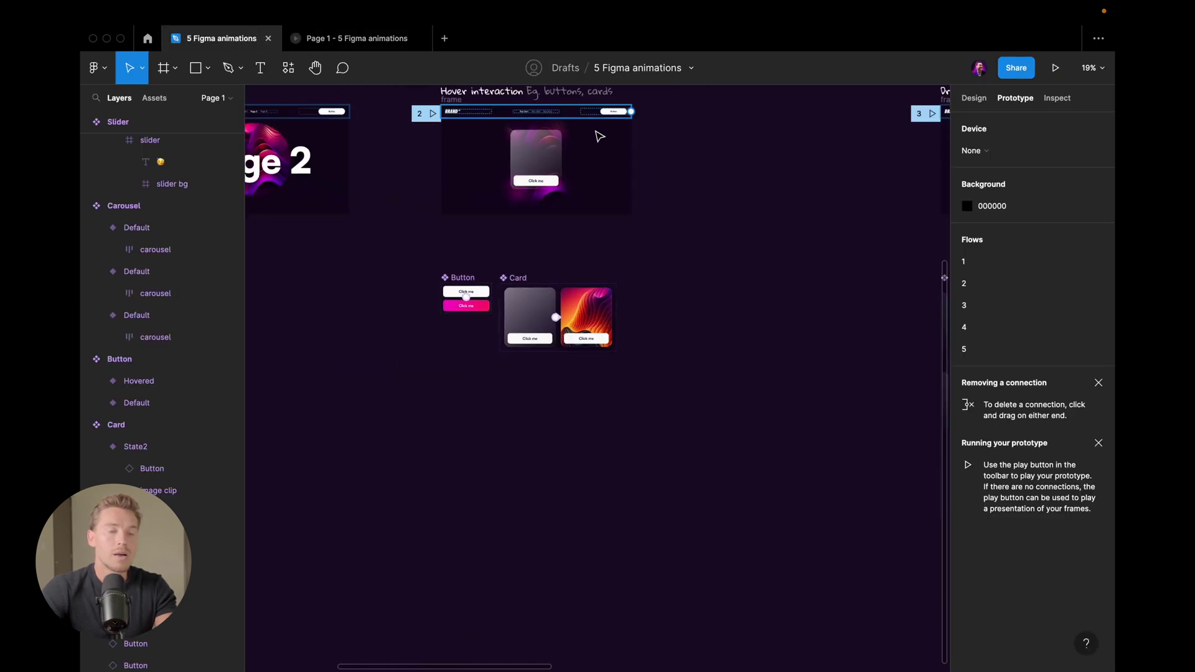
pyautogui.hscroll(10, 657, 178)
pyautogui.scroll(5, 557, 181)
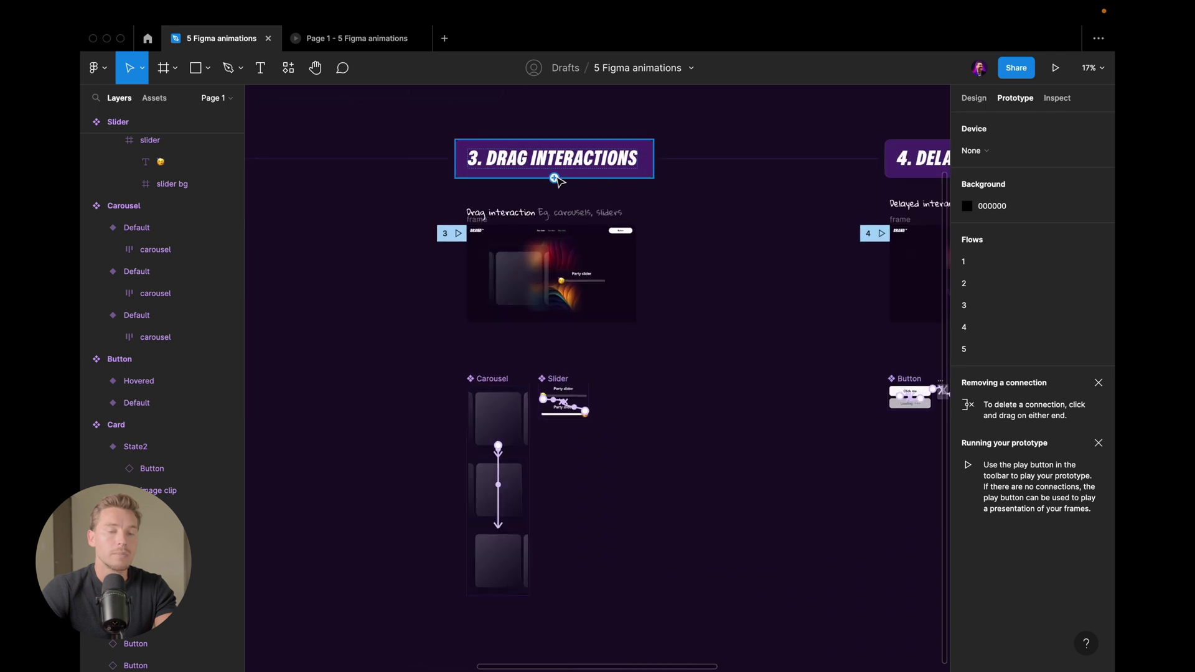
pyautogui.scroll(3, 559, 181)
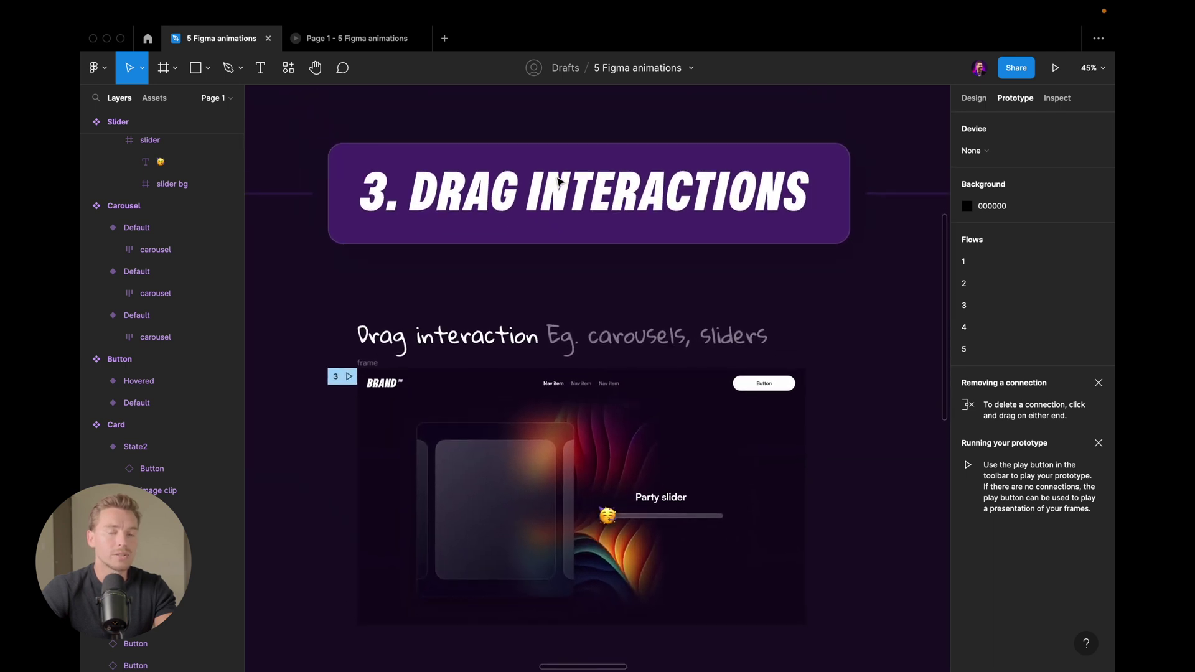
pyautogui.scroll(2, 558, 181)
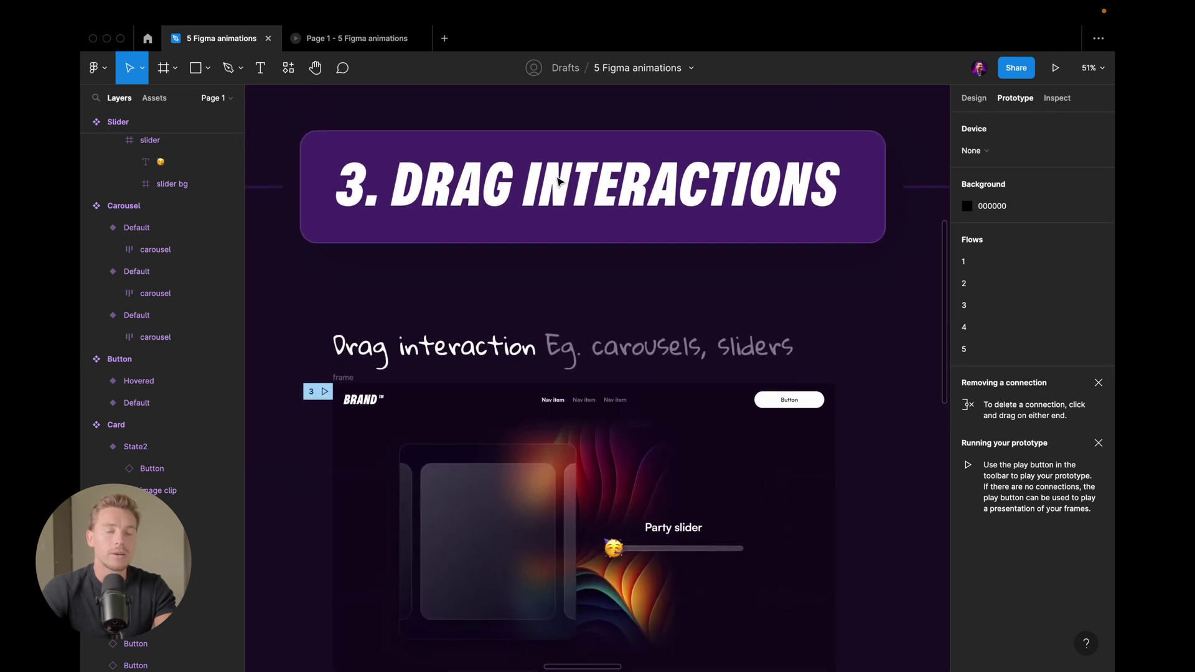
pyautogui.scroll(1, 558, 181)
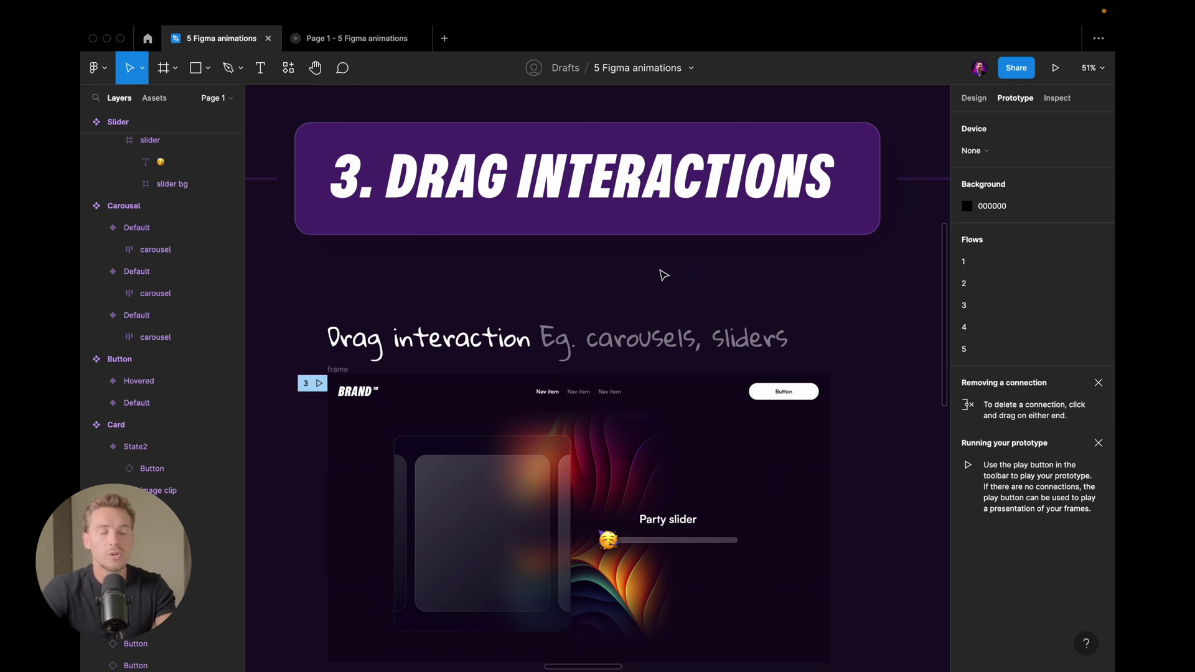
# Step: View the drag interaction frame with the carousel and Party slider, and run prototype flow 3
pyautogui.scroll(-5, 663, 276)
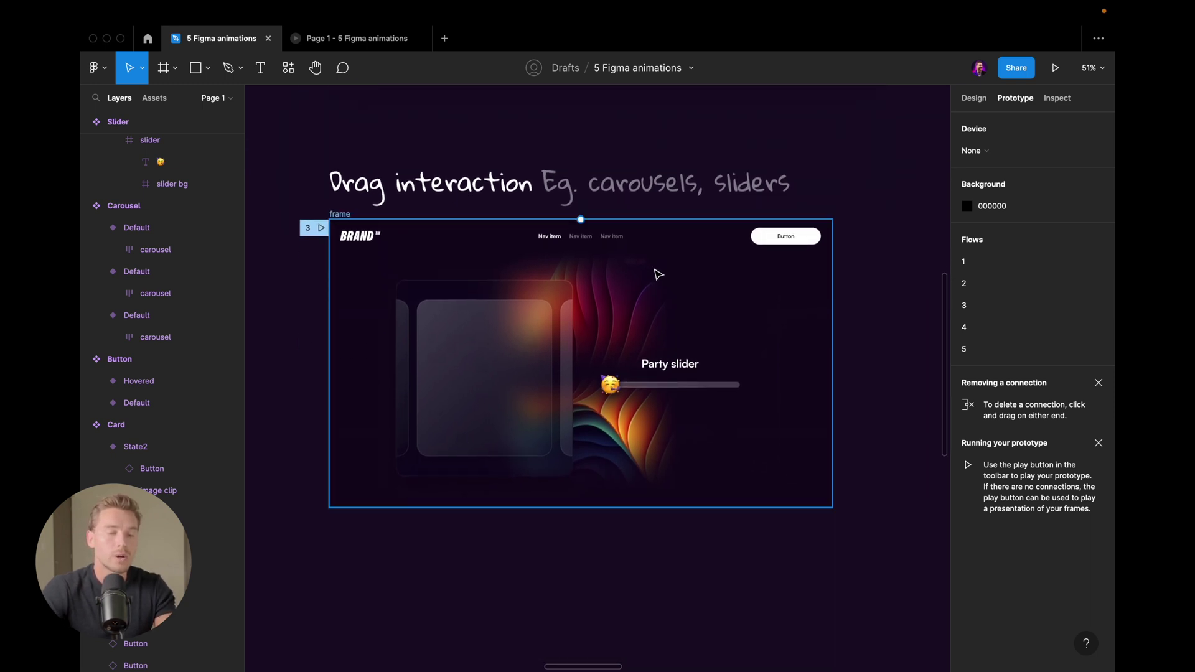
pyautogui.scroll(1, 658, 274)
pyautogui.click(311, 203)
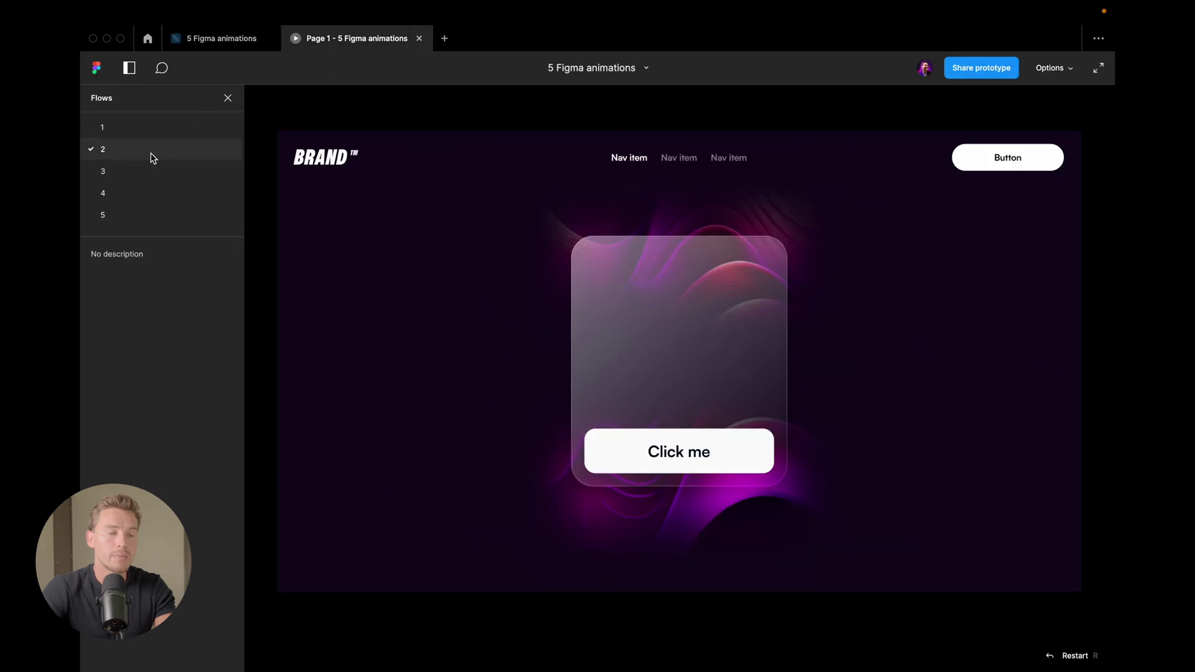
pyautogui.click(149, 172)
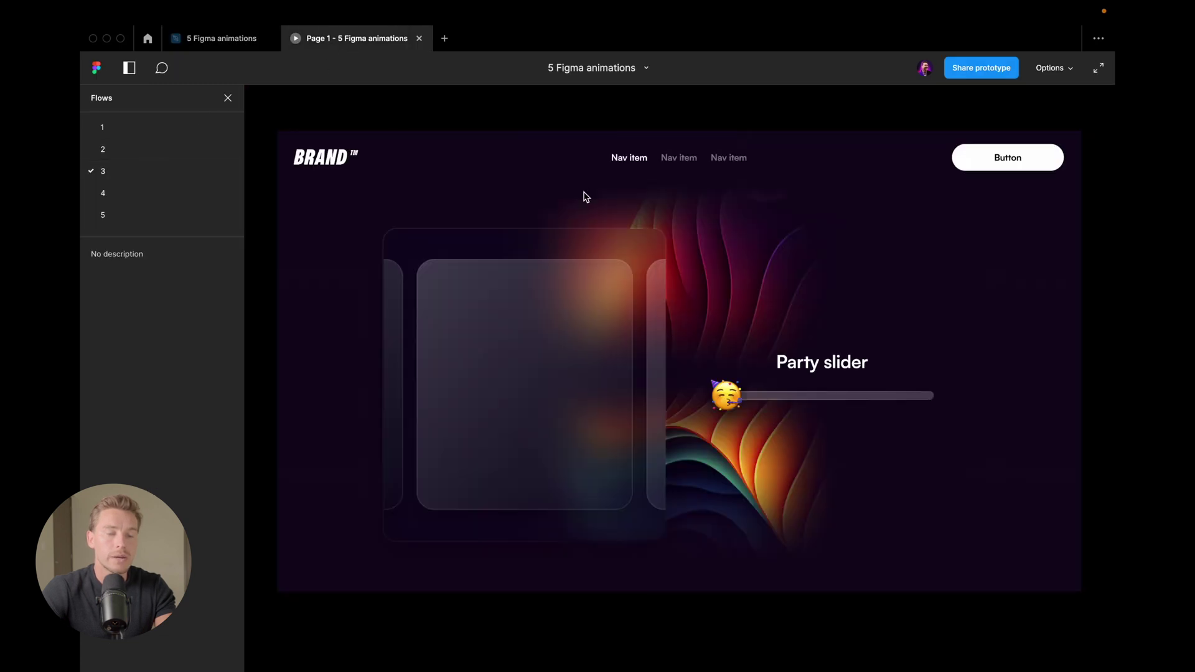
# Step: Test the drag interactions by swiping the carousel and moving the Party slider's emoji to the far end of its track
pyautogui.moveTo(574, 328); pyautogui.dragTo(669, 349)
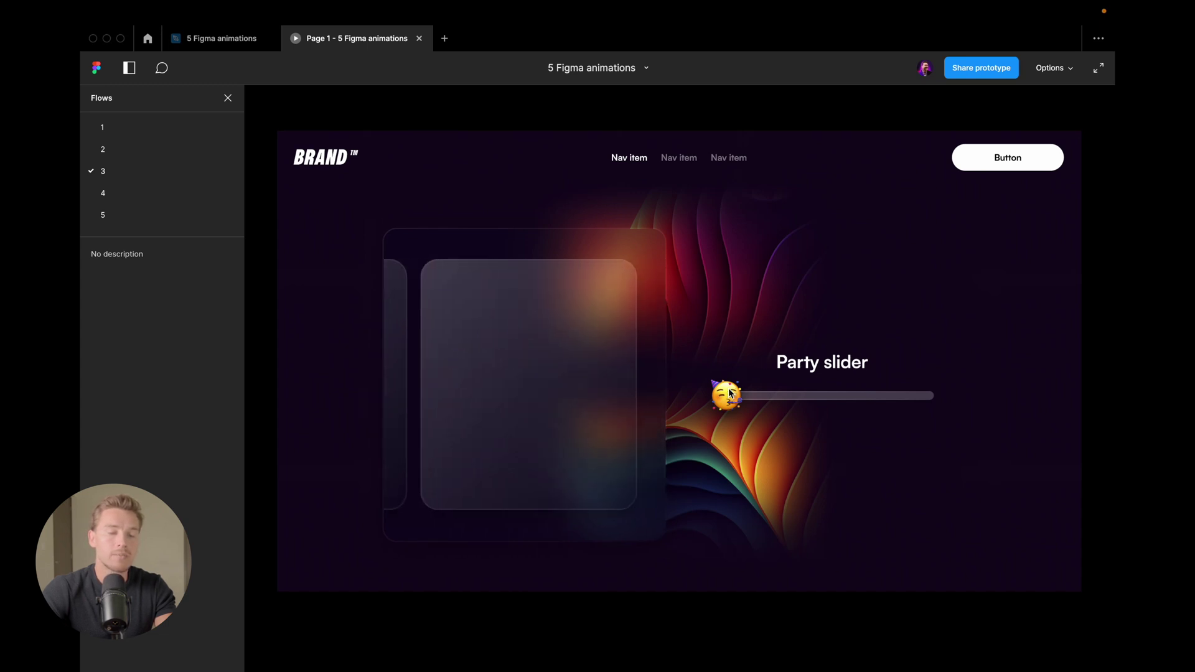
pyautogui.moveTo(736, 400); pyautogui.dragTo(927, 402)
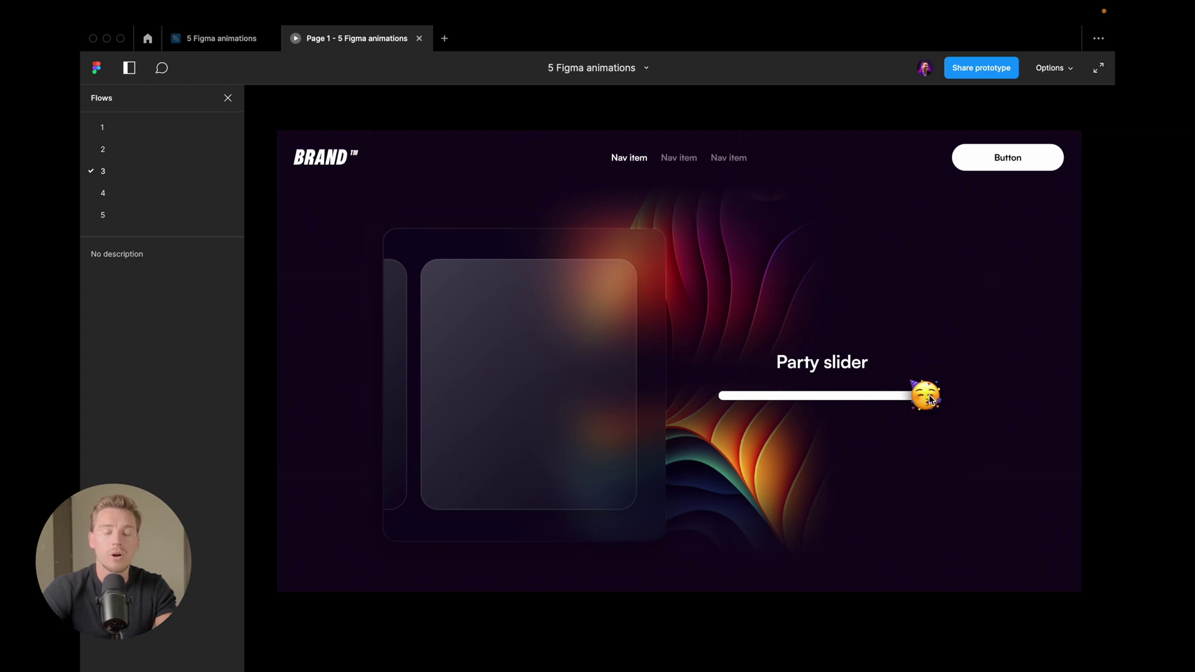
pyautogui.moveTo(931, 400)
pyautogui.mouseDown()
pyautogui.moveTo(747, 401)
pyautogui.moveTo(927, 401)
pyautogui.mouseUp()
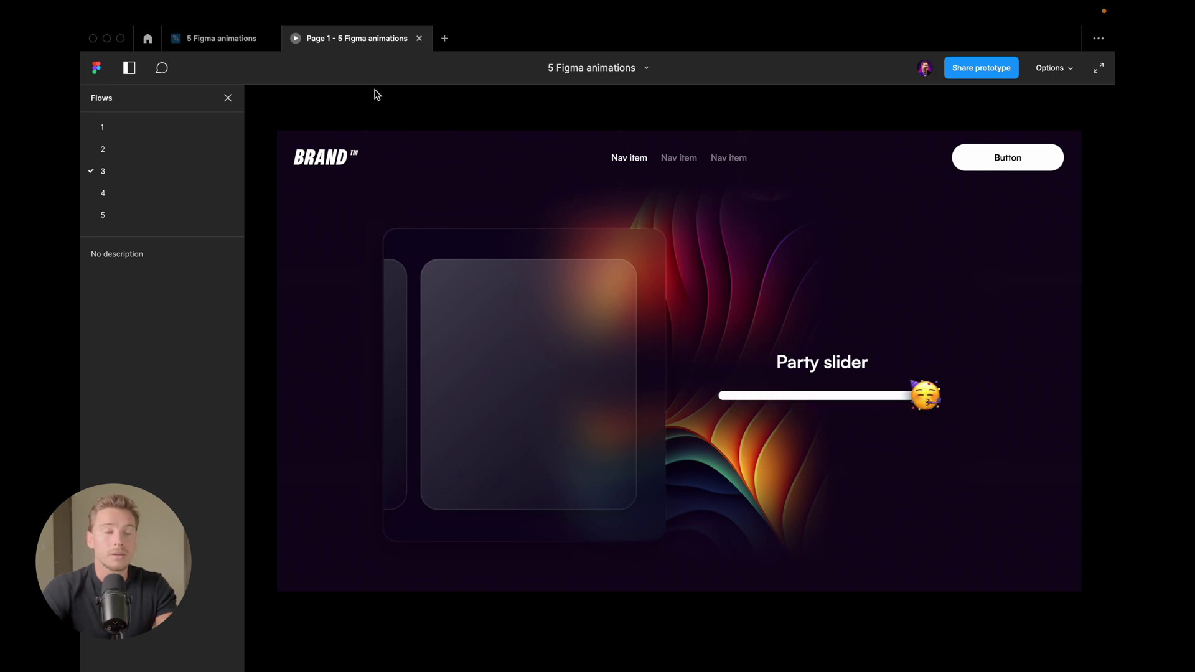
# Step: Return to the design file and select the Carousel component's first Default variant to examine its On drag connections
pyautogui.click(230, 42)
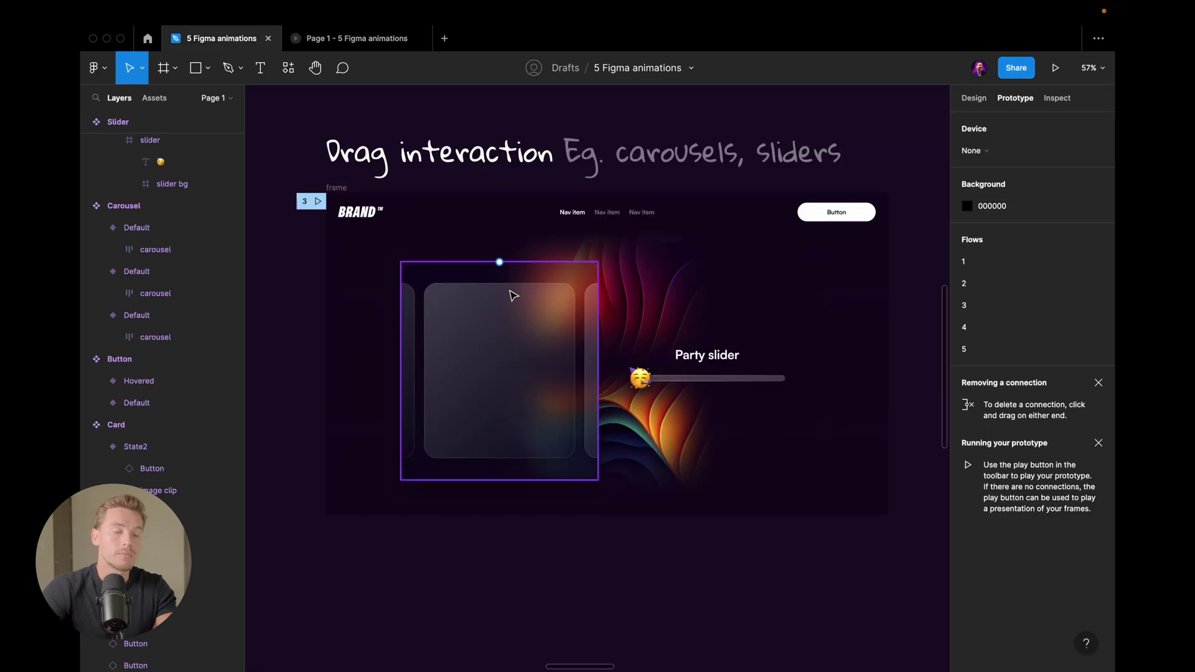
pyautogui.scroll(-3, 513, 293)
pyautogui.scroll(-5, 504, 383)
pyautogui.keyDown('ctrl'); pyautogui.scroll(3, 502, 381); pyautogui.keyUp('ctrl')
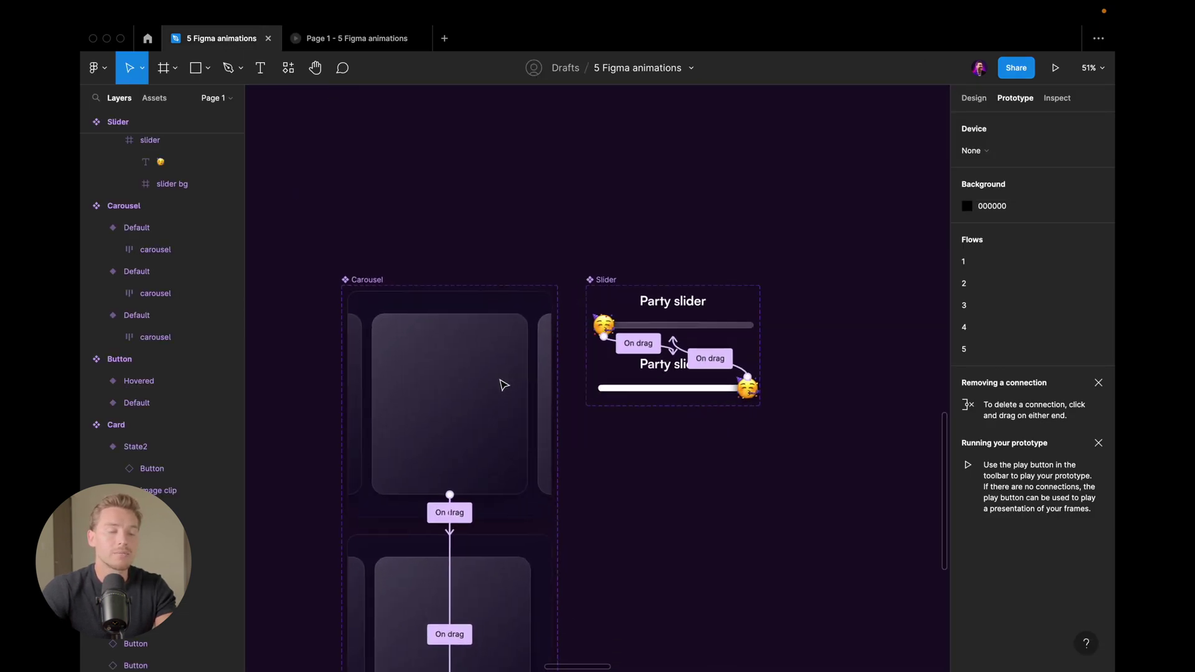
pyautogui.keyDown('ctrl'); pyautogui.scroll(2, 559, 253); pyautogui.keyUp('ctrl')
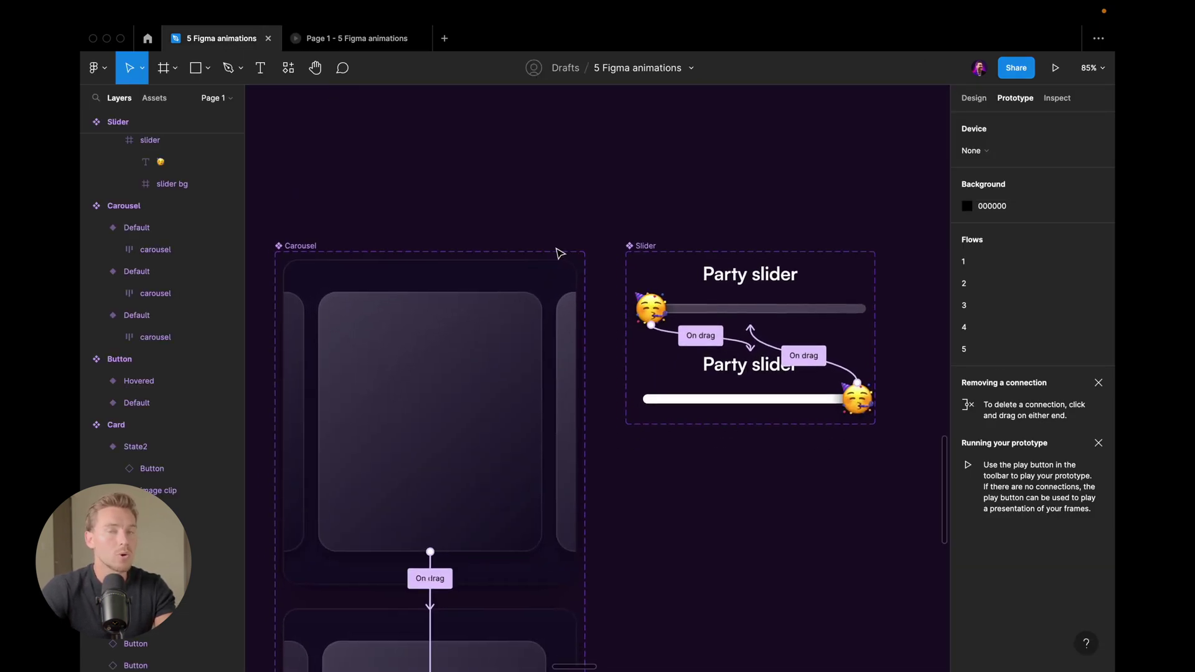
pyautogui.keyDown('ctrl'); pyautogui.scroll(-2, 593, 188); pyautogui.keyUp('ctrl')
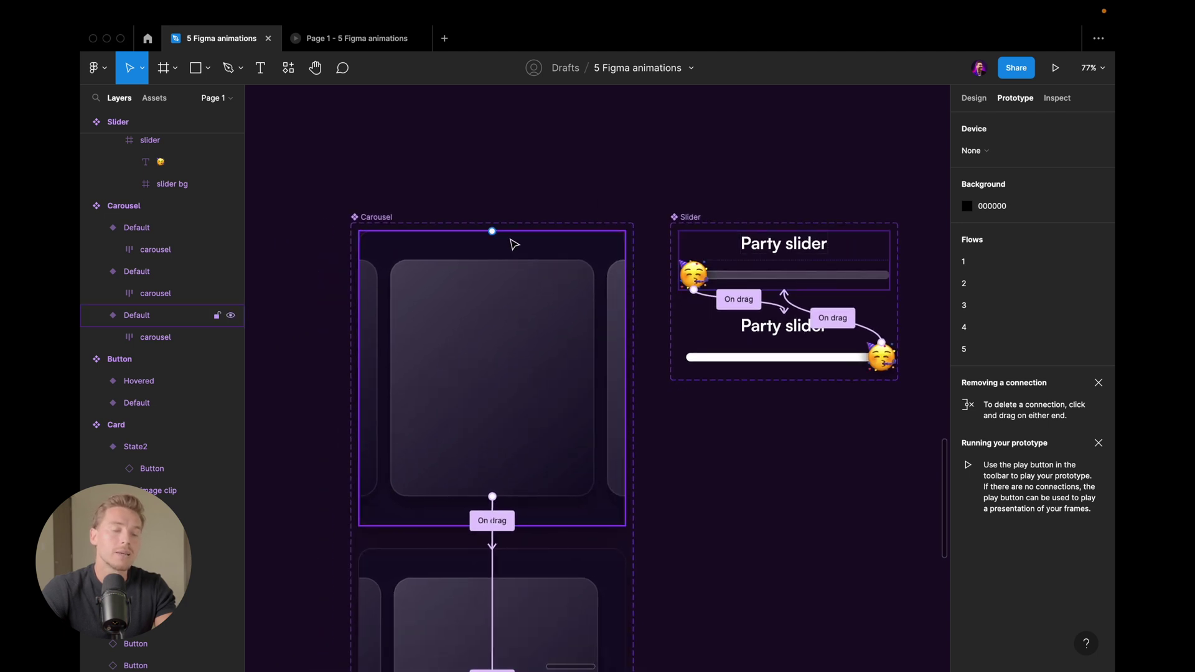
pyautogui.click(542, 254)
pyautogui.keyDown('ctrl'); pyautogui.scroll(-4, 557, 218); pyautogui.keyUp('ctrl')
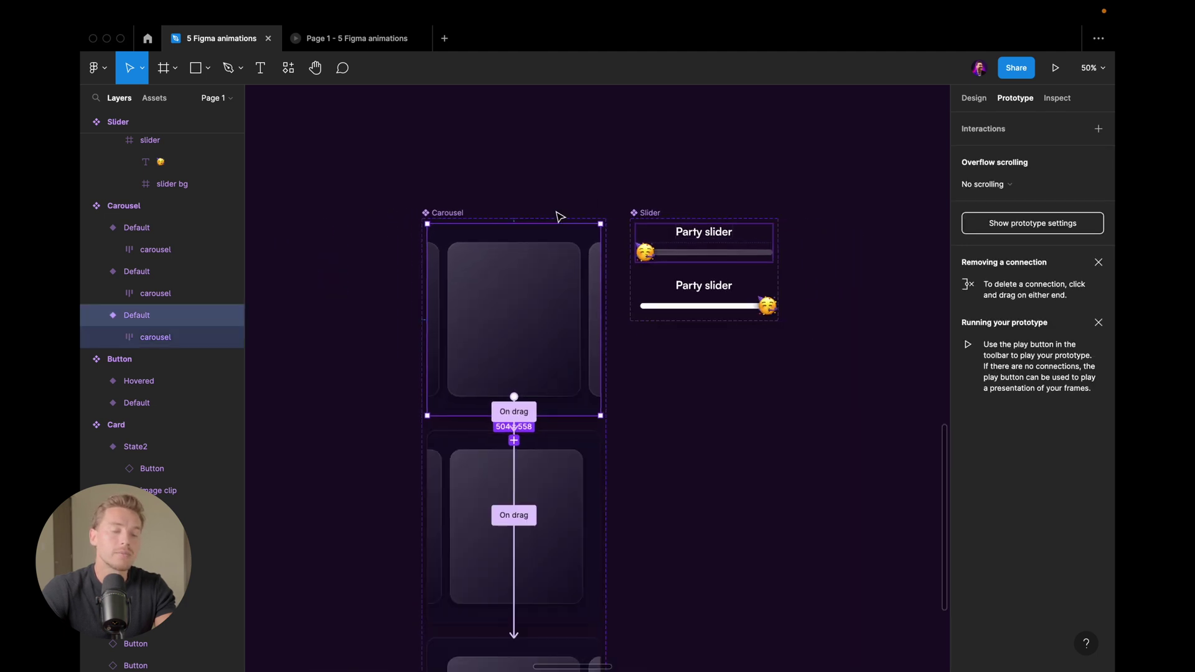
# Step: Select the carousel layer inside the Carousel component's first Default variant and examine its two On drag connections
pyautogui.keyDown('ctrl'); pyautogui.scroll(-2, 559, 217); pyautogui.keyUp('ctrl')
pyautogui.scroll(-3, 560, 214)
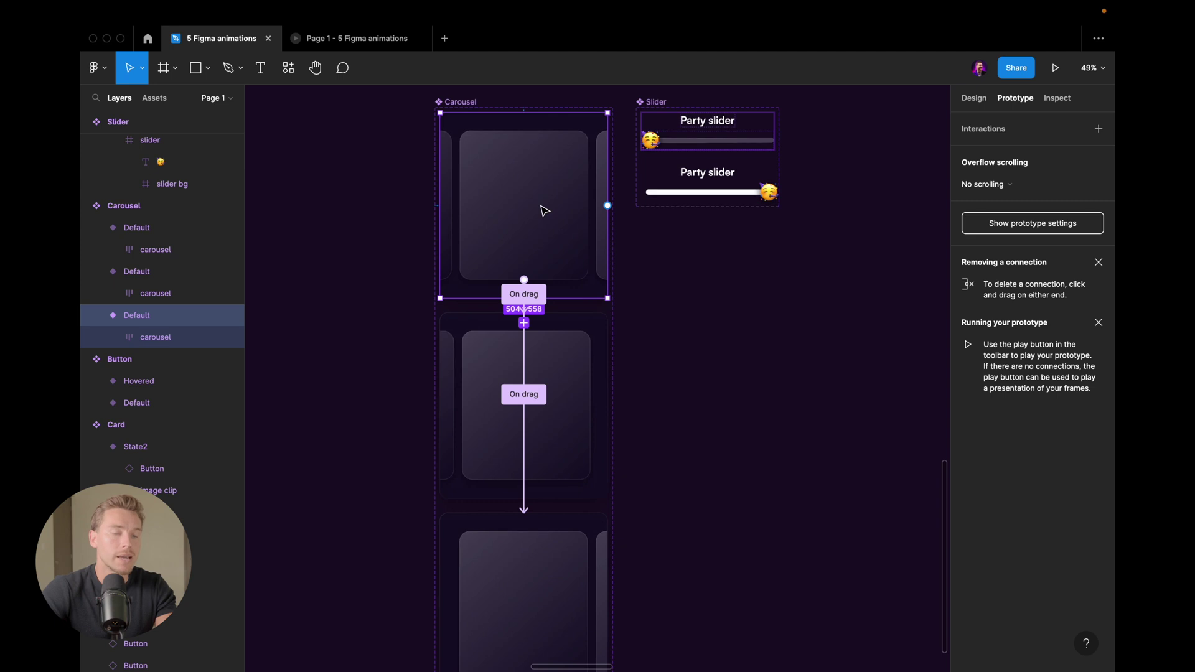
pyautogui.keyDown('ctrl'); pyautogui.scroll(2, 544, 211); pyautogui.keyUp('ctrl')
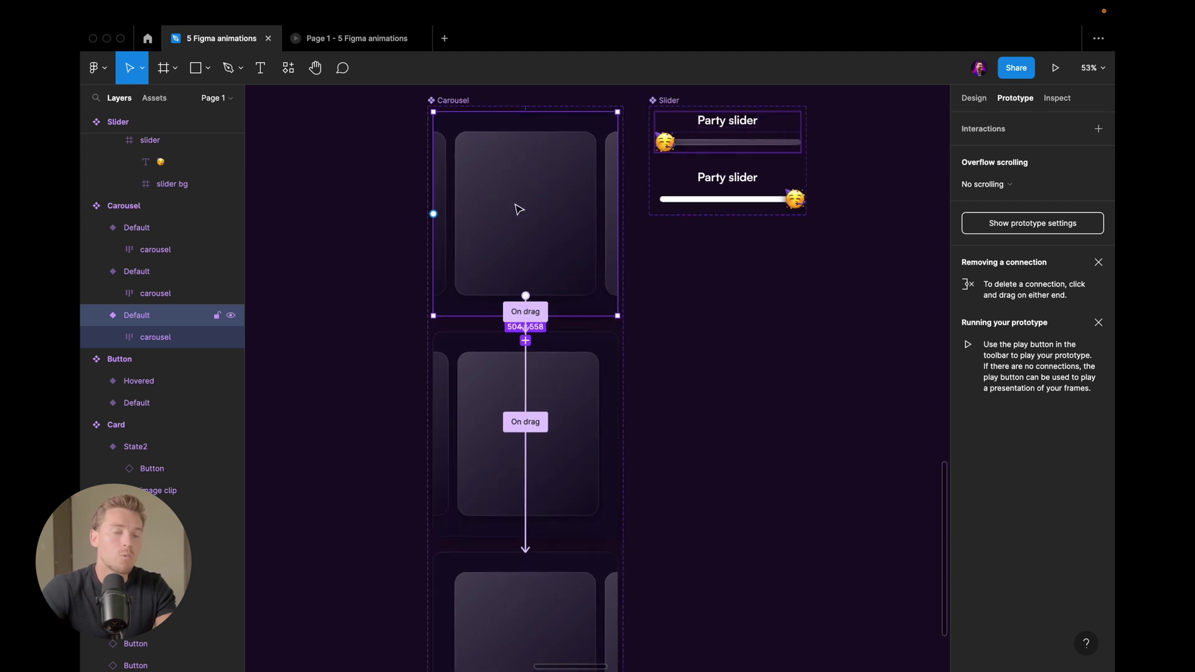
pyautogui.doubleClick(531, 173)
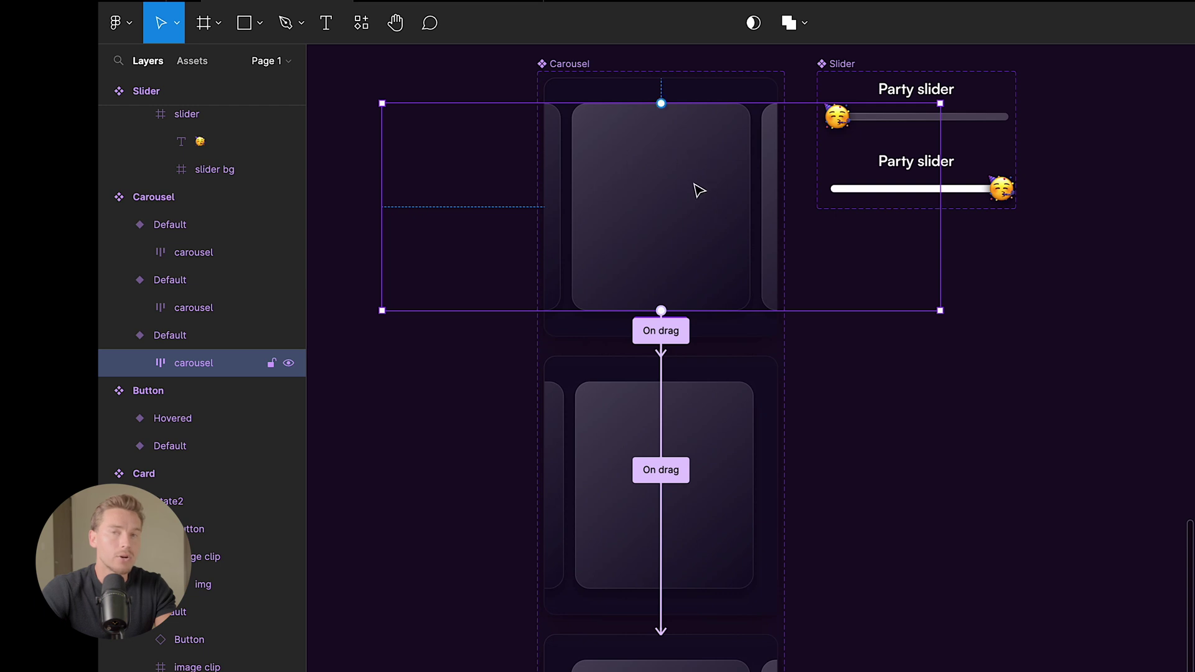
pyautogui.scroll(-3, 692, 158)
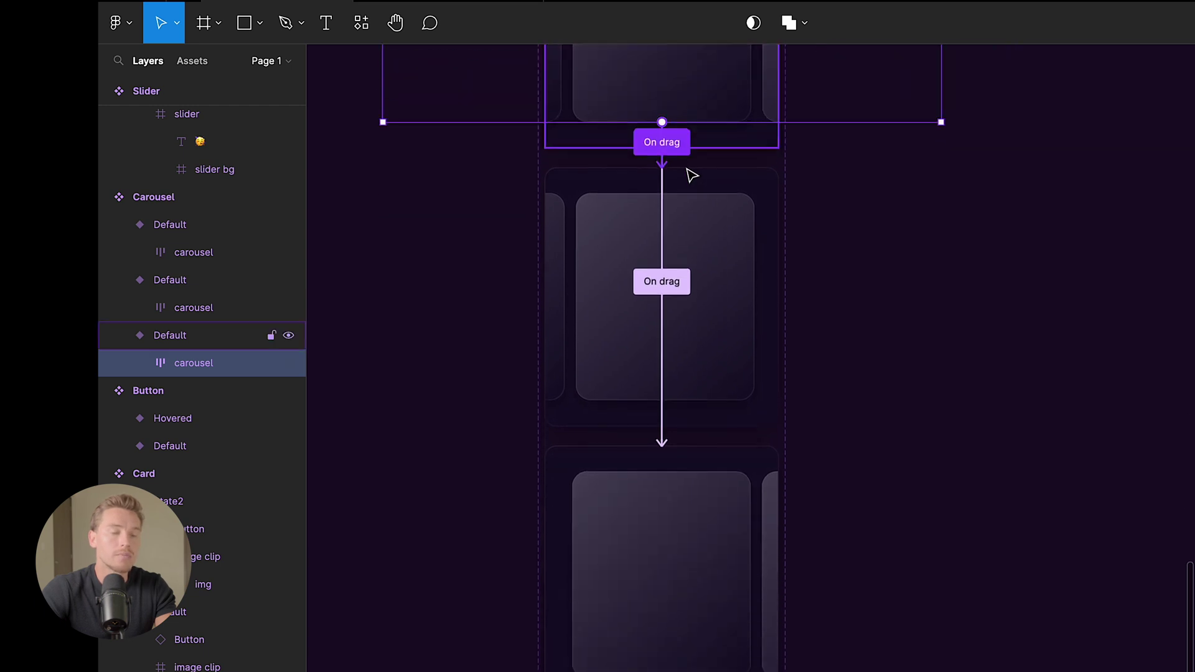
# Step: Select the carousel layer in the middle Carousel variant to examine its On drag connection to the first variant
pyautogui.click(697, 249)
pyautogui.scroll(3, 695, 249)
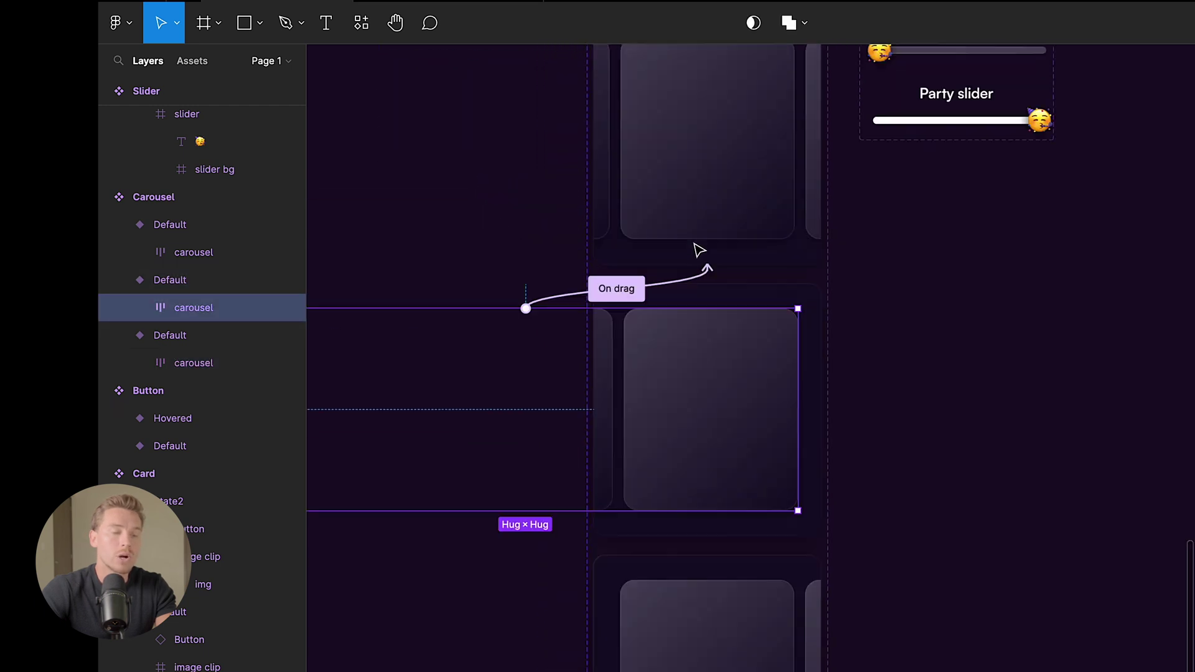
pyautogui.scroll(-3, 693, 247)
pyautogui.scroll(1, 675, 376)
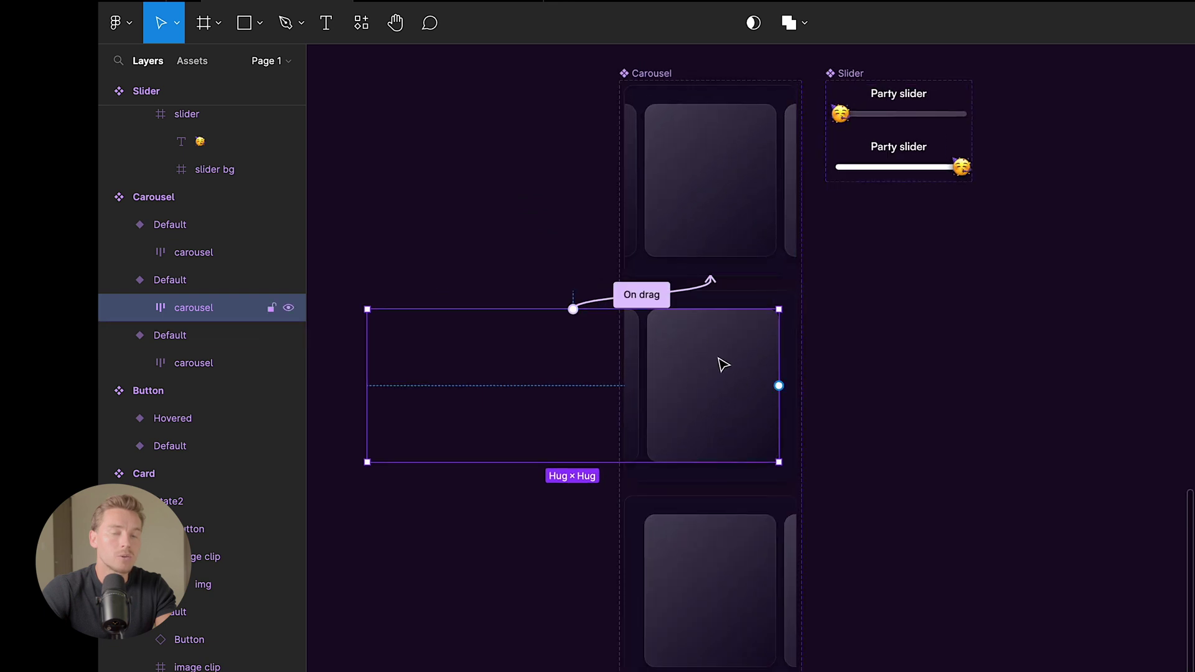
pyautogui.scroll(-1, 722, 497)
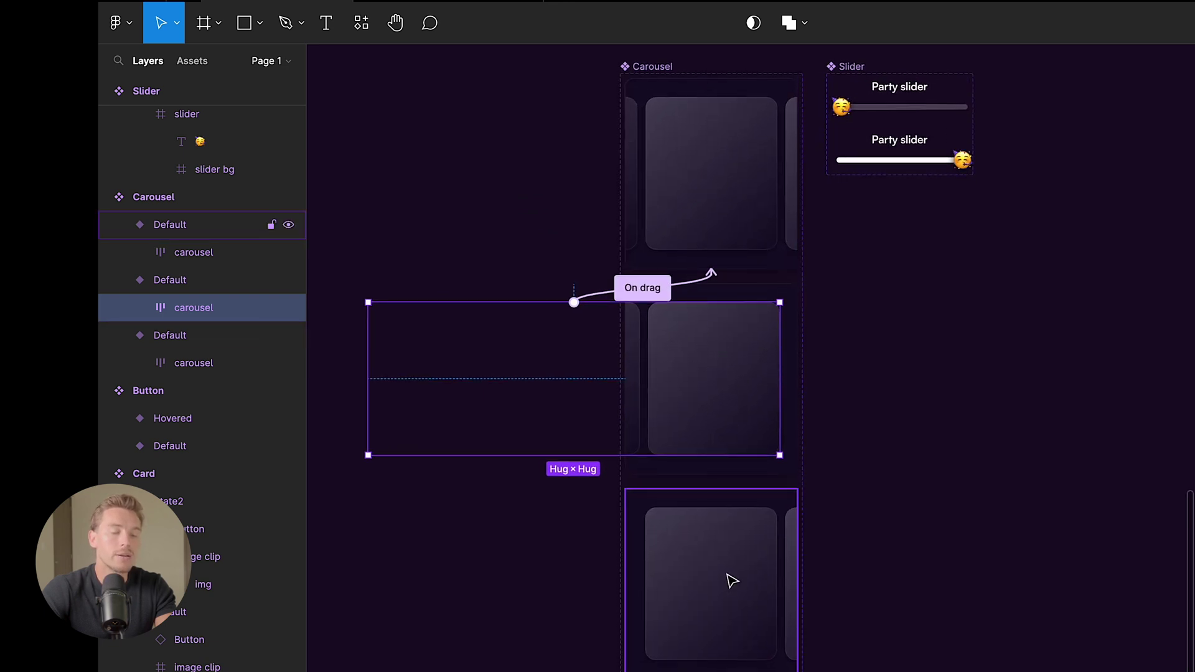
# Step: Select the carousel layer in the last Carousel variant to examine its On drag connection to the first variant
pyautogui.click(731, 580)
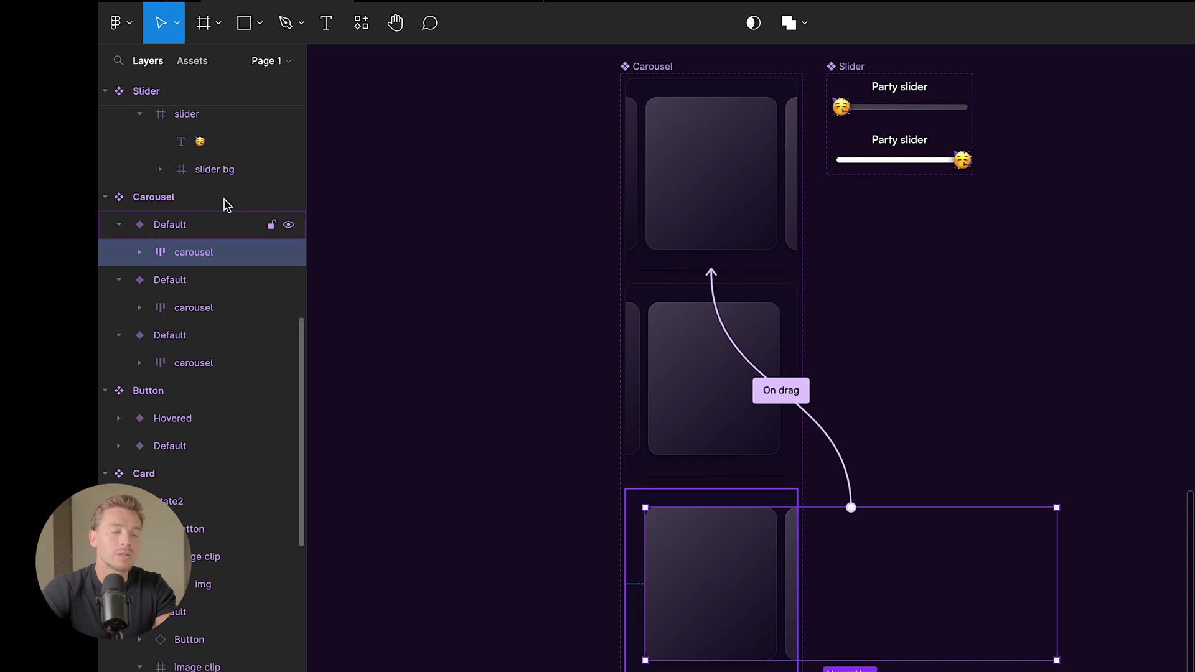
pyautogui.scroll(1, 567, 274)
pyautogui.hscroll(1, 567, 274)
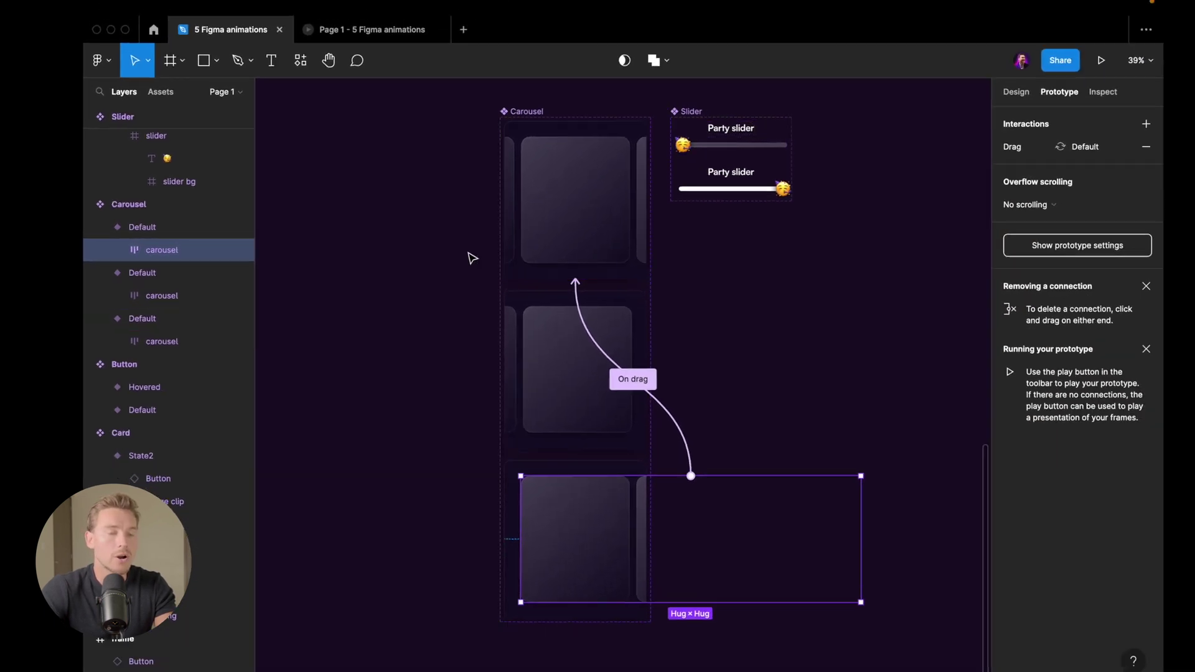
# Step: Select the first variant's carousel layer again, expand it to inspect its Card frames, and collapse it
pyautogui.scroll(3, 542, 294)
pyautogui.click(588, 283)
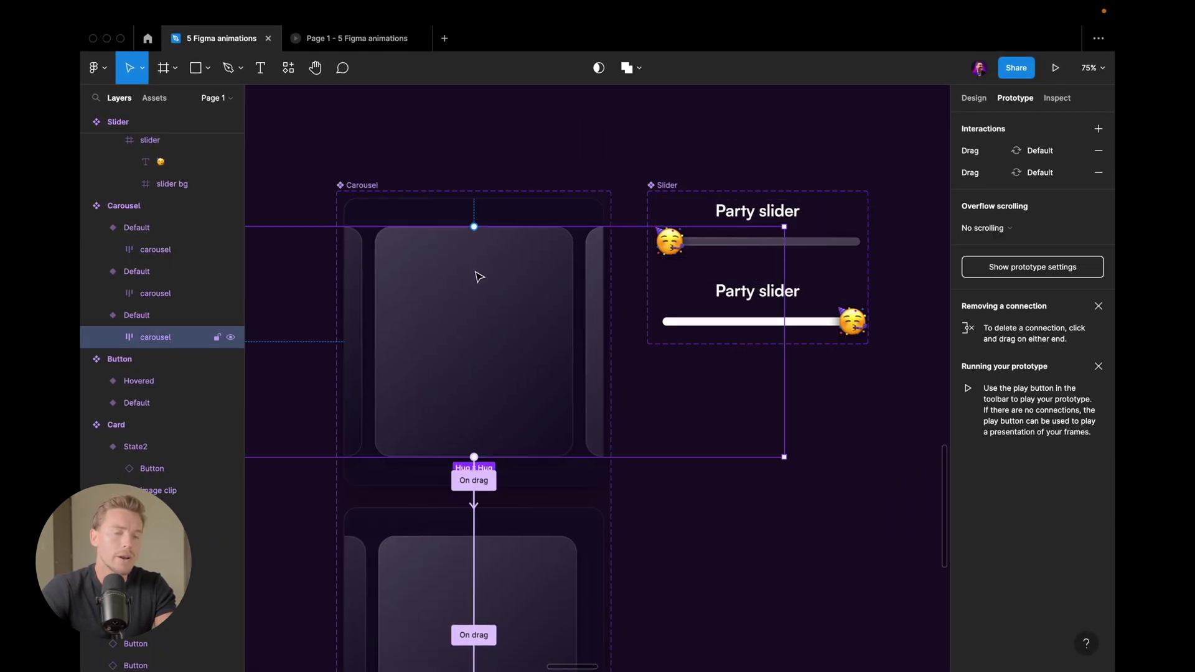
pyautogui.scroll(-1, 605, 284)
pyautogui.scroll(-1, 602, 295)
pyautogui.scroll(3, 600, 324)
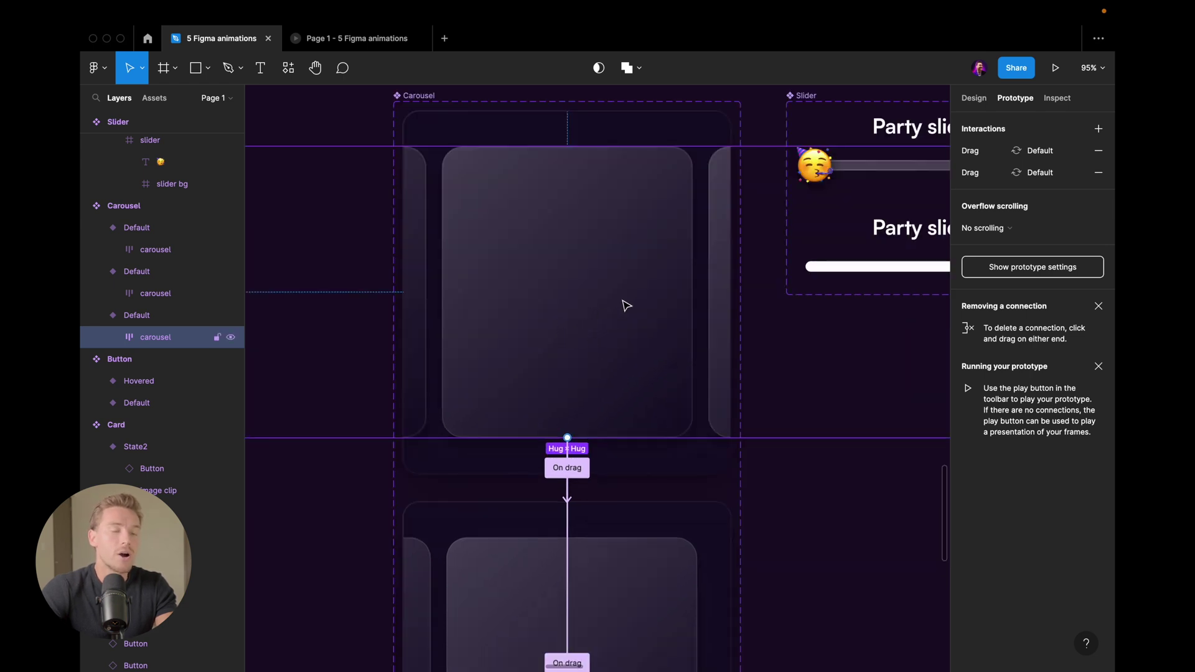
pyautogui.click(118, 339)
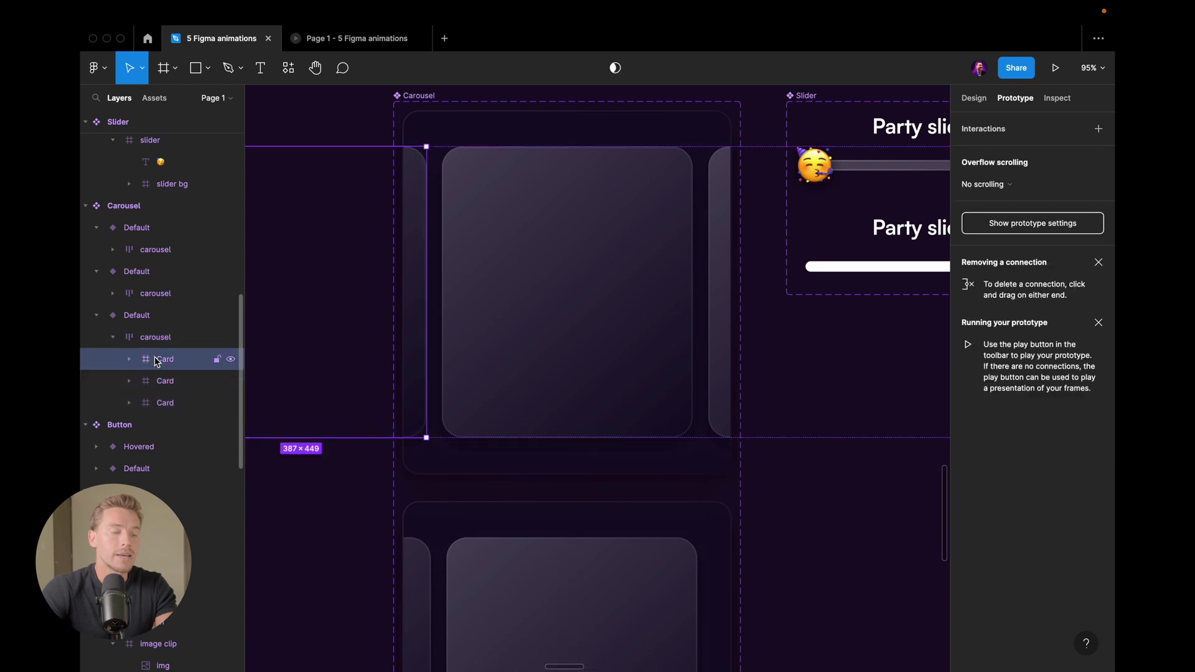
pyautogui.click(113, 338)
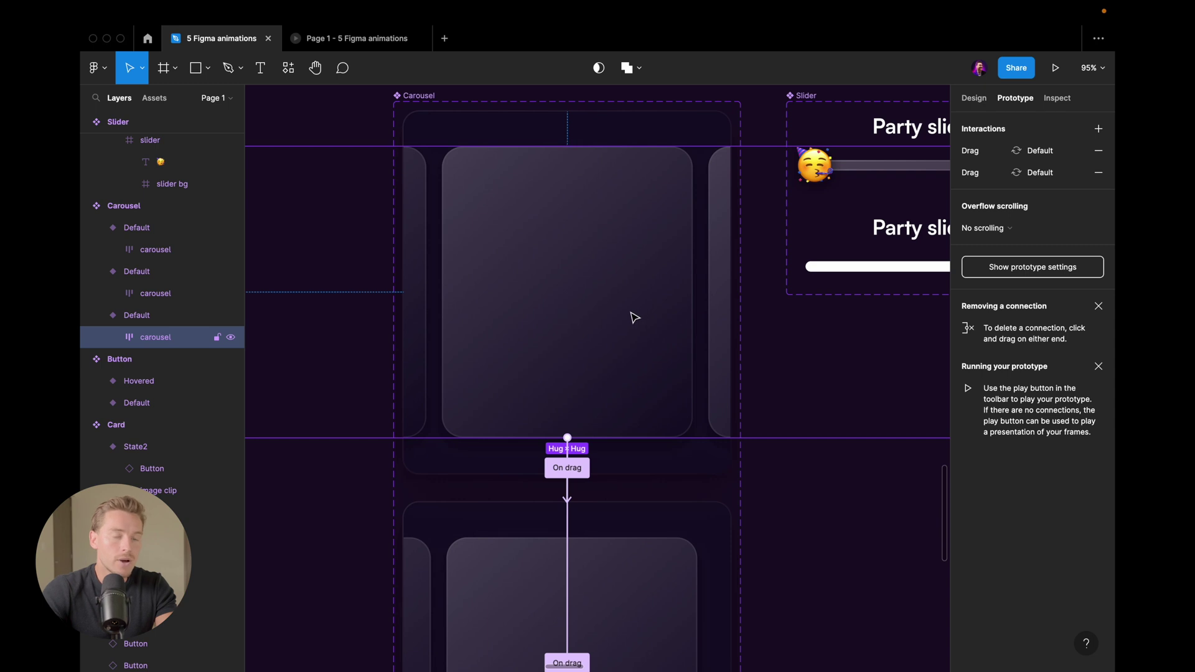
# Step: Review the interaction details of the On drag connection from the first variant's carousel layer to the middle variant, and close them
pyautogui.scroll(-5, 603, 382)
pyautogui.keyDown('ctrl'); pyautogui.scroll(5, 569, 350); pyautogui.keyUp('ctrl')
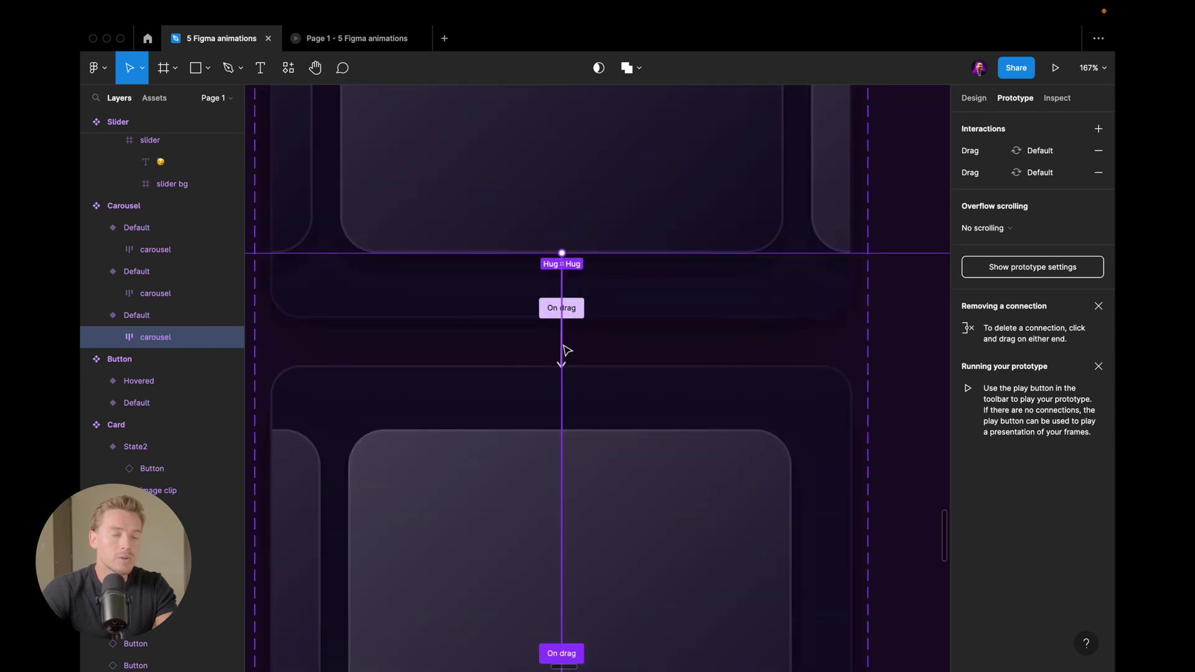
pyautogui.click(562, 348)
pyautogui.keyDown('ctrl'); pyautogui.scroll(-4, 569, 352); pyautogui.keyUp('ctrl')
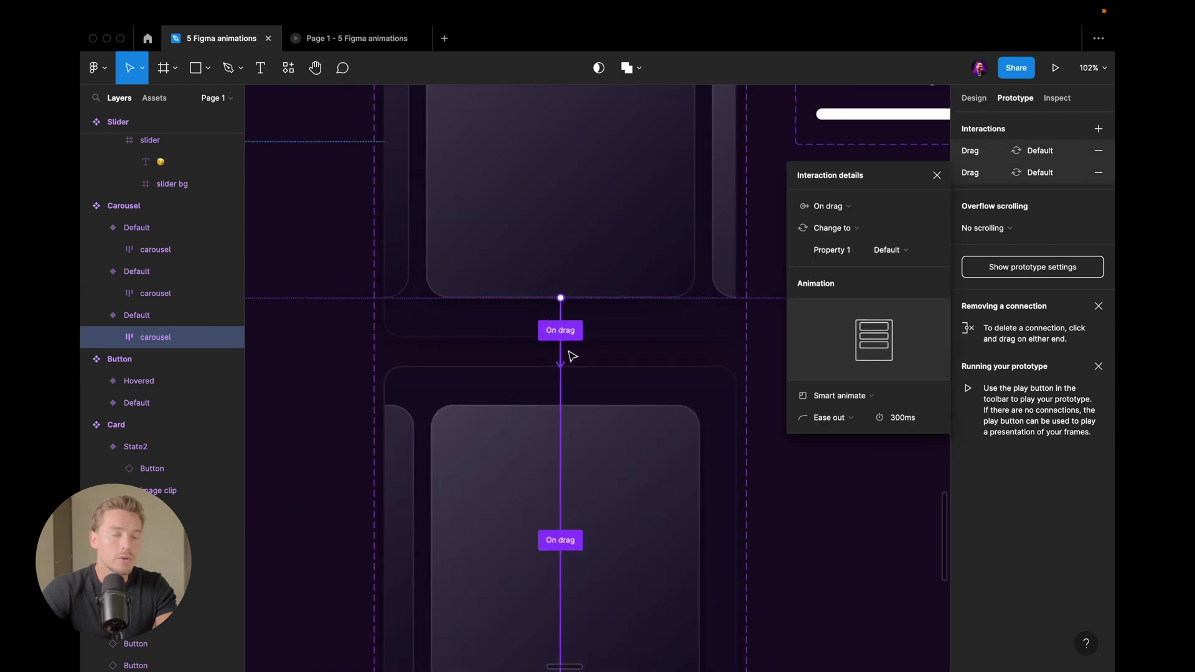
pyautogui.keyDown('ctrl'); pyautogui.scroll(-2, 552, 421); pyautogui.keyUp('ctrl')
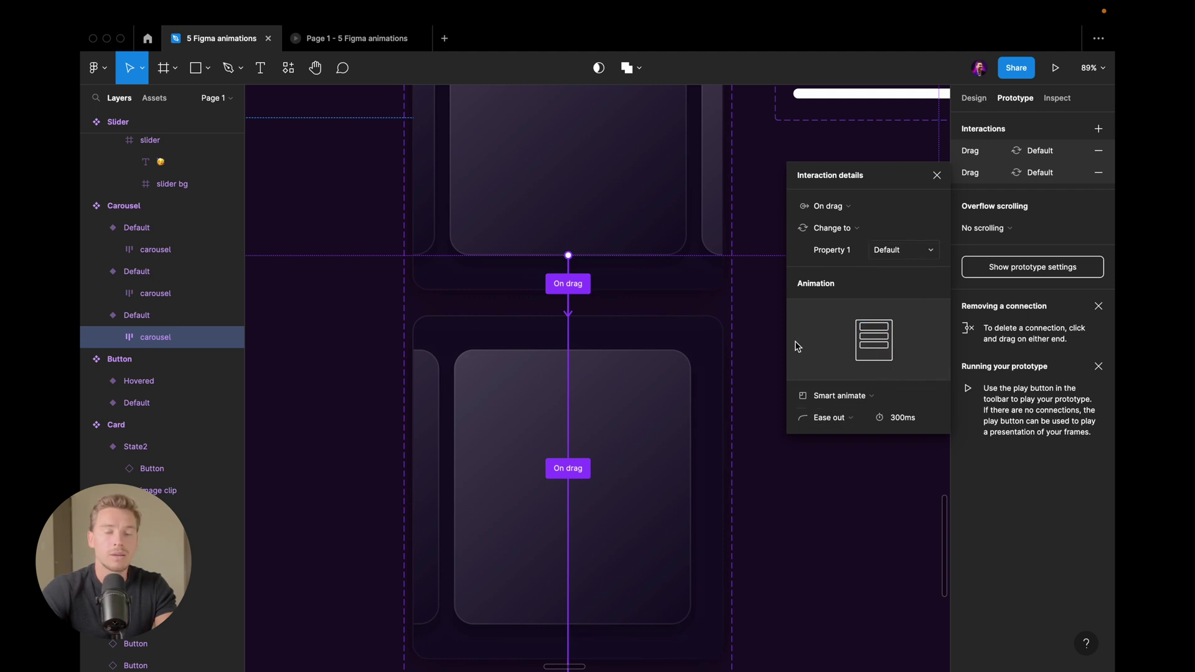
pyautogui.scroll(-3, 648, 256)
pyautogui.scroll(-1, 648, 256)
pyautogui.hscroll(1, 620, 200)
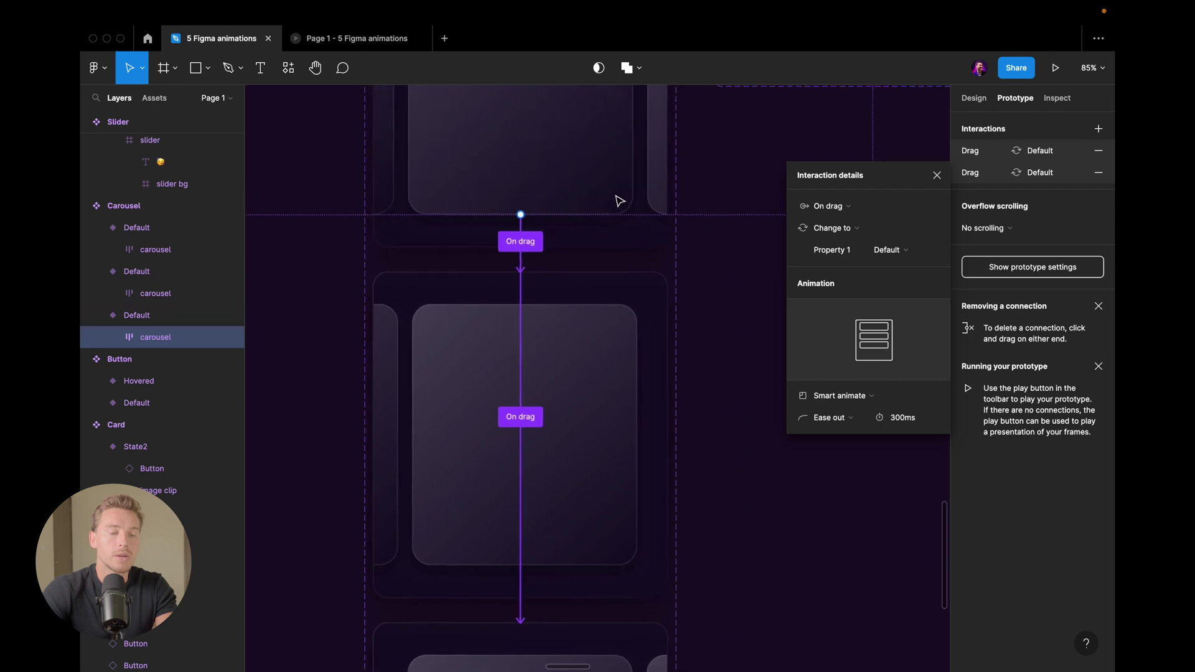
pyautogui.hscroll(1, 619, 200)
pyautogui.press('Escape')
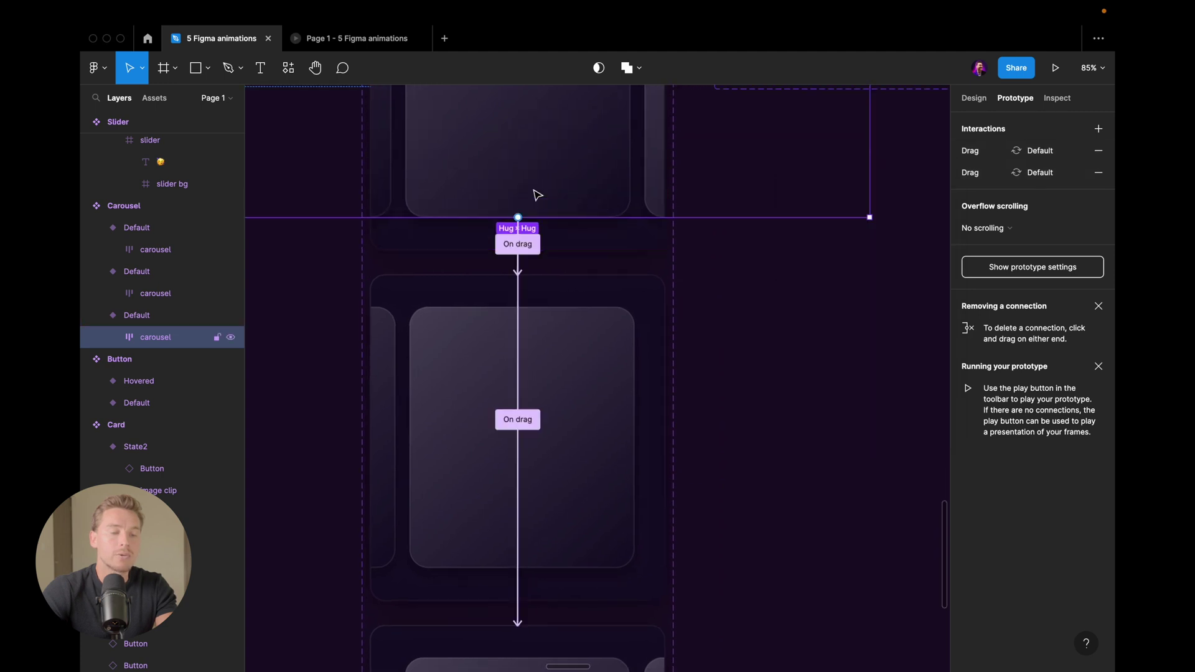
# Step: Open the interaction details of the On drag connection from the first variant's carousel layer to the last variant
pyautogui.scroll(3, 535, 193)
pyautogui.scroll(-5, 517, 277)
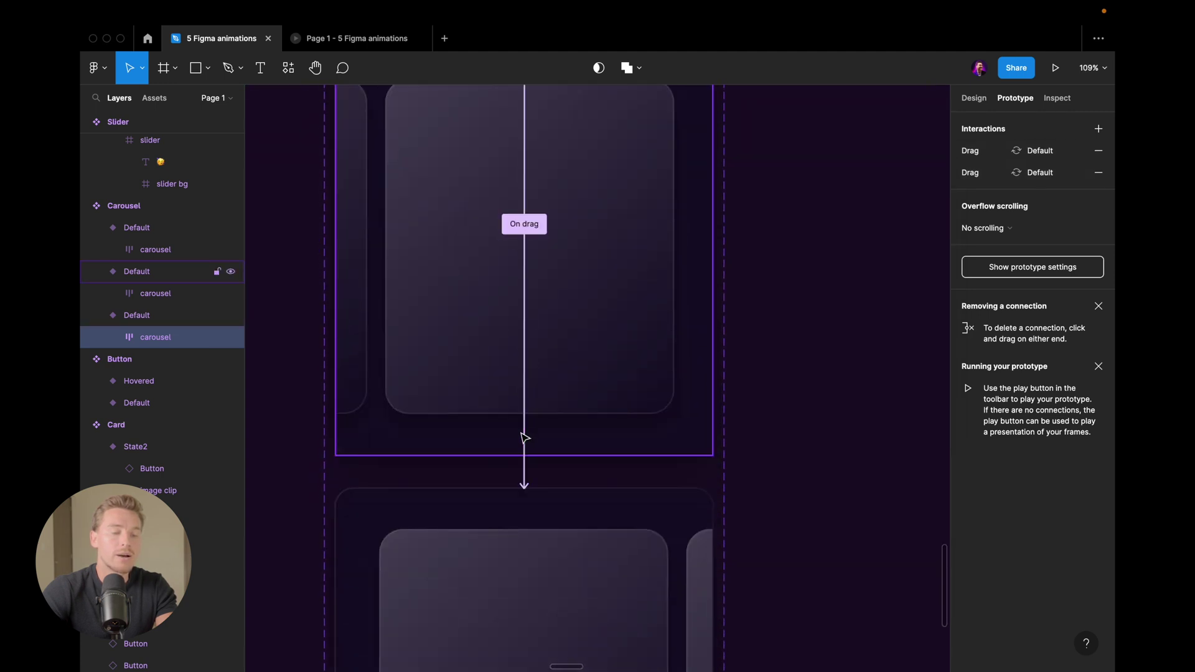
pyautogui.click(525, 476)
pyautogui.scroll(-3, 569, 446)
pyautogui.scroll(-2, 568, 445)
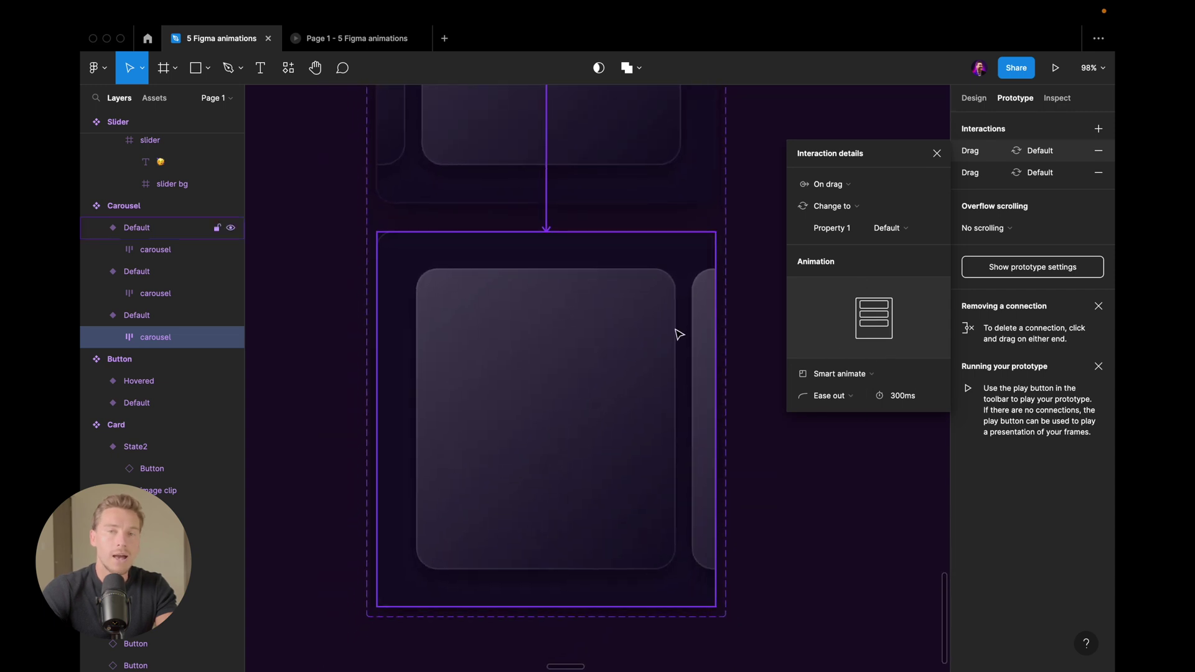
pyautogui.scroll(-5, 678, 334)
pyautogui.scroll(-3, 679, 334)
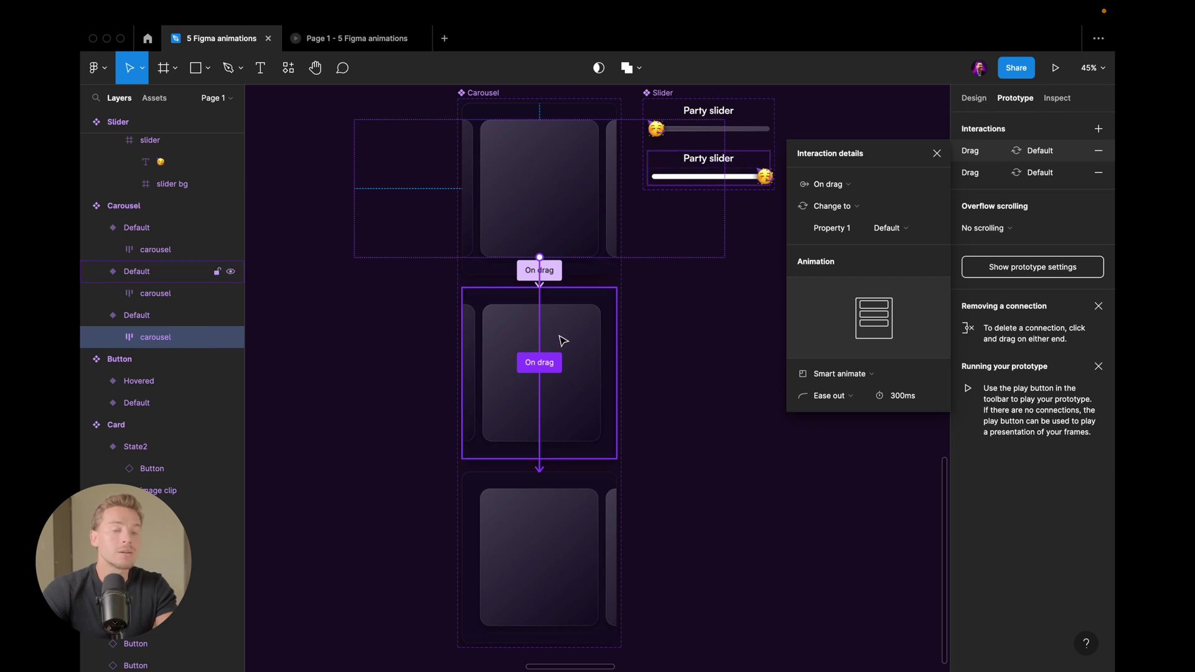
# Step: Select the middle Default variant of Carousel and examine how its On drag connections and card position relate to the variants around it
pyautogui.click(521, 343)
pyautogui.scroll(3, 520, 354)
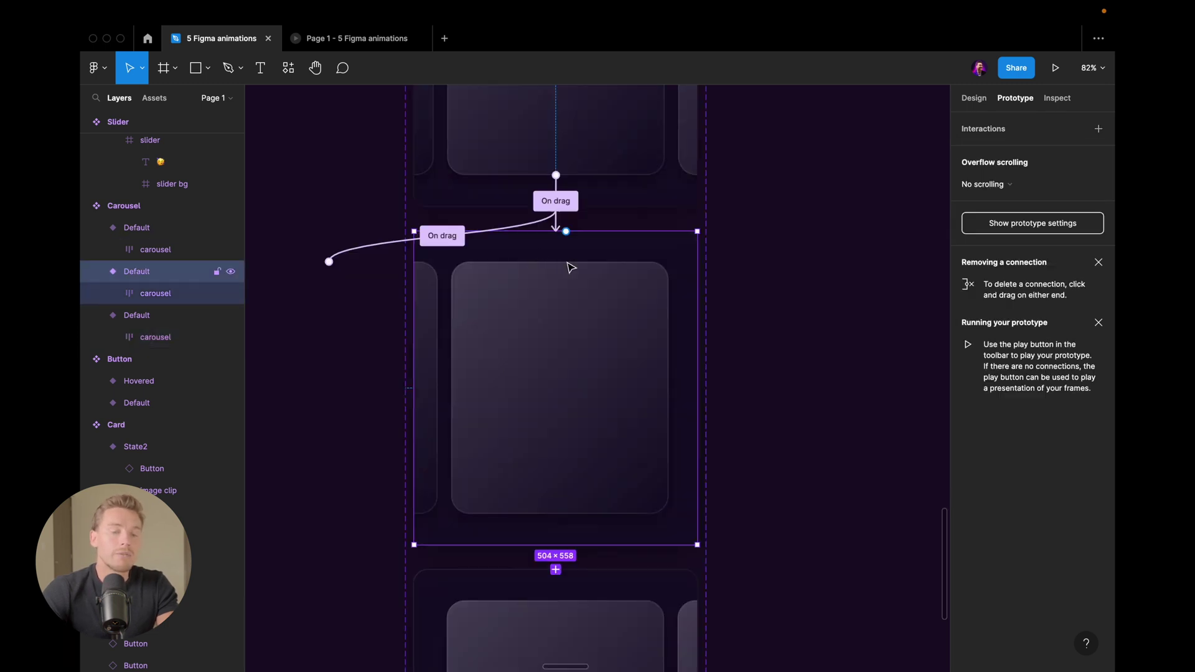
pyautogui.scroll(-5, 545, 274)
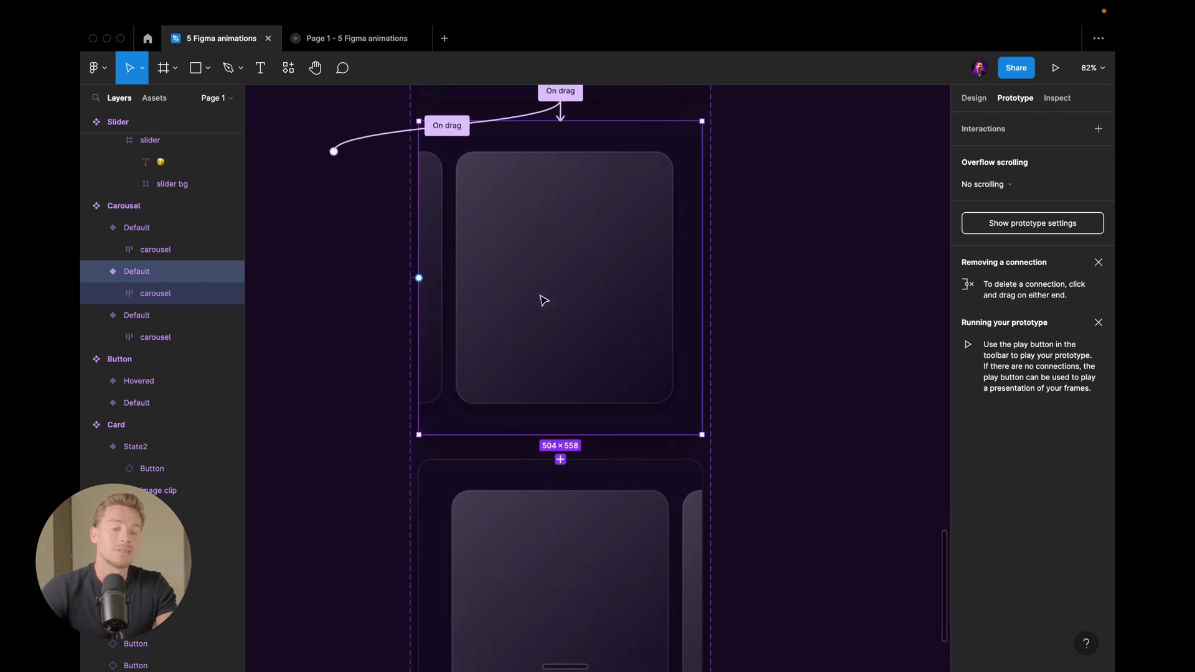
pyautogui.scroll(4, 544, 459)
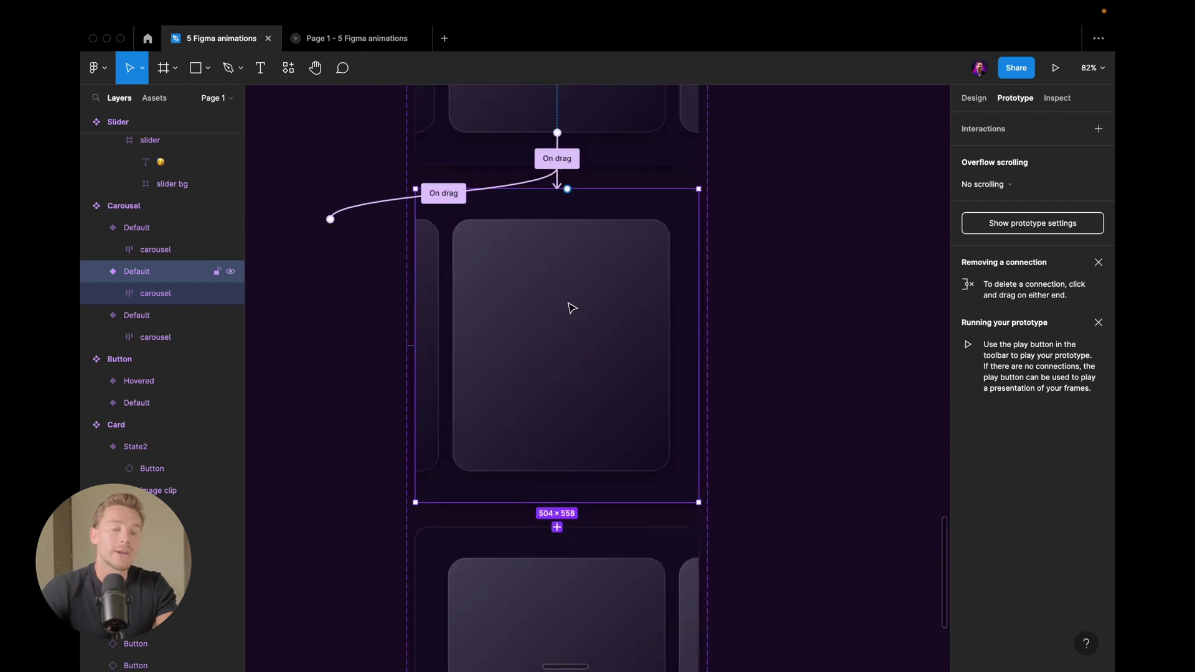
pyautogui.scroll(-4, 572, 307)
pyautogui.scroll(5, 550, 405)
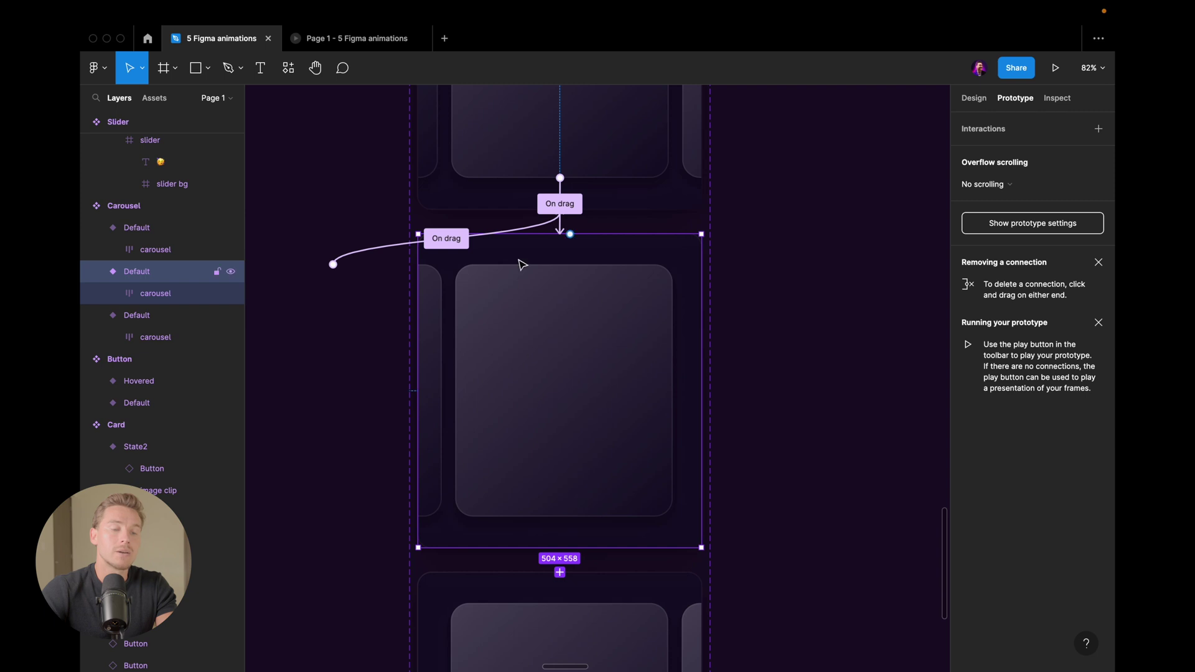
pyautogui.scroll(3, 522, 265)
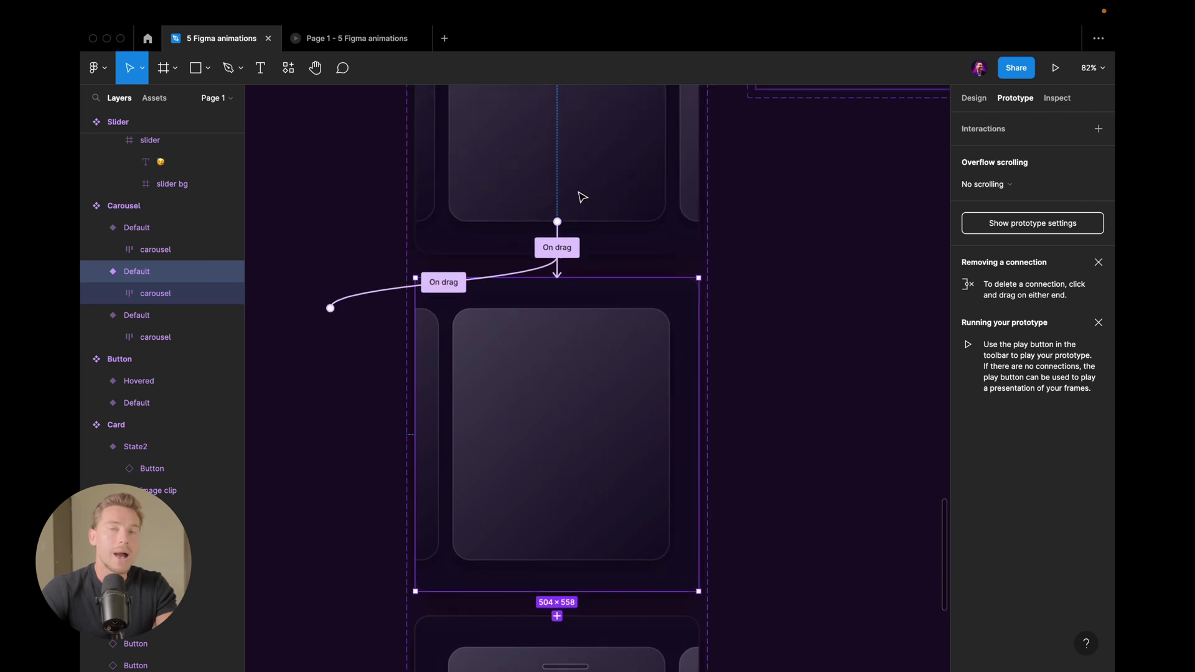
pyautogui.scroll(-5, 579, 236)
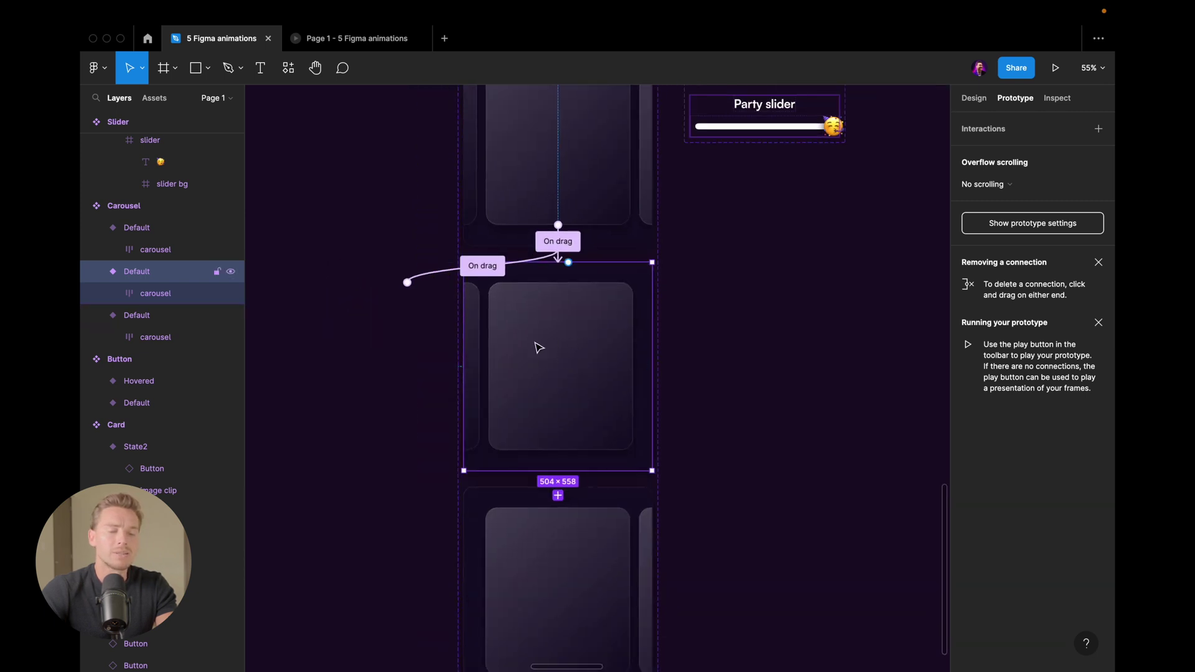
pyautogui.scroll(-3, 579, 405)
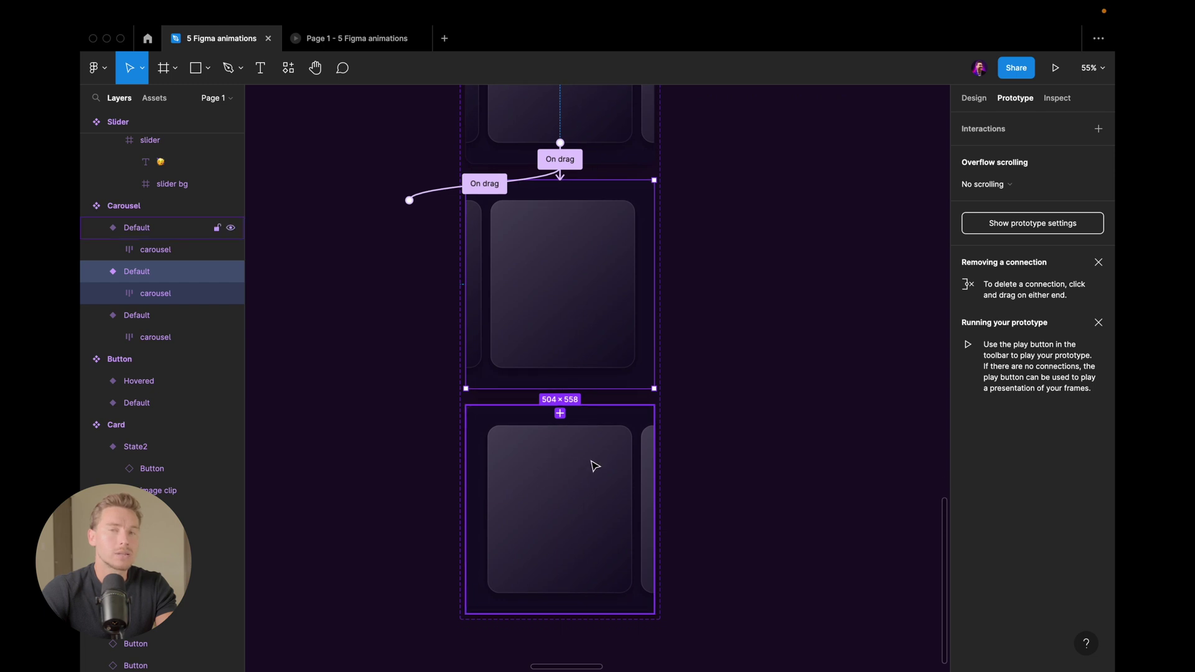
pyautogui.scroll(4, 585, 415)
pyautogui.scroll(3, 570, 280)
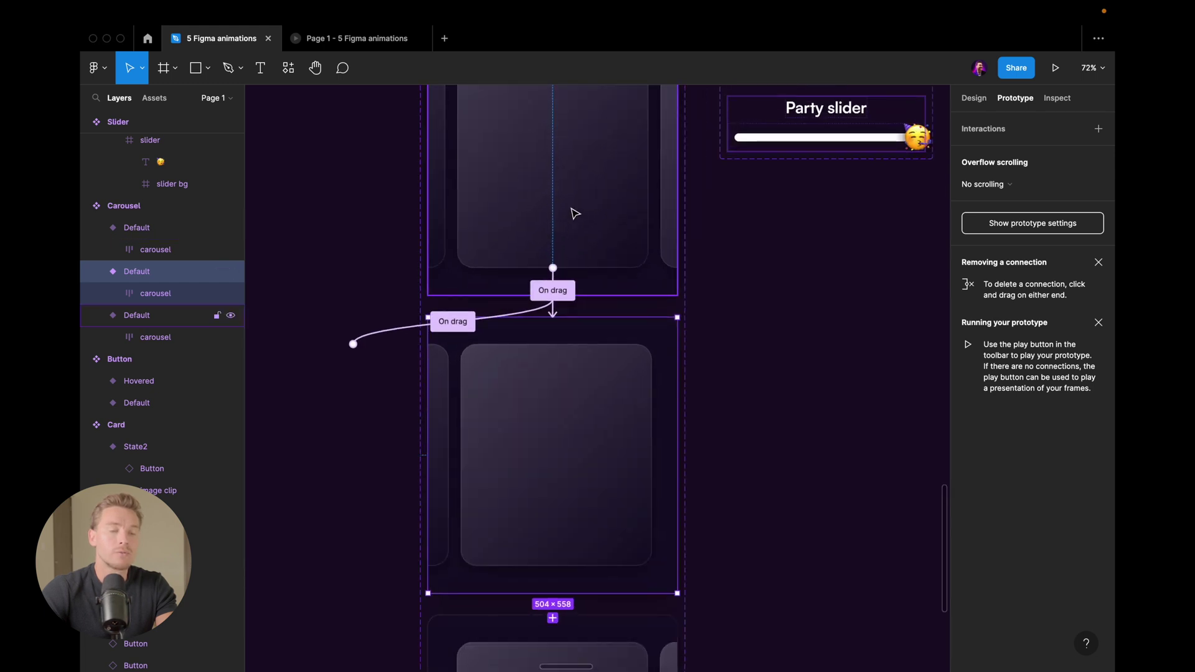
pyautogui.scroll(1, 563, 186)
pyautogui.scroll(-5, 574, 336)
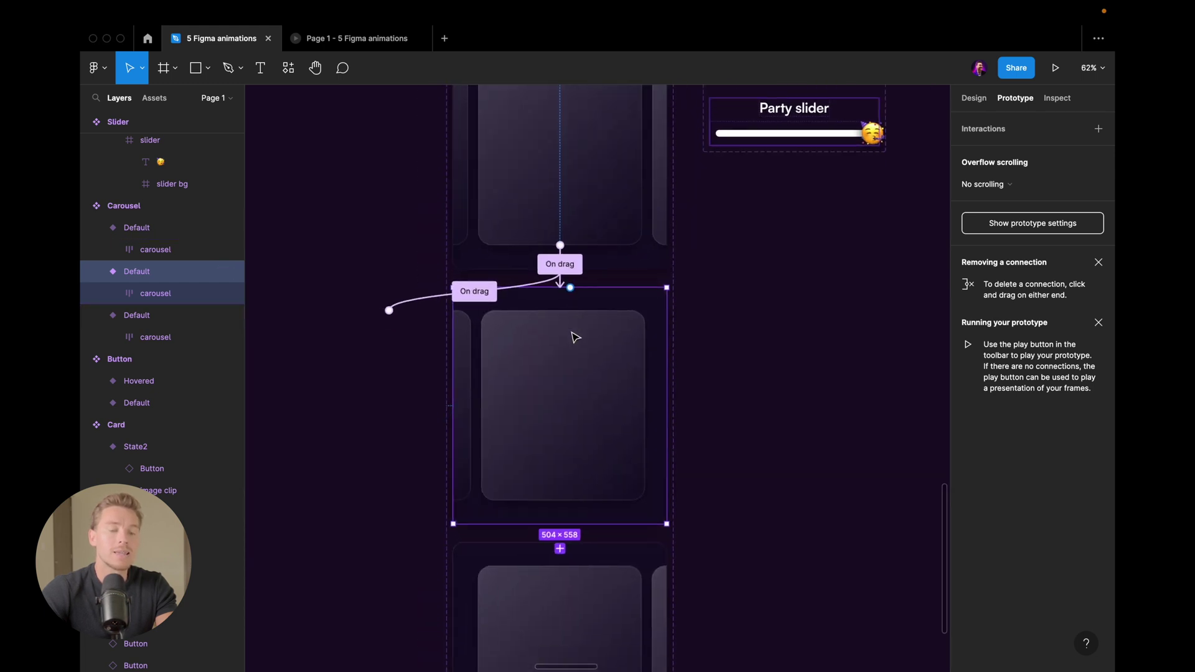
pyautogui.scroll(5, 566, 304)
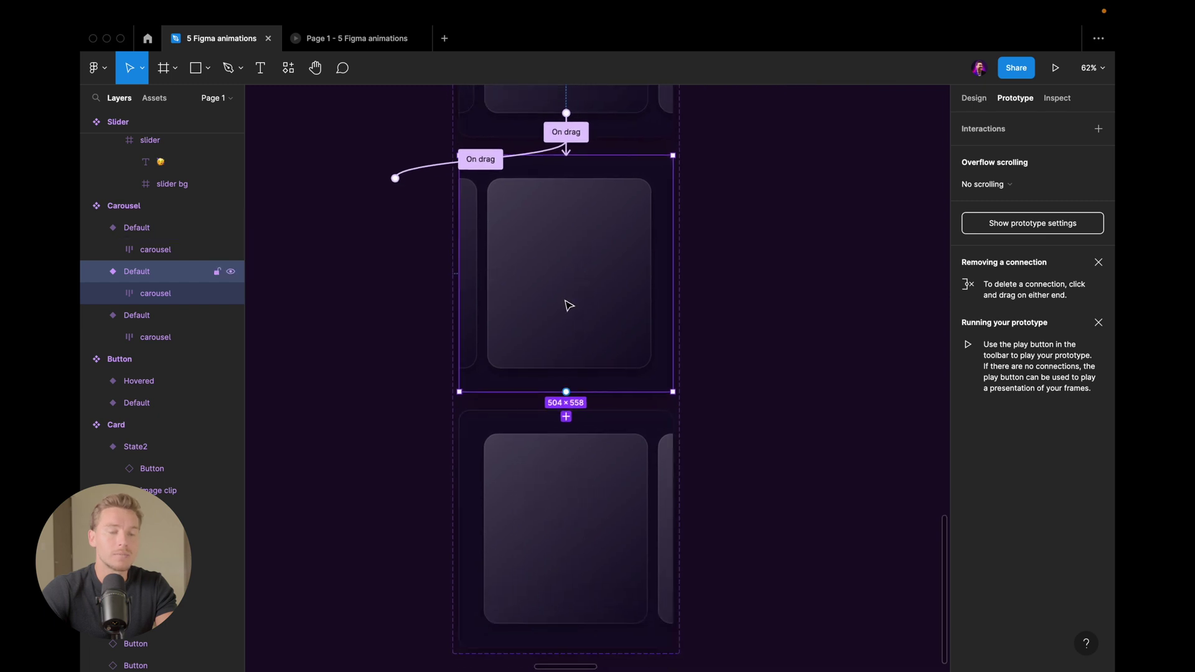
pyautogui.scroll(3, 553, 336)
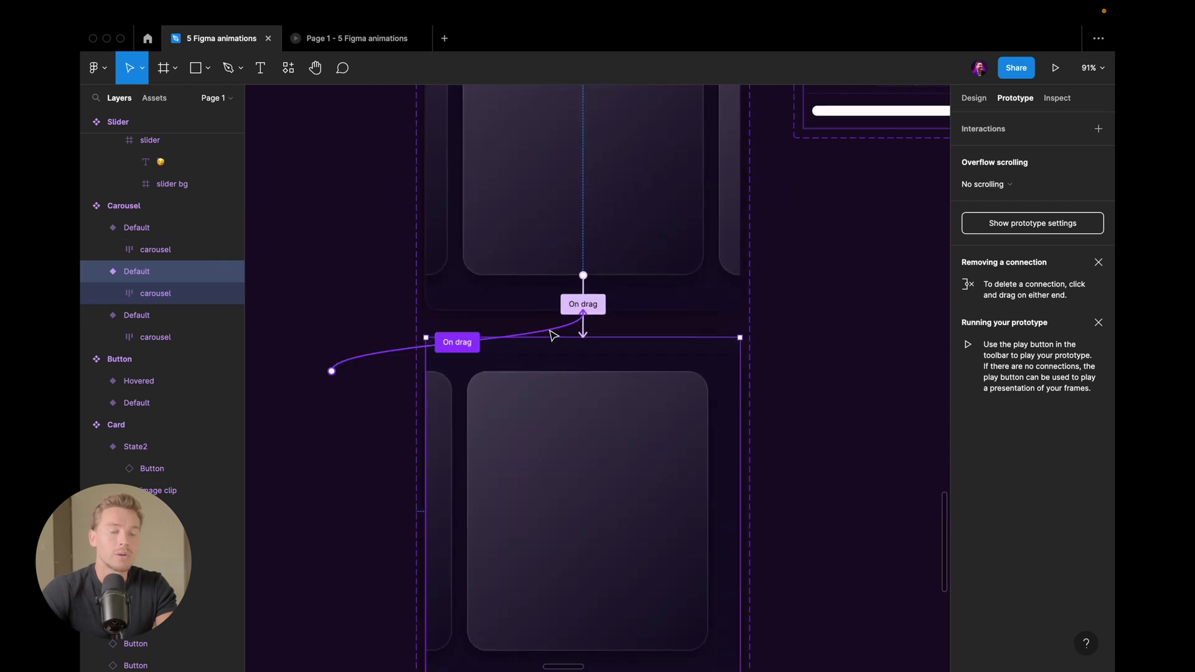
# Step: Open the interaction details of the On drag connection from the middle variant's carousel layer back to the first variant
pyautogui.moveTo(552, 336); pyautogui.dragTo(553, 336)
pyautogui.scroll(-8, 553, 336)
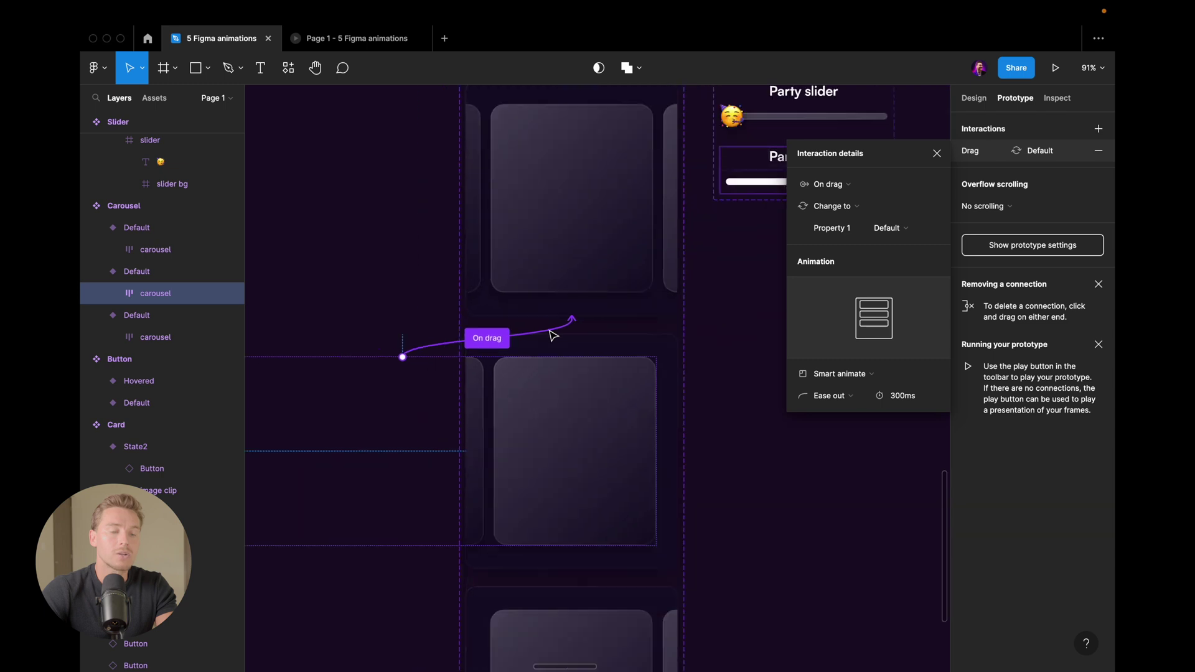
pyautogui.scroll(2, 648, 312)
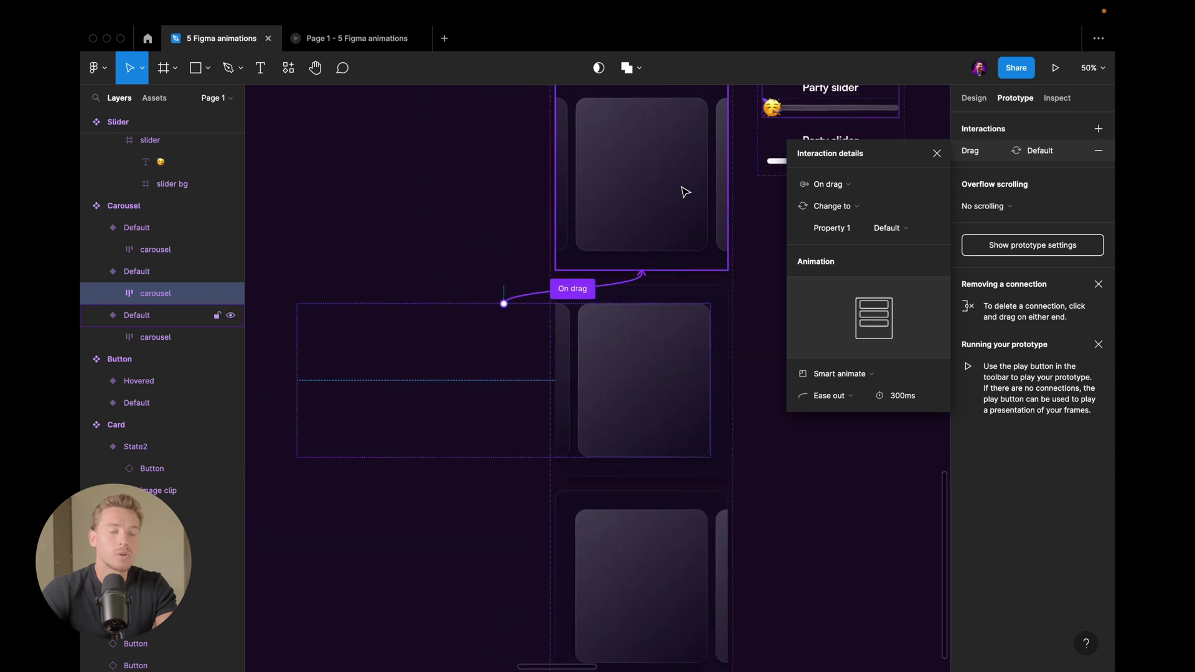
# Step: Close the interaction details and select the last variant's carousel layer to check its On drag connection
pyautogui.scroll(-3, 637, 373)
pyautogui.click(624, 440)
pyautogui.click(627, 440)
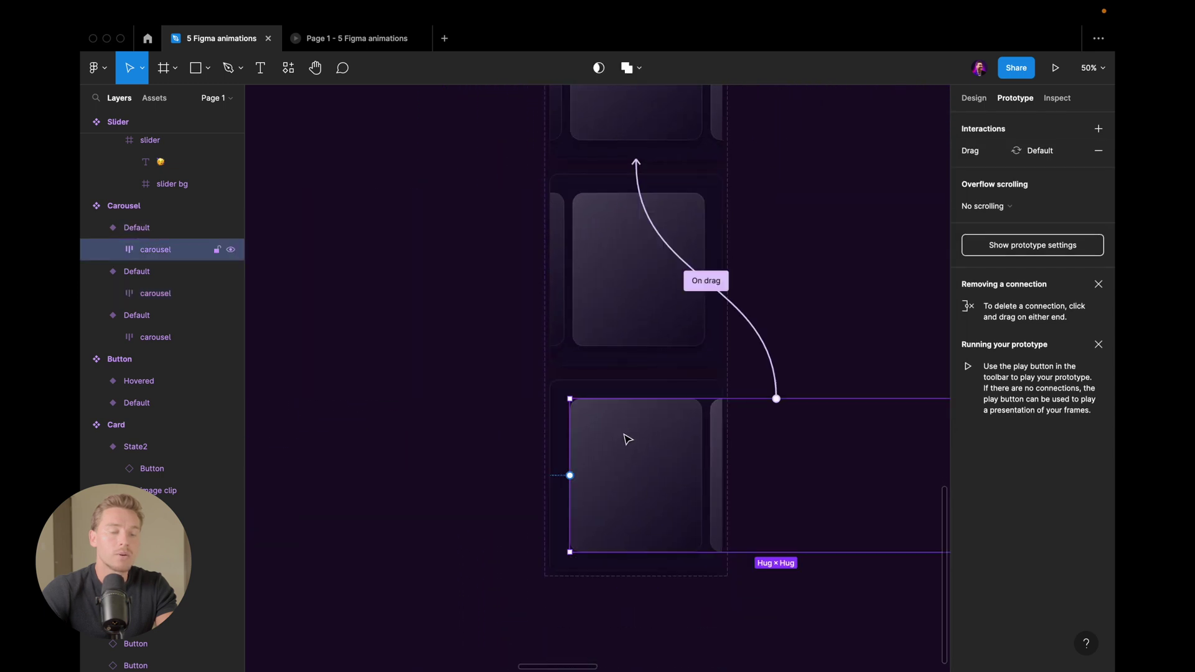
# Step: Open the interaction details of the On drag connection from the last variant's carousel layer to the first variant, and close them
pyautogui.click(772, 344)
pyautogui.scroll(-3, 736, 341)
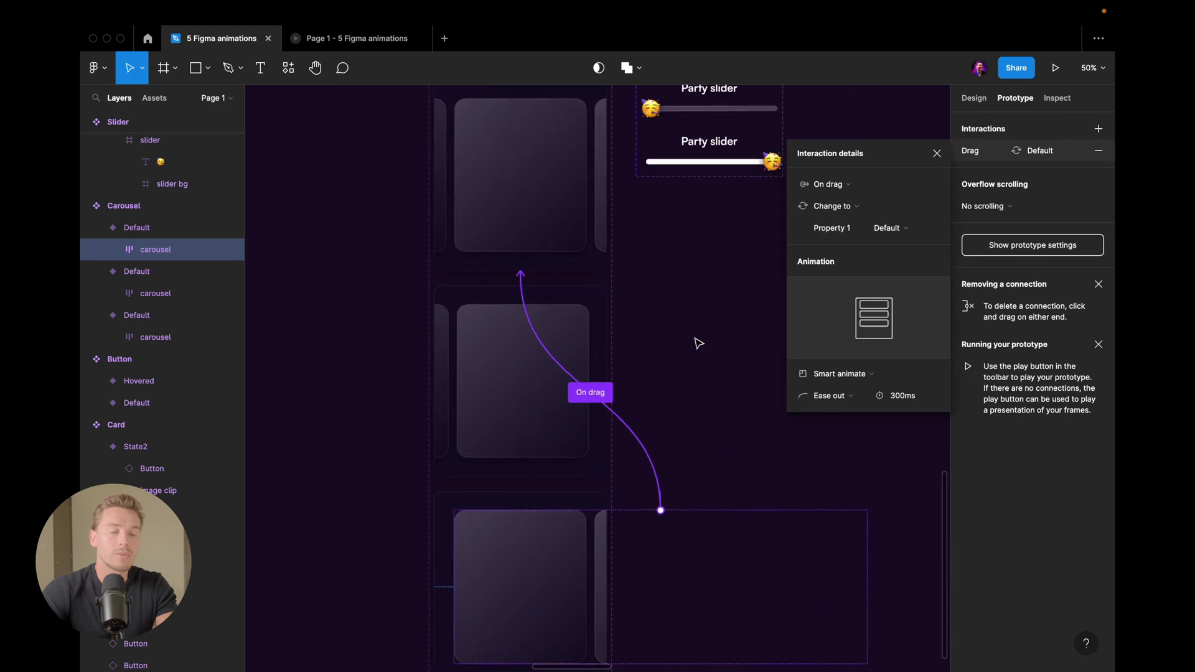
pyautogui.click(697, 304)
pyautogui.scroll(2, 694, 301)
pyautogui.scroll(5, 656, 213)
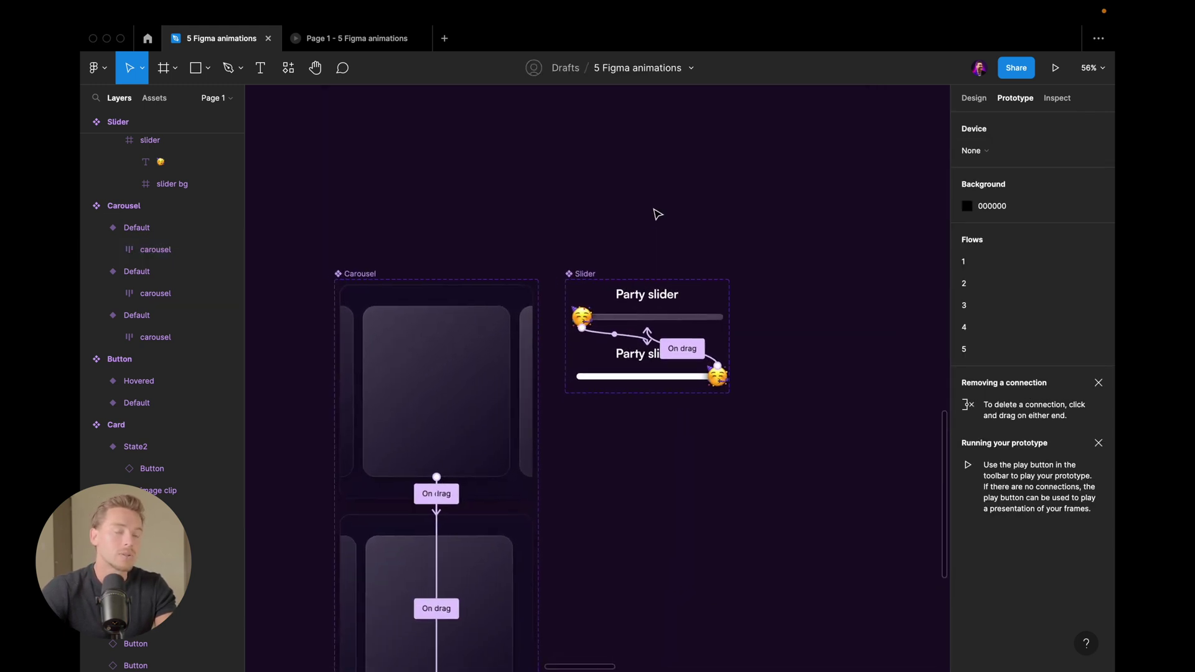
# Step: Look at the Party slider in the prototype preview, return to the design file and select the Slider component's first variant
pyautogui.click(340, 40)
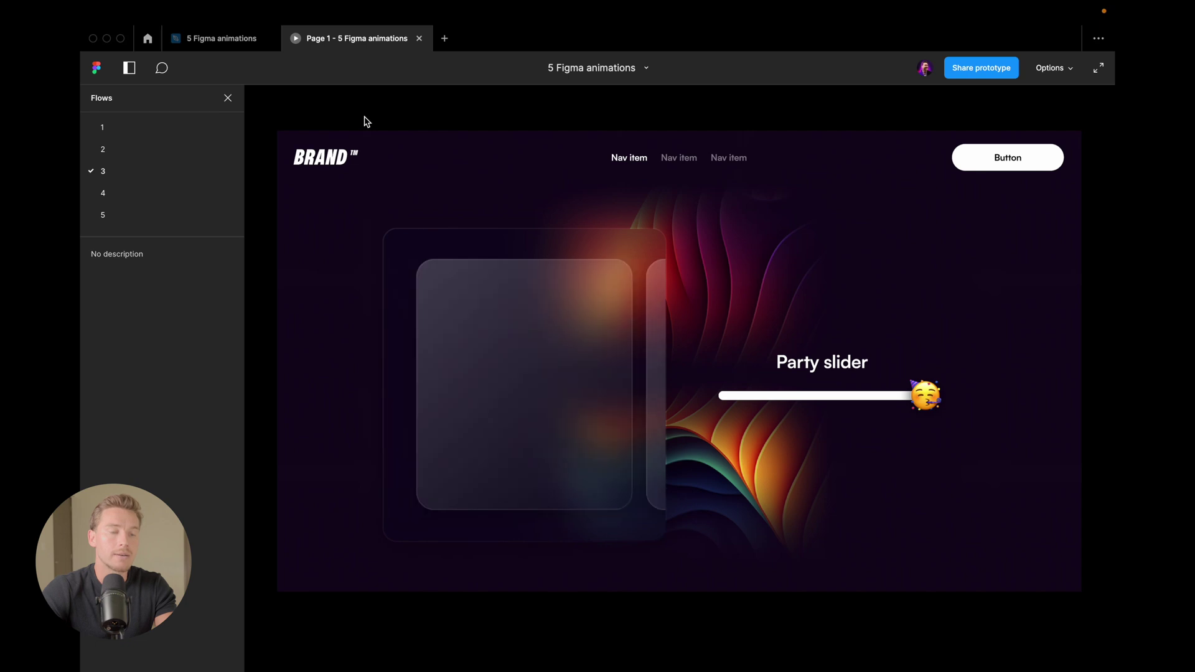
pyautogui.click(221, 38)
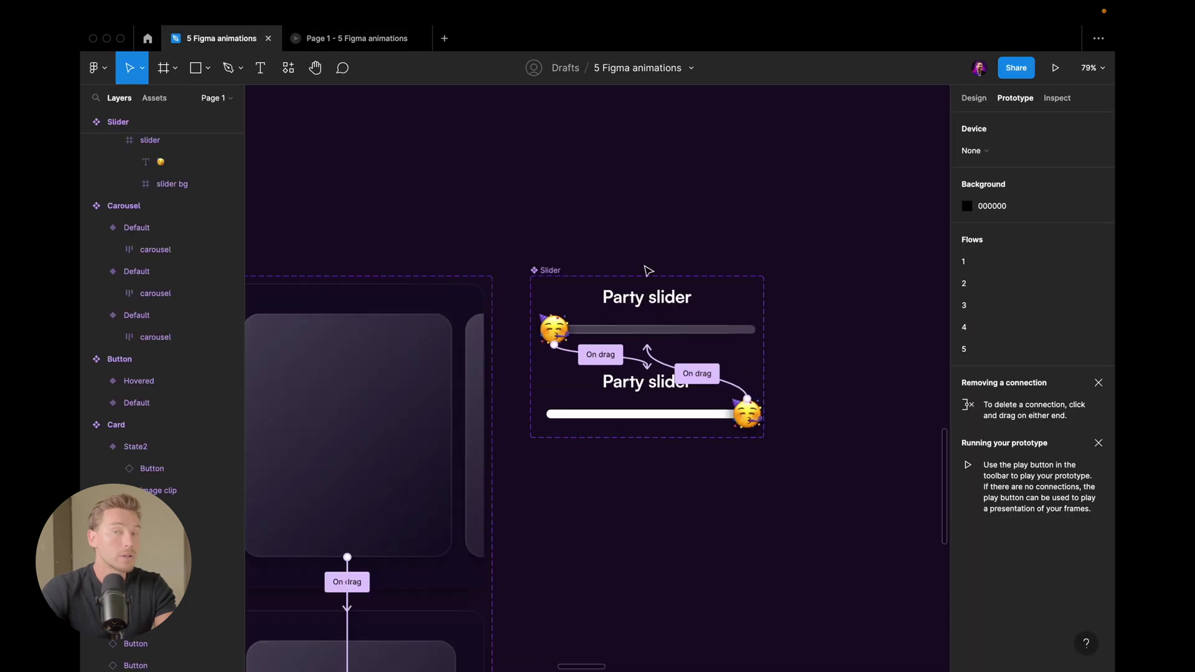
pyautogui.scroll(5, 647, 270)
pyautogui.click(648, 305)
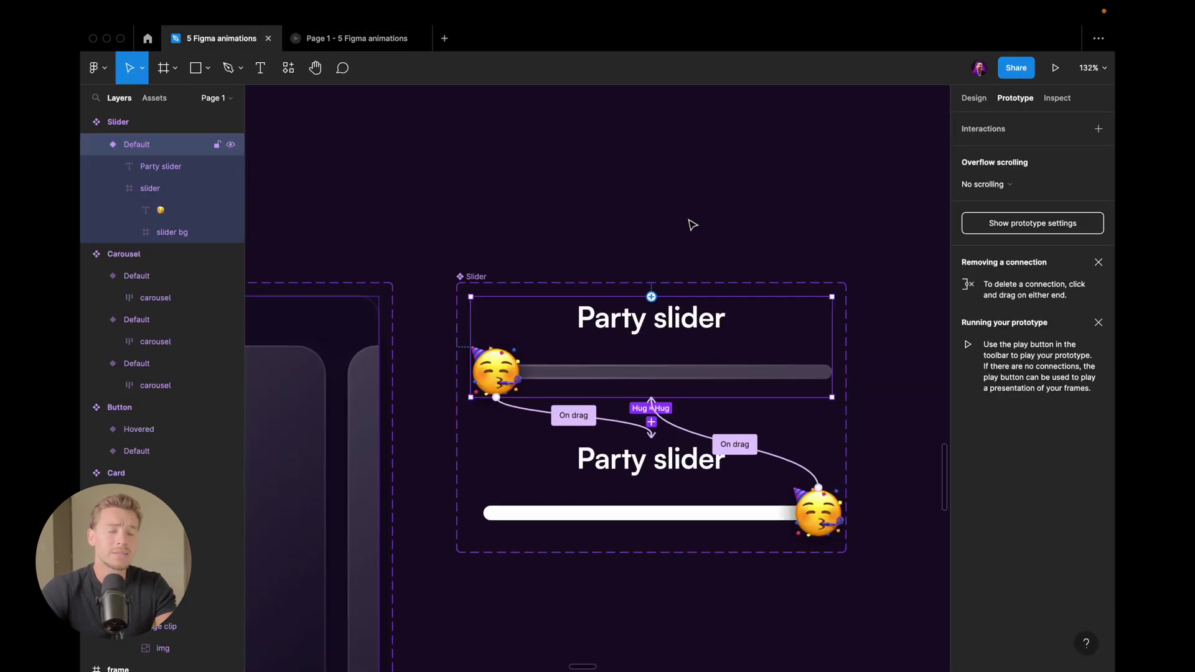
pyautogui.scroll(-2, 688, 225)
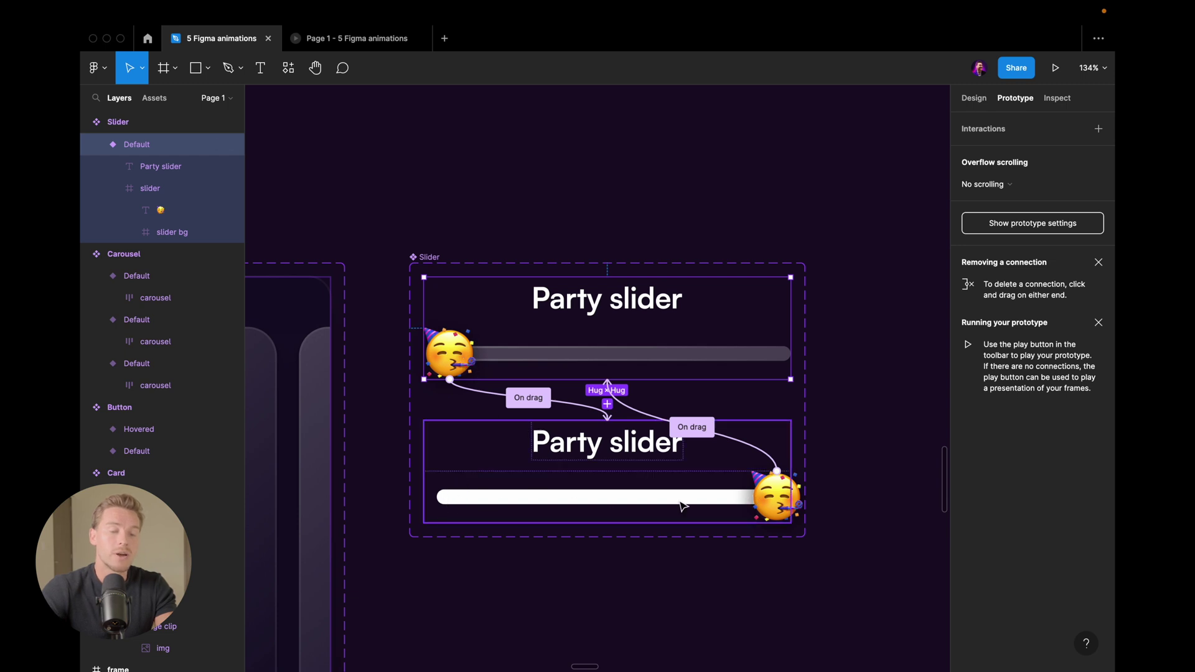
# Step: Select the party emoji in the first Slider variant and open the interaction details of its On drag connection
pyautogui.click(466, 344)
pyautogui.click(461, 351)
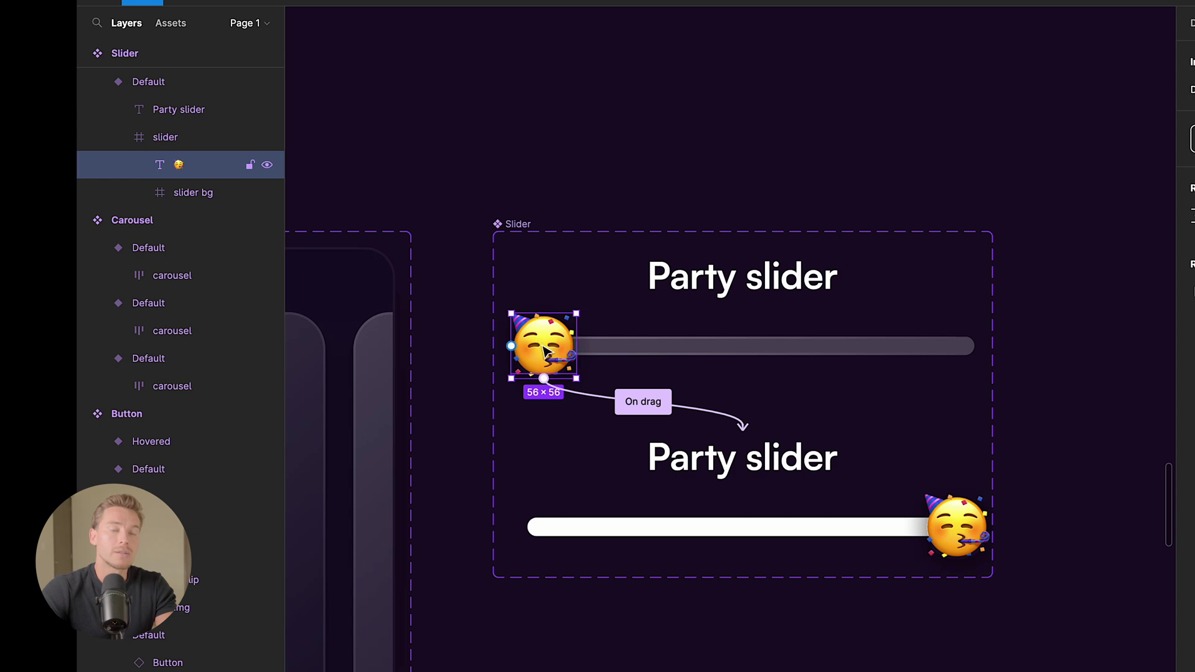
pyautogui.click(578, 395)
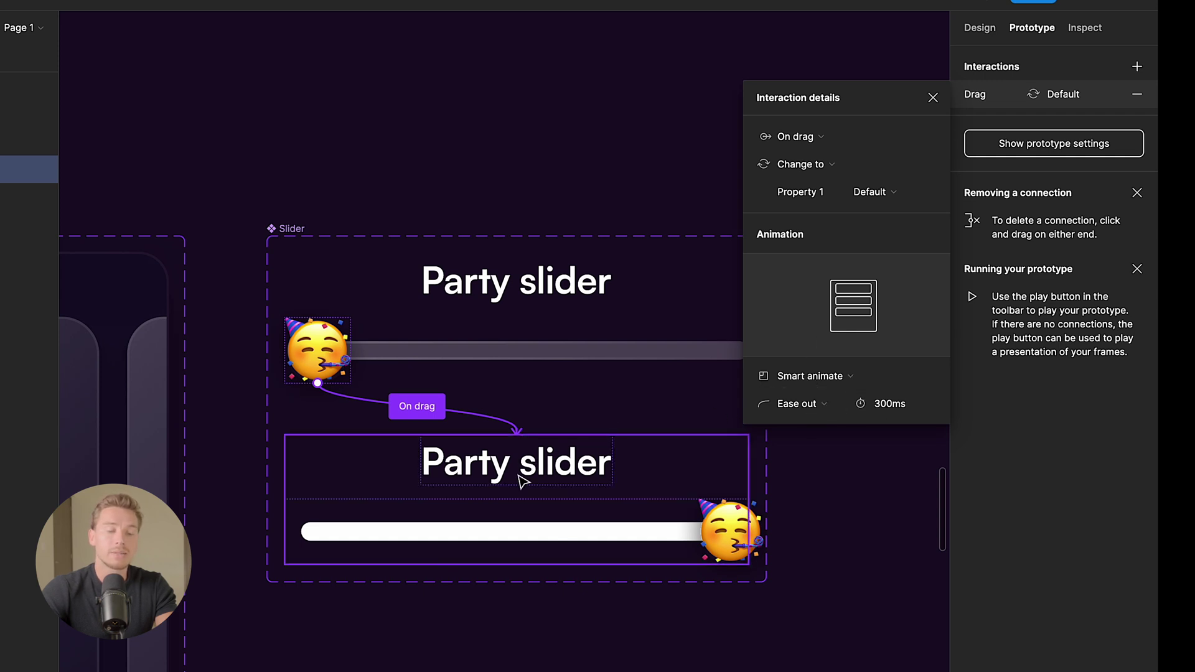
# Step: Shrink the second Slider variant's progress layer to about 157 px wide and stretch it back to 413 px
pyautogui.click(499, 540)
pyautogui.click(461, 537)
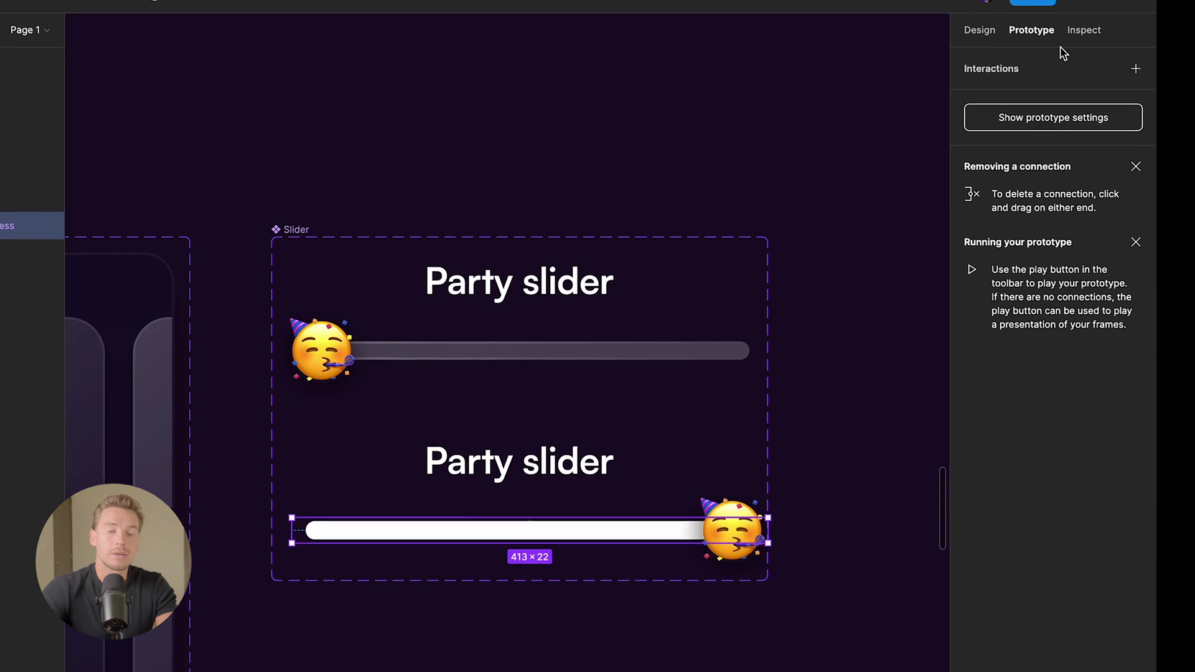
pyautogui.click(976, 31)
pyautogui.moveTo(778, 522); pyautogui.dragTo(407, 514)
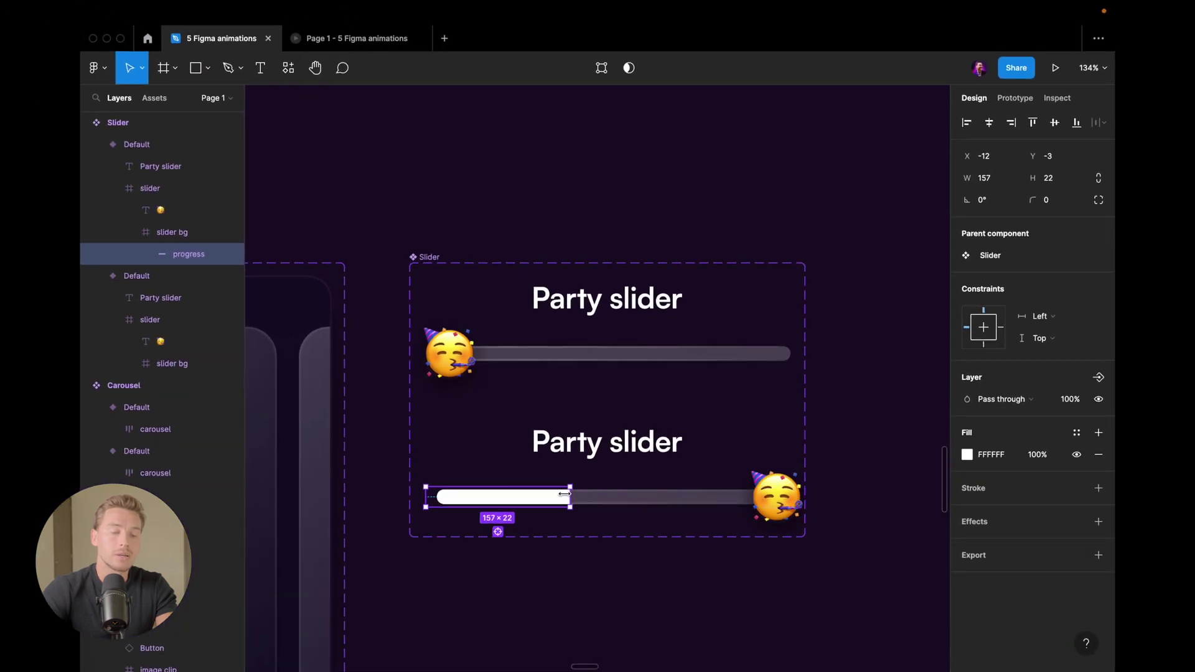
pyautogui.moveTo(493, 491); pyautogui.dragTo(804, 496)
# Step: Move the party emoji in the second Slider variant slightly outward to X 359
pyautogui.click(777, 503)
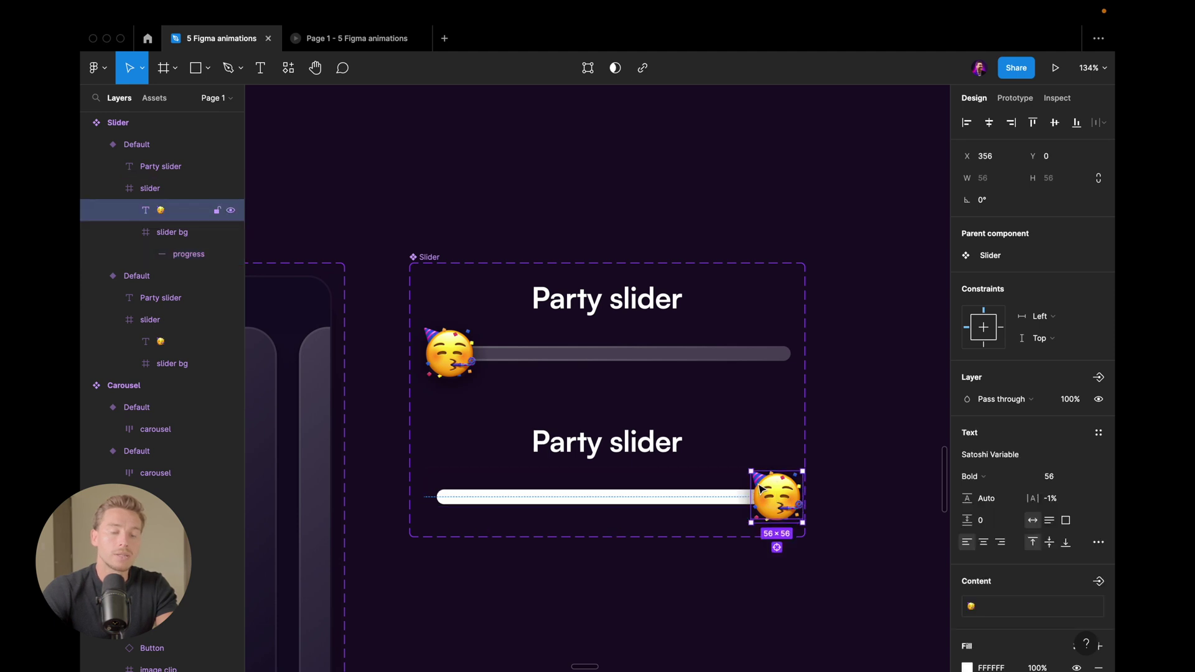
pyautogui.moveTo(778, 505)
pyautogui.mouseDown()
pyautogui.moveTo(479, 508)
pyautogui.moveTo(792, 511)
pyautogui.mouseUp()
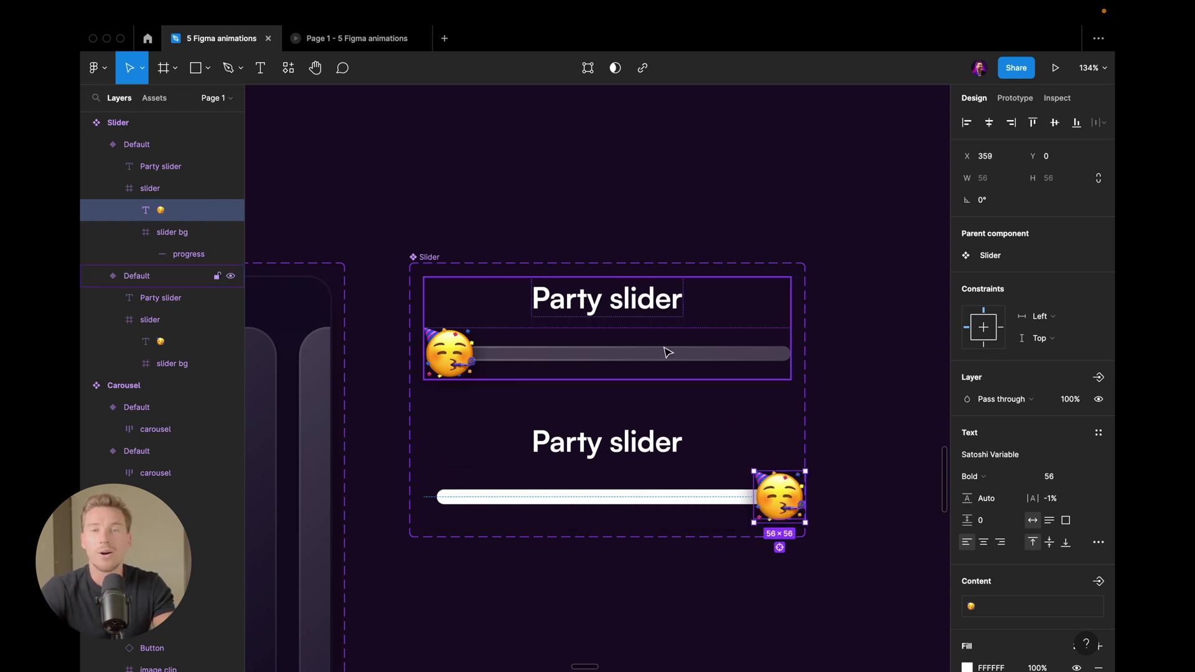
# Step: Compare the second Slider variant's progress layer and slider bg frame with the first variant's slider bg frame
pyautogui.click(494, 496)
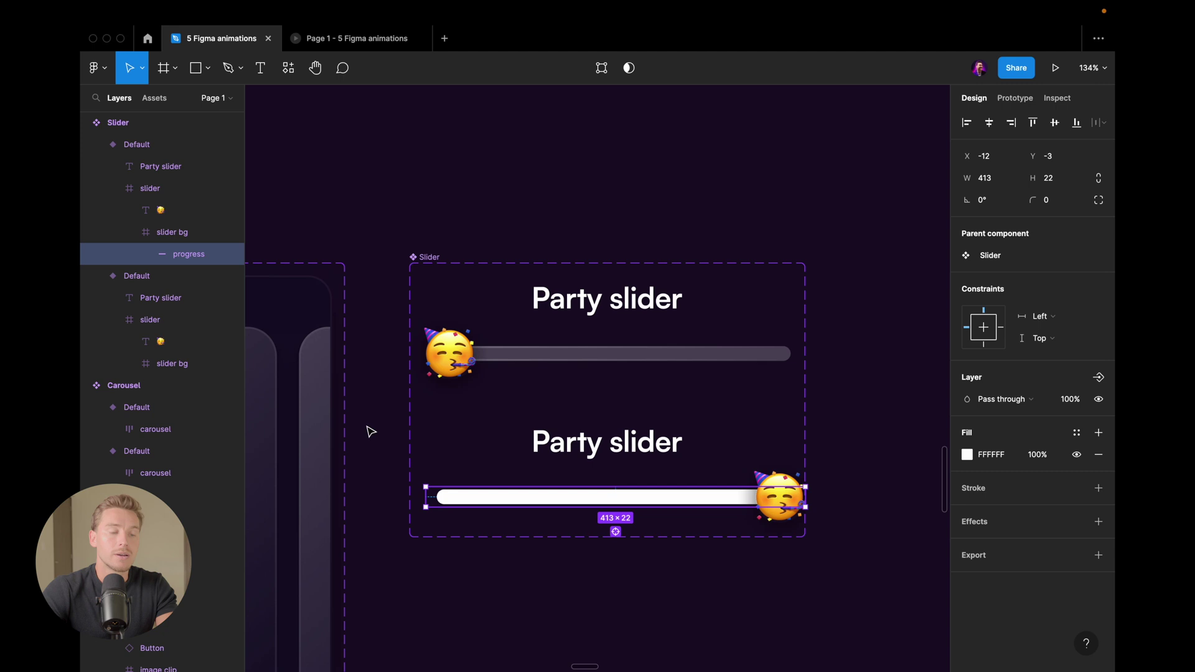
pyautogui.click(178, 235)
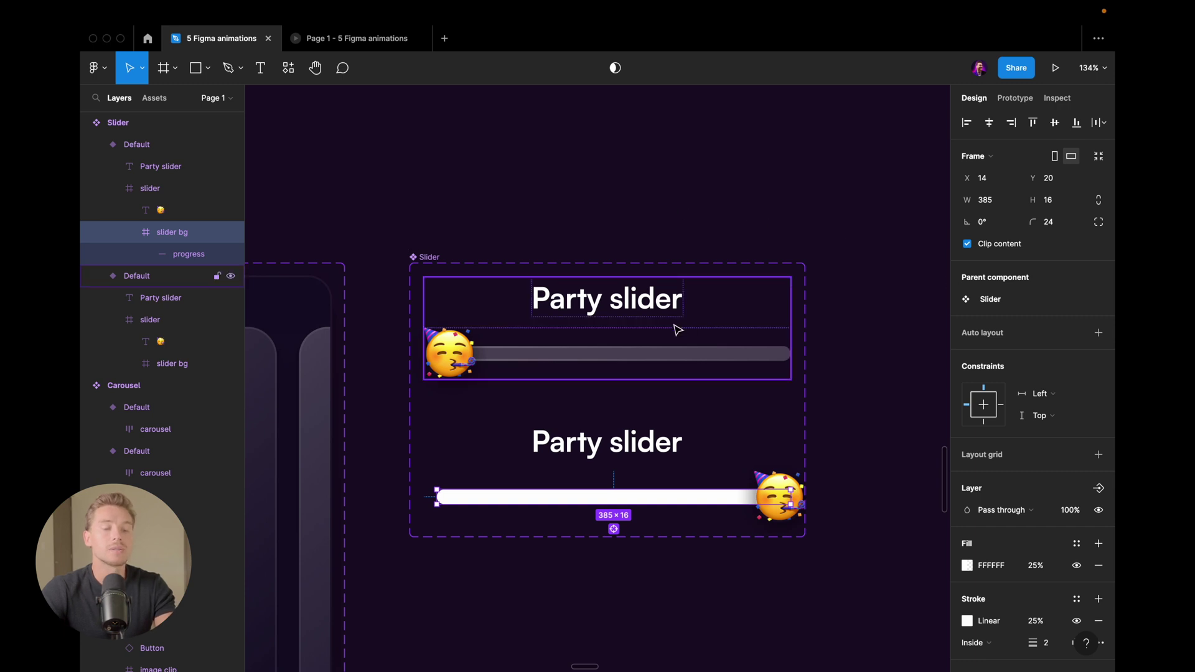
pyautogui.scroll(3, 614, 360)
pyautogui.click(635, 349)
pyautogui.scroll(3, 559, 389)
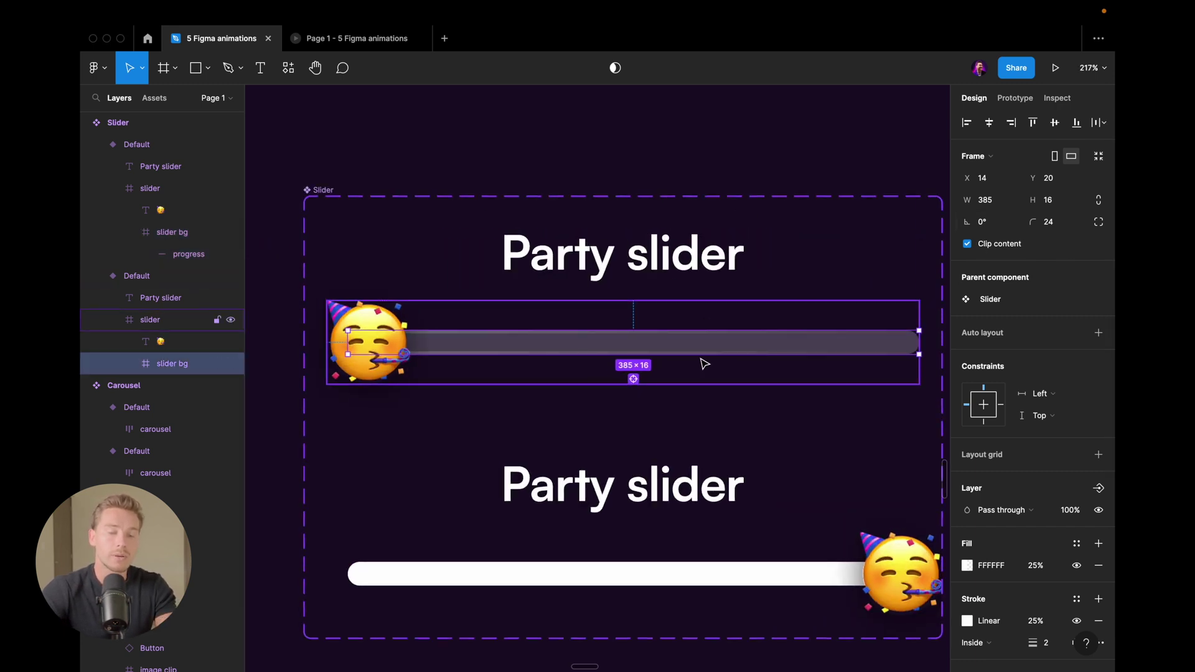
pyautogui.scroll(-2, 688, 353)
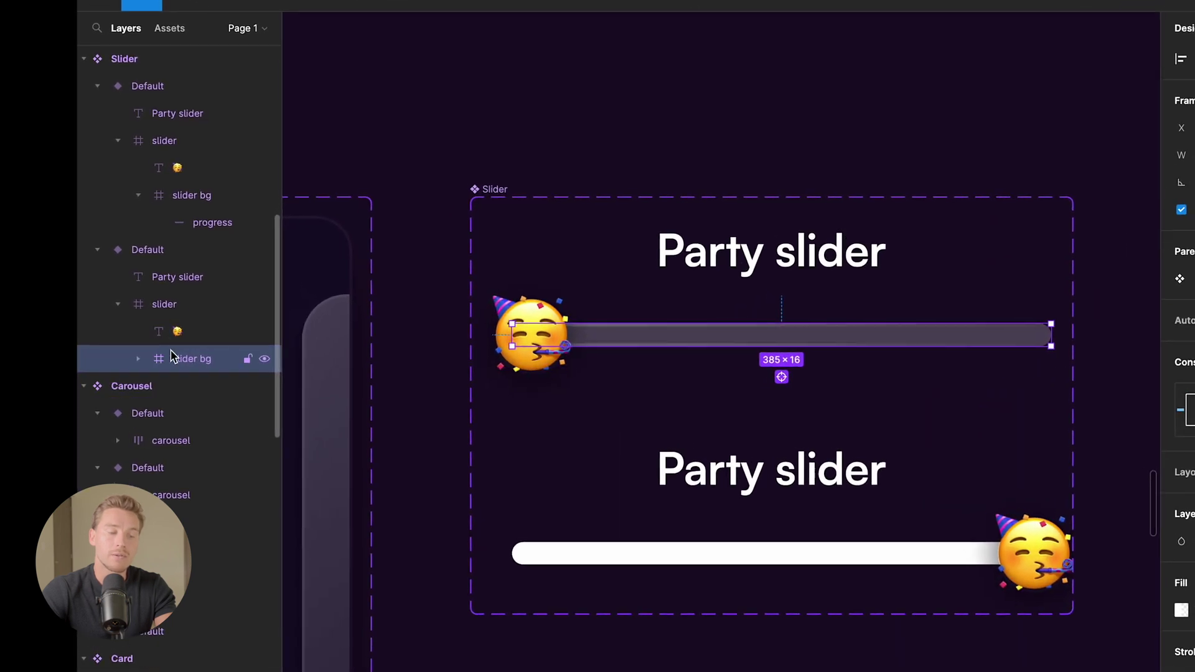
# Step: Select the progress layer inside the first Slider variant's slider bg and narrow it to a sliver behind the emoji
pyautogui.click(128, 363)
pyautogui.click(205, 387)
pyautogui.scroll(2, 493, 333)
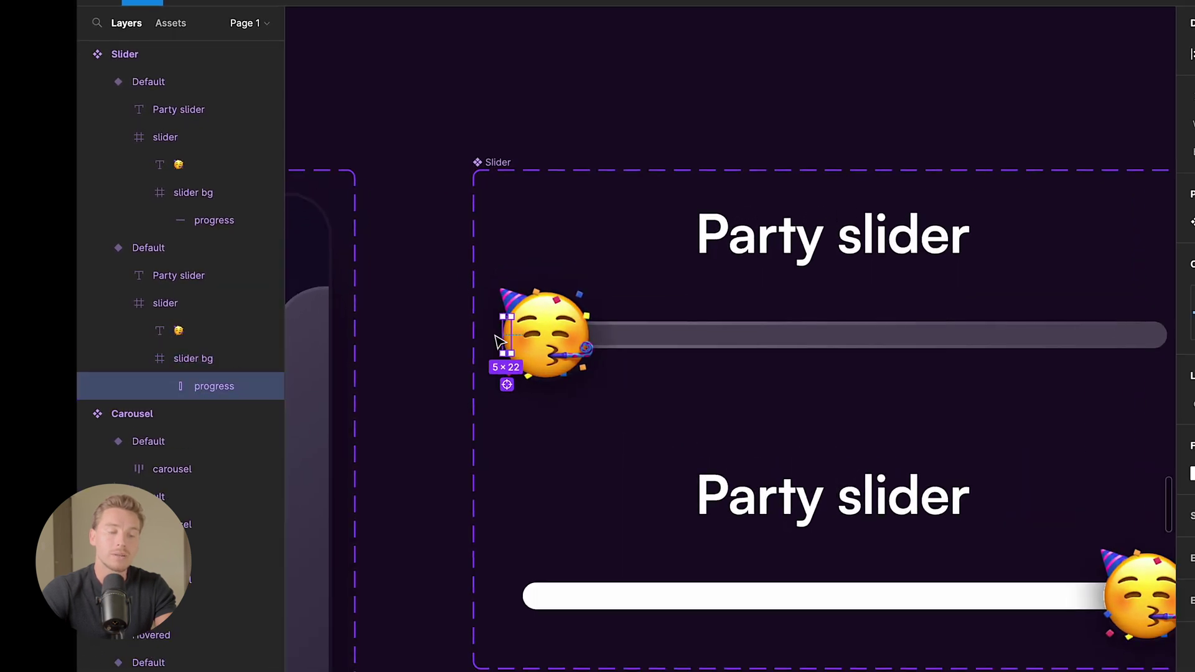
pyautogui.moveTo(613, 335); pyautogui.dragTo(511, 335)
pyautogui.scroll(-1, 621, 336)
pyautogui.scroll(-3, 620, 337)
# Step: Adjust the width of the second Slider variant's progress layer at its end behind the emoji, and deselect it
pyautogui.click(609, 442)
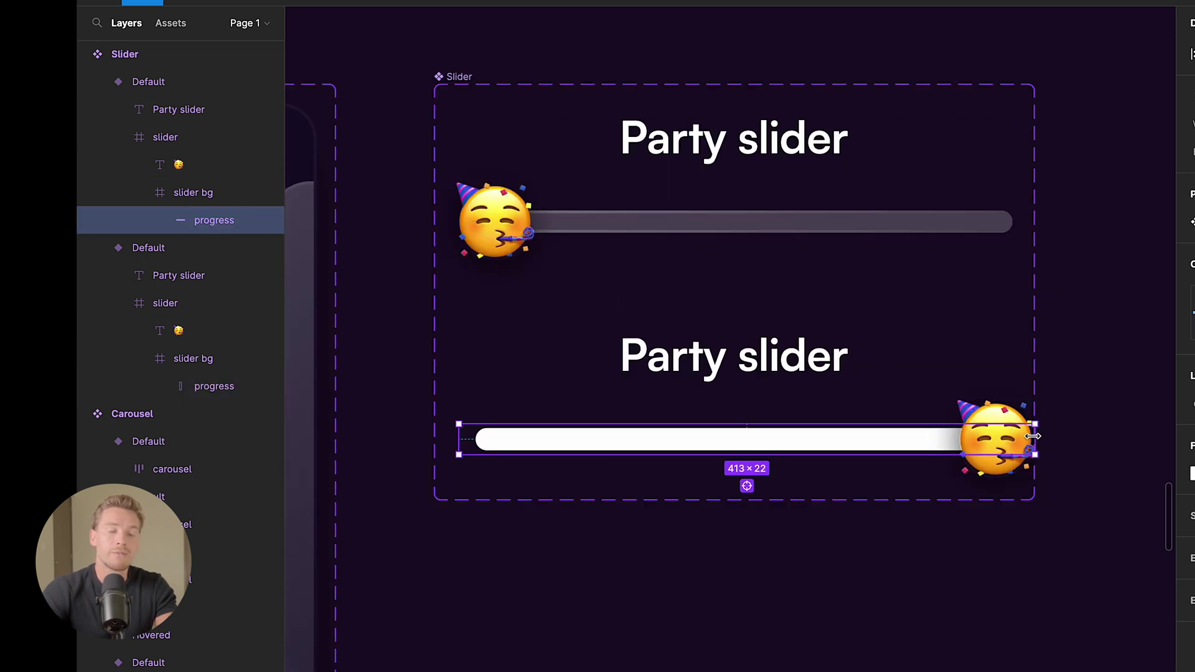
pyautogui.moveTo(1030, 443)
pyautogui.mouseDown()
pyautogui.moveTo(889, 443)
pyautogui.moveTo(1012, 447)
pyautogui.mouseUp()
pyautogui.press('Escape')
pyautogui.scroll(2, 982, 361)
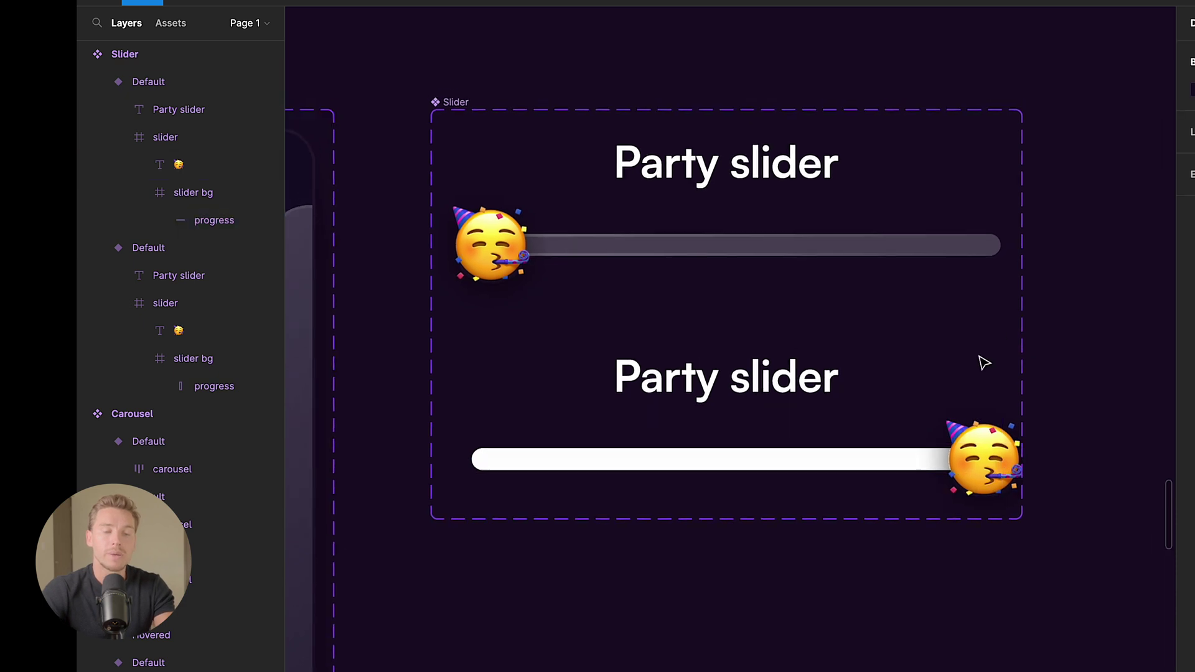
# Step: Test the Party slider's emoji handle in flow 3 of the prototype preview and return to the design file
pyautogui.scroll(-5, 1024, 311)
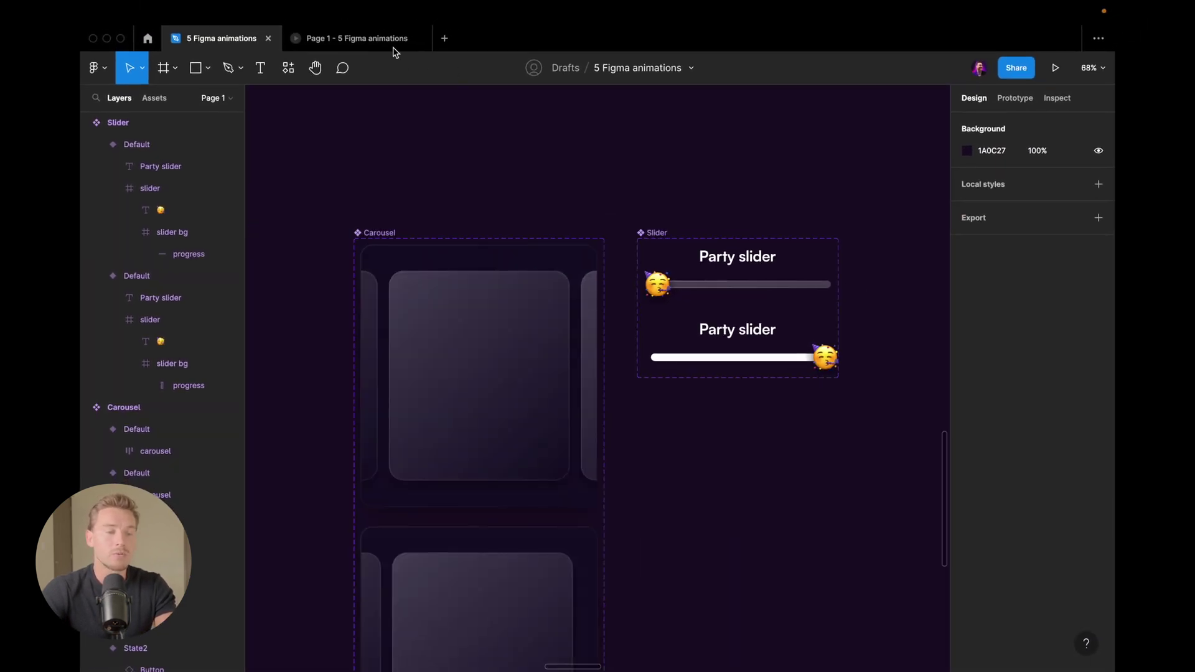
pyautogui.click(393, 49)
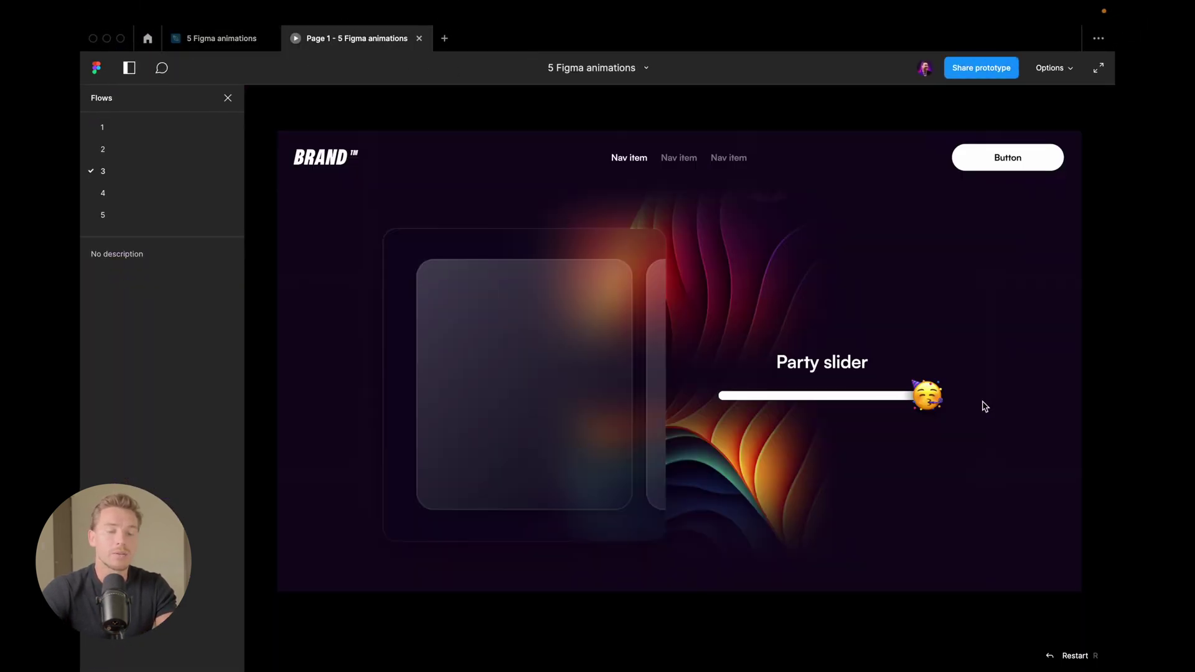
pyautogui.moveTo(917, 401)
pyautogui.mouseDown()
pyautogui.moveTo(727, 404)
pyautogui.moveTo(917, 406)
pyautogui.moveTo(771, 416)
pyautogui.moveTo(927, 416)
pyautogui.mouseUp()
pyautogui.click(200, 39)
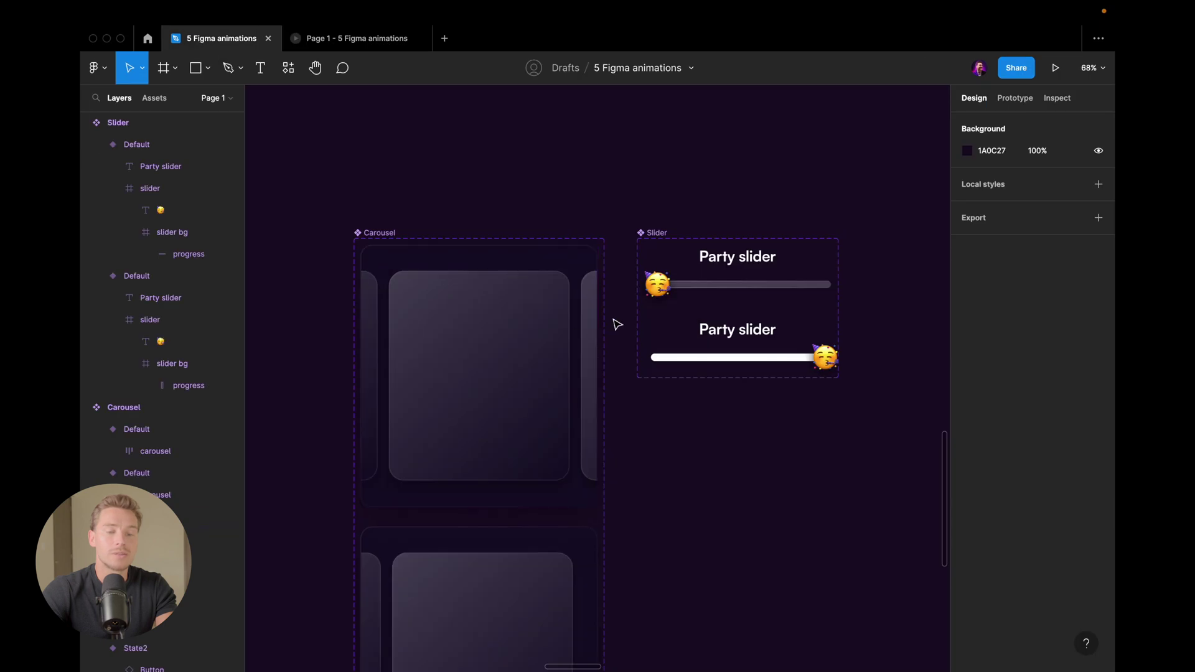
# Step: Go to the 4. Delayed Interactions section of the canvas and examine its example frame
pyautogui.scroll(-3, 699, 173)
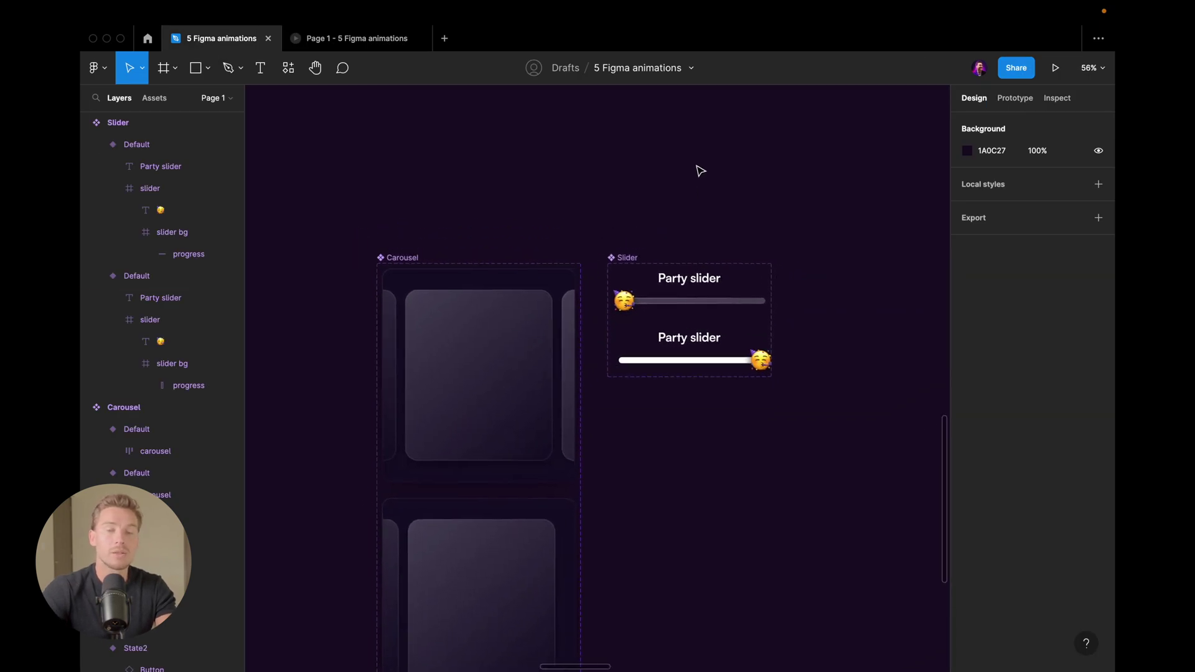
pyautogui.scroll(-5, 698, 171)
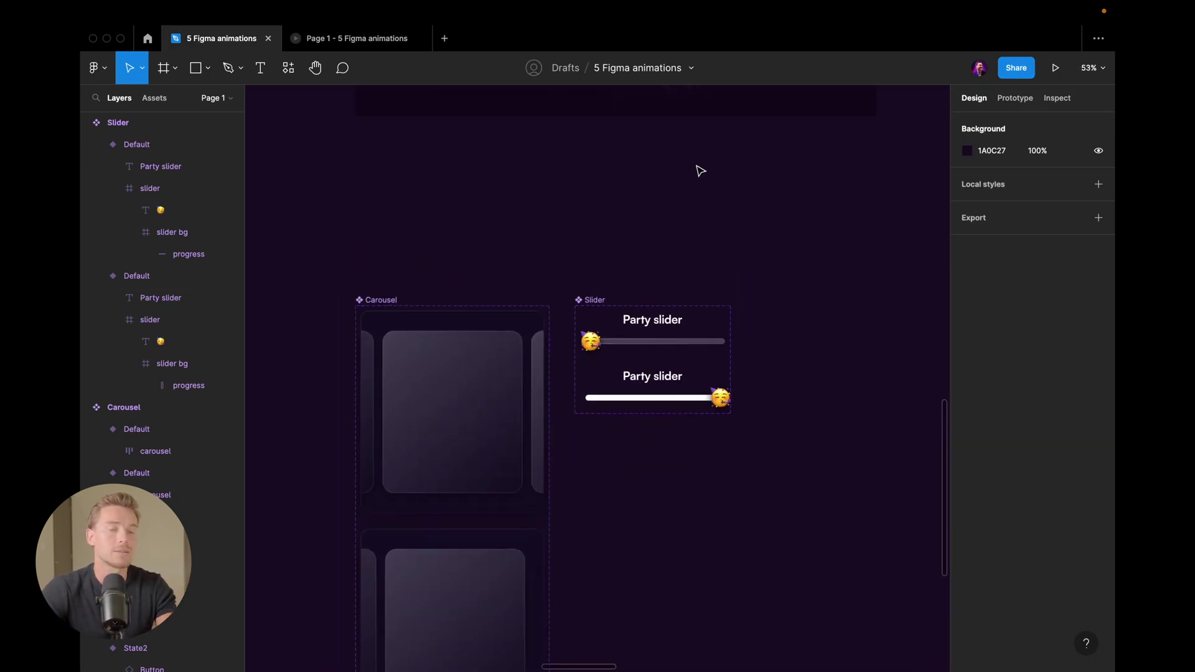
pyautogui.scroll(5, 699, 169)
pyautogui.scroll(-2, 699, 169)
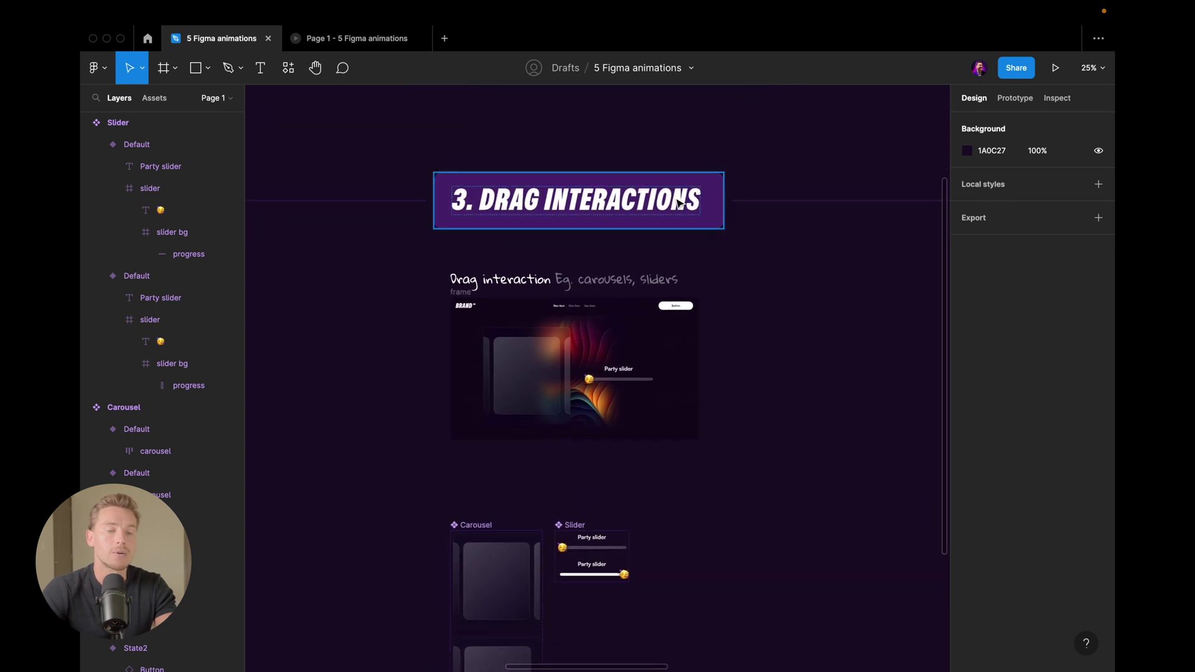
pyautogui.scroll(-1, 679, 202)
pyautogui.hscroll(10, 679, 202)
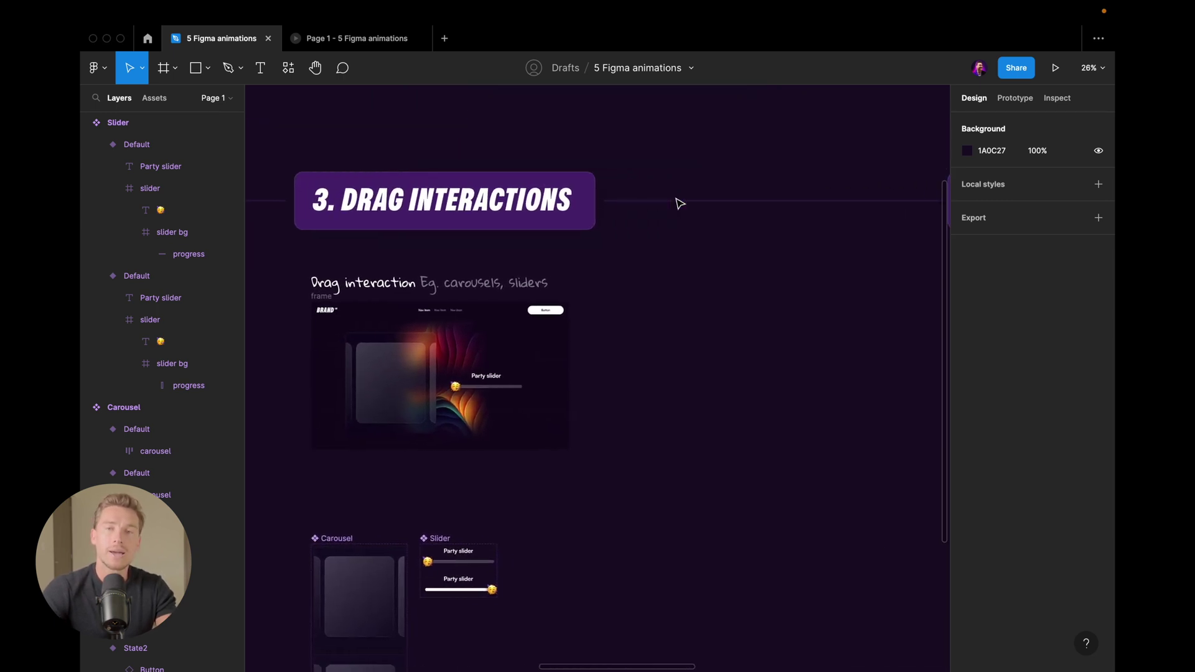
pyautogui.hscroll(10, 678, 206)
pyautogui.scroll(3, 669, 209)
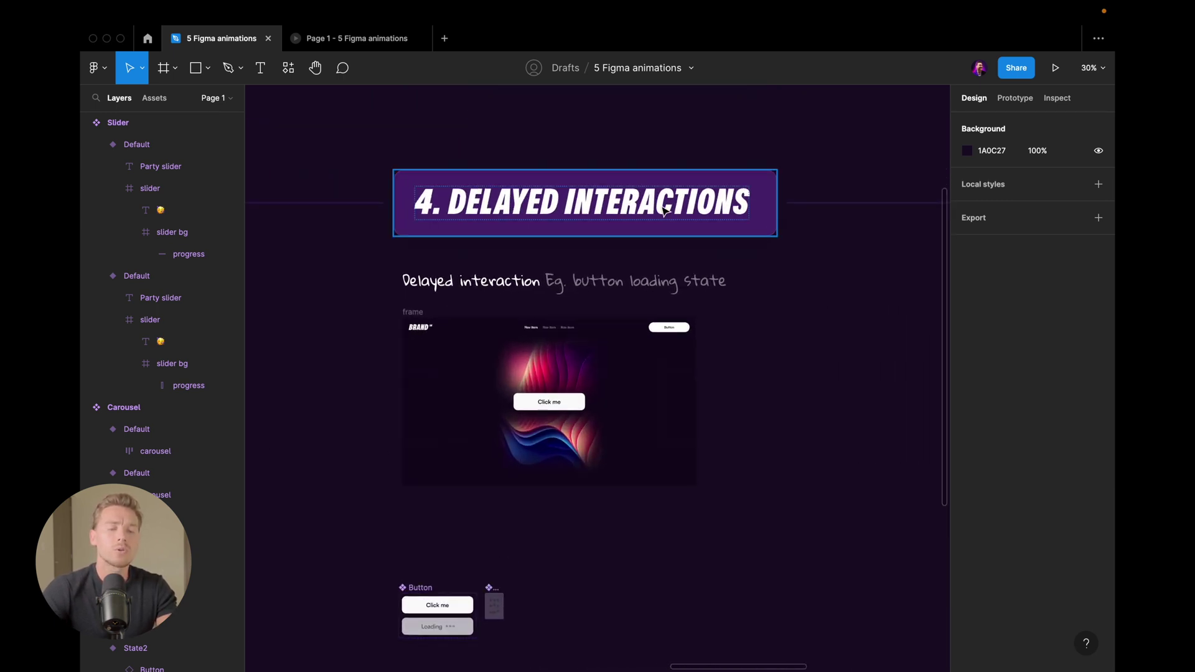
pyautogui.scroll(4, 665, 211)
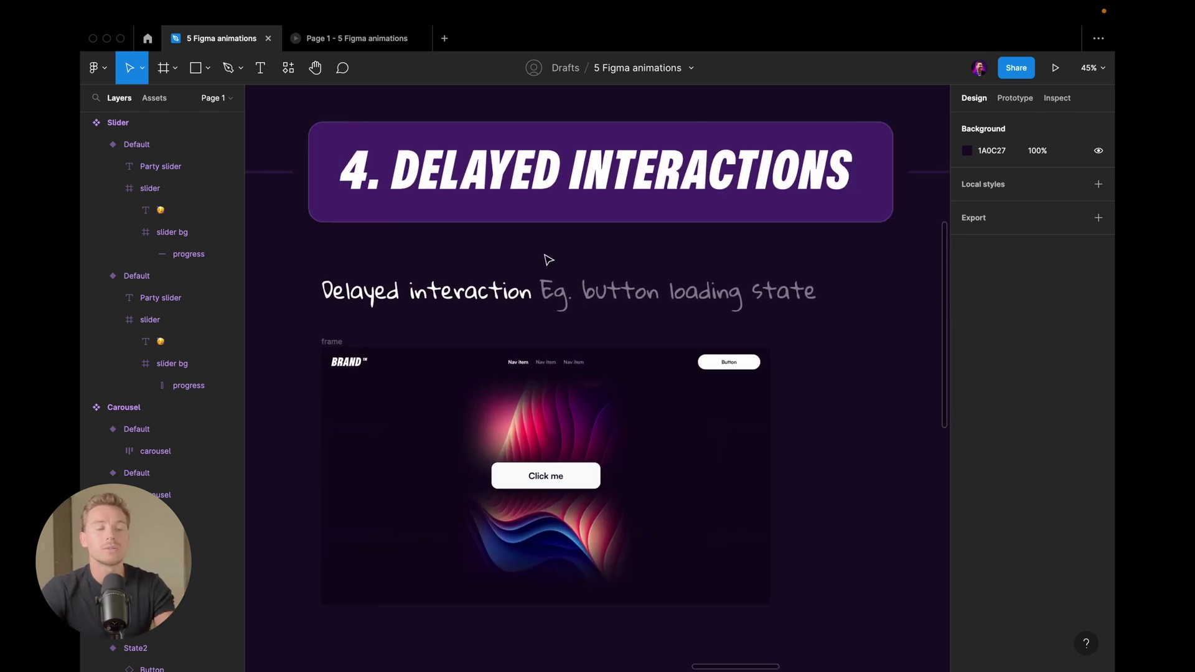
# Step: Run flow 4 in the prototype preview and trigger the Click me button twice to test its loading state
pyautogui.click(352, 46)
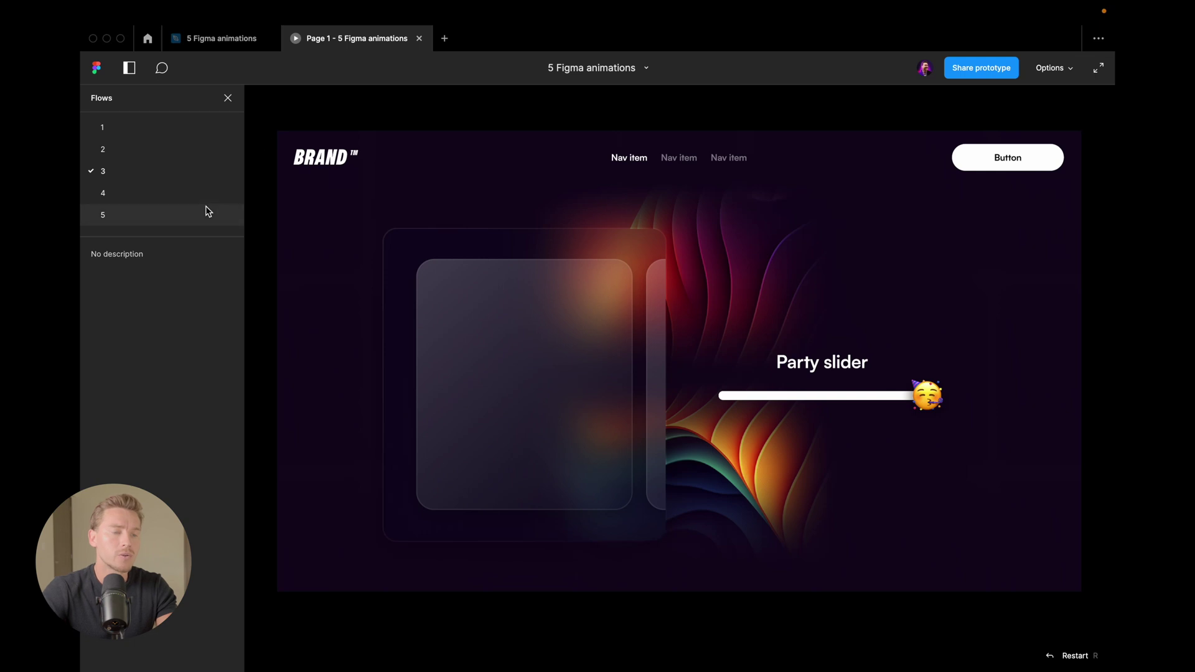
pyautogui.click(128, 193)
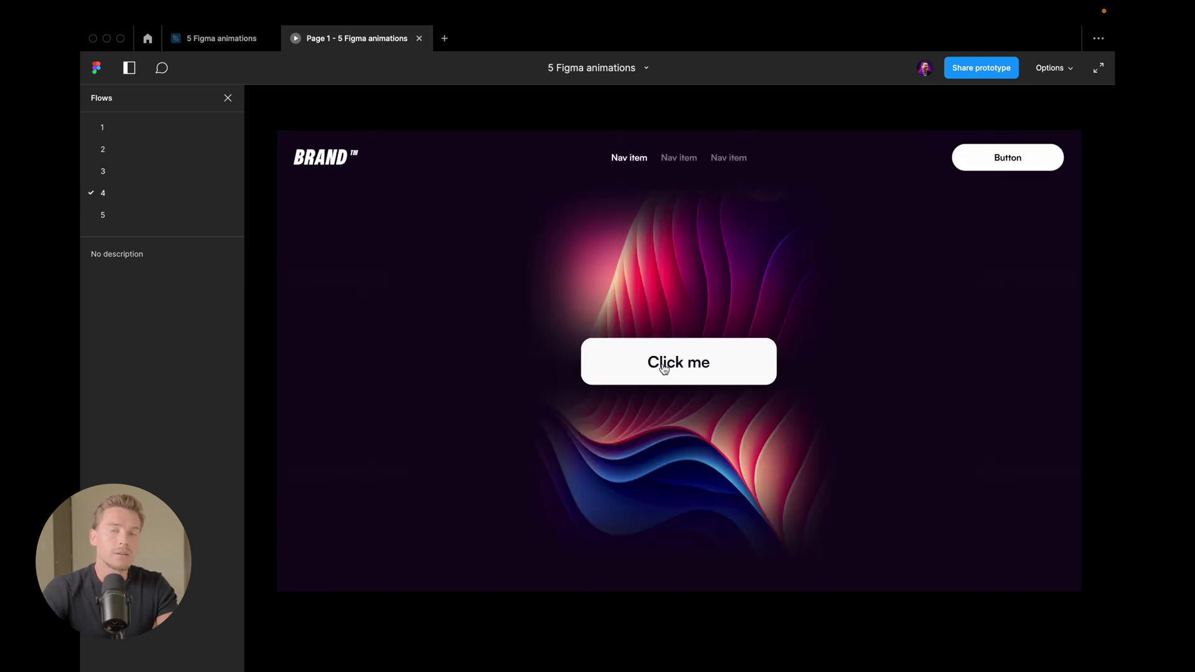
pyautogui.click(664, 369)
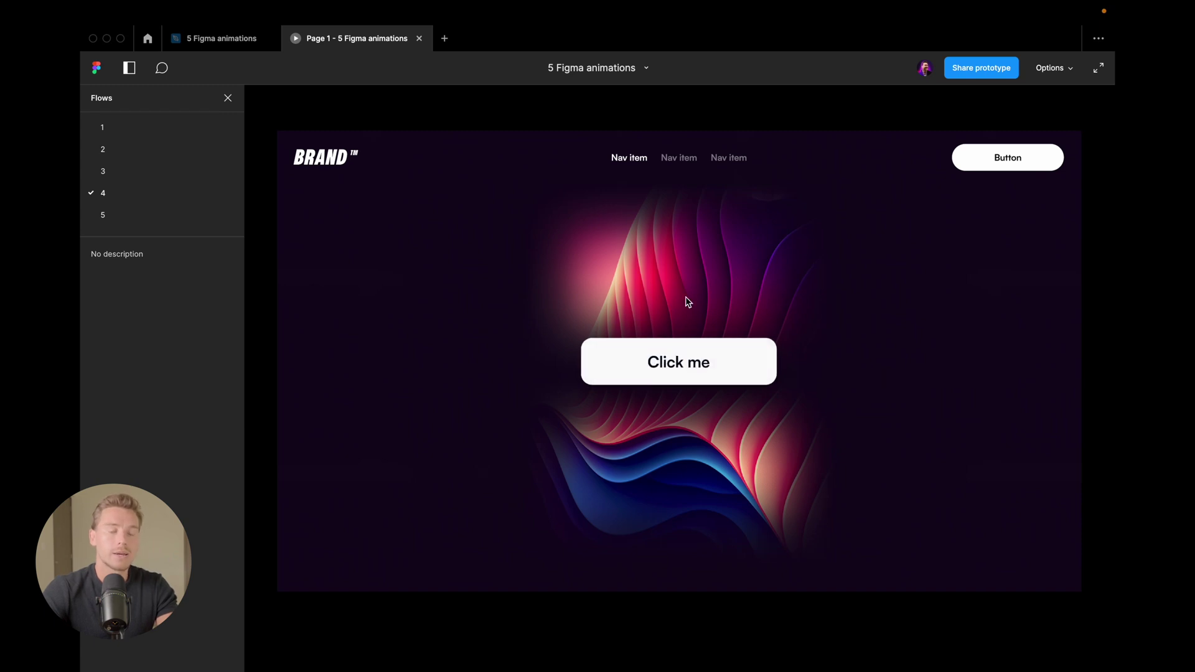
pyautogui.click(692, 367)
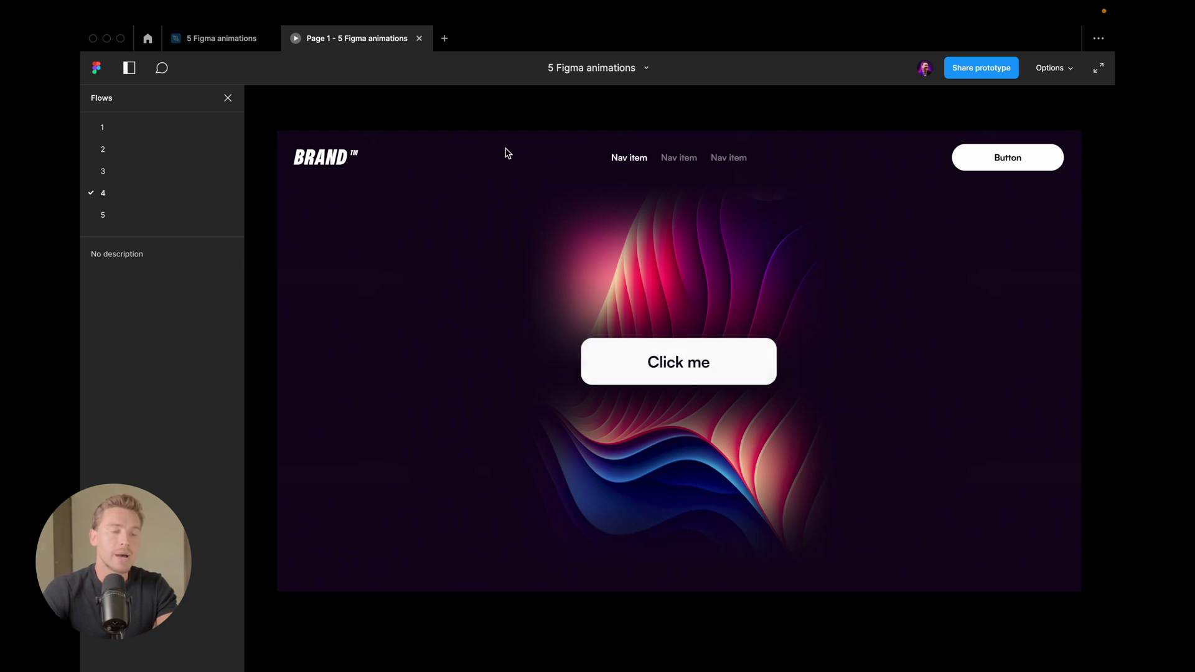
# Step: Return to the design file and examine the Delayed interaction example frame with the Click me button
pyautogui.click(221, 39)
pyautogui.scroll(-1, 585, 252)
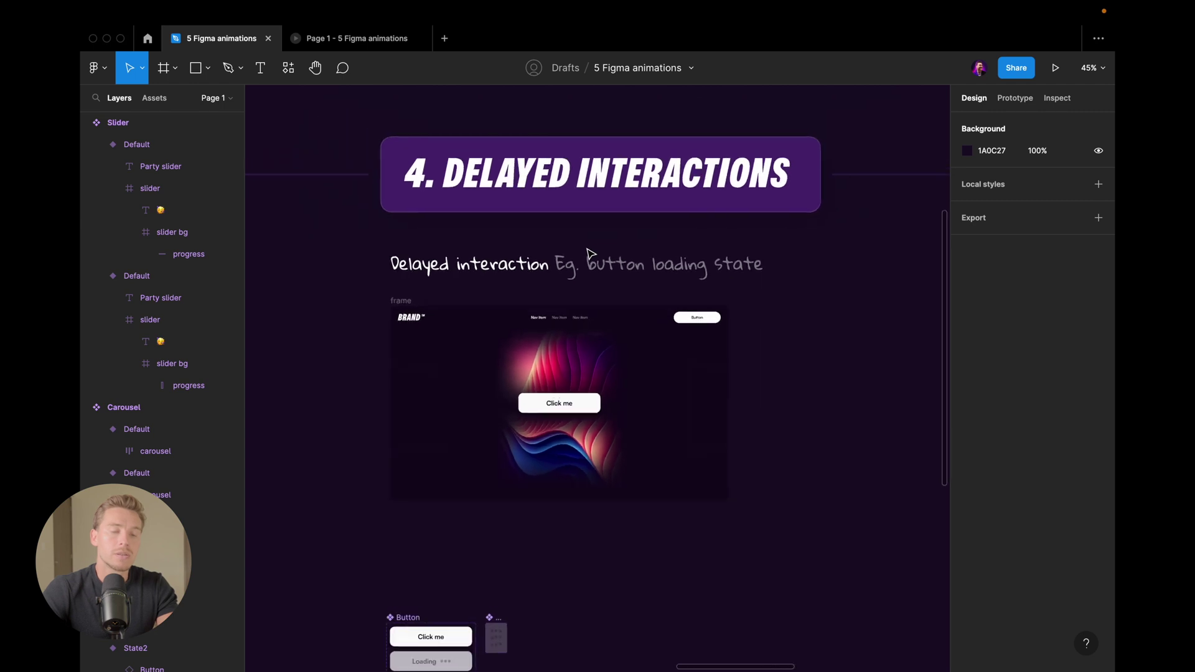
pyautogui.scroll(1, 590, 252)
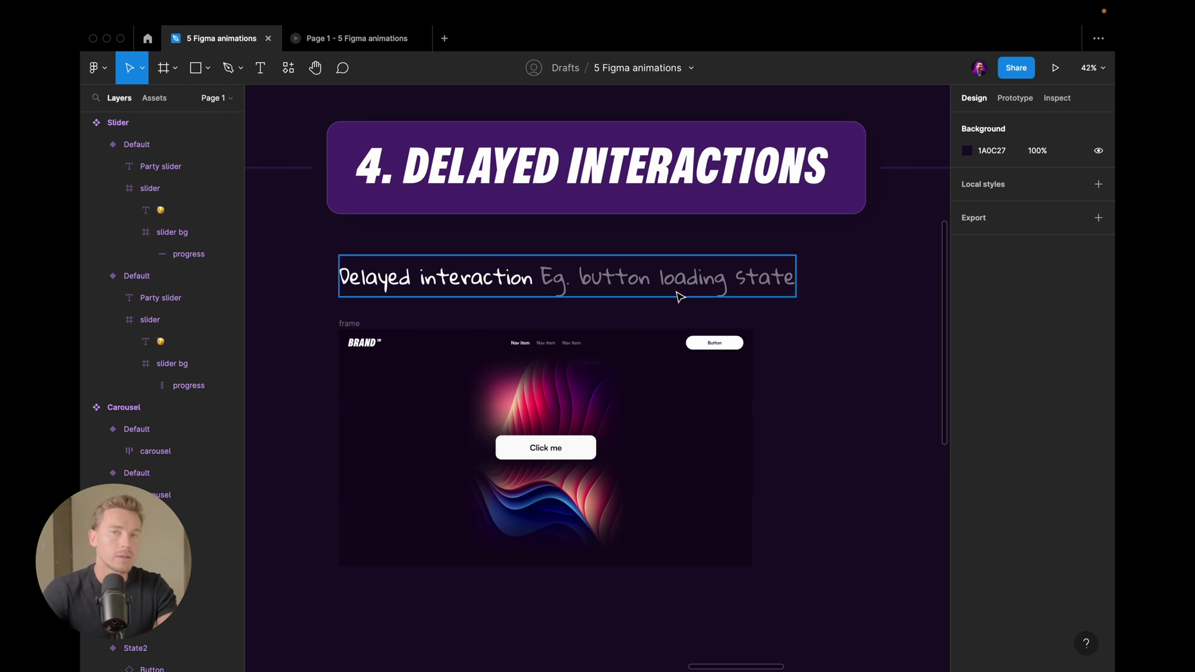
pyautogui.scroll(-1, 697, 296)
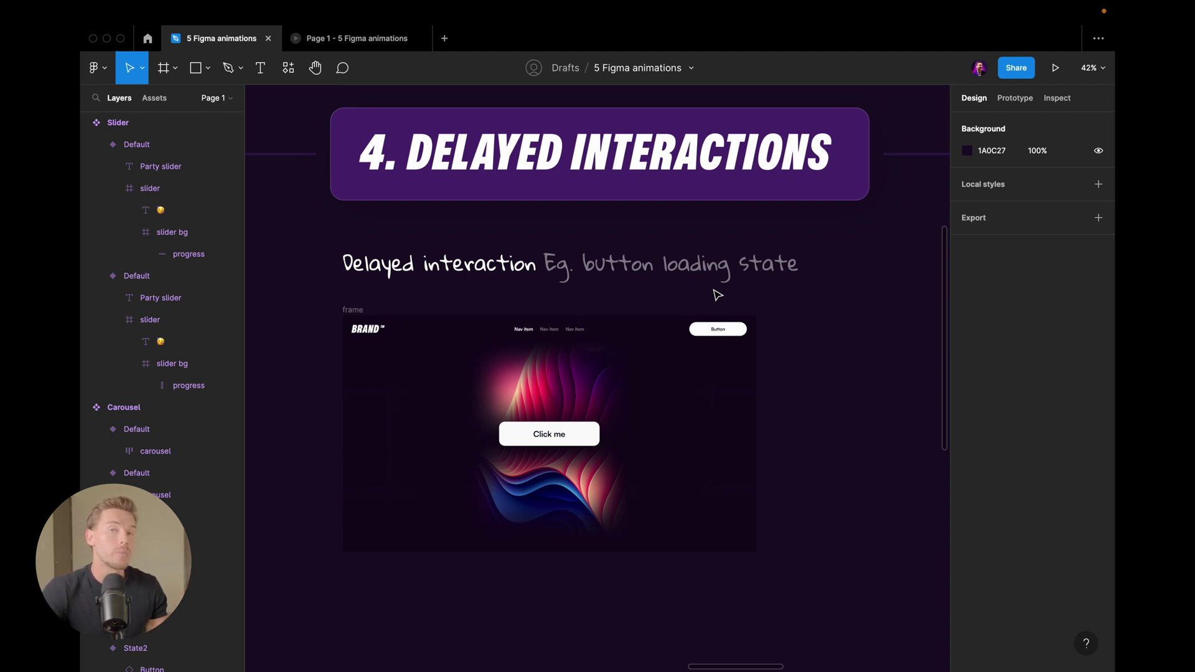
# Step: Go to the Button and Loading components below the Delayed interaction example frame and examine both
pyautogui.scroll(-8, 717, 295)
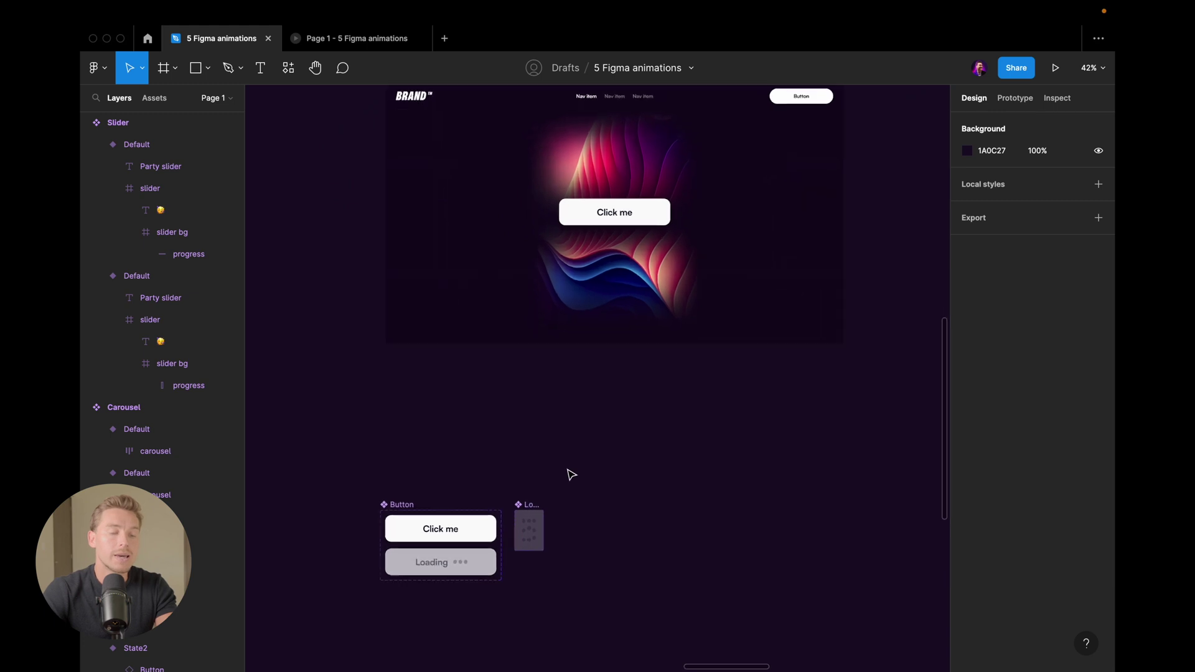
pyautogui.scroll(-3, 568, 472)
pyautogui.scroll(5, 501, 395)
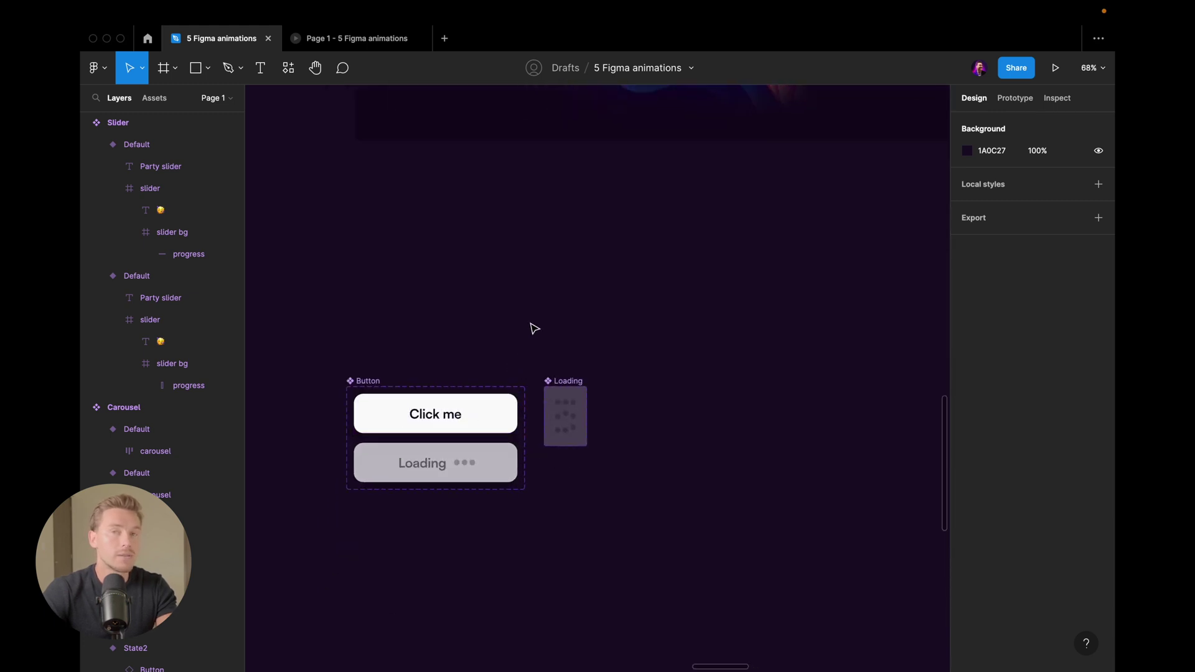
pyautogui.scroll(6, 534, 328)
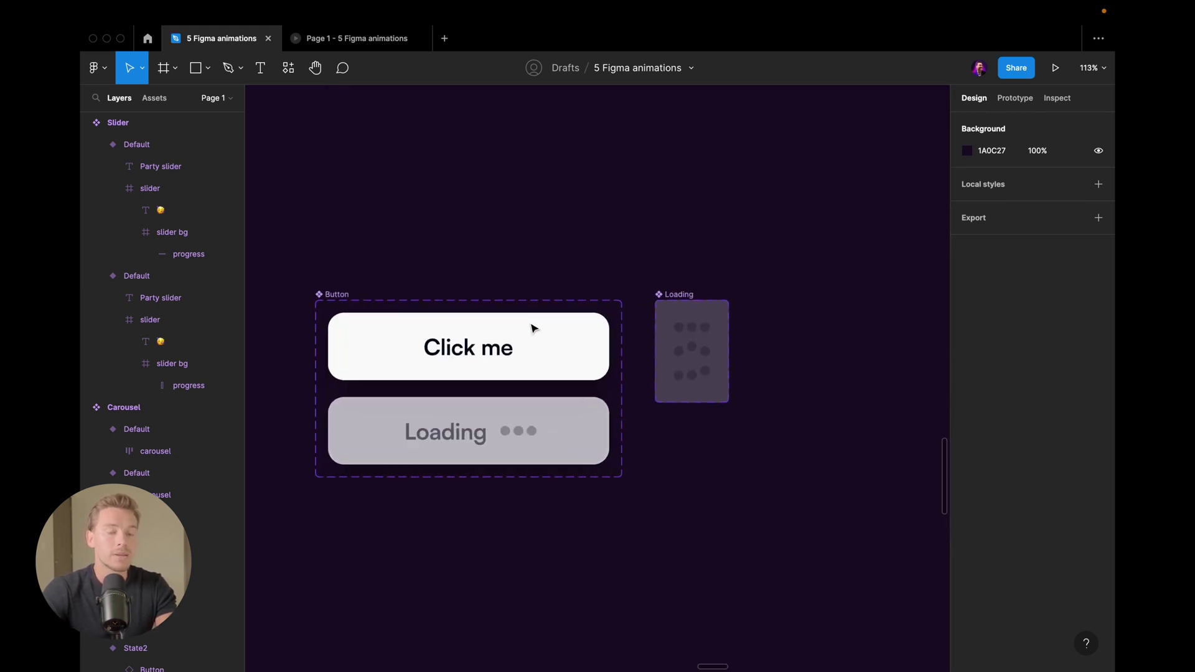
pyautogui.scroll(2, 534, 328)
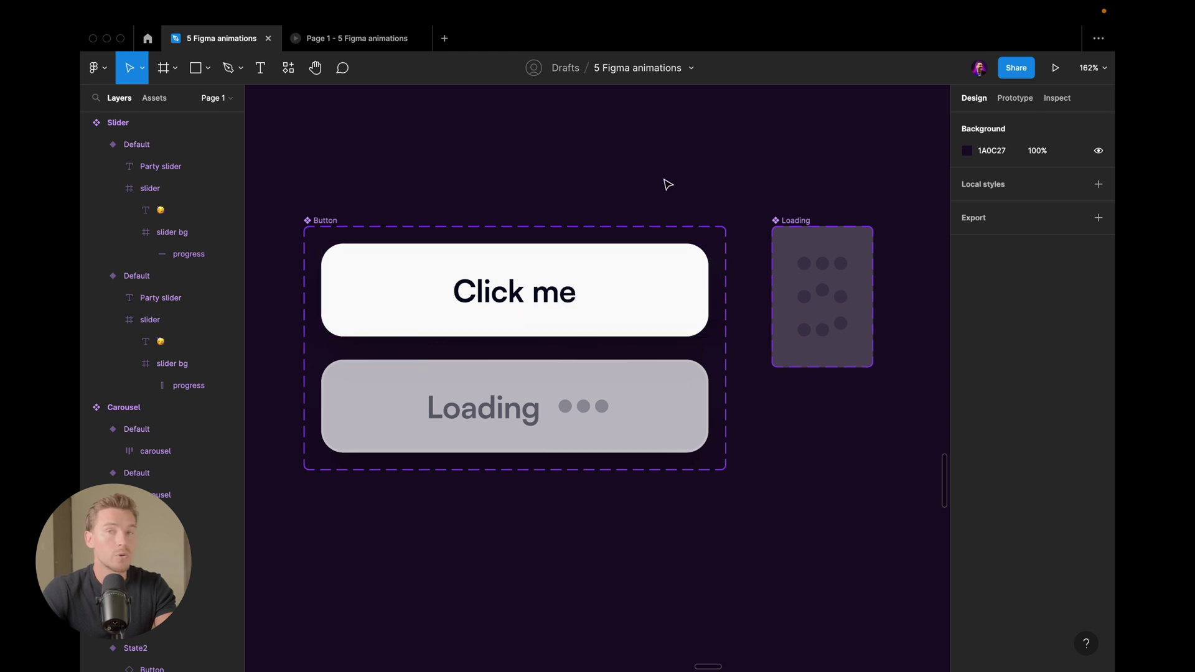
pyautogui.hscroll(3, 719, 221)
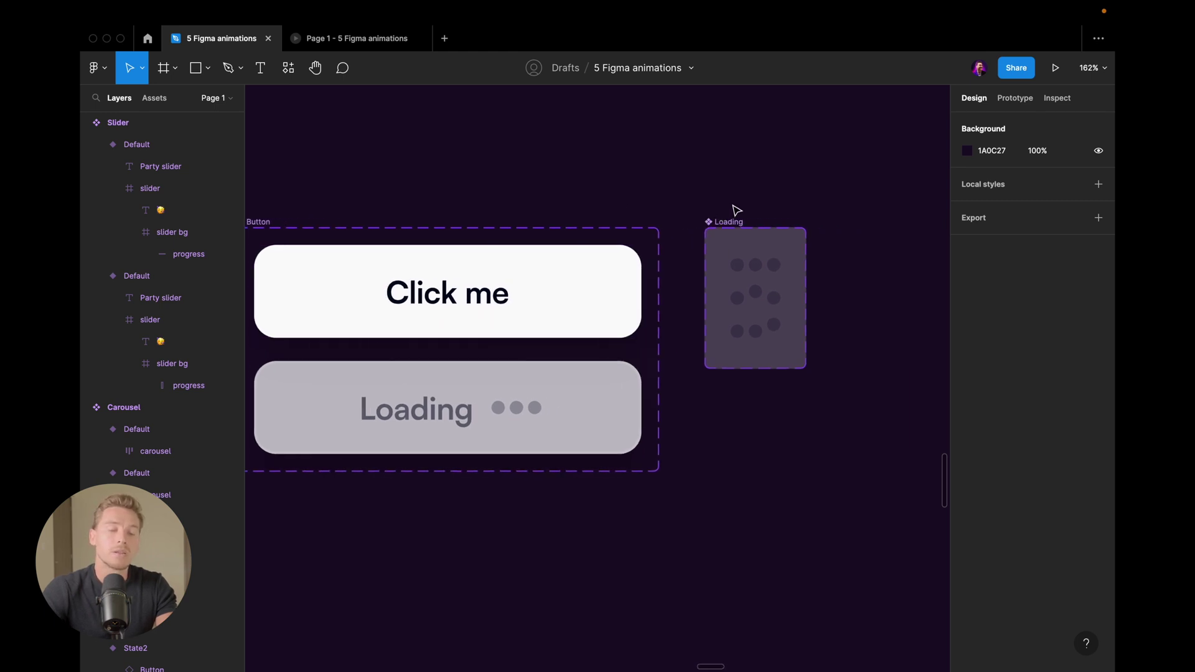
# Step: Select the first three-dot variant in the Loading component and examine it up close
pyautogui.scroll(4, 766, 224)
pyautogui.click(725, 272)
pyautogui.scroll(2, 707, 288)
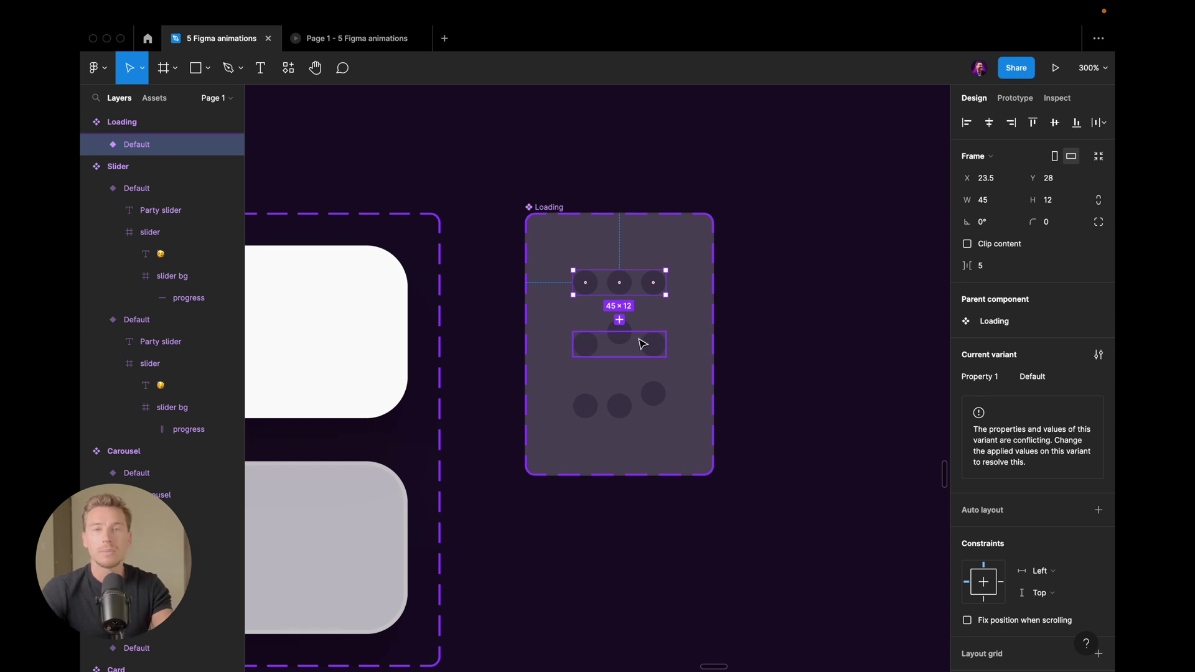
pyautogui.scroll(2, 643, 343)
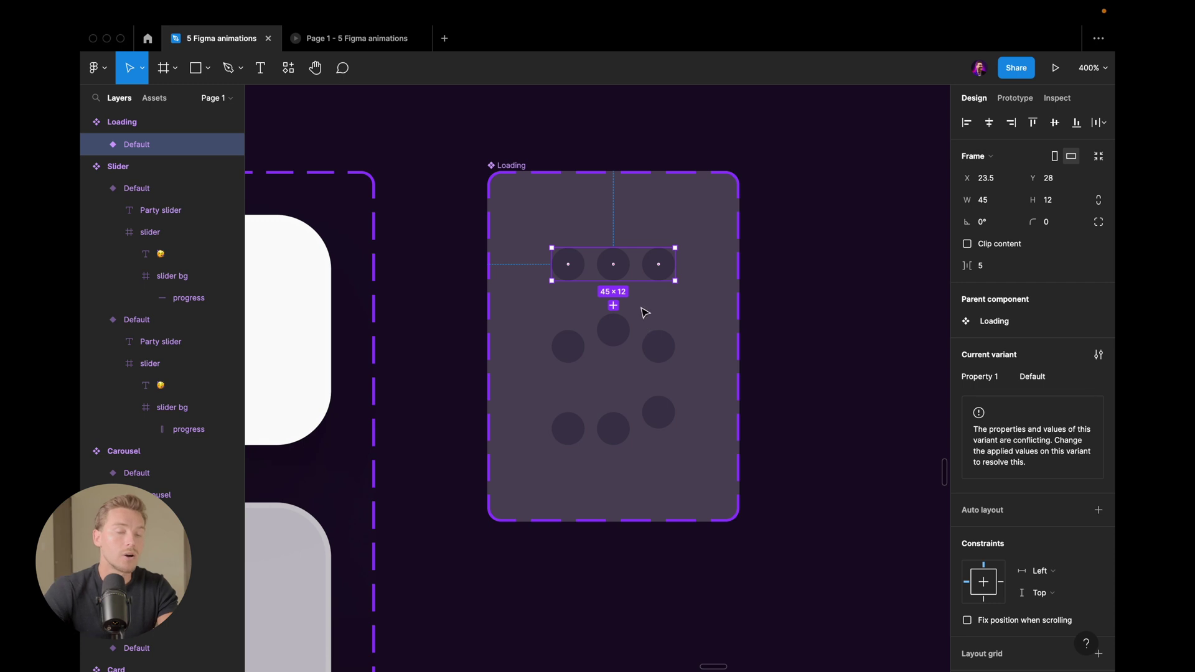
pyautogui.scroll(1, 641, 265)
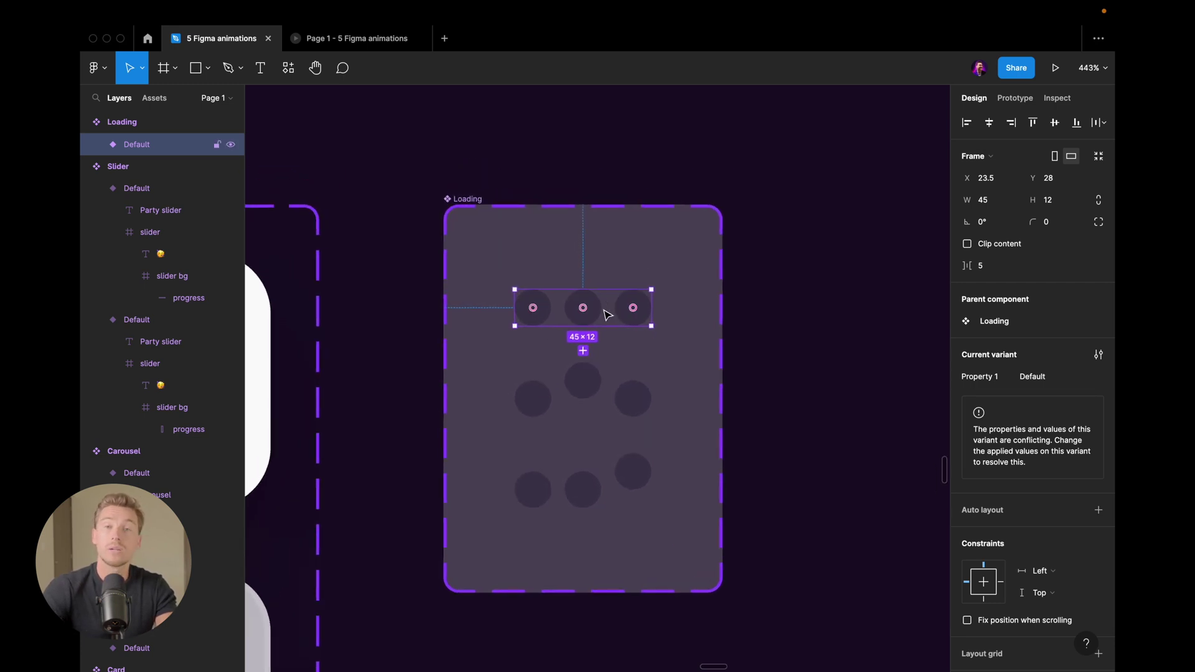
# Step: Compare the Loading component's three dot variants by selecting each in turn, ending on the first one
pyautogui.click(599, 390)
pyautogui.click(595, 488)
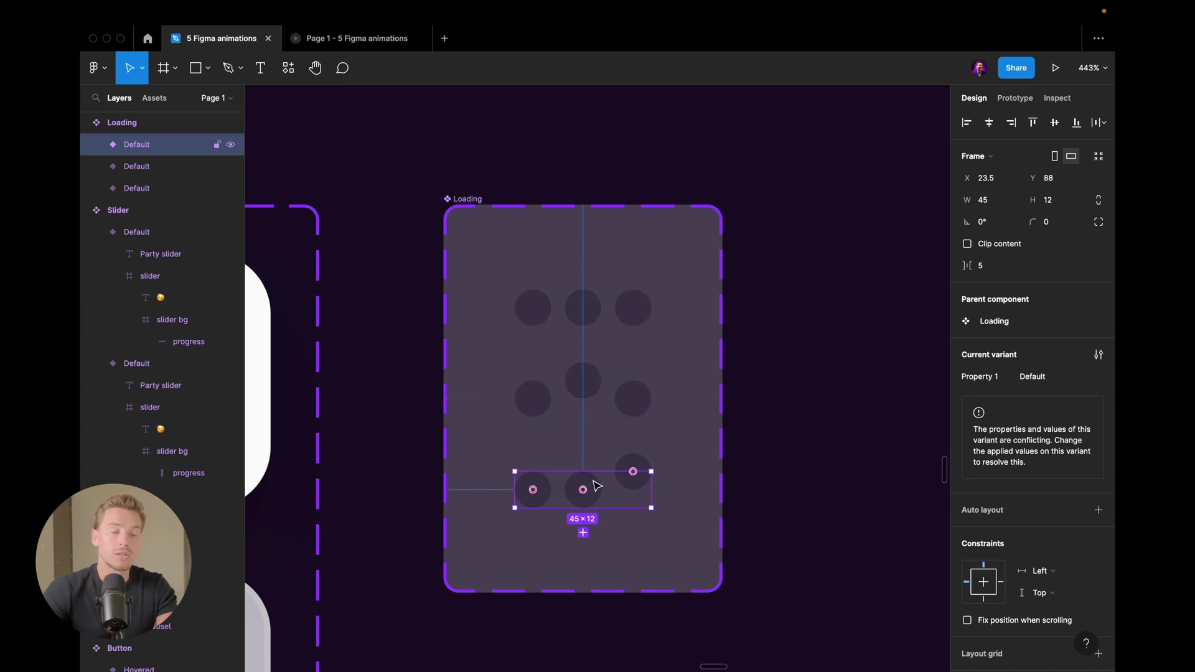
pyautogui.click(595, 395)
pyautogui.click(597, 308)
pyautogui.click(594, 397)
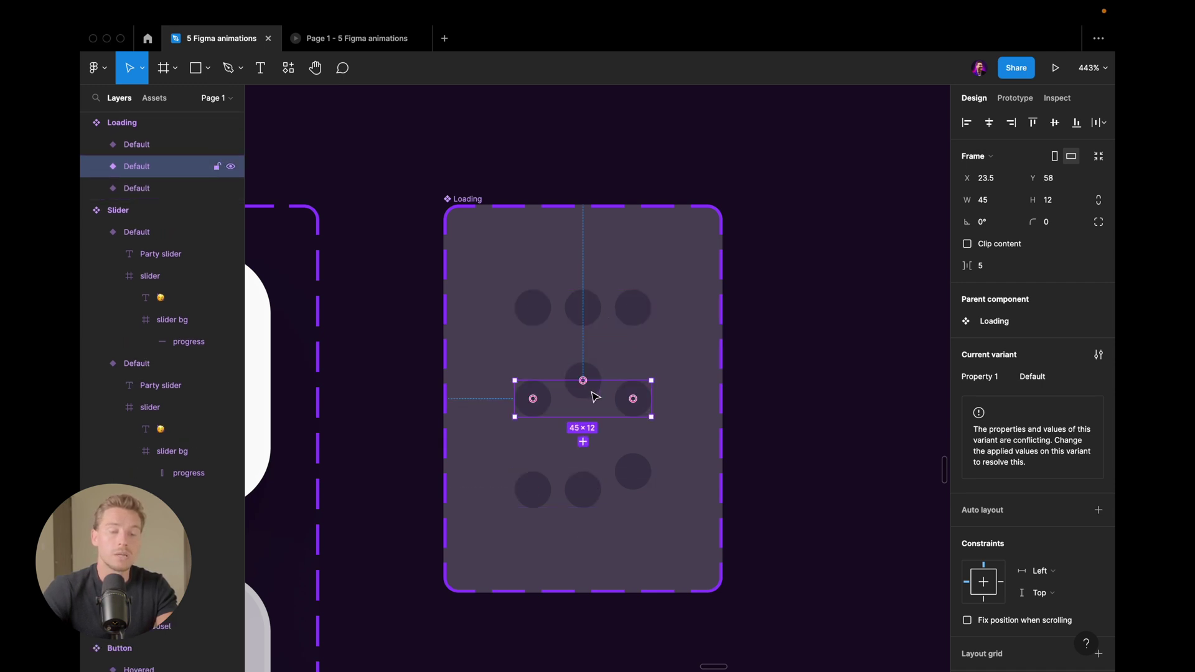
pyautogui.click(595, 485)
pyautogui.click(599, 412)
pyautogui.click(588, 320)
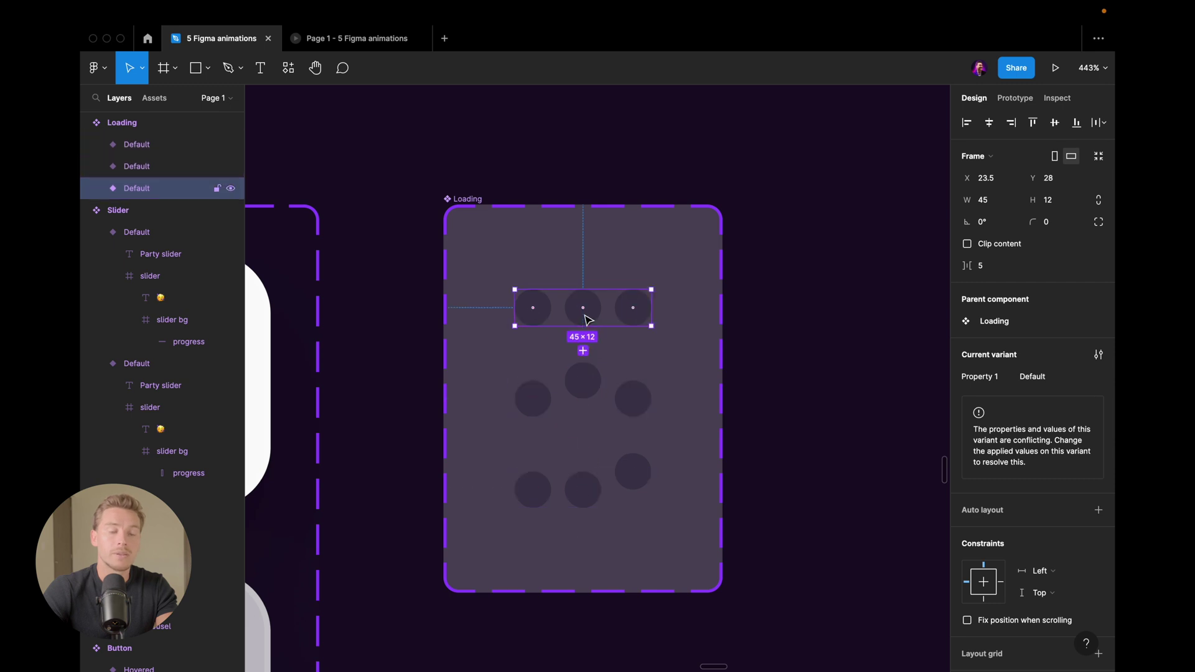
pyautogui.click(581, 380)
pyautogui.click(599, 310)
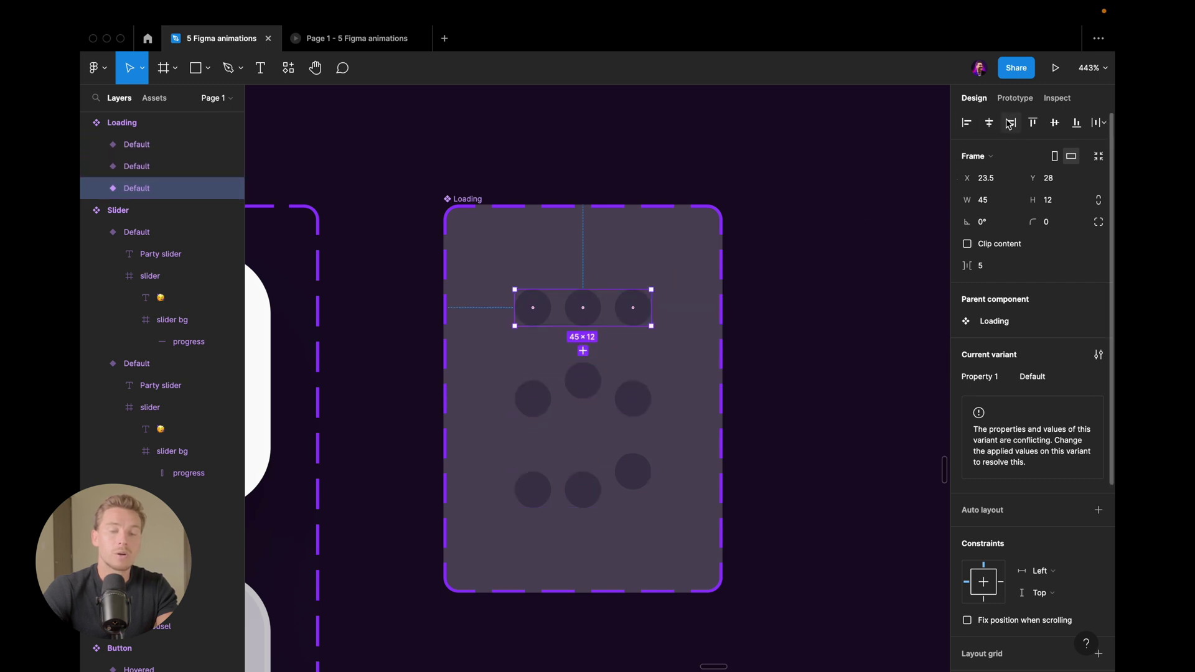
# Step: Show the first dot variant's prototype settings and inspect its After delay interaction to the second variant
pyautogui.click(1015, 100)
pyautogui.scroll(2, 571, 334)
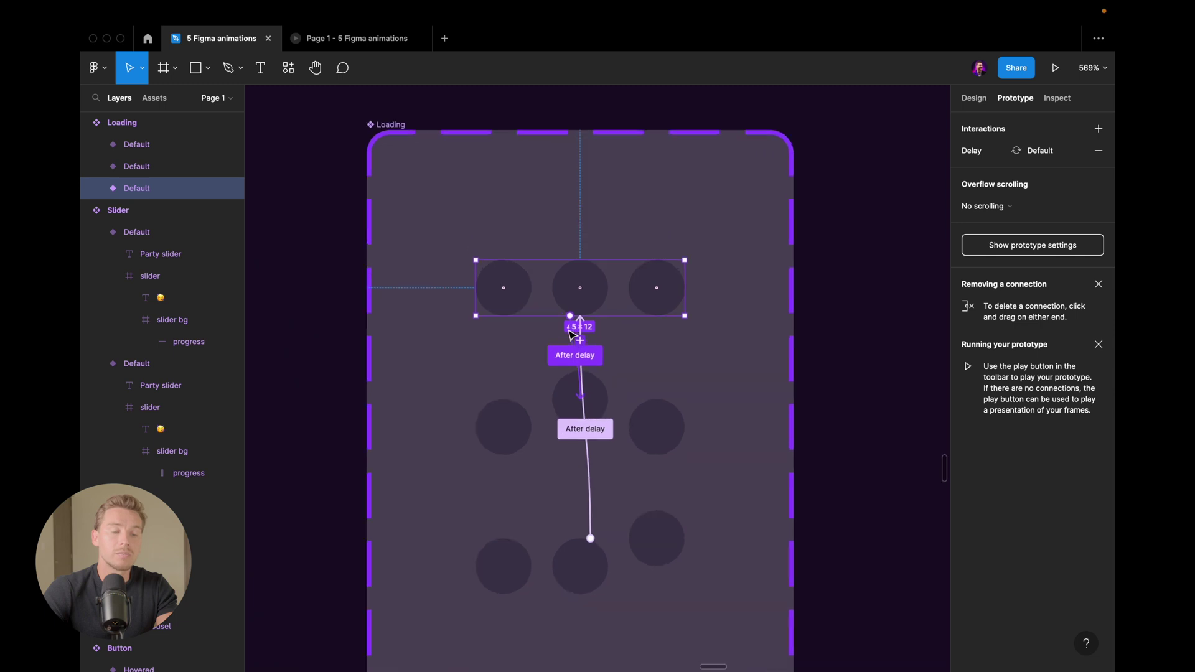
pyautogui.scroll(3, 576, 336)
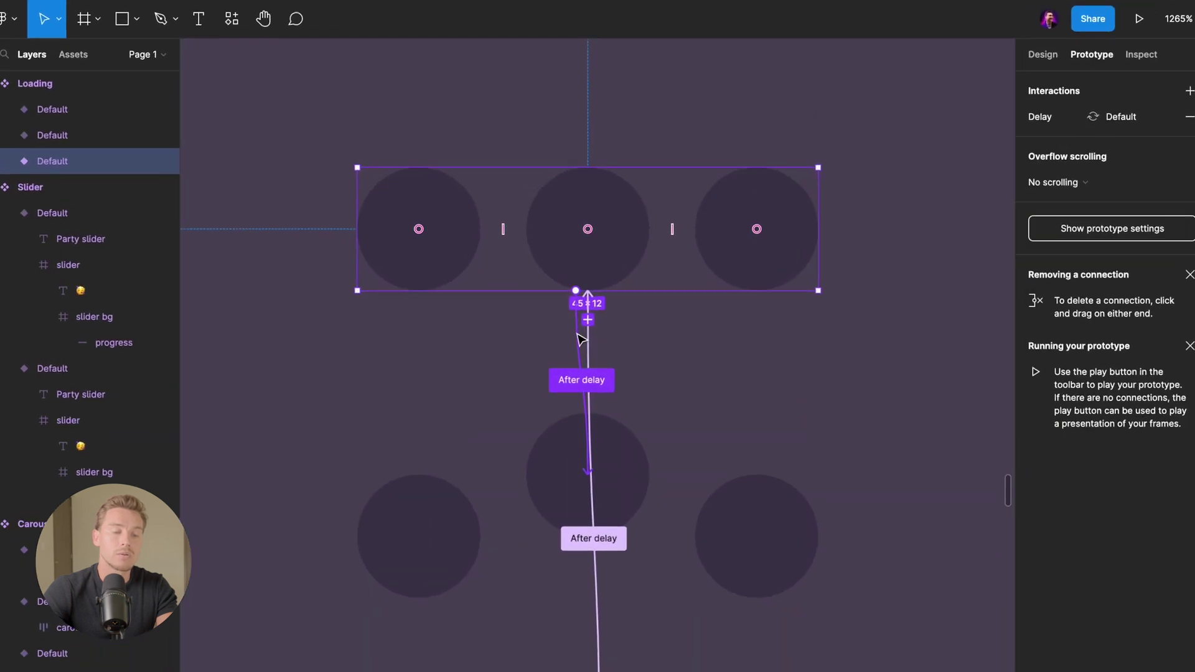
pyautogui.click(585, 338)
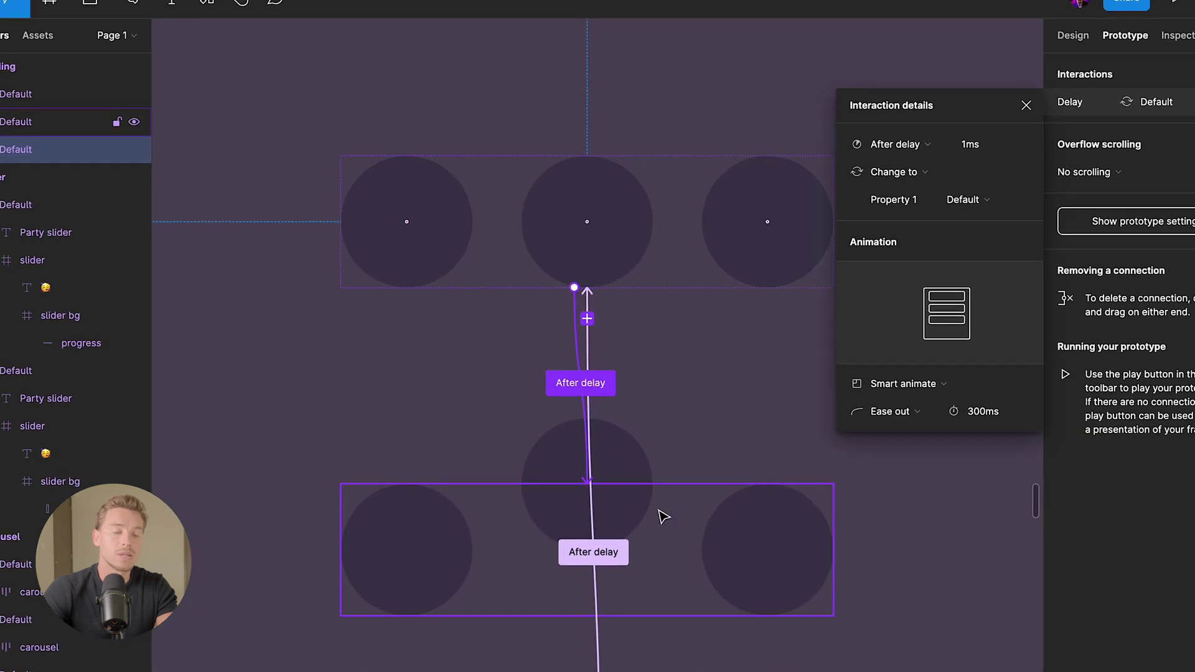
pyautogui.scroll(-1, 649, 476)
pyautogui.scroll(-2, 663, 517)
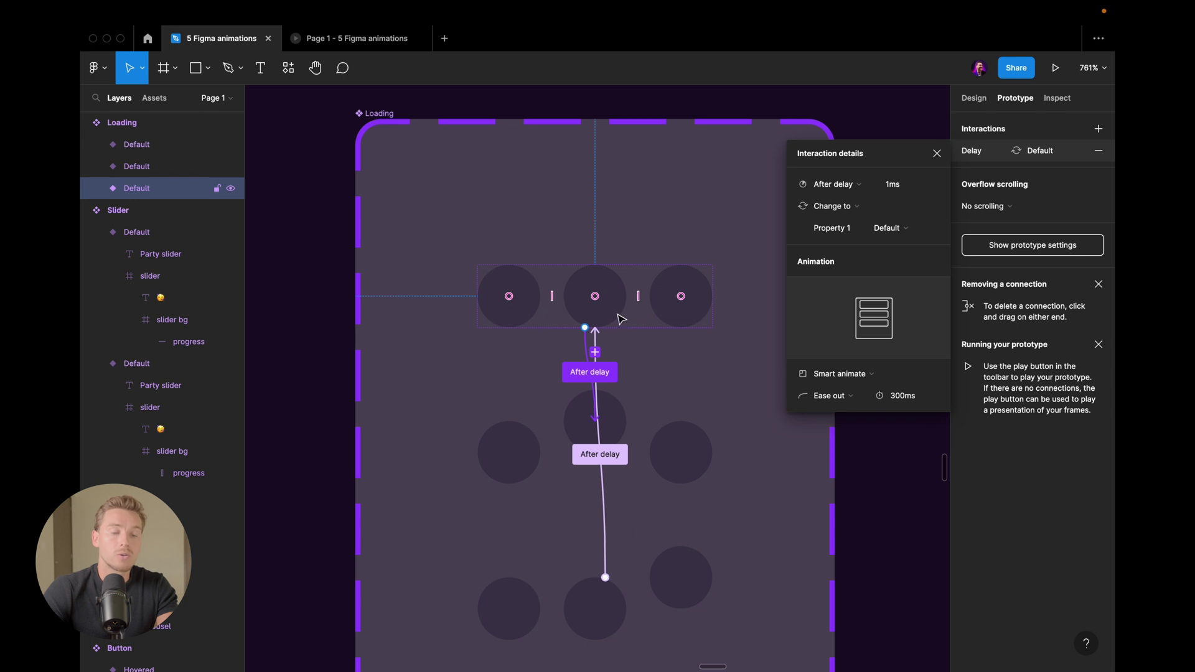
# Step: Select the second dot variant and inspect its After delay interaction to the third variant
pyautogui.click(628, 431)
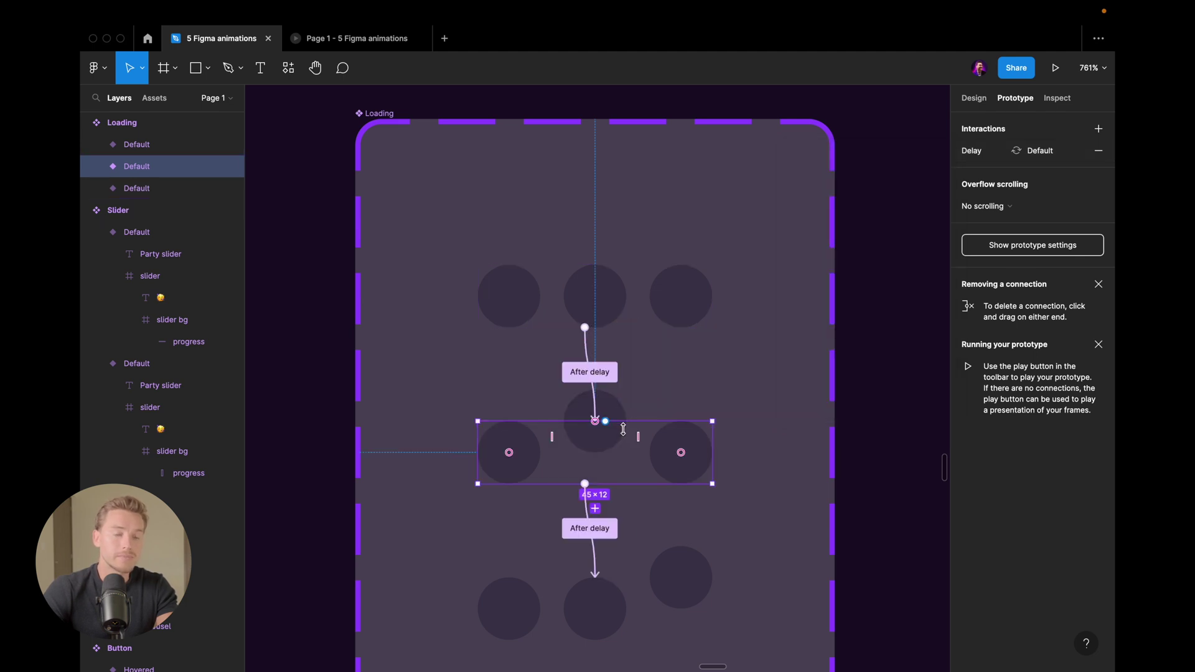
pyautogui.scroll(3, 598, 451)
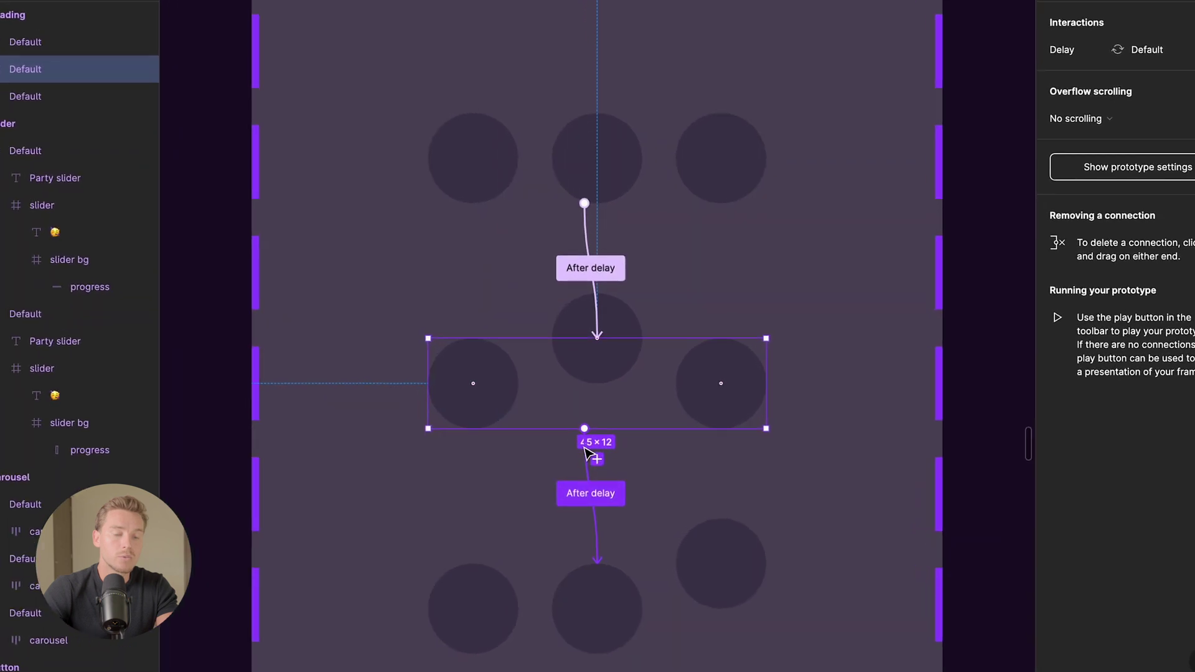
pyautogui.click(587, 468)
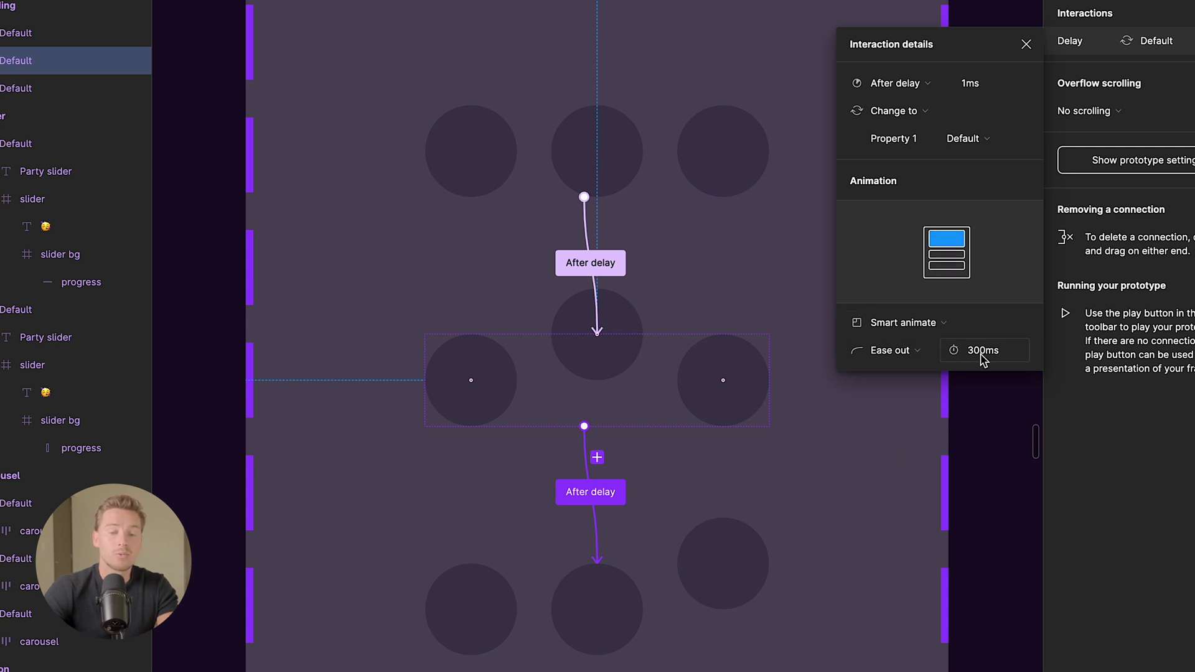
pyautogui.scroll(-2, 688, 462)
pyautogui.scroll(-2, 694, 461)
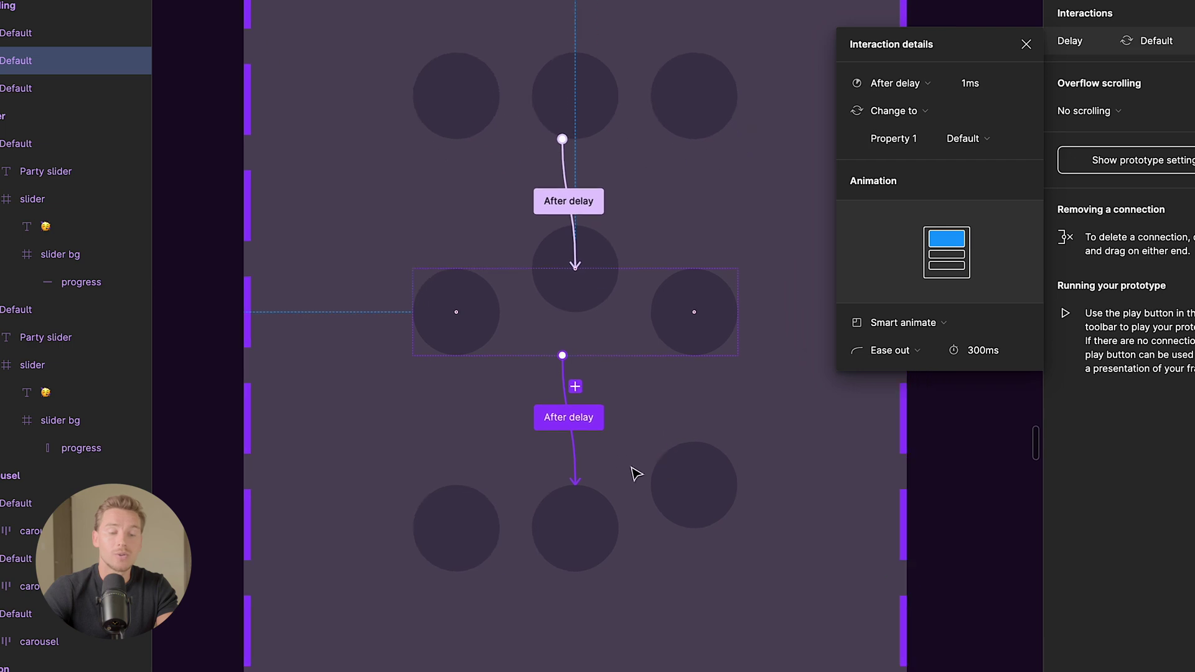
# Step: Select the third dot variant and inspect its After delay interaction back to the first variant
pyautogui.click(638, 525)
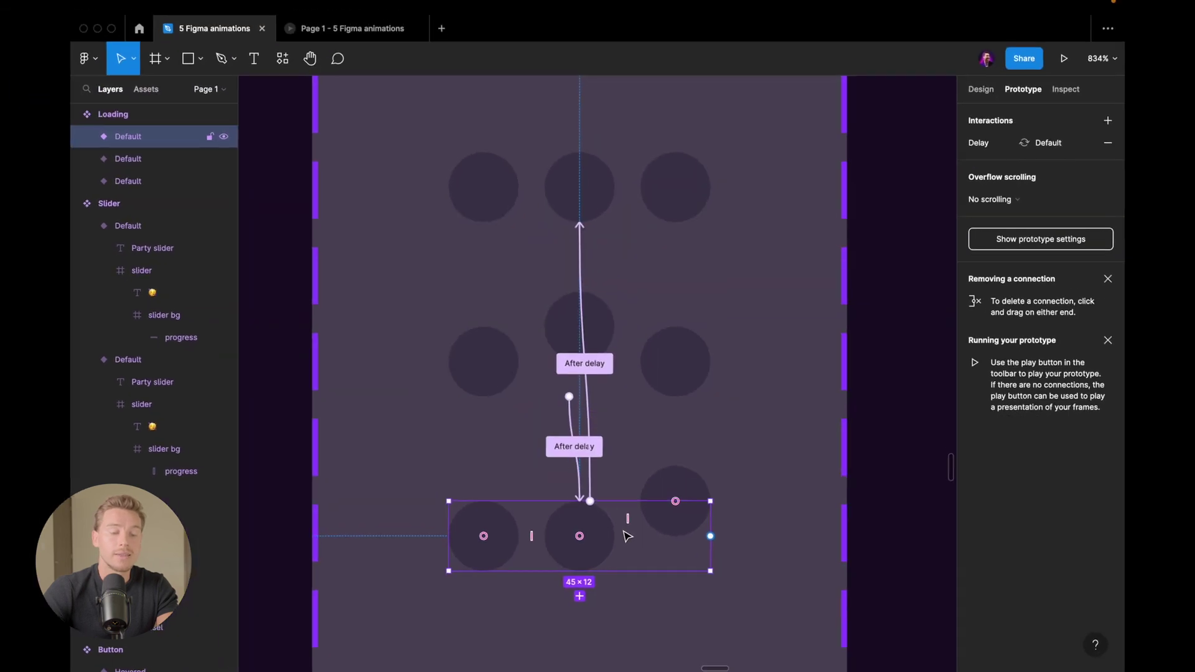
pyautogui.scroll(-1, 627, 537)
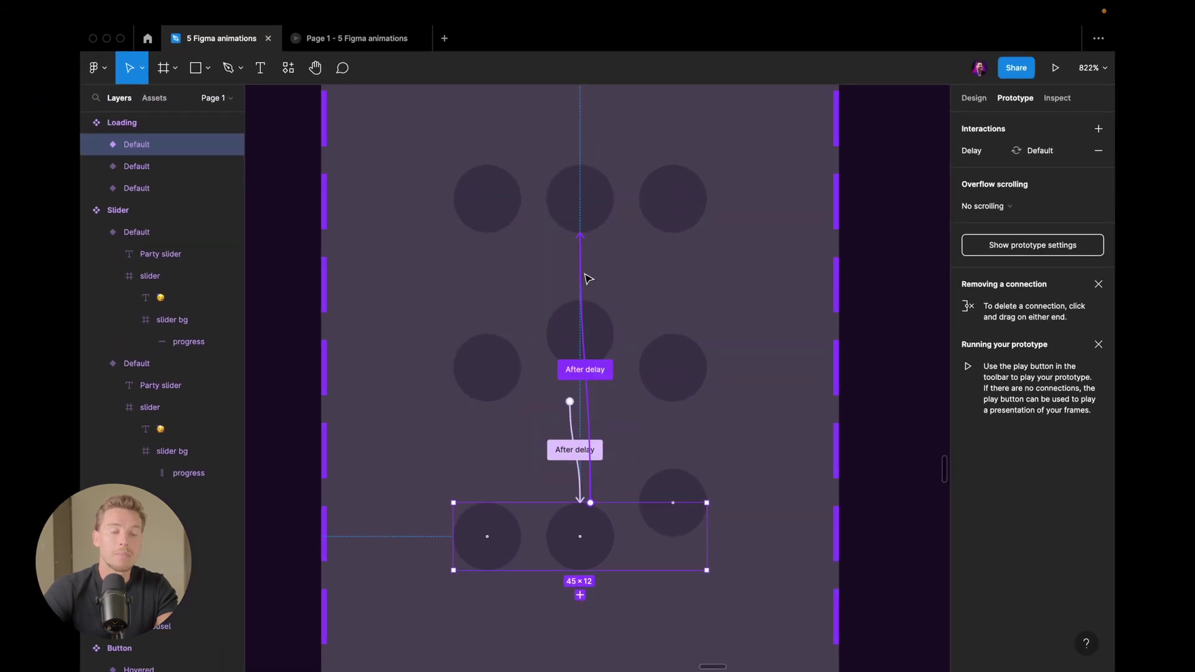
pyautogui.click(582, 277)
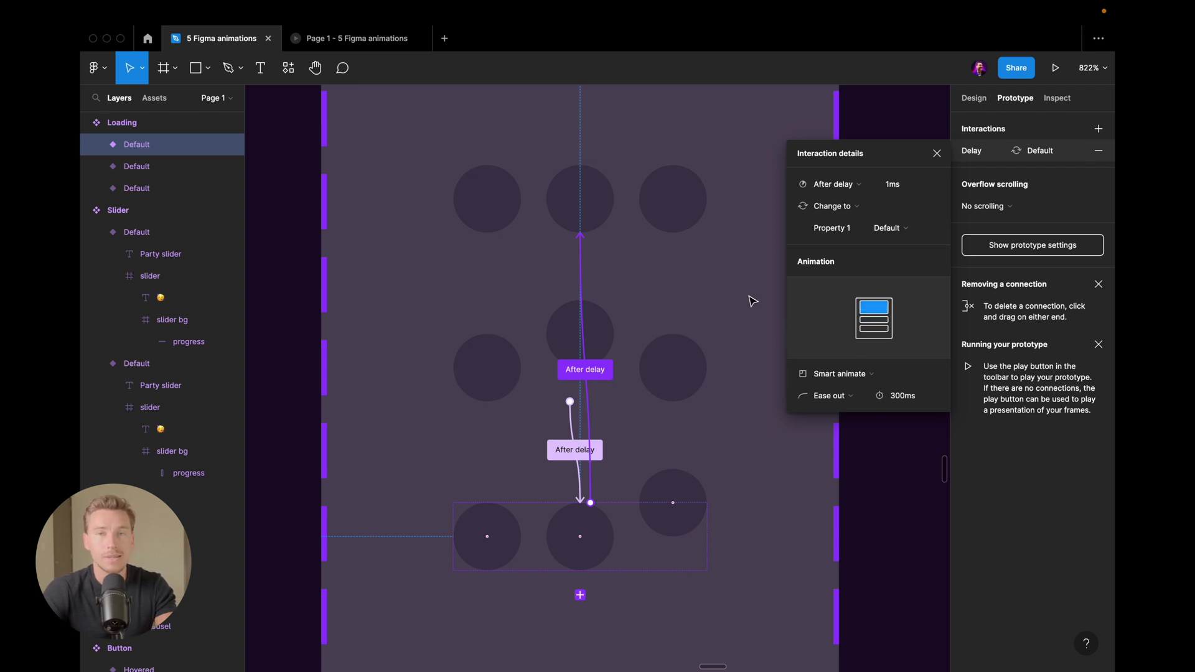
# Step: Select the first dot variant again and review the Loading component's loop of delayed connections
pyautogui.scroll(-5, 672, 183)
pyautogui.click(608, 216)
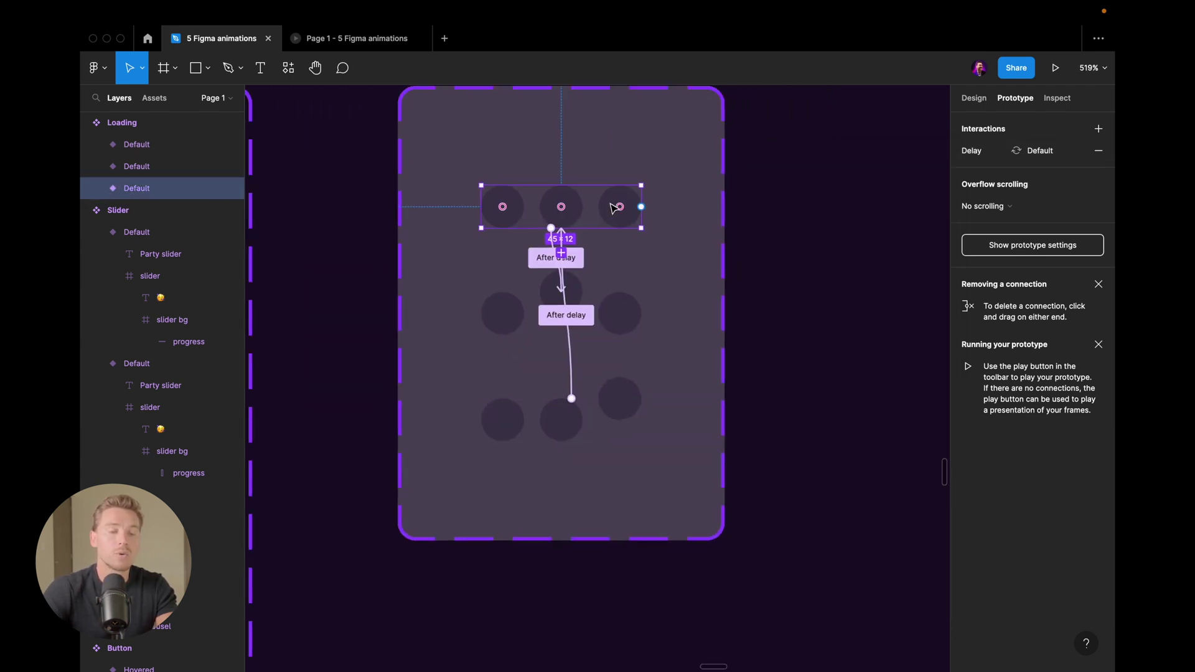
pyautogui.scroll(-2, 620, 205)
pyautogui.scroll(2, 665, 233)
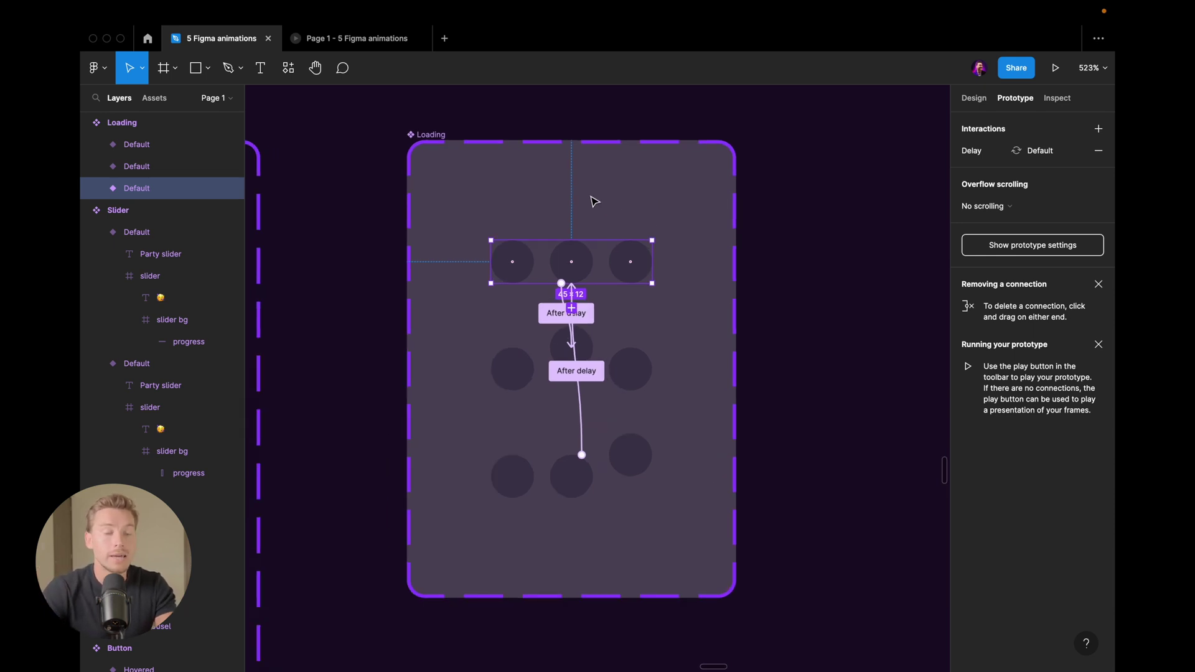
pyautogui.scroll(-6, 551, 194)
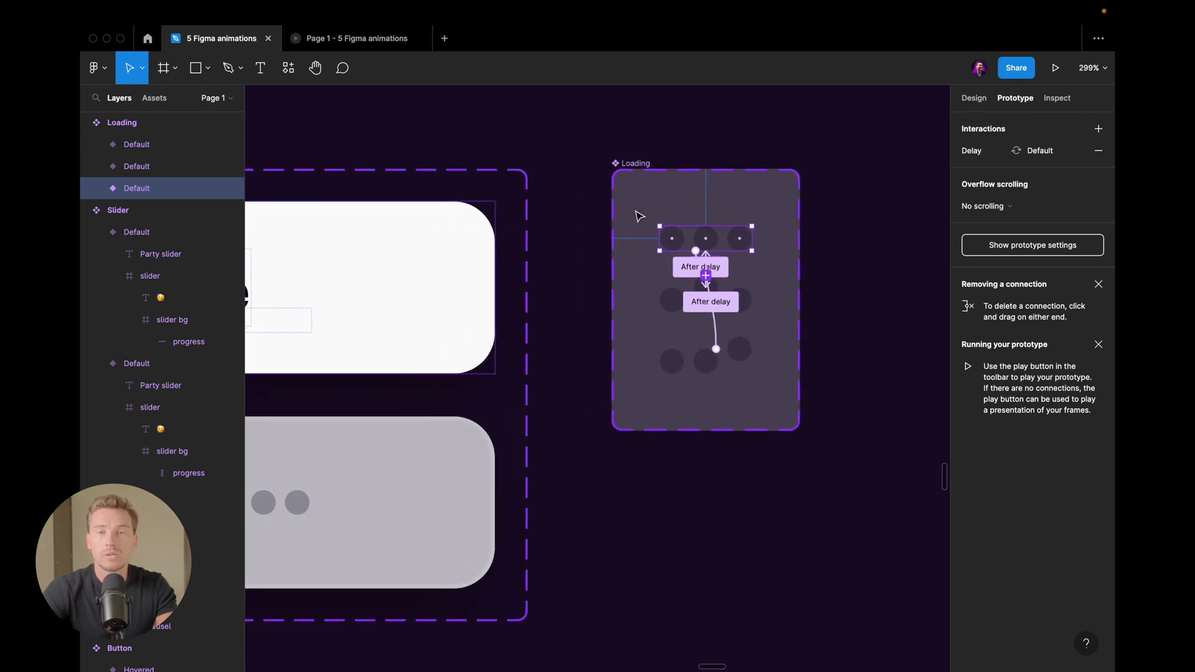
# Step: Return to the Button component and select its Click me variant
pyautogui.hscroll(-3, 539, 239)
pyautogui.scroll(-1, 539, 238)
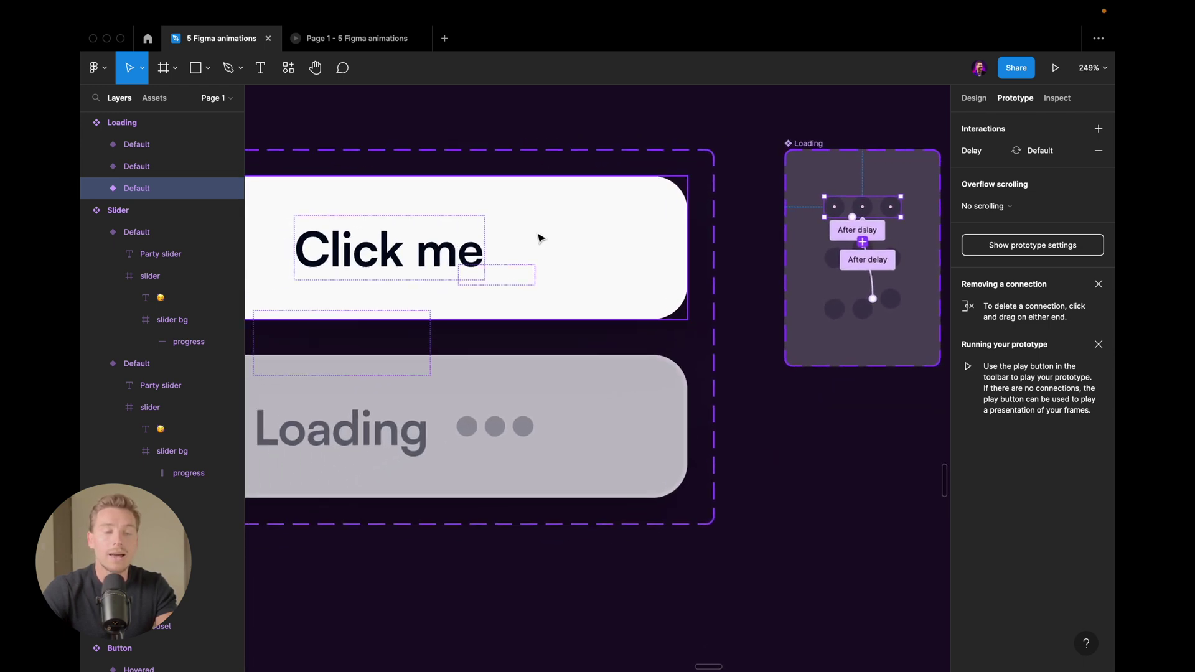
pyautogui.hscroll(-5, 573, 269)
pyautogui.scroll(-1, 616, 266)
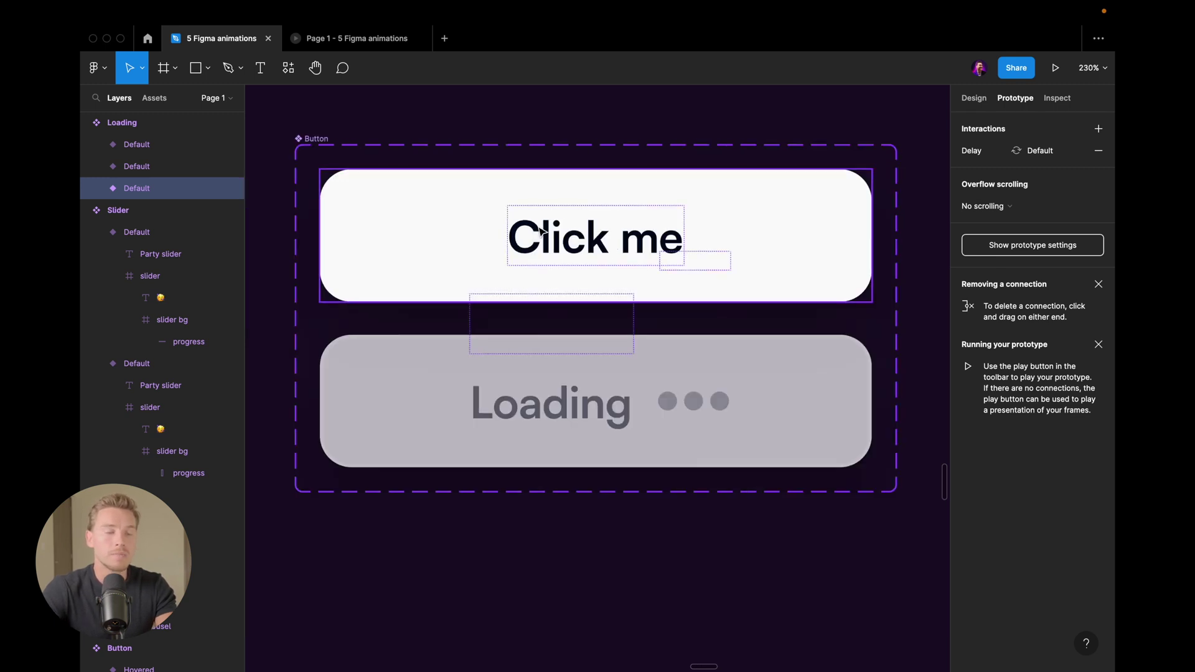
pyautogui.click(509, 256)
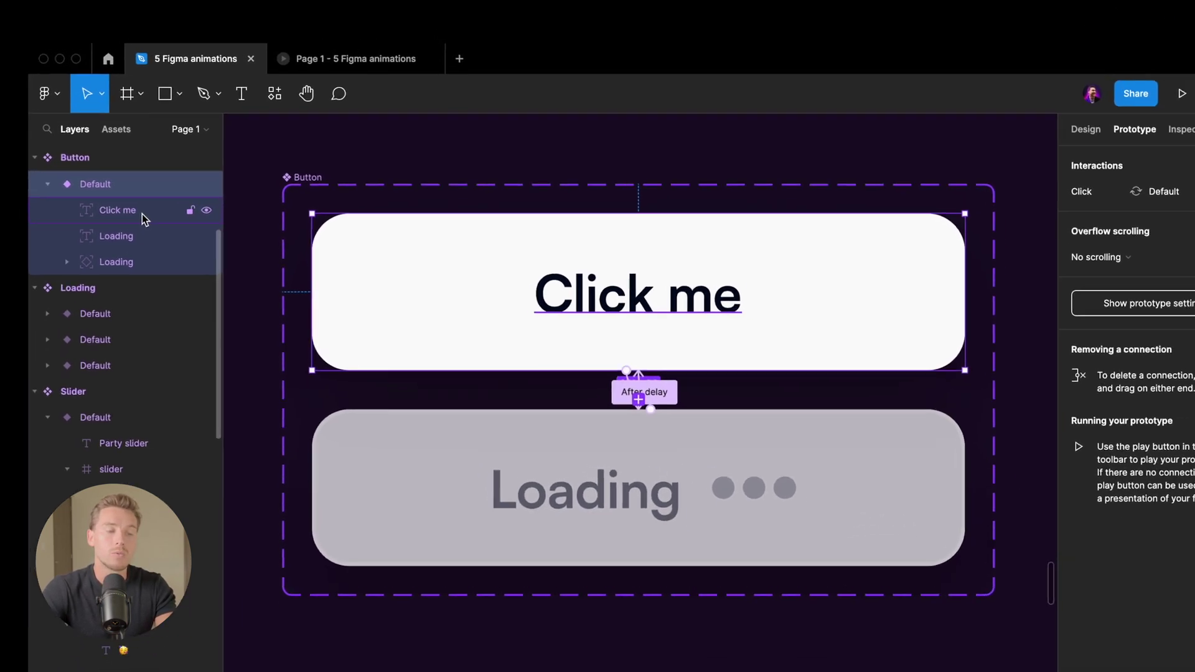
# Step: Inspect the layers nested in the Click me variant, ending on the Loading text layer
pyautogui.click(94, 232)
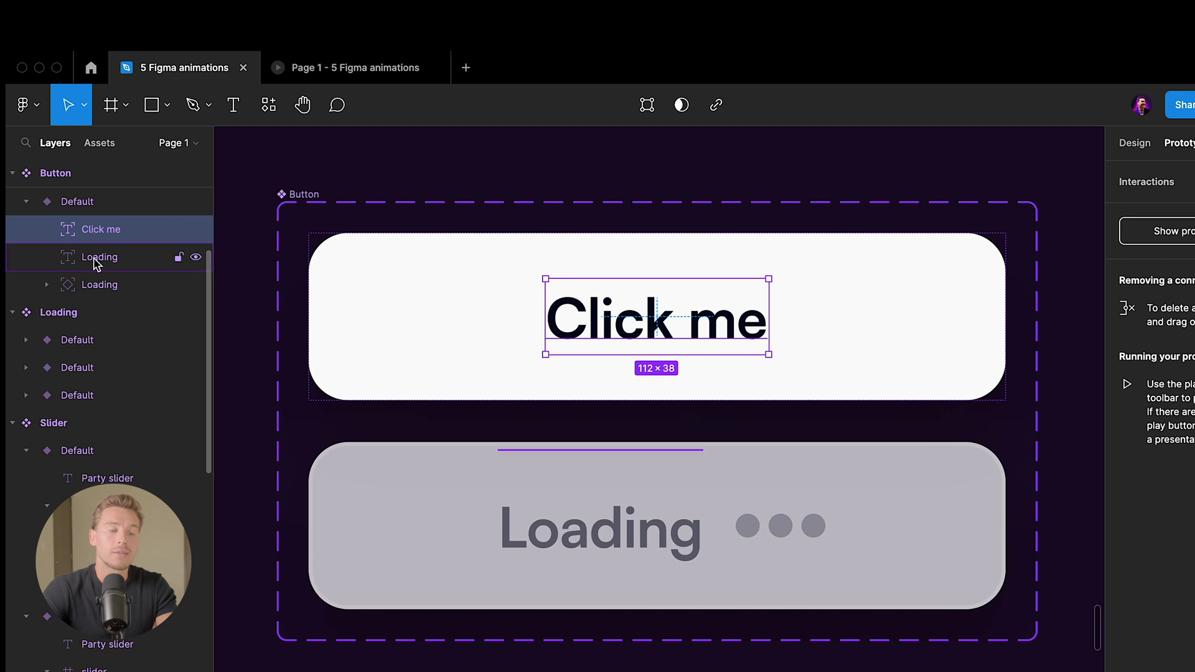
pyautogui.click(97, 284)
pyautogui.click(93, 238)
pyautogui.click(94, 257)
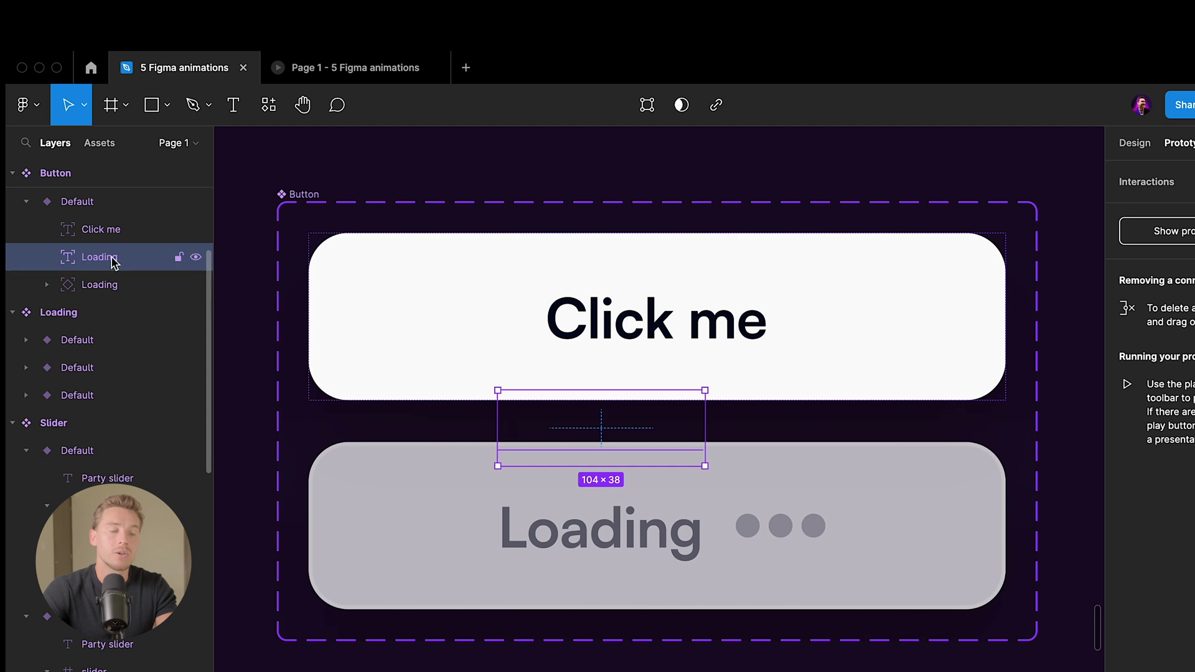
# Step: Show the design properties, select the nested Loading dots instance, and compare it with the Loading component
pyautogui.click(1131, 148)
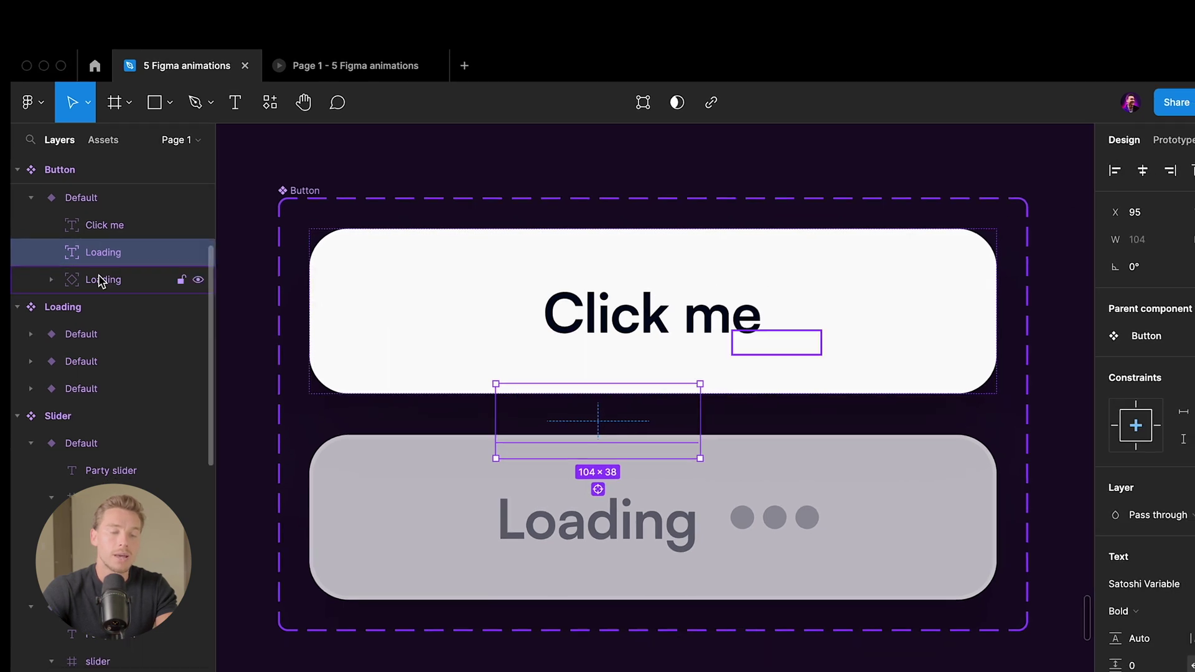
pyautogui.click(100, 281)
pyautogui.hscroll(10, 840, 292)
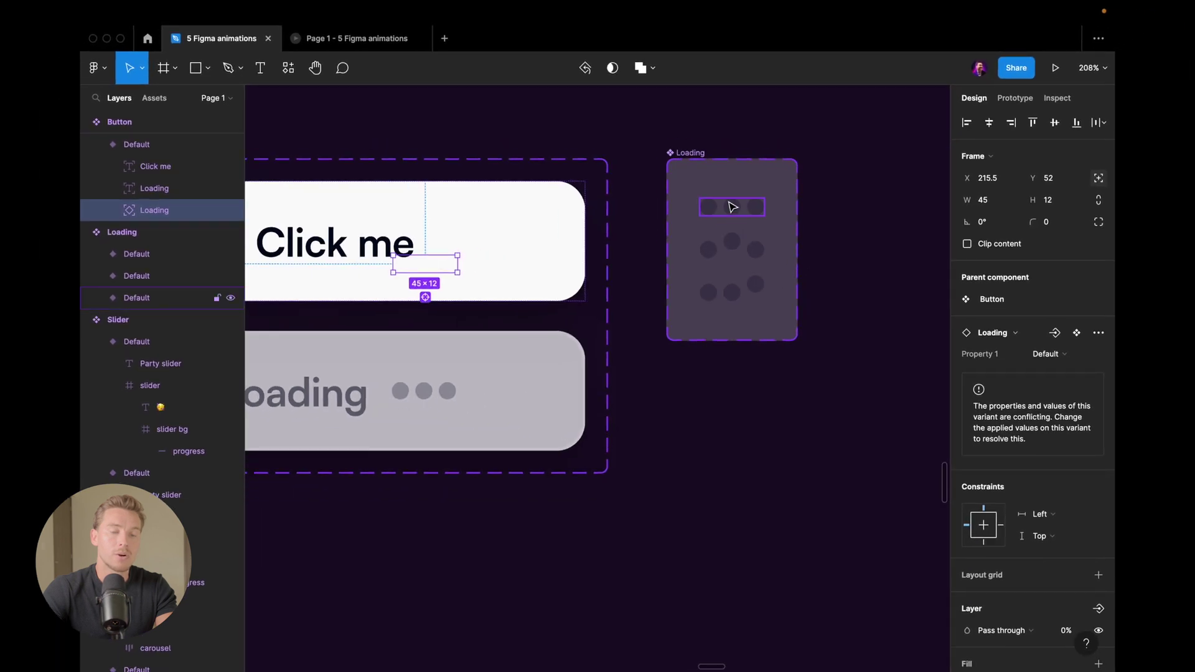
pyautogui.hscroll(-10, 501, 235)
# Step: Select the Click me text and its button variant, and end with the Button component's Loading variant selected
pyautogui.click(568, 232)
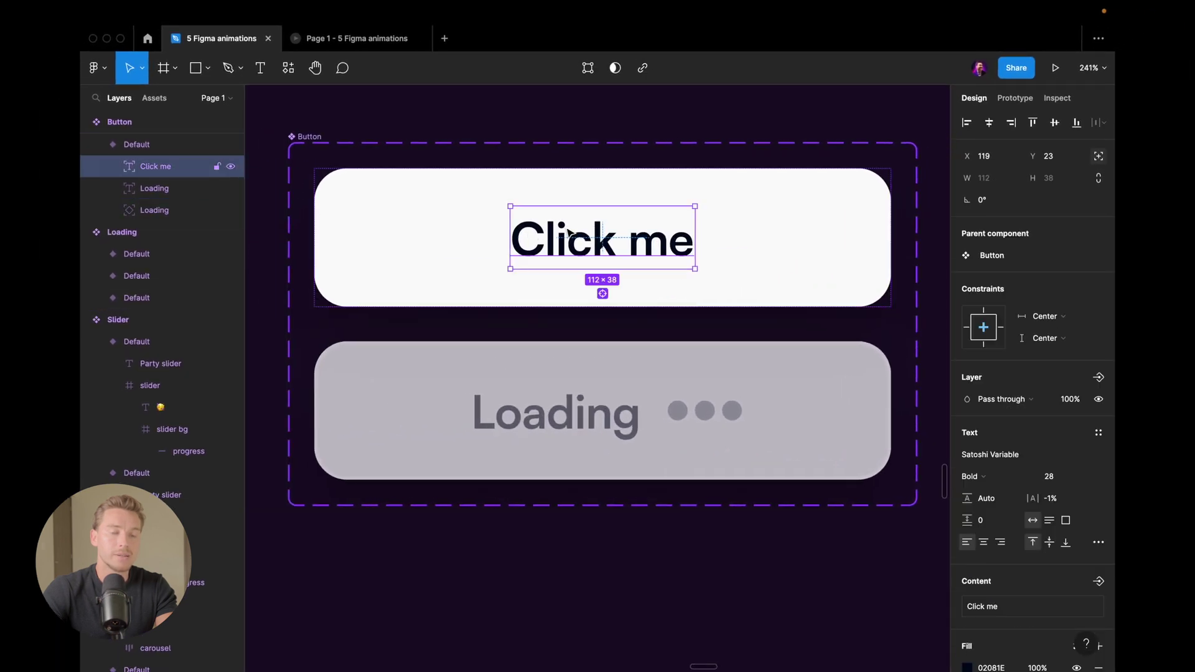
pyautogui.click(560, 195)
pyautogui.click(603, 328)
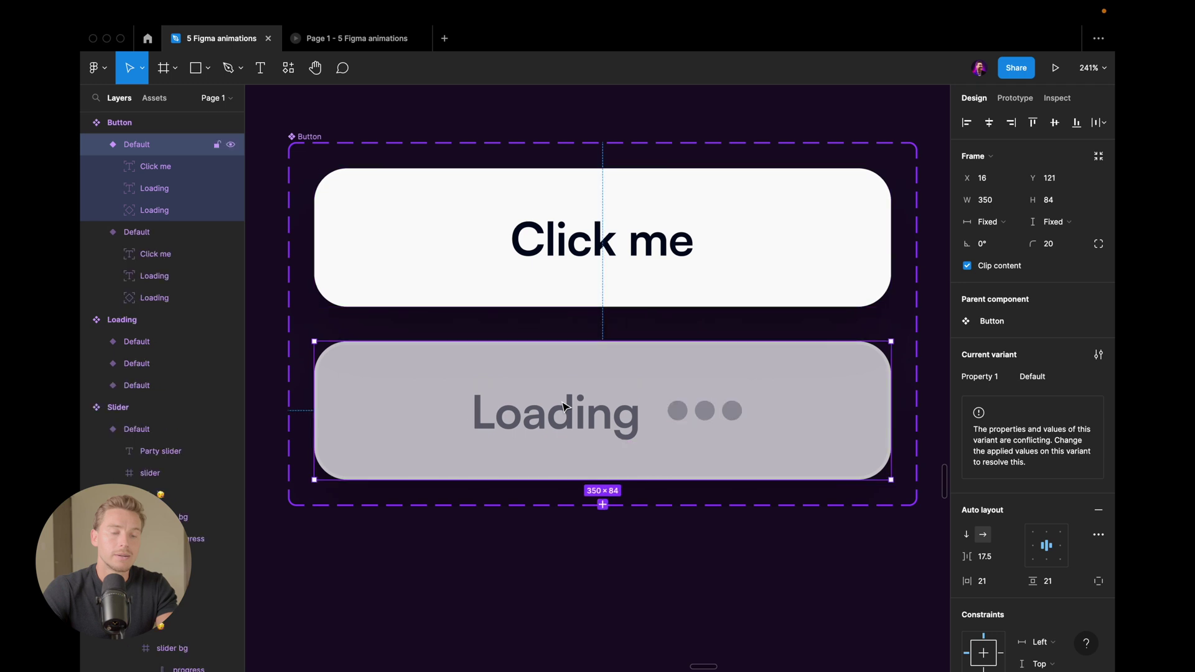
# Step: Inspect the Loading variant's Loading text, Click me text and dots layers, comparing the dots with those nested in the Click me variant
pyautogui.click(563, 407)
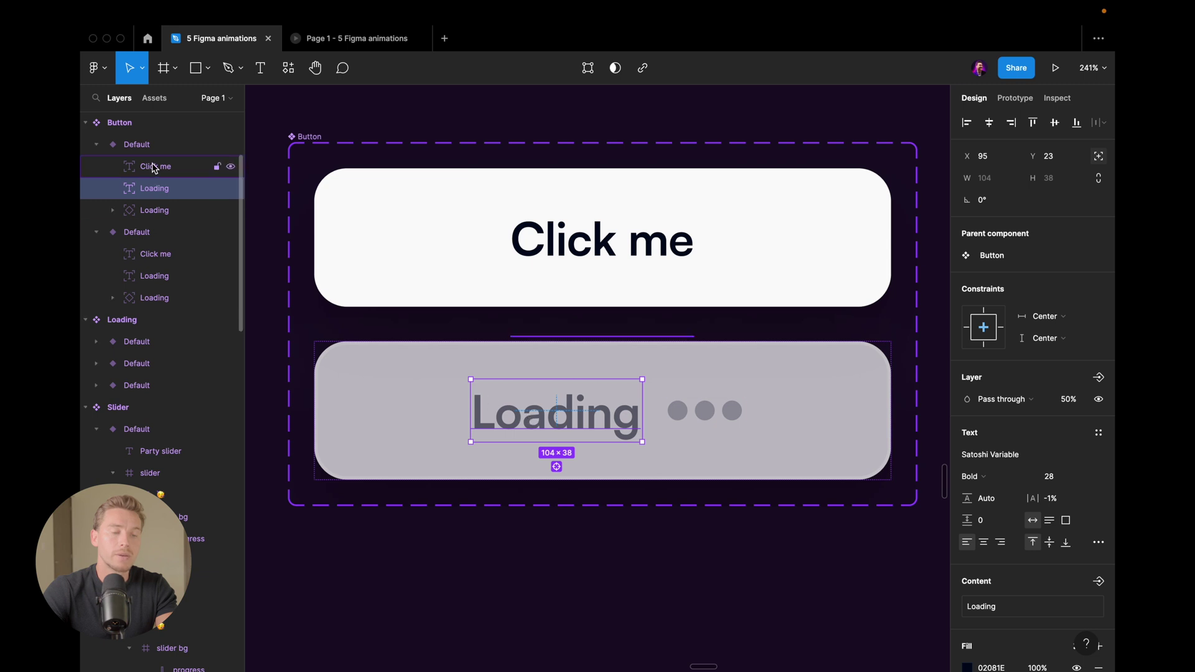
pyautogui.click(153, 168)
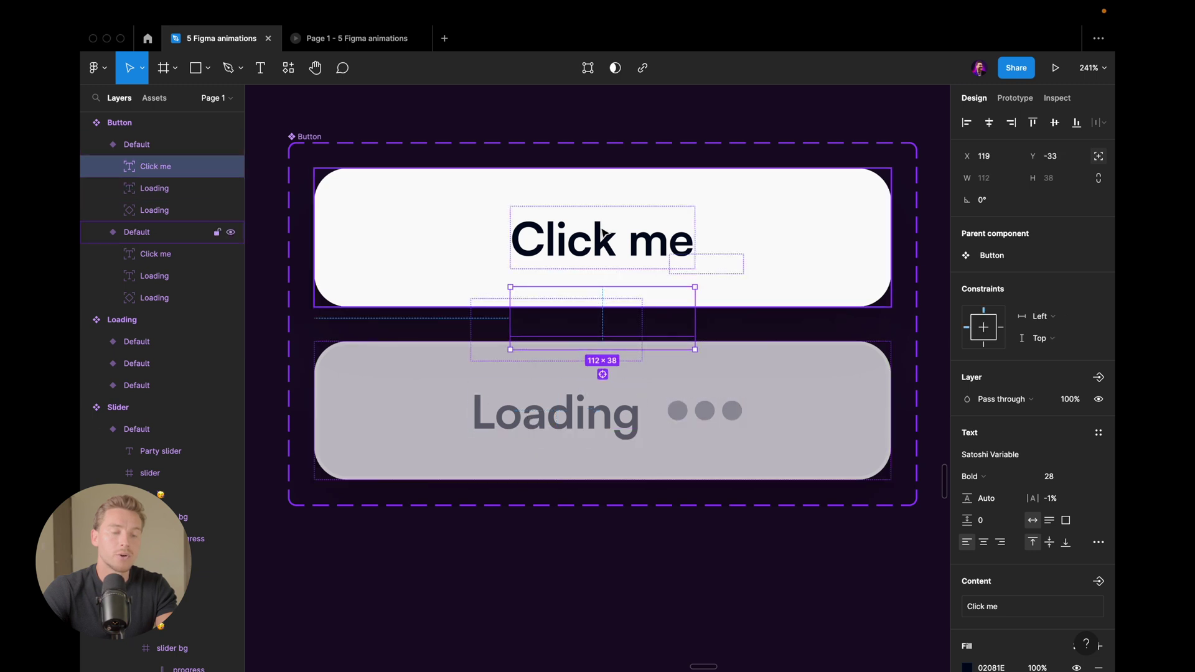
pyautogui.click(169, 208)
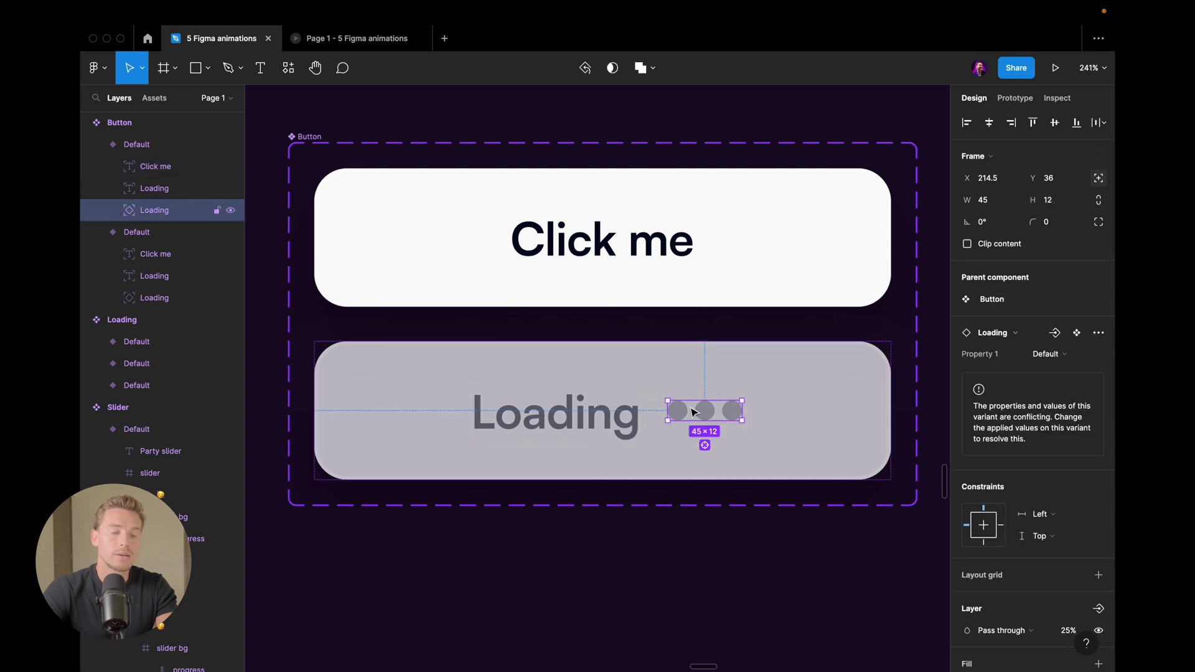
pyautogui.click(168, 299)
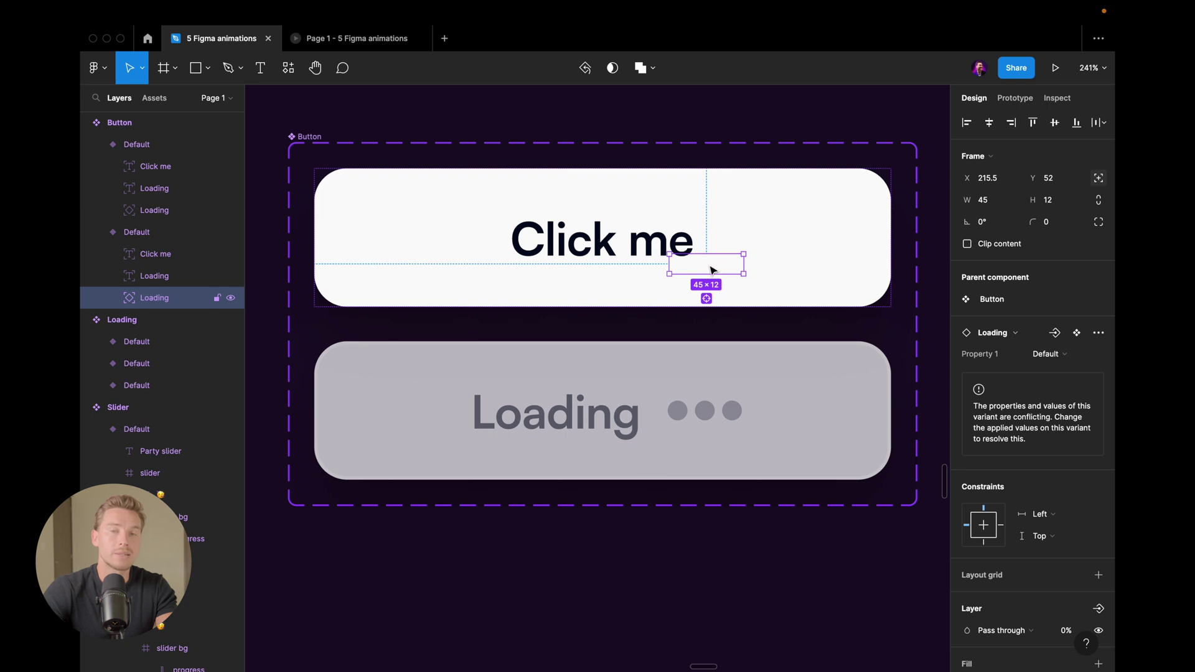
pyautogui.click(705, 412)
pyautogui.scroll(-3, 1008, 393)
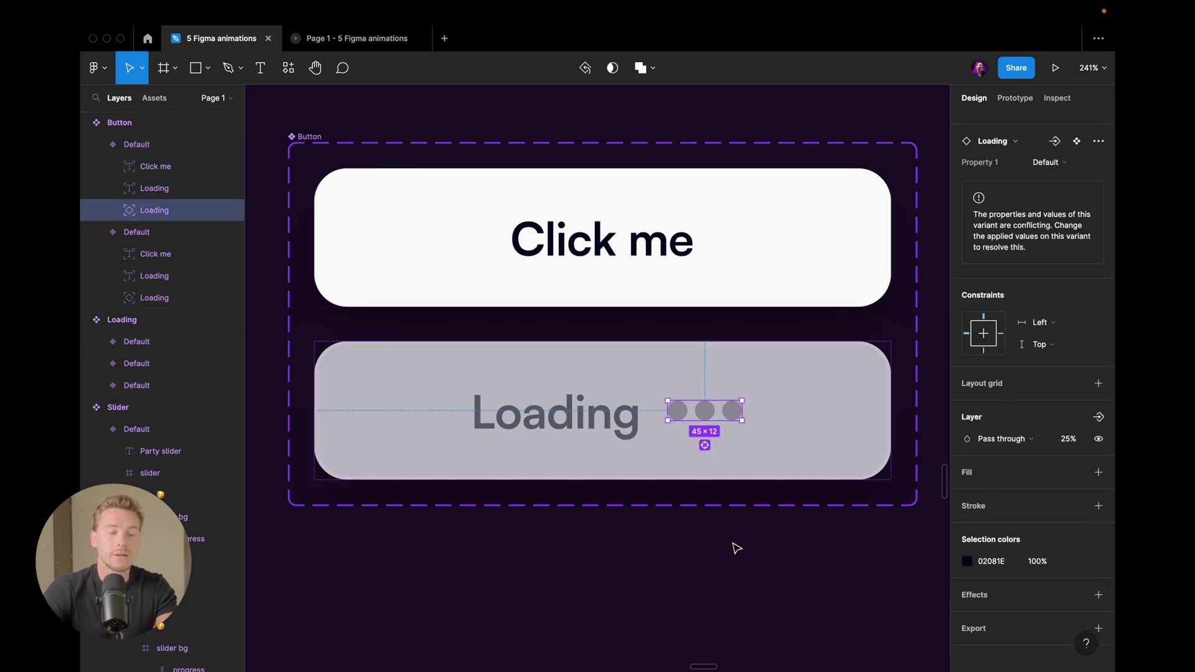
pyautogui.press('Escape')
pyautogui.scroll(-1, 707, 515)
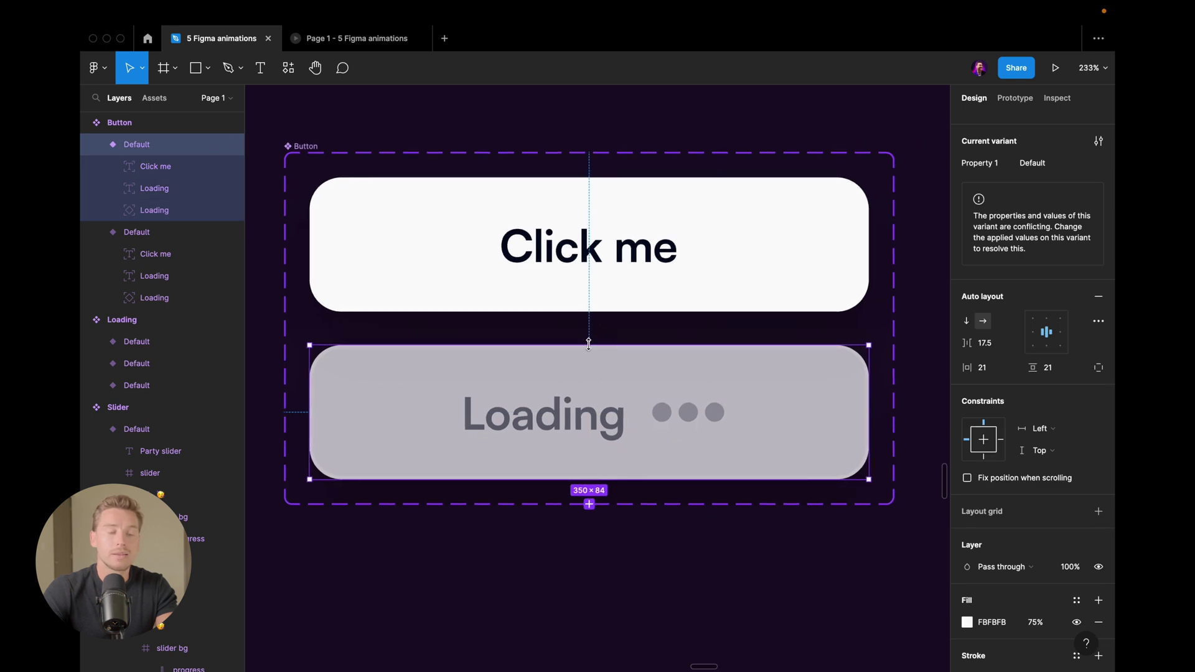
# Step: Select the Click me variant and inspect its nested text layers, ending on the Click me text
pyautogui.click(479, 268)
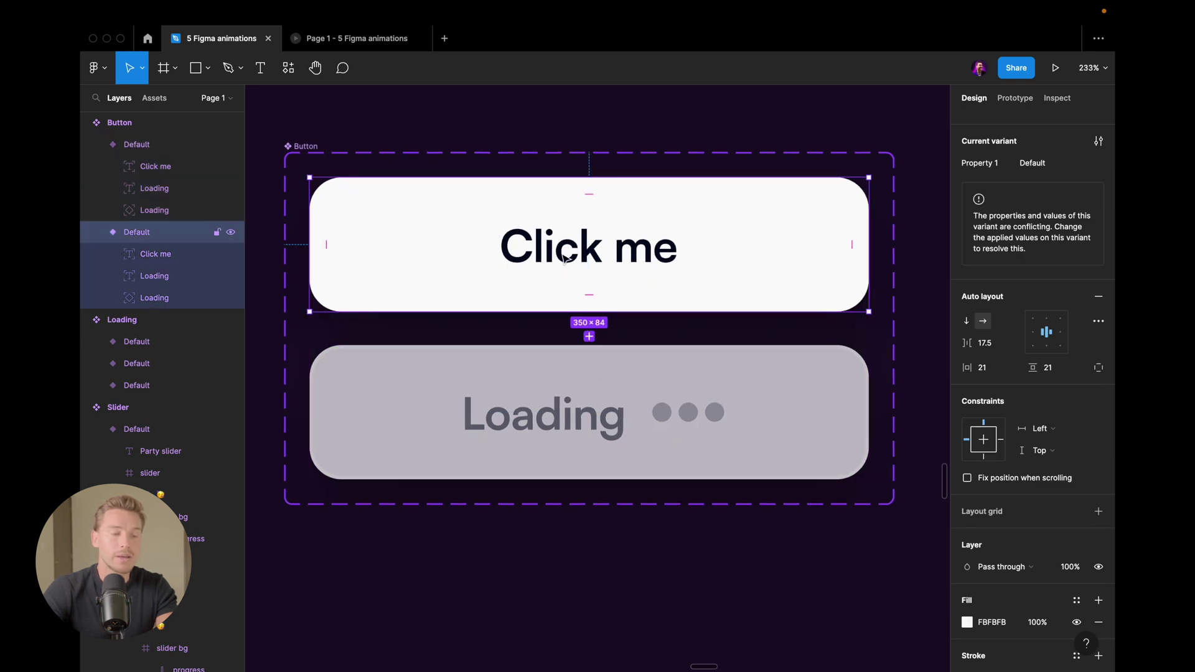
pyautogui.click(154, 255)
pyautogui.click(153, 276)
pyautogui.click(154, 254)
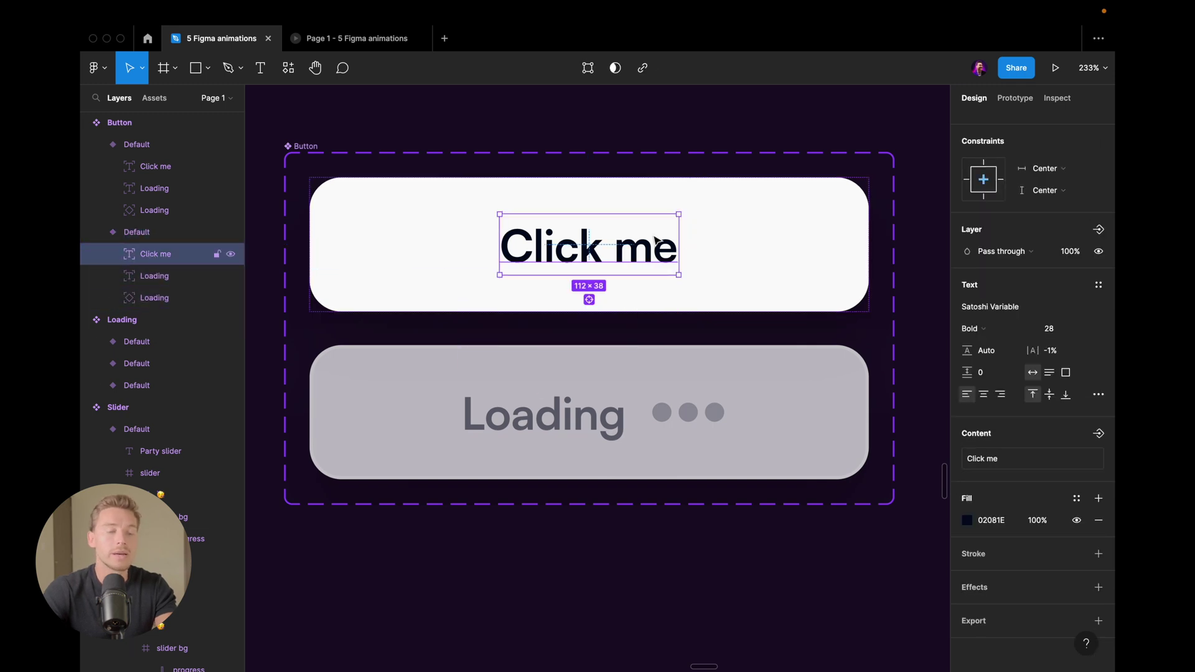
pyautogui.scroll(-2, 584, 240)
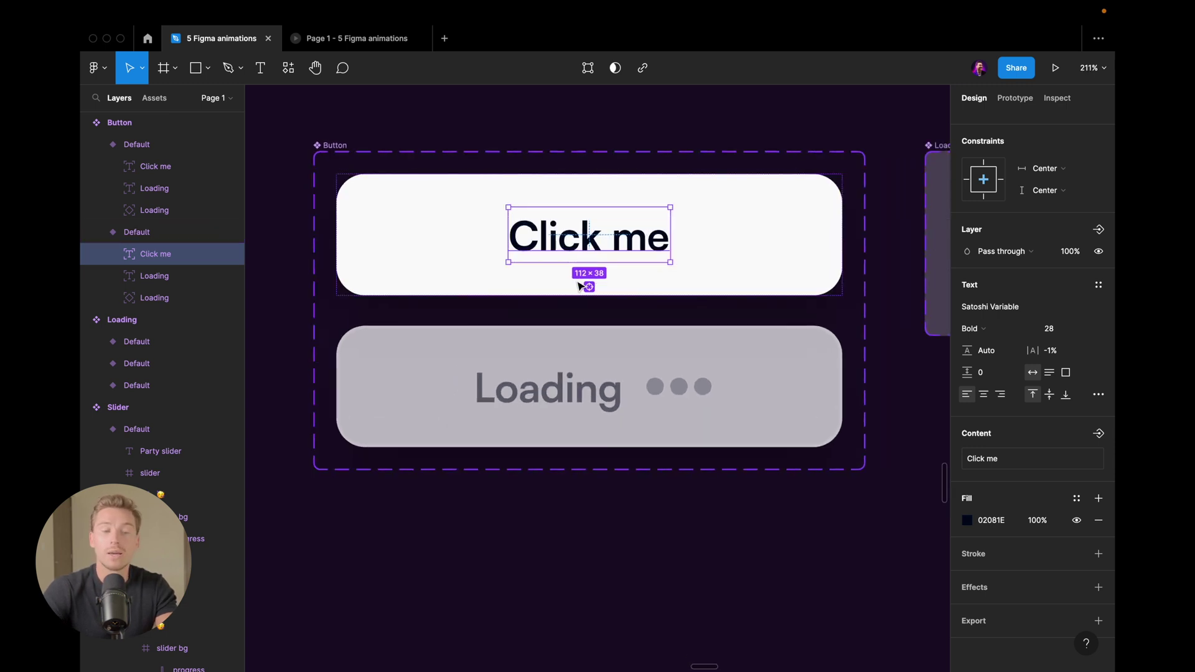
# Step: Show the Click me variant's prototype settings and open the details of its click interaction to the Loading variant
pyautogui.click(531, 408)
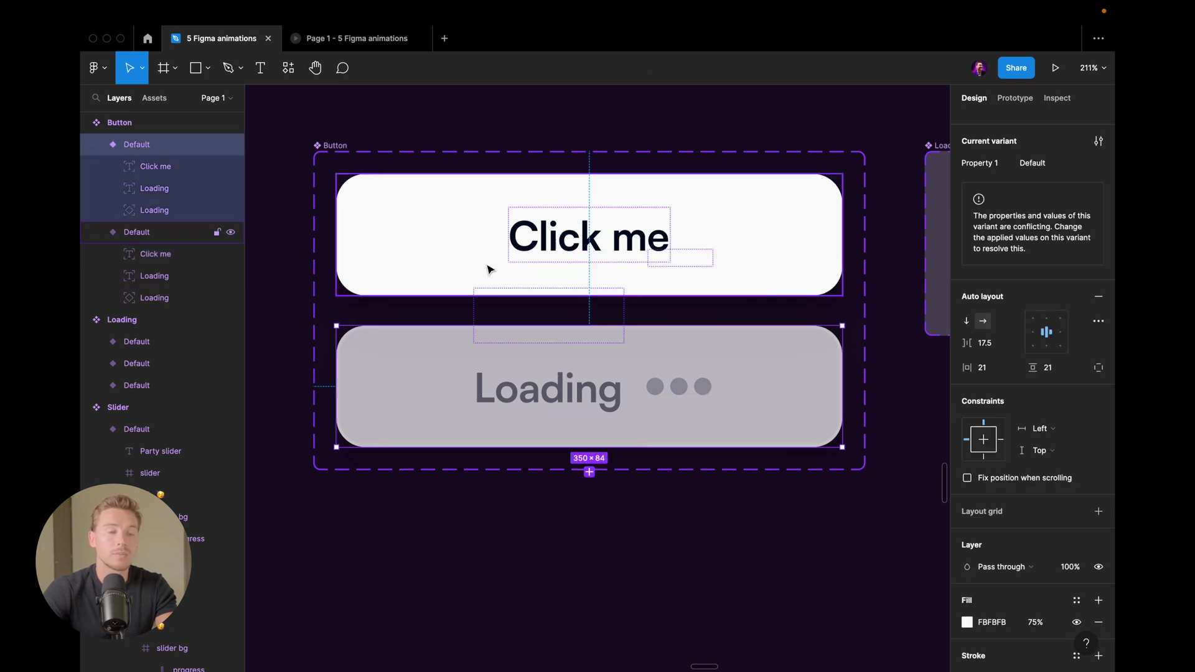
pyautogui.click(483, 237)
pyautogui.click(1014, 98)
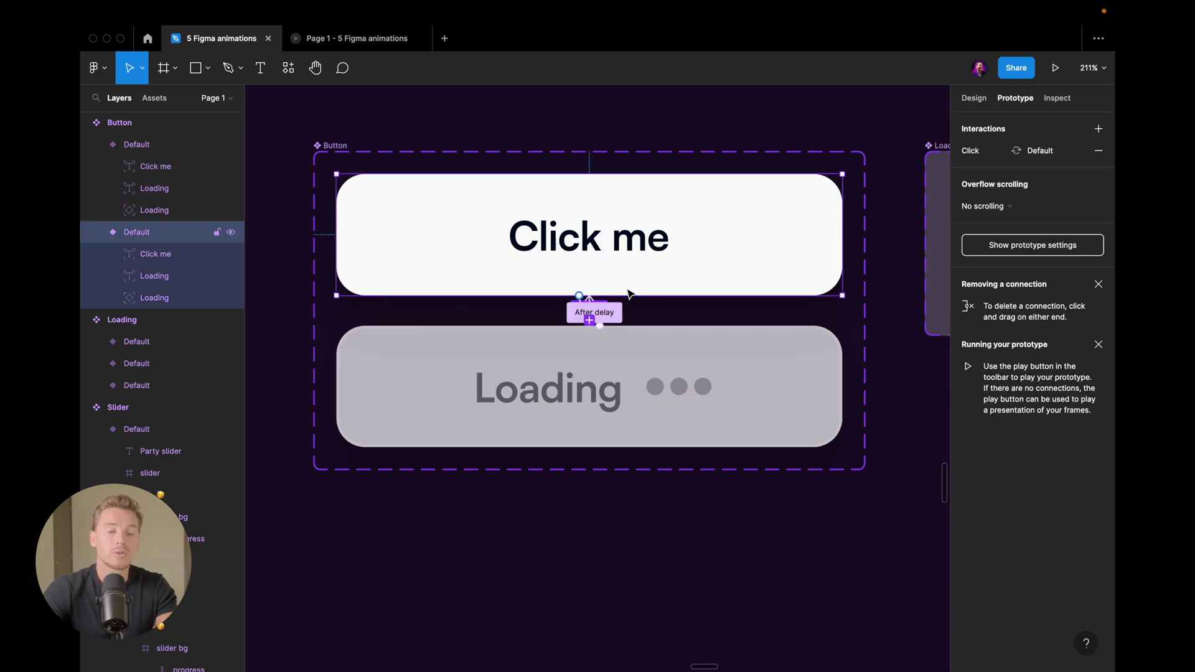
pyautogui.scroll(5, 630, 299)
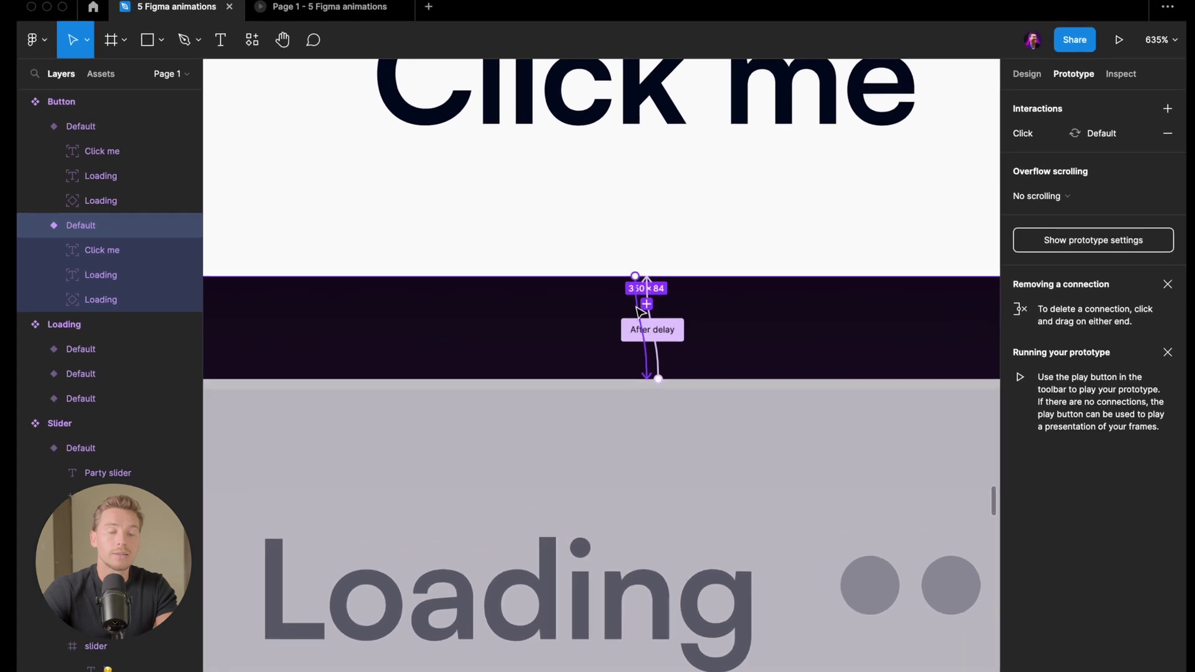
pyautogui.click(631, 304)
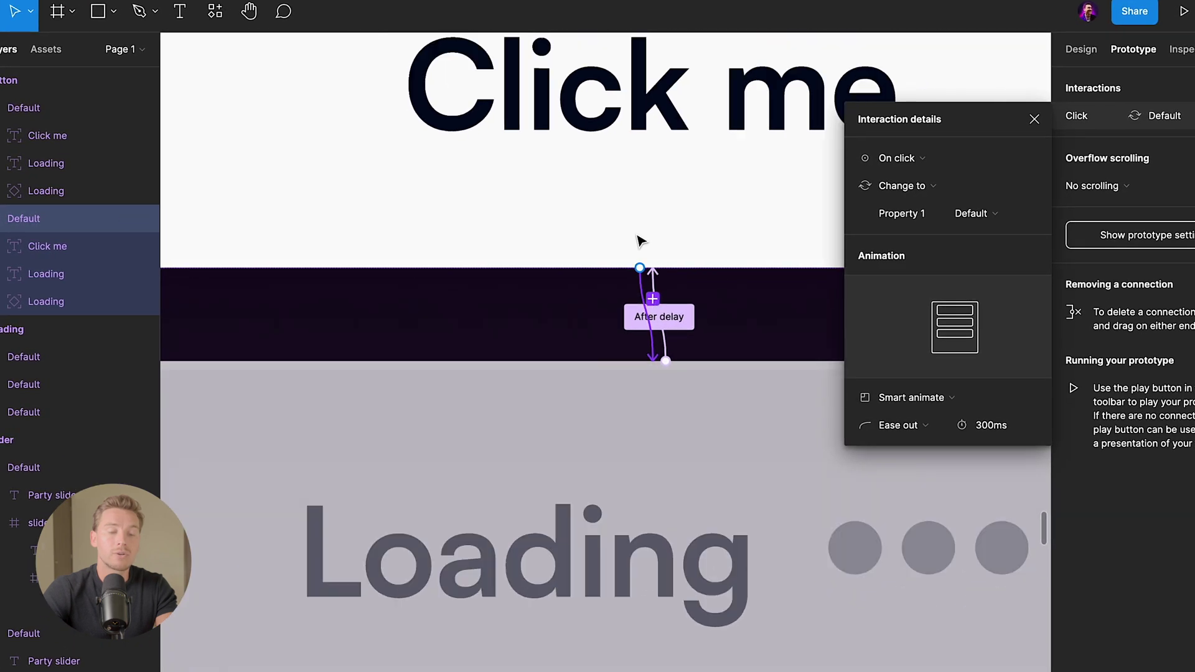
pyautogui.scroll(-3, 643, 244)
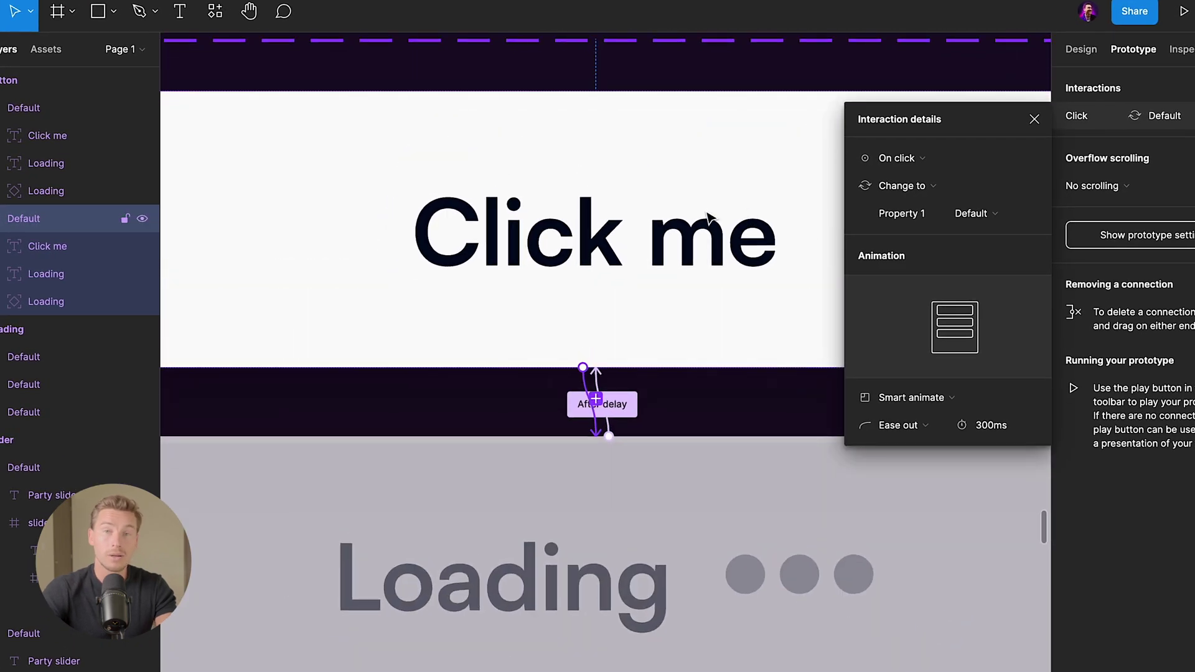
pyautogui.scroll(-3, 568, 219)
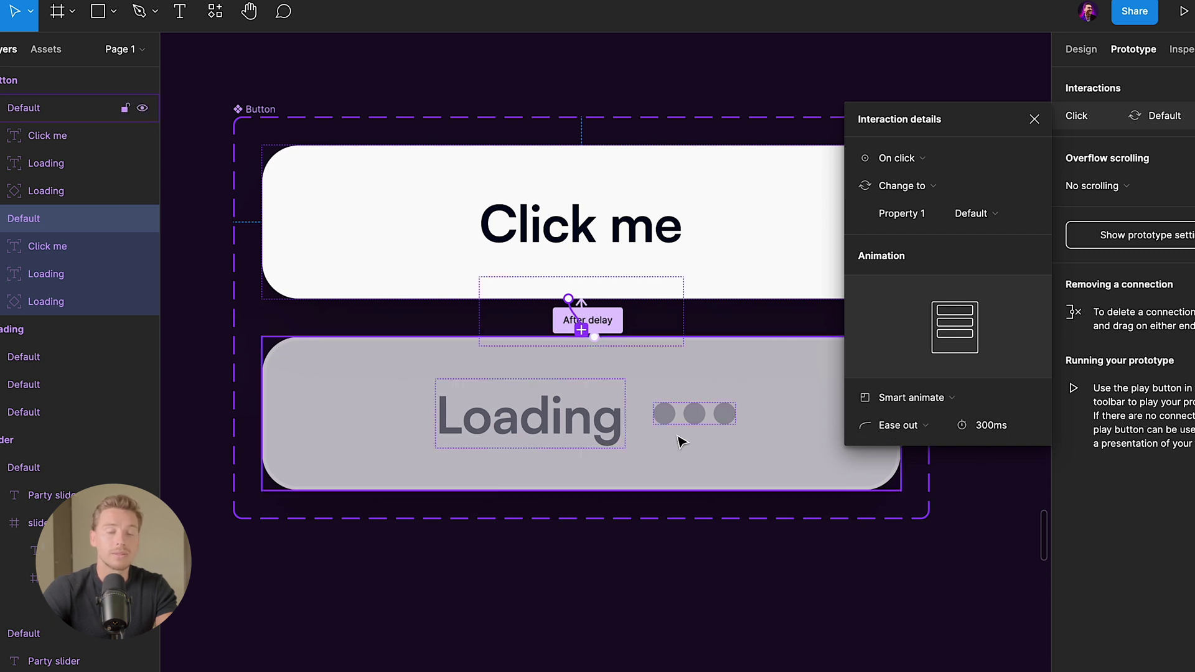
# Step: Open the Loading variant's After delay interaction and examine its delay and animation settings
pyautogui.scroll(5, 637, 376)
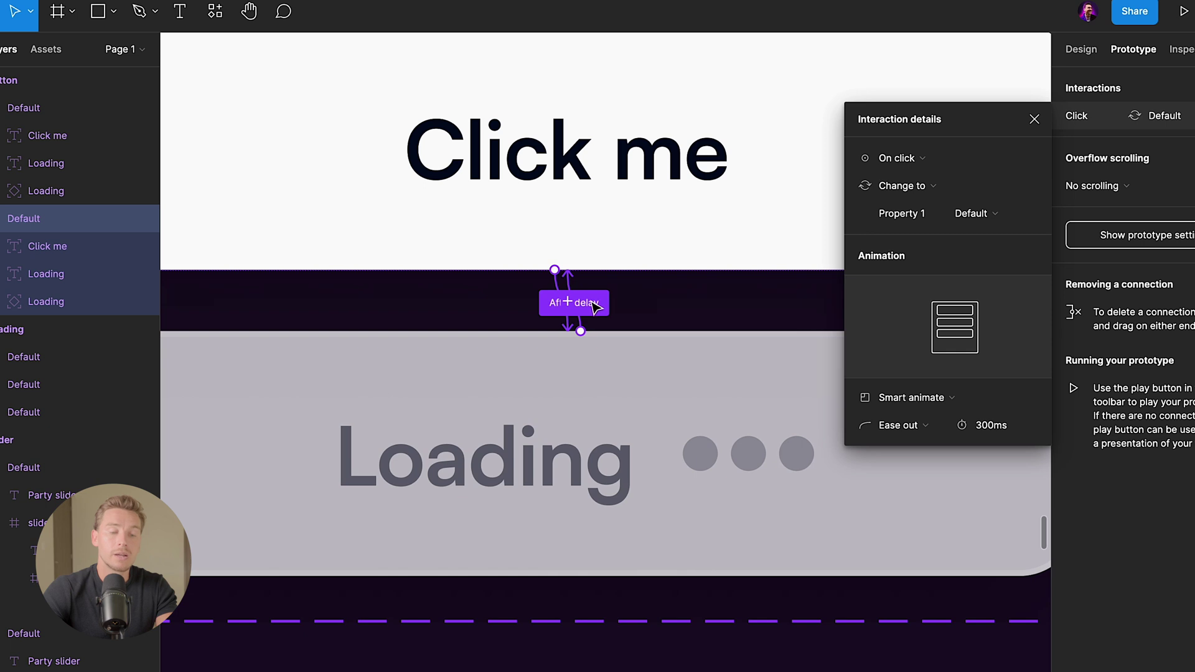
pyautogui.keyDown('shift'); pyautogui.click(595, 305); pyautogui.keyUp('shift')
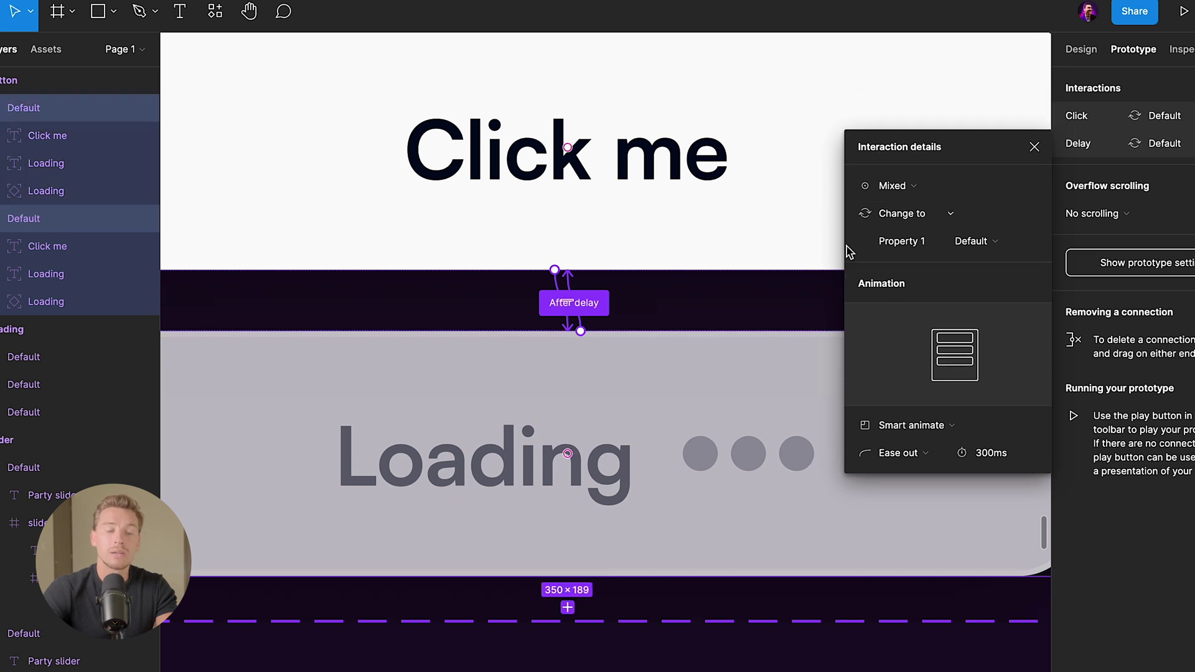
pyautogui.click(587, 376)
pyautogui.click(573, 323)
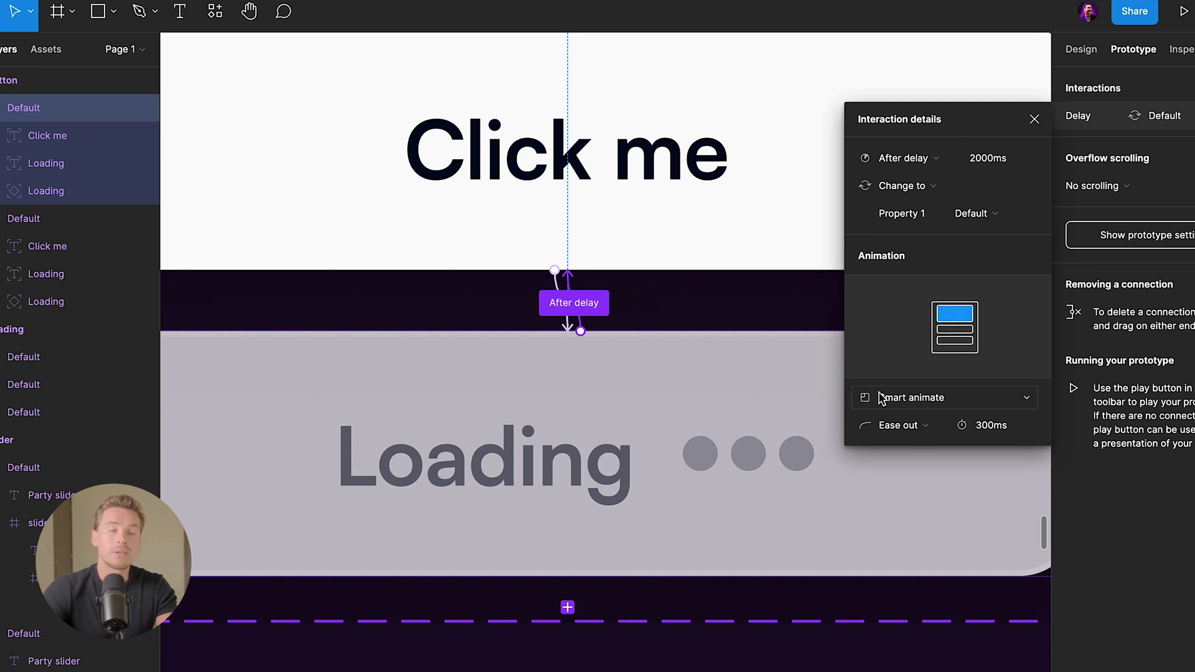
pyautogui.scroll(-2, 560, 355)
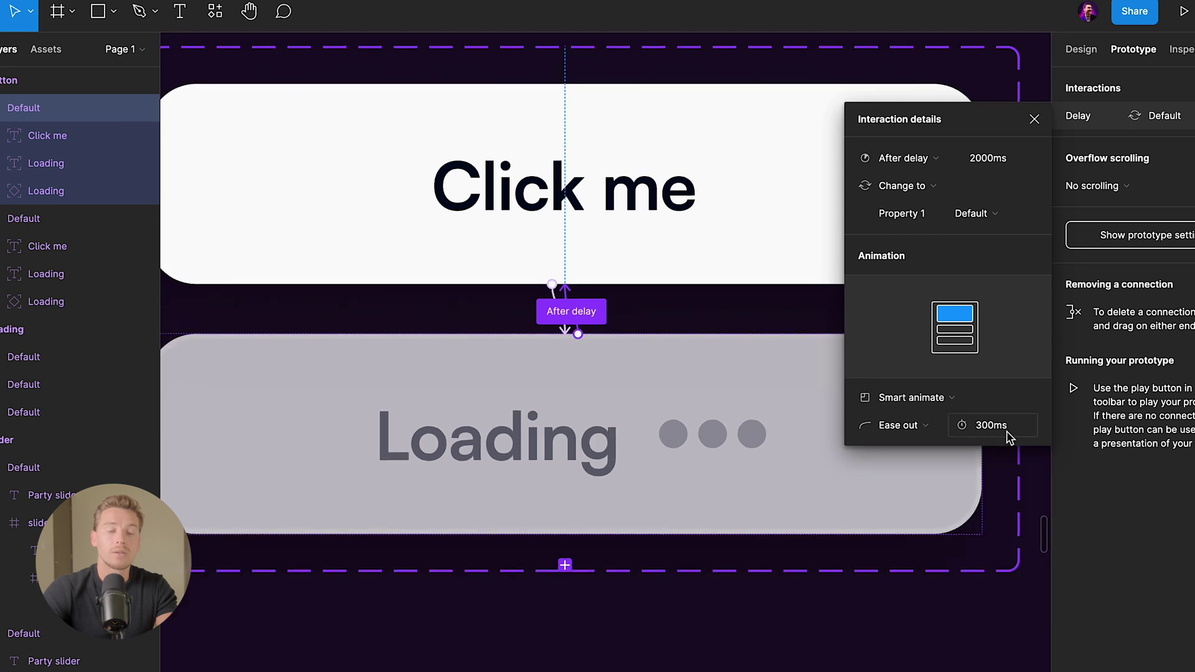
pyautogui.scroll(-2, 755, 371)
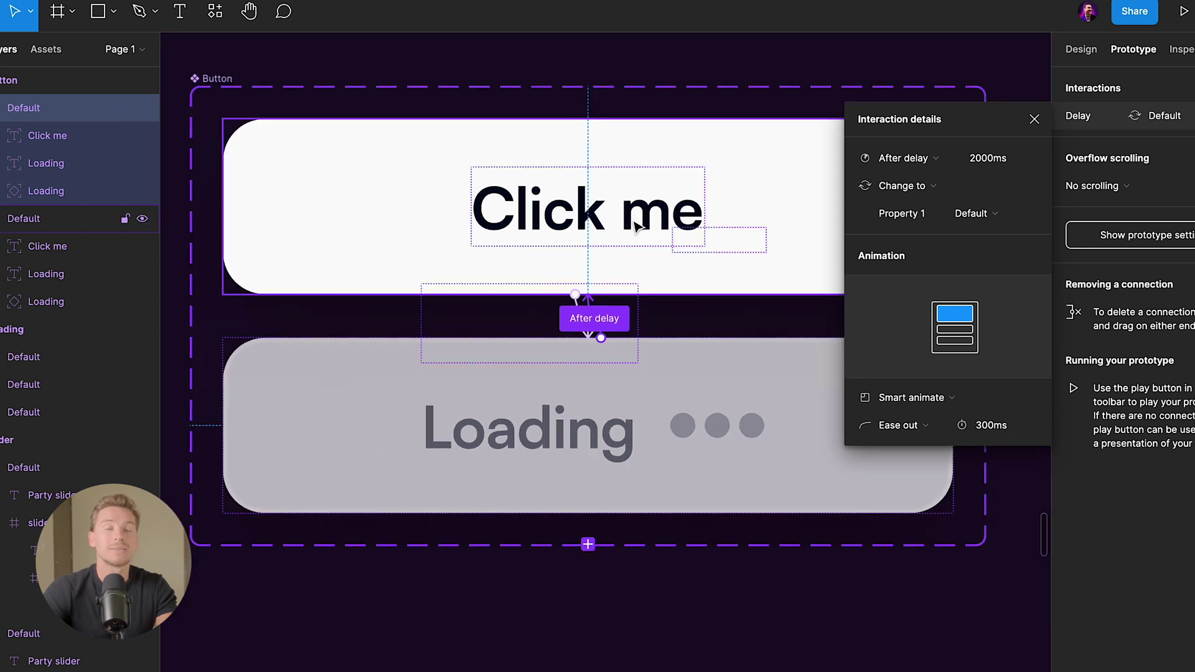
# Step: Place an instance of the Click me button on the empty canvas below the components, and delete it
pyautogui.scroll(-3, 643, 248)
pyautogui.click(643, 142)
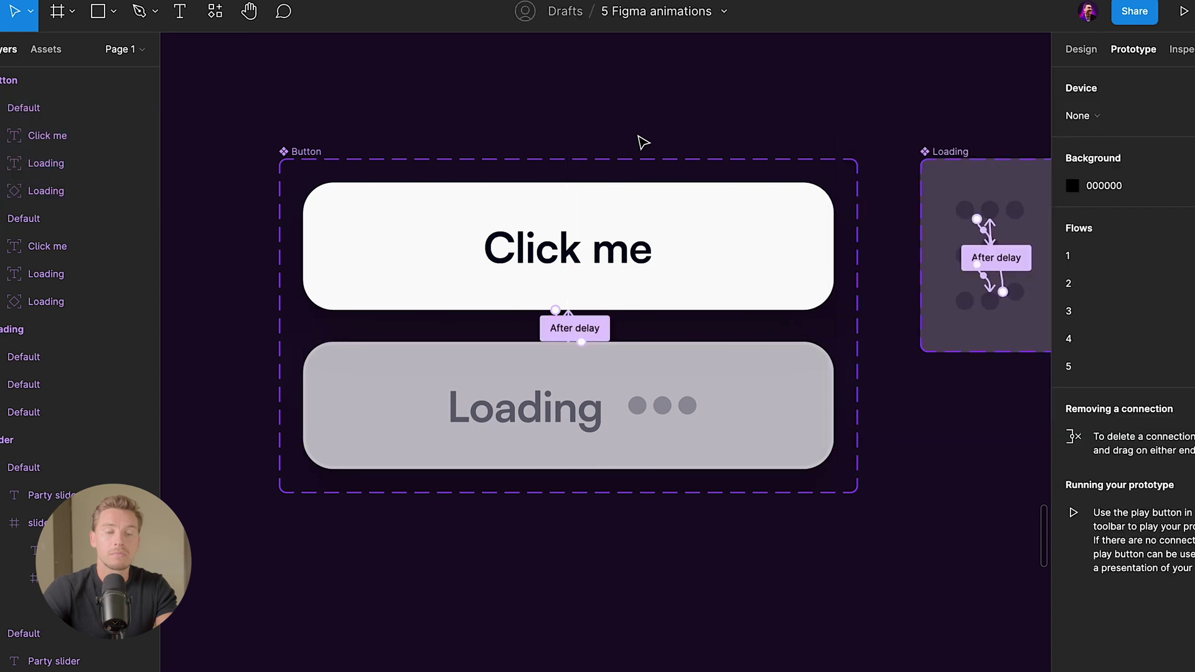
pyautogui.hscroll(3, 640, 141)
pyautogui.scroll(-1, 453, 315)
pyautogui.click(525, 230)
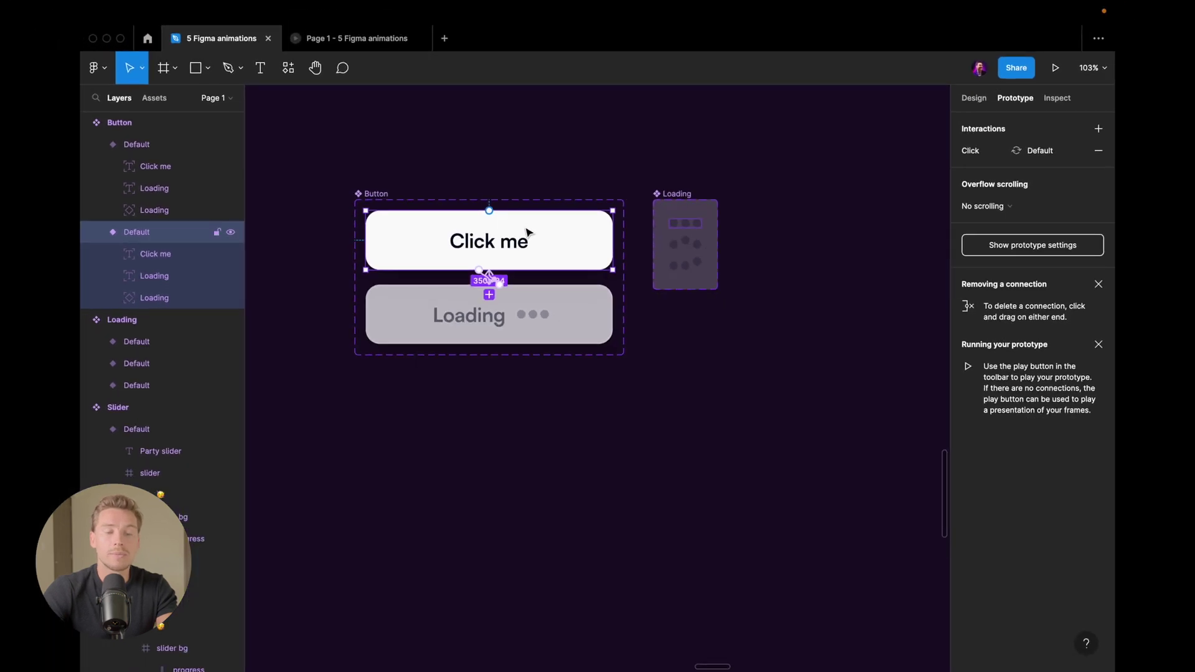
pyautogui.moveTo(526, 233); pyautogui.dragTo(853, 440)
pyautogui.scroll(-1, 510, 443)
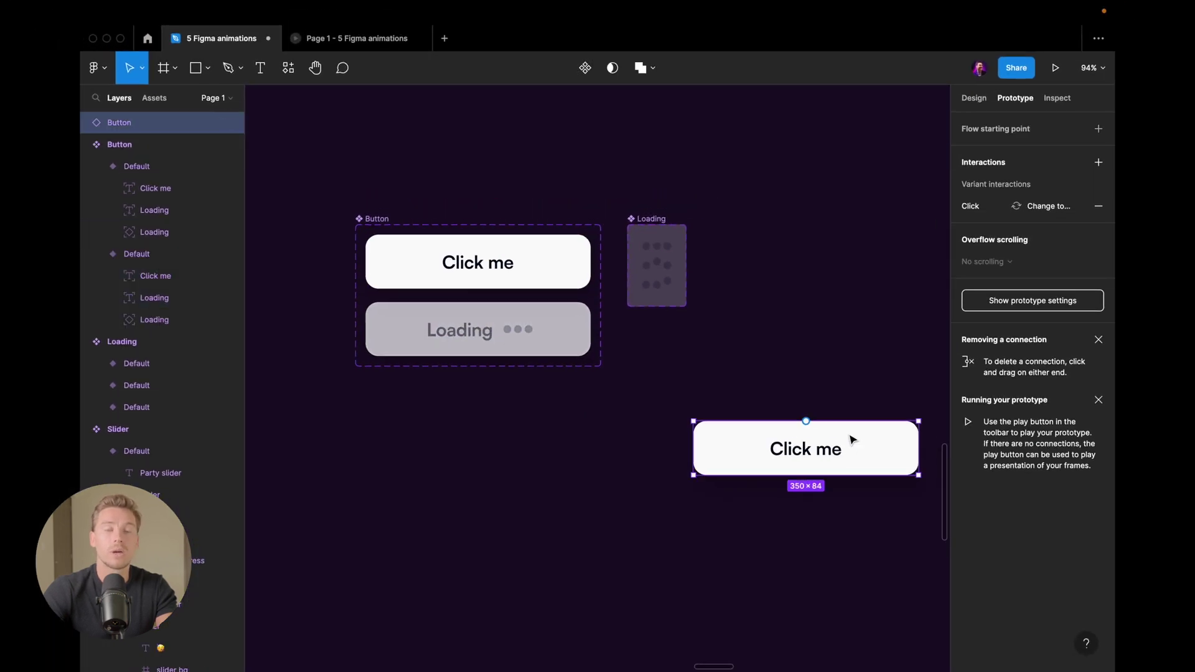
pyautogui.hscroll(2, 853, 440)
pyautogui.scroll(1, 852, 440)
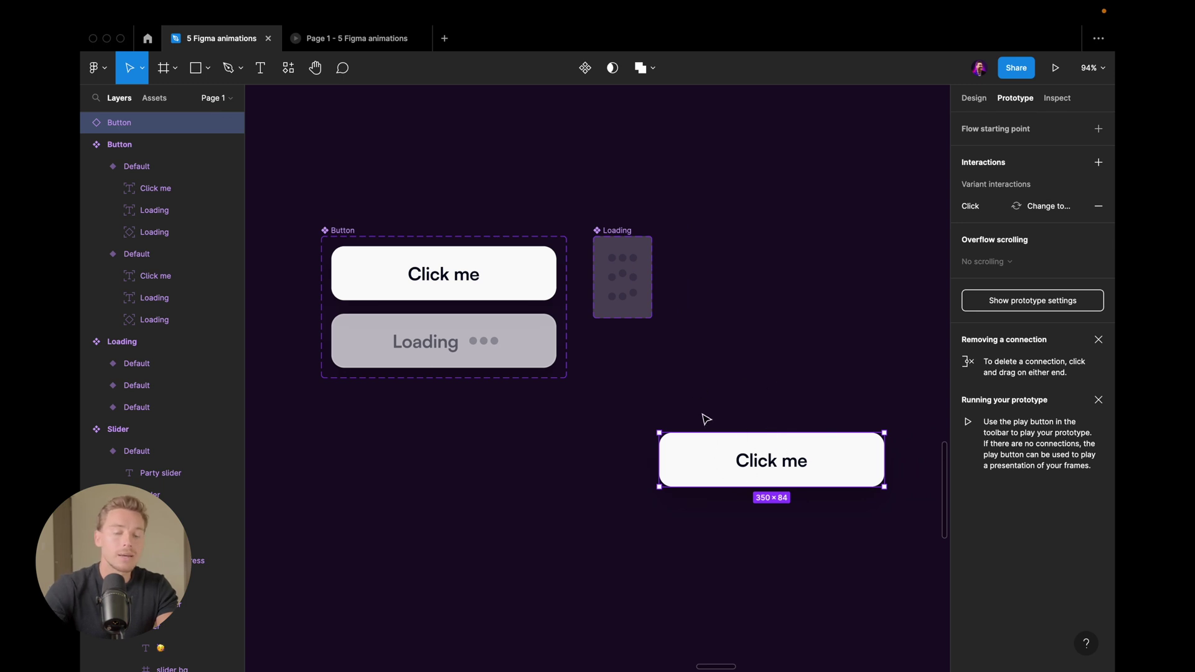
pyautogui.press('Delete')
# Step: Trigger the Click me button in the prototype preview to play its loading state, and return to the design file
pyautogui.click(387, 45)
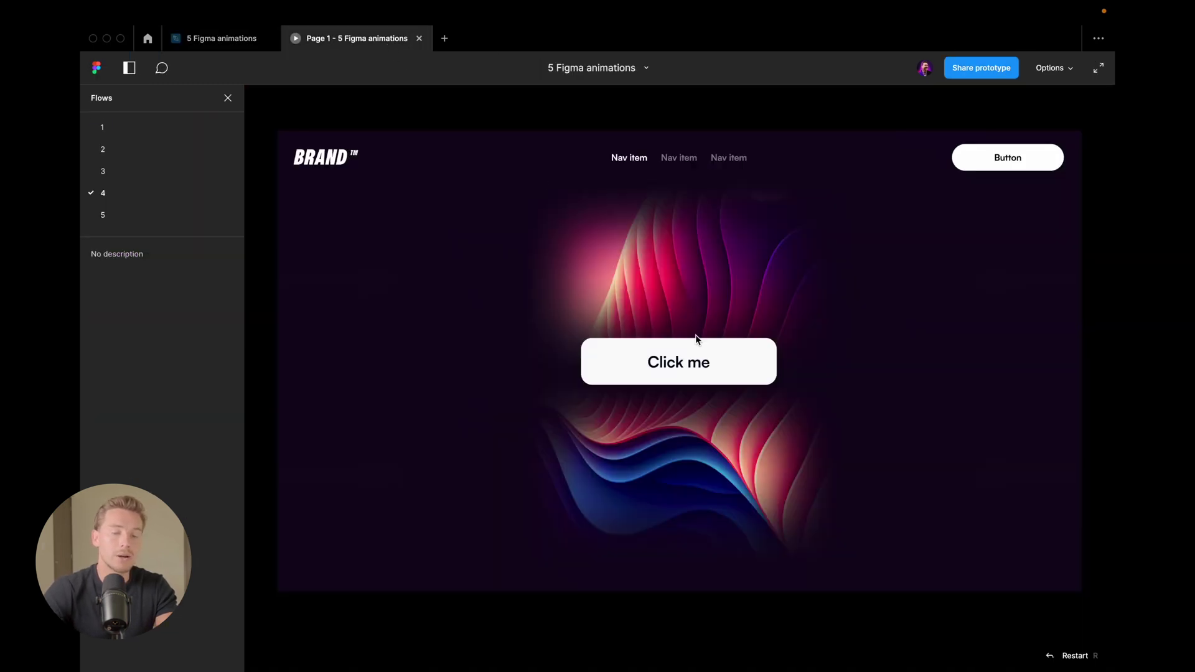
pyautogui.click(692, 358)
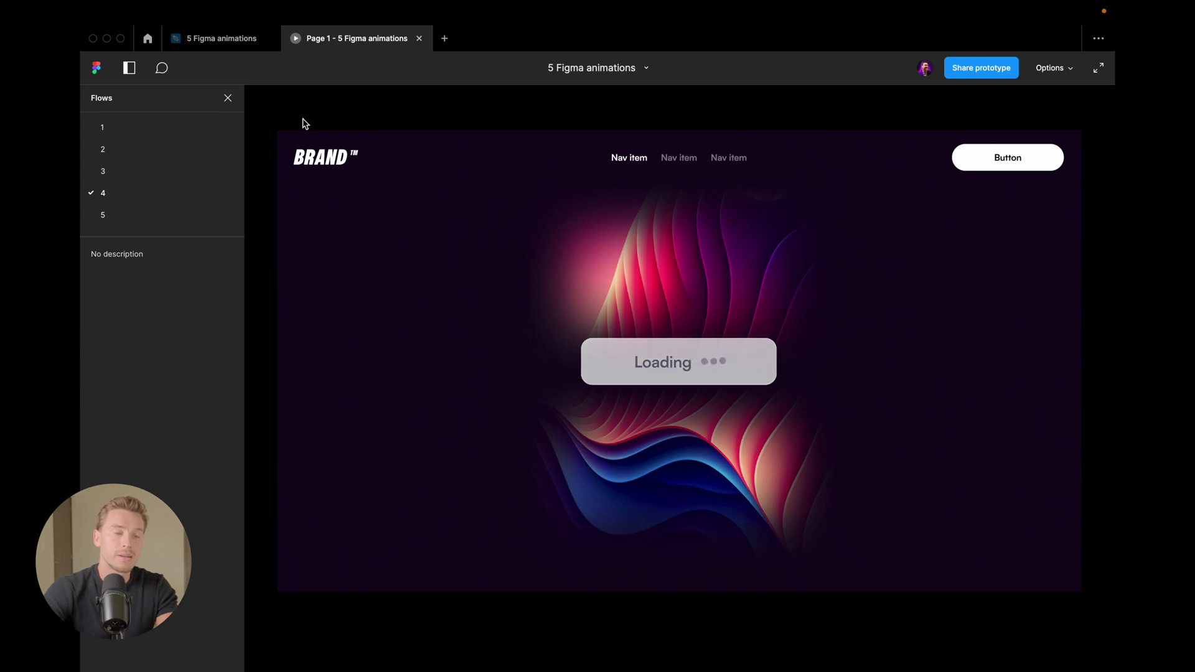
pyautogui.click(218, 44)
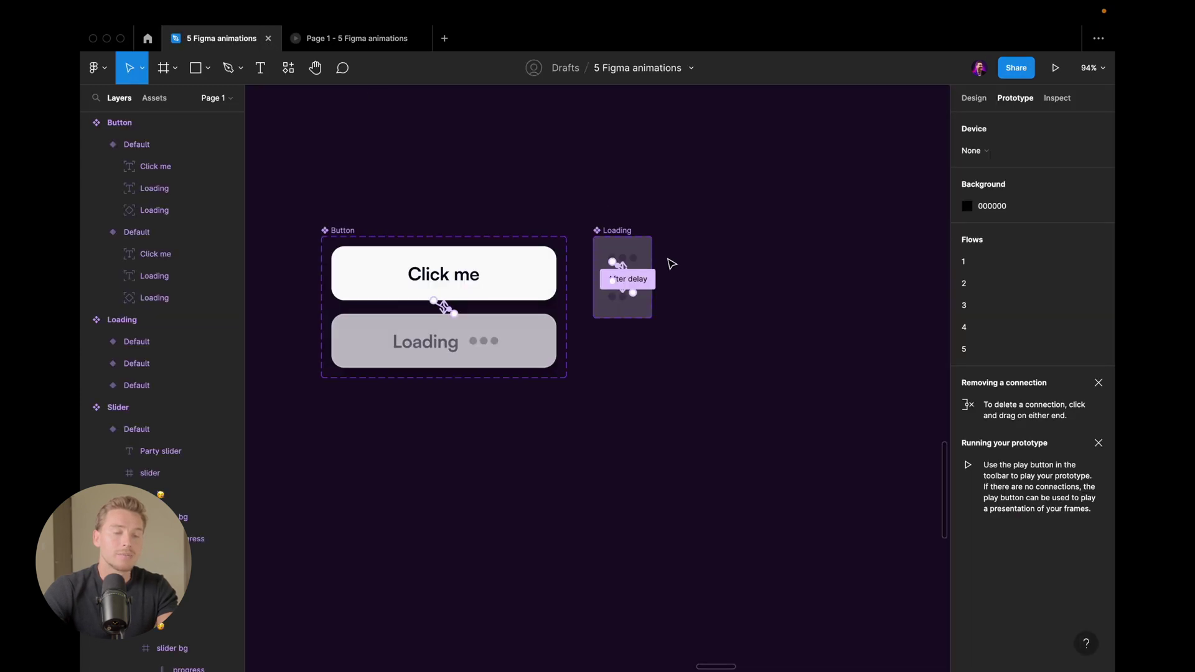
# Step: Examine the Overlay Interactions section of the canvas, including its frame, Dropdown and Overlay elements
pyautogui.scroll(-10, 672, 264)
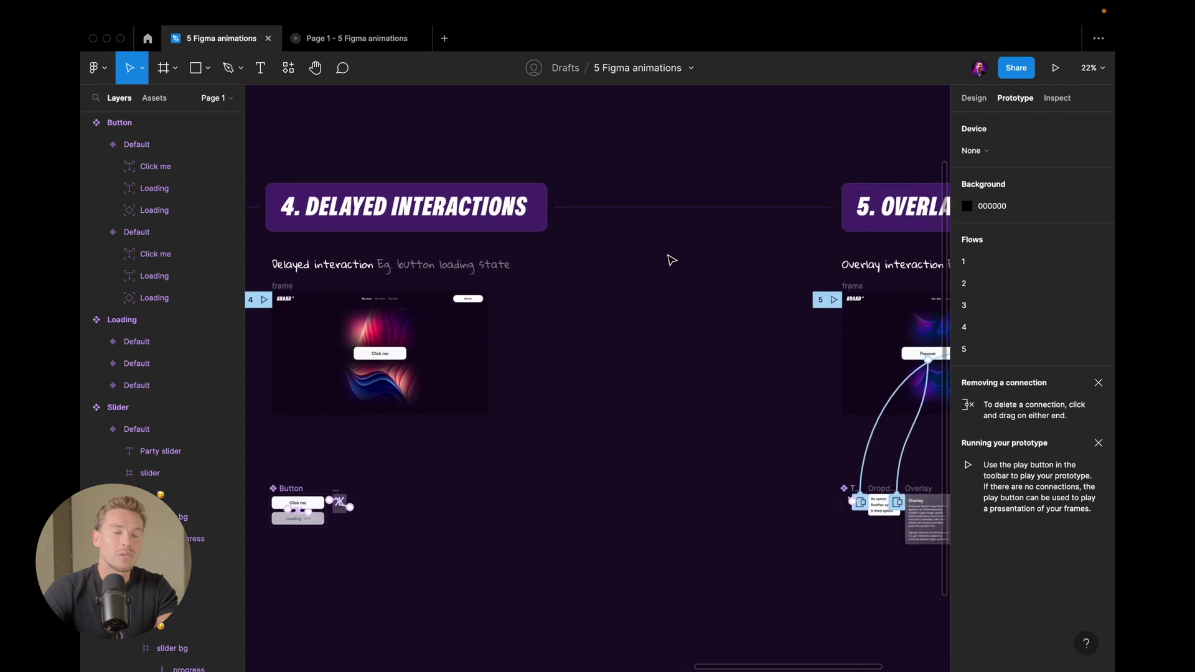
pyautogui.hscroll(10, 672, 260)
pyautogui.scroll(4, 672, 260)
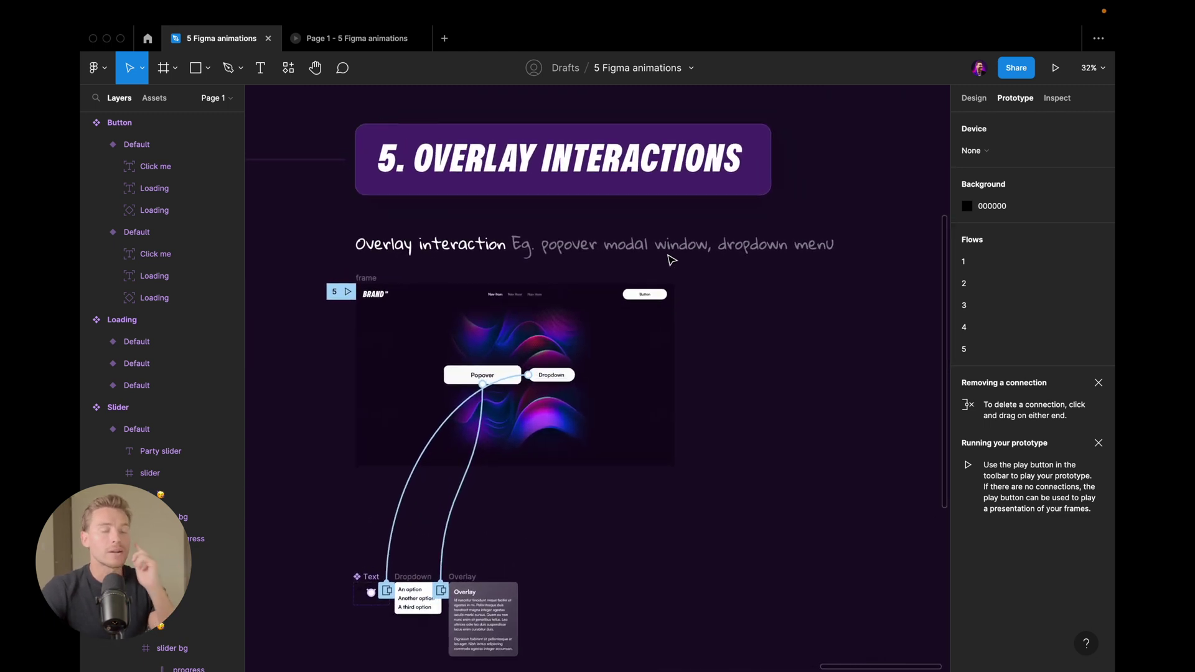
pyautogui.scroll(1, 673, 260)
pyautogui.scroll(-2, 672, 260)
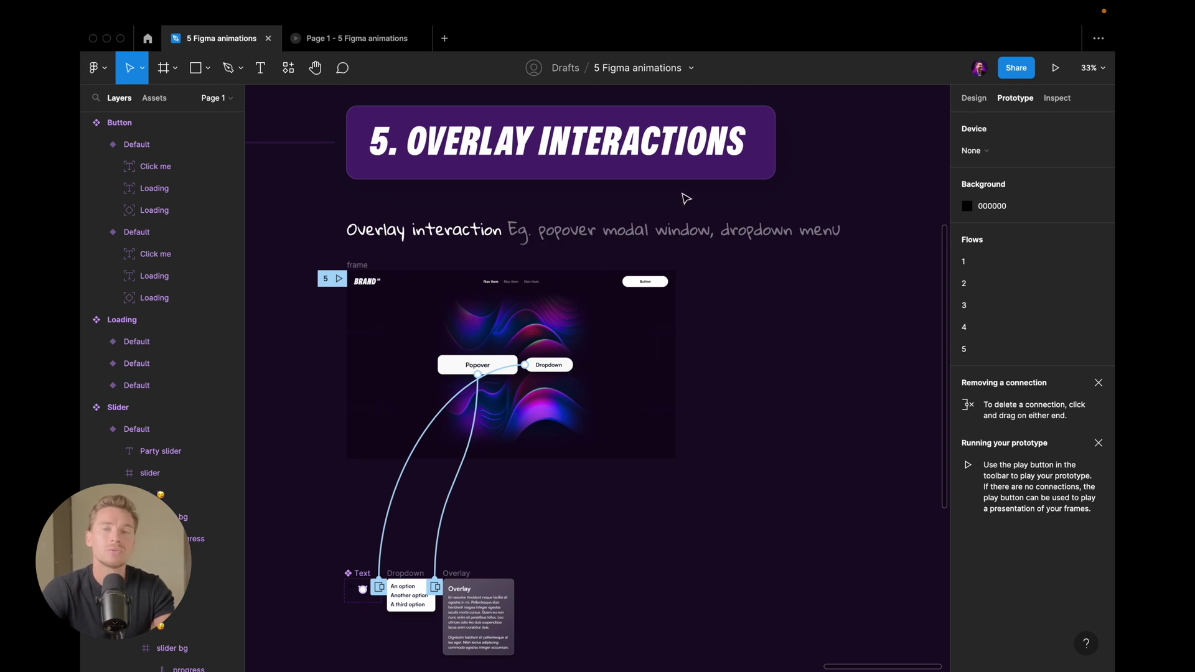
pyautogui.scroll(3, 691, 198)
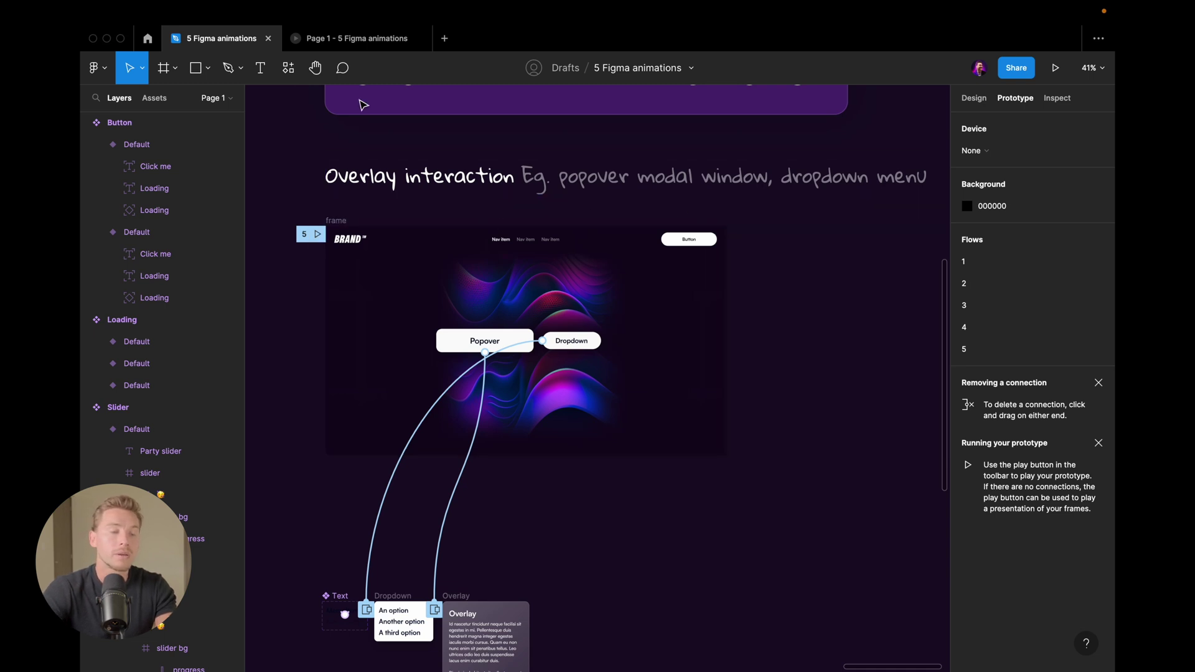
# Step: Switch the prototype preview to flow 5, open the Popover button's overlay, and close it
pyautogui.click(364, 39)
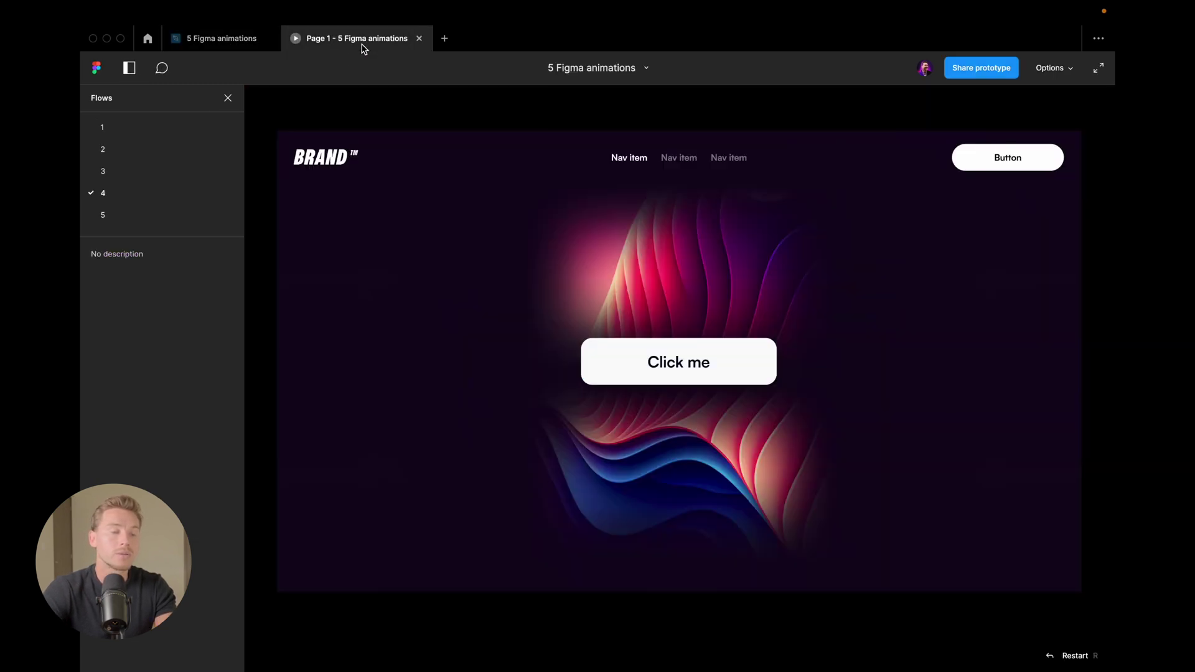
pyautogui.click(127, 215)
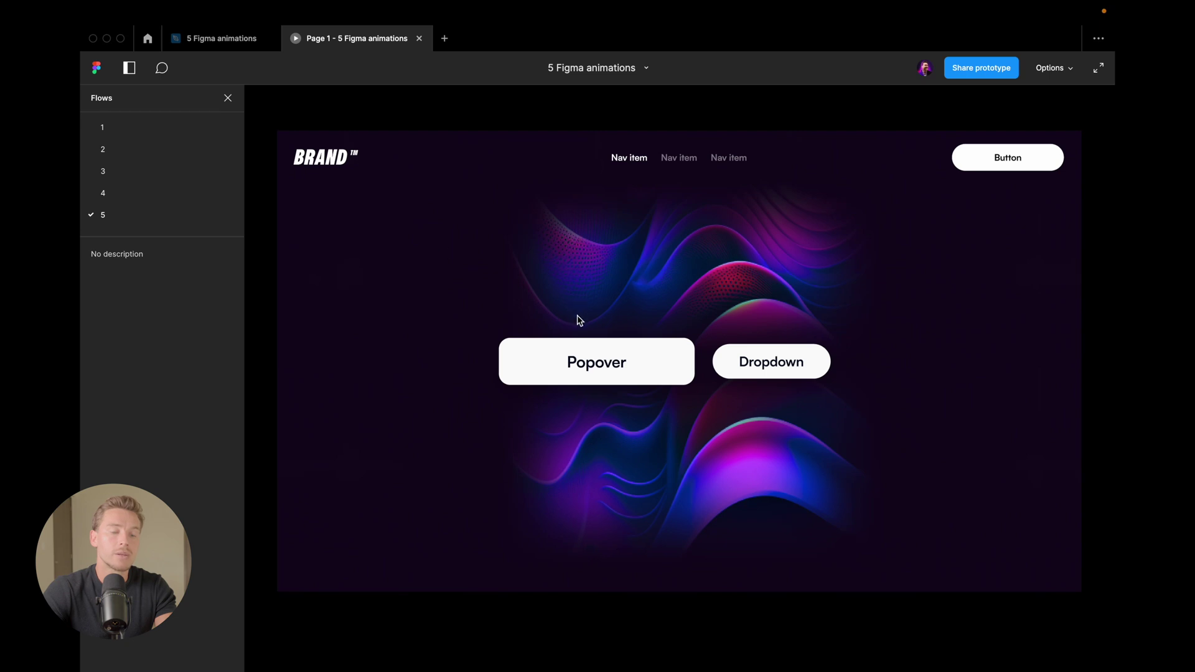
pyautogui.click(585, 355)
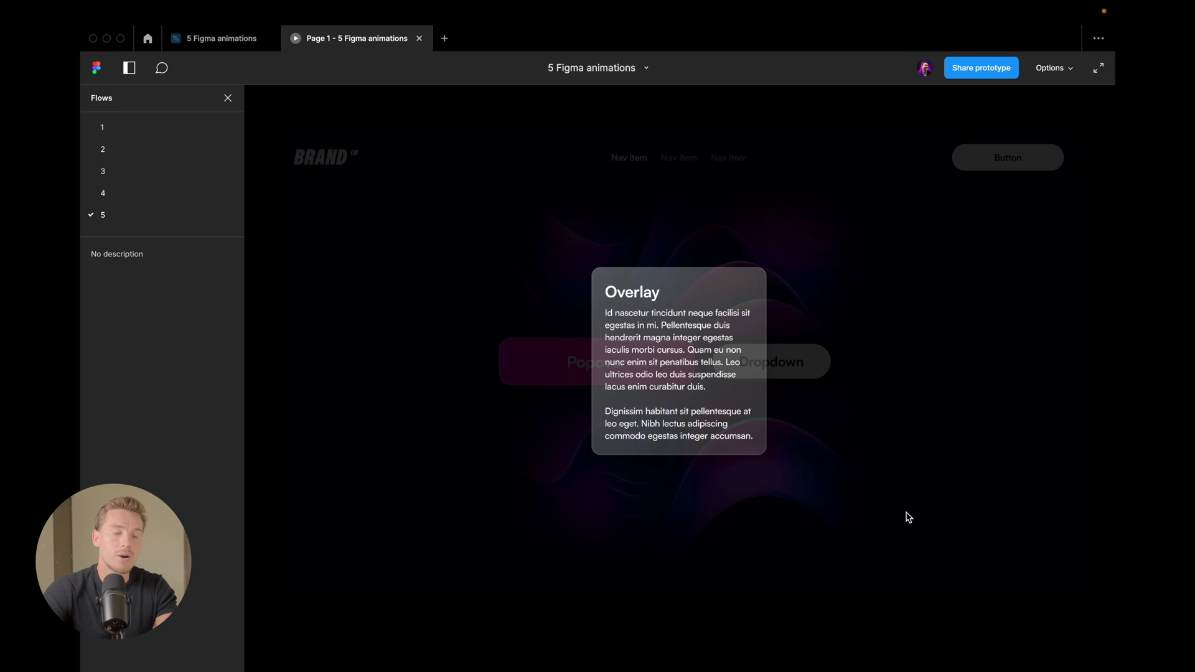
pyautogui.click(551, 271)
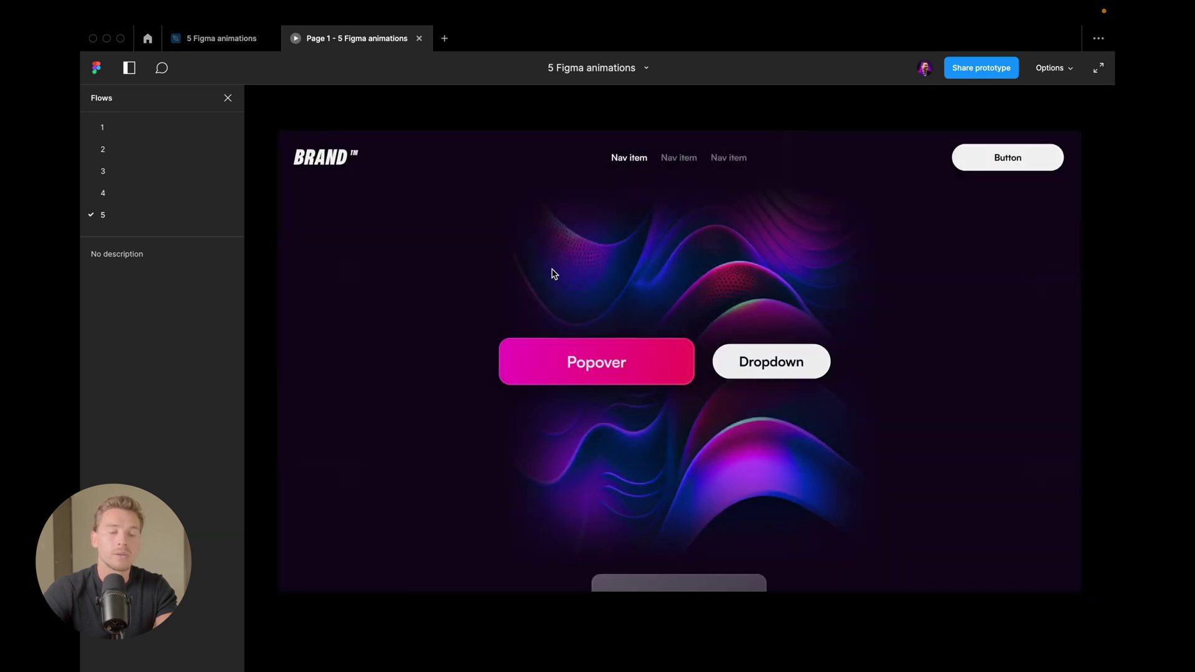
# Step: Open the Dropdown button's menu in the prototype preview, close it, and return to the design file
pyautogui.click(758, 358)
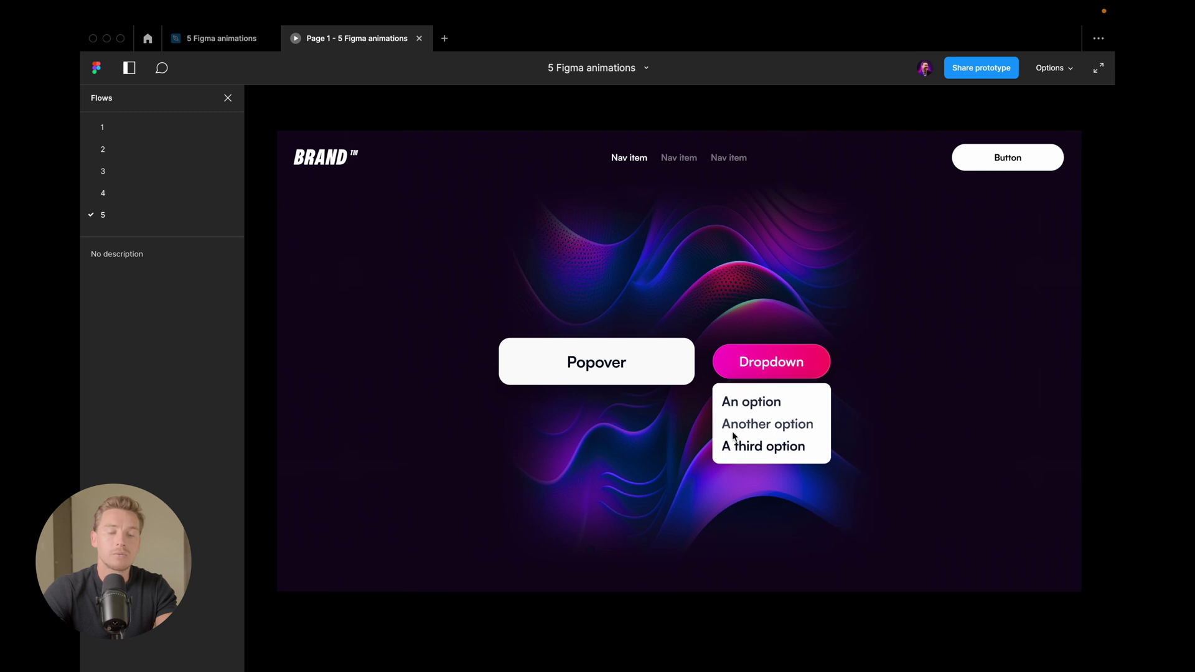
pyautogui.click(742, 366)
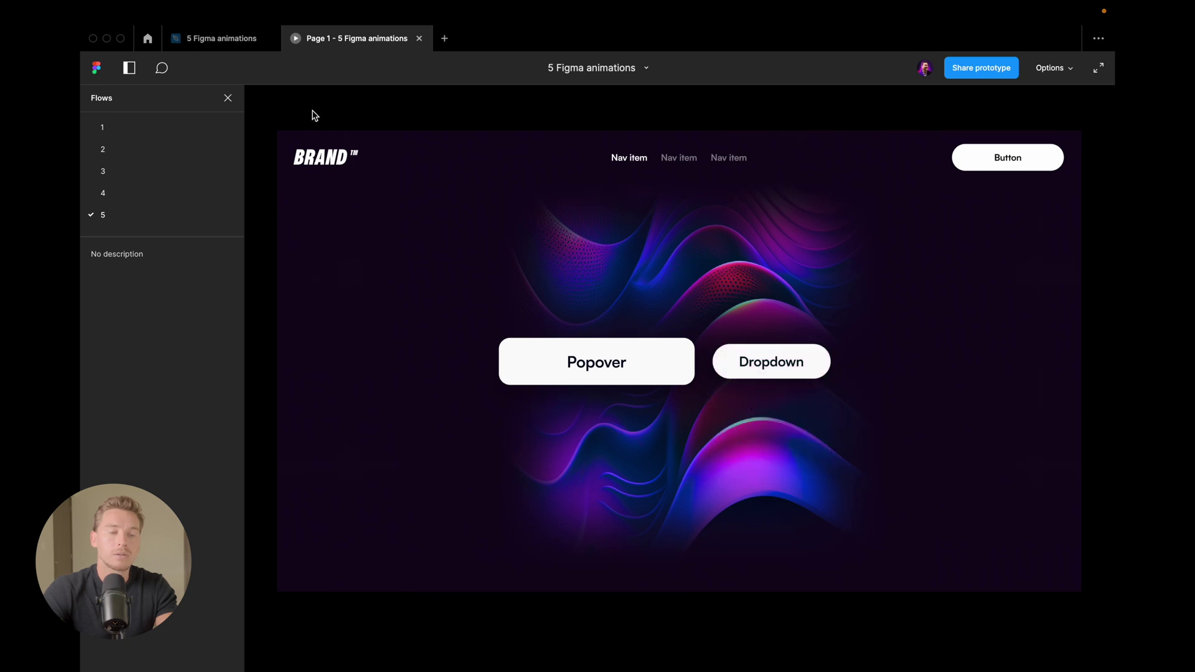
pyautogui.click(236, 43)
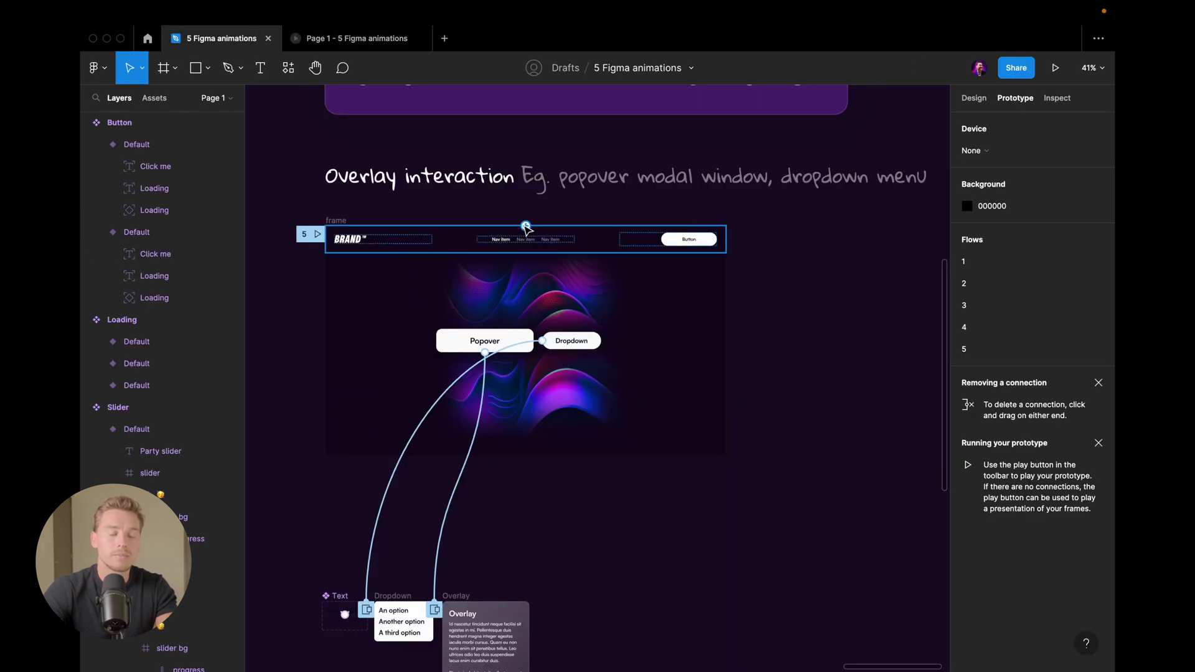
# Step: Move the Overlay frame farther to the right of the Dropdown frame on the canvas
pyautogui.scroll(5, 676, 291)
pyautogui.scroll(-5, 623, 374)
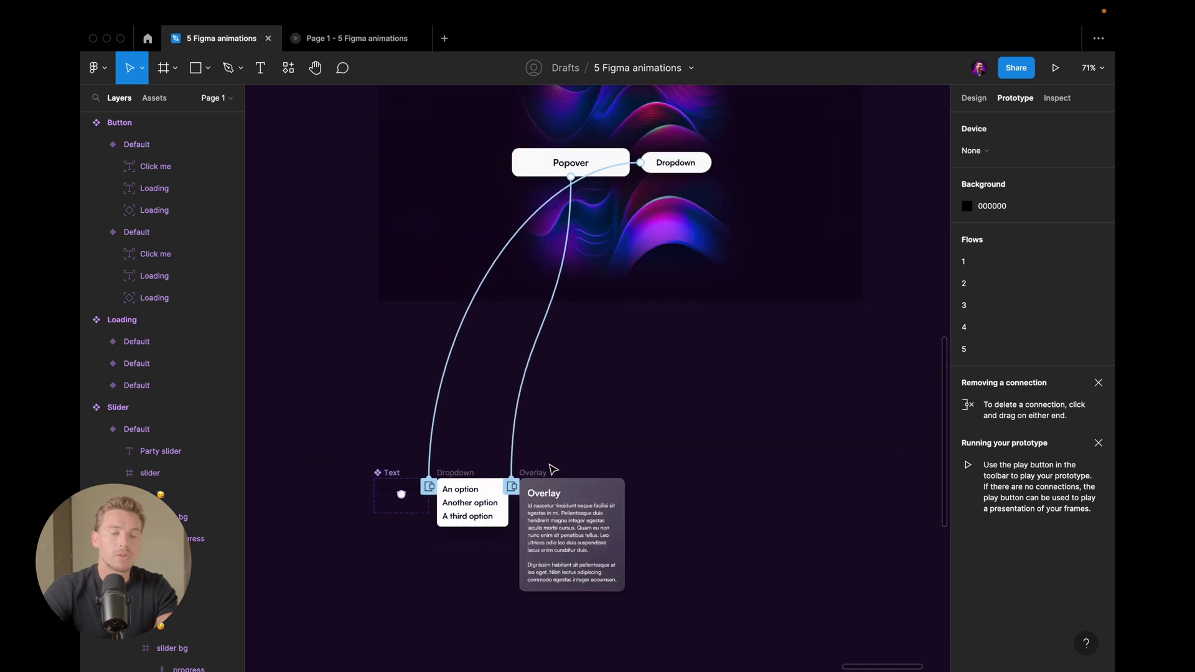
pyautogui.click(521, 479)
pyautogui.moveTo(522, 480); pyautogui.dragTo(566, 480)
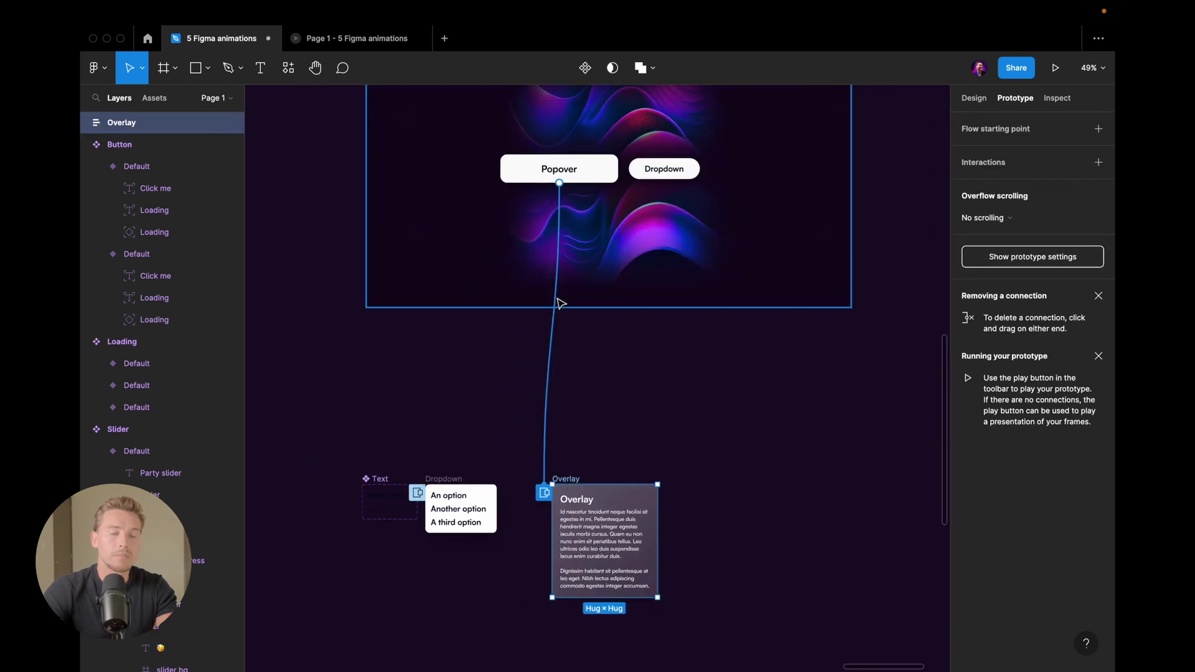
# Step: Open the Popover button's connection to the Overlay frame and review its action and destination options
pyautogui.click(560, 261)
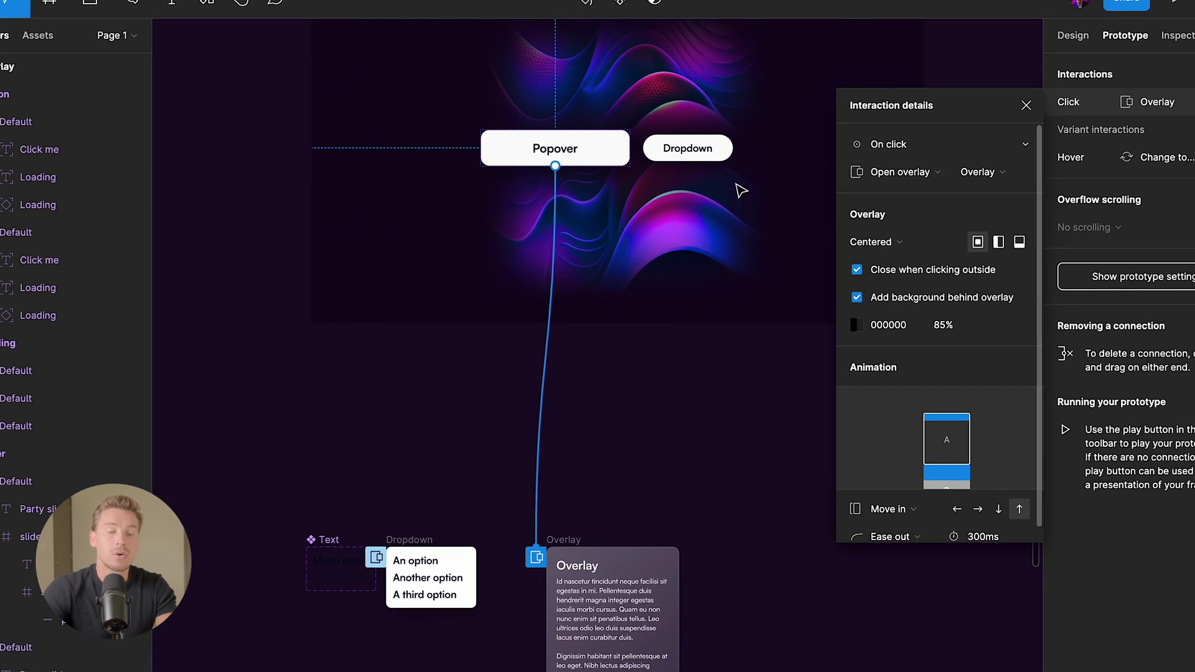
pyautogui.click(903, 173)
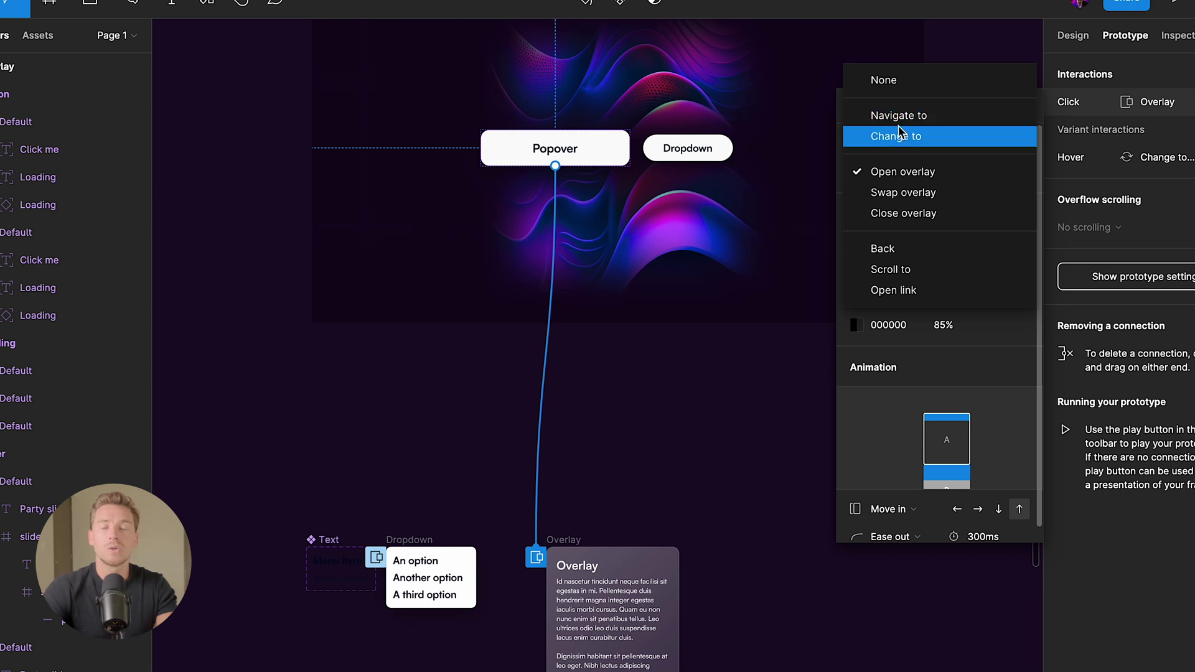
pyautogui.click(901, 170)
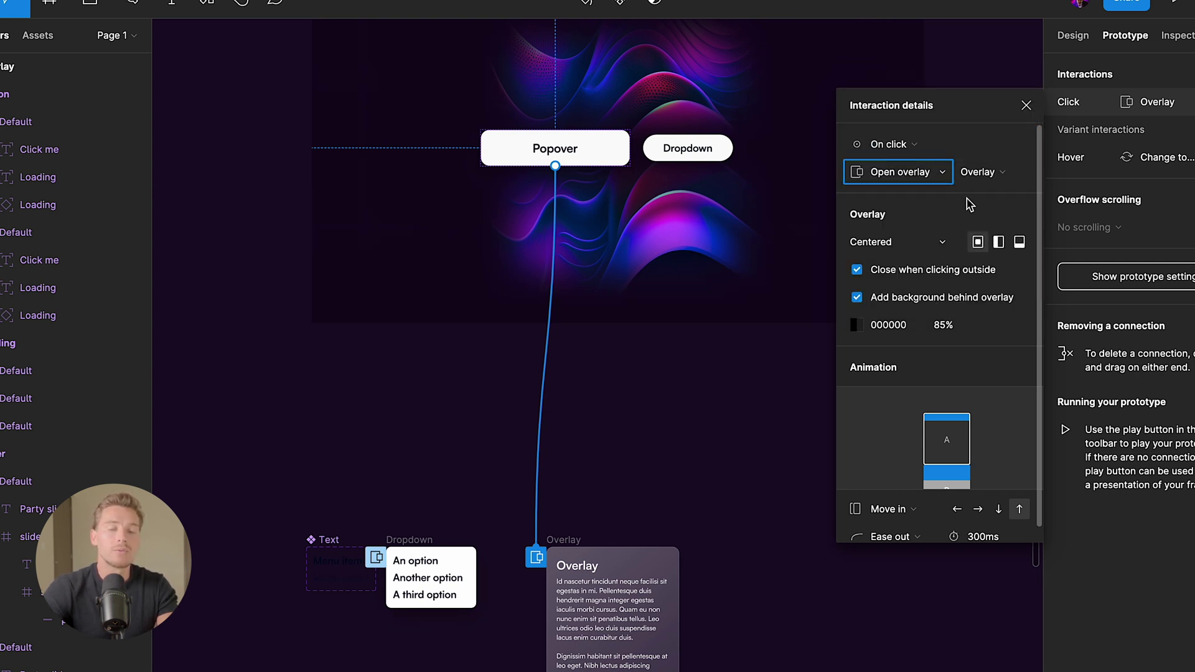
pyautogui.click(992, 170)
pyautogui.click(992, 171)
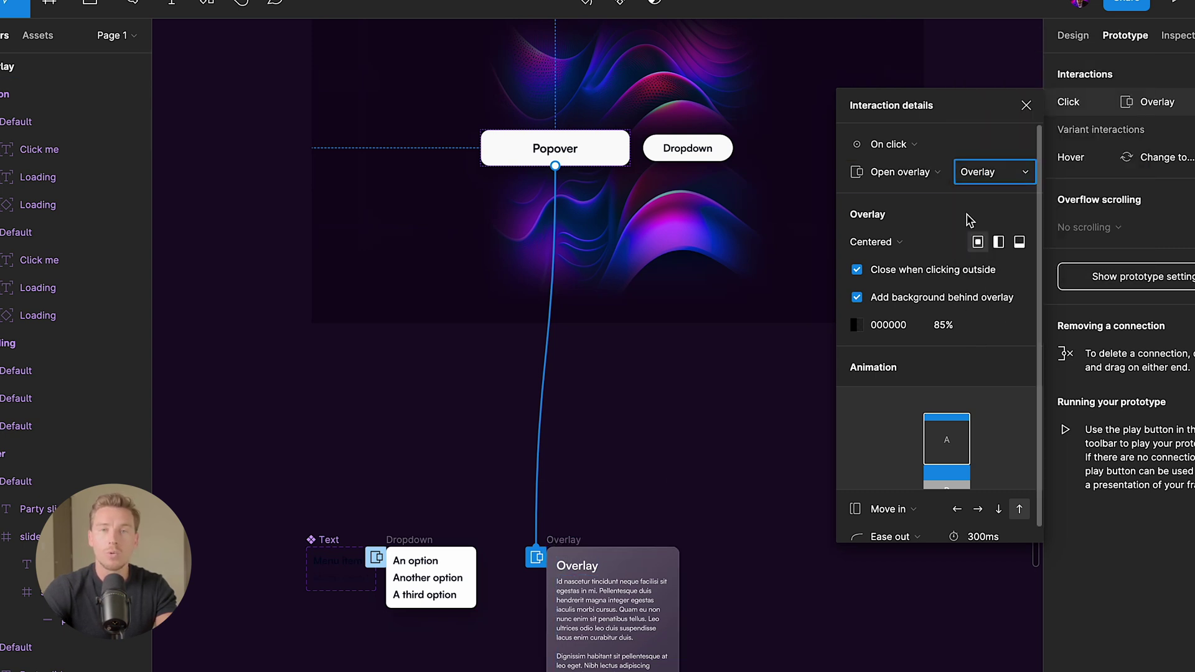
# Step: Try Manual positioning for the Popover overlay, move its preview between the two buttons, and undo the change
pyautogui.click(895, 242)
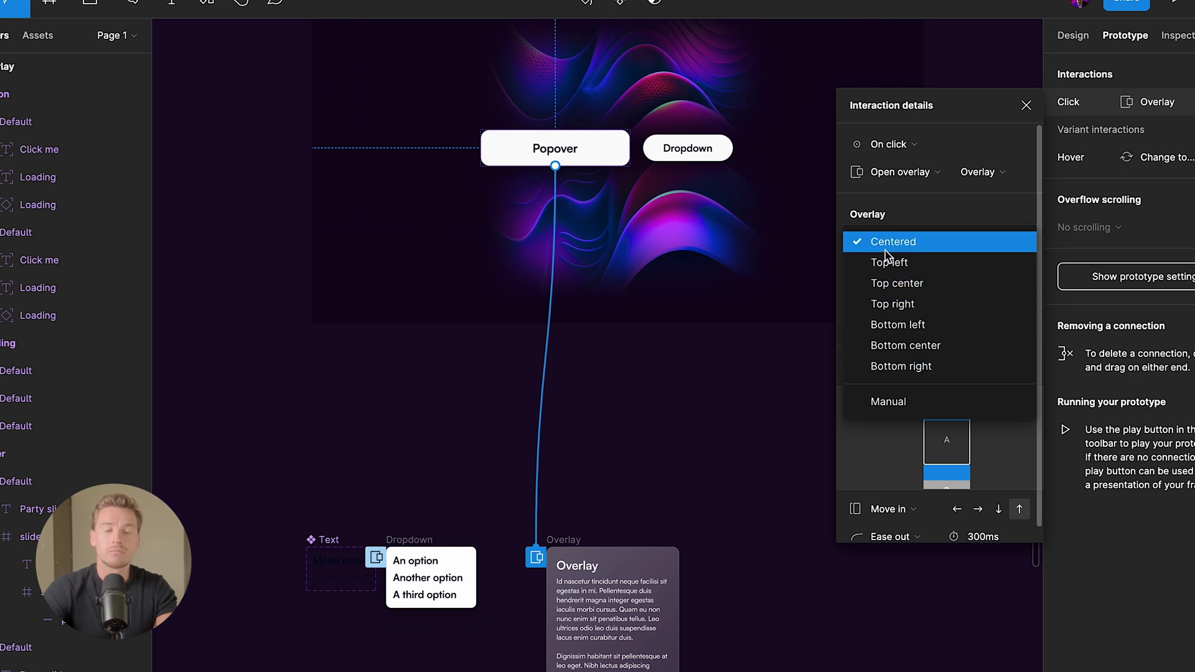
pyautogui.click(896, 400)
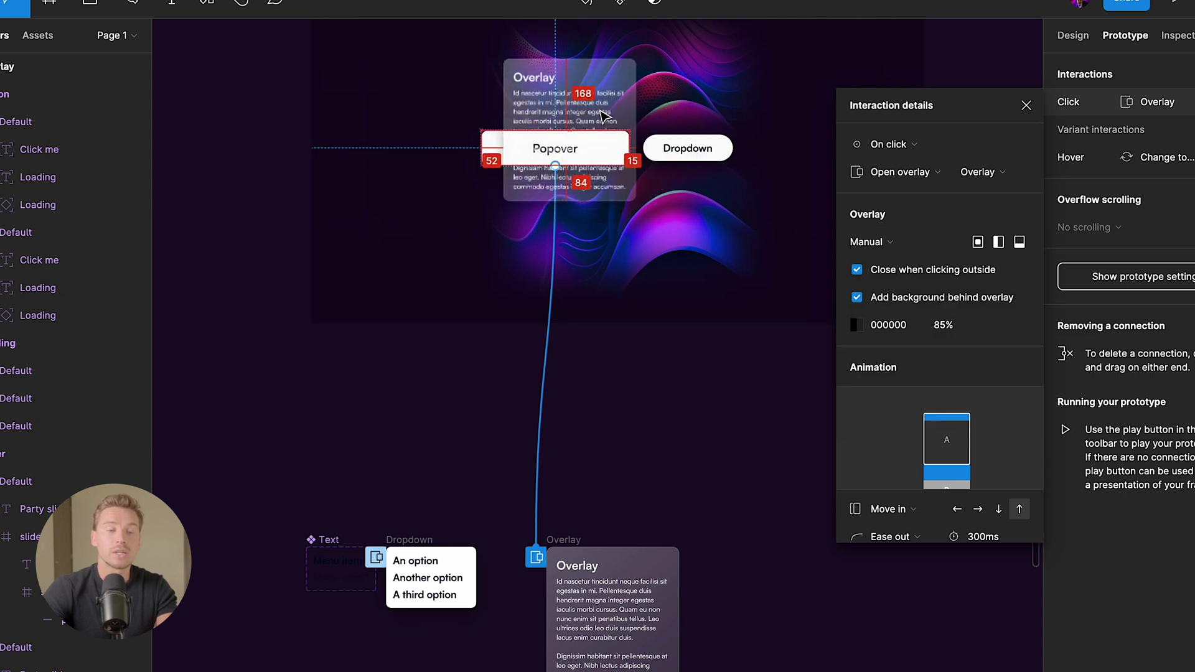
pyautogui.moveTo(604, 115); pyautogui.dragTo(664, 132)
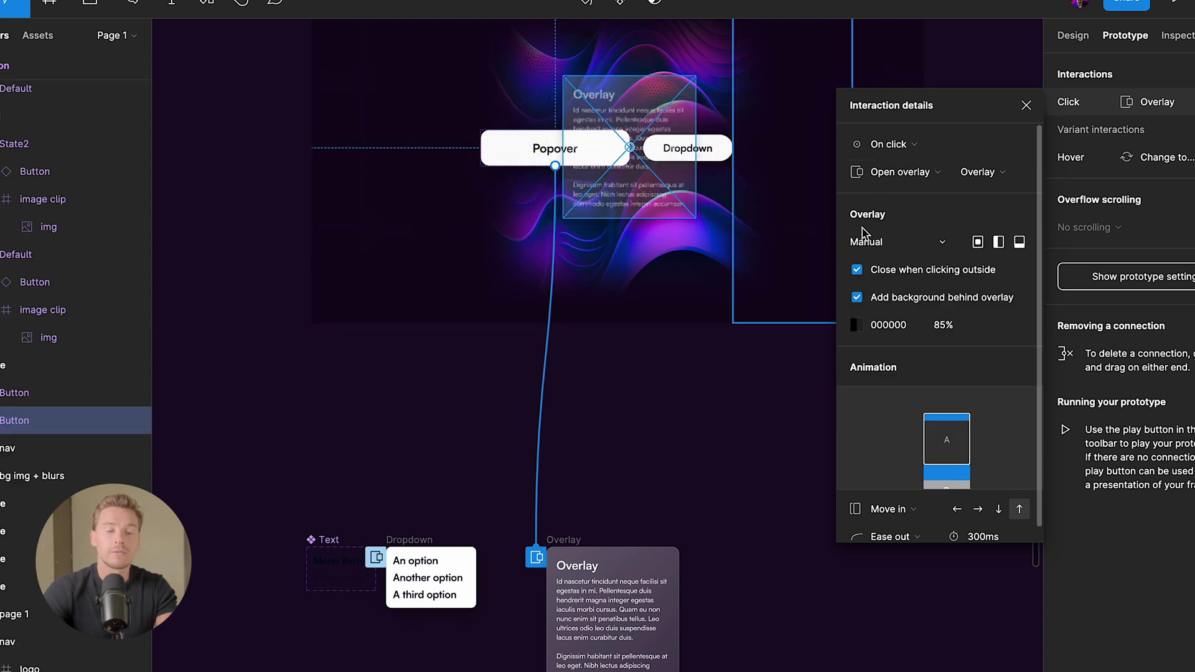
pyautogui.hotkey('ctrl', 'z')
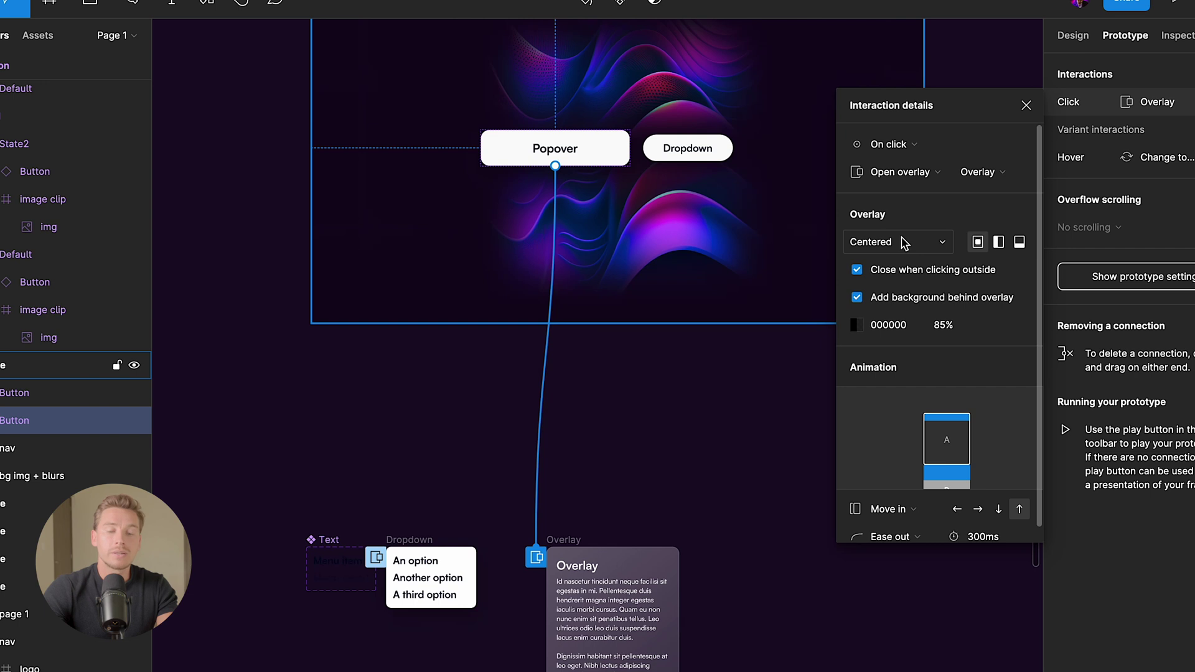
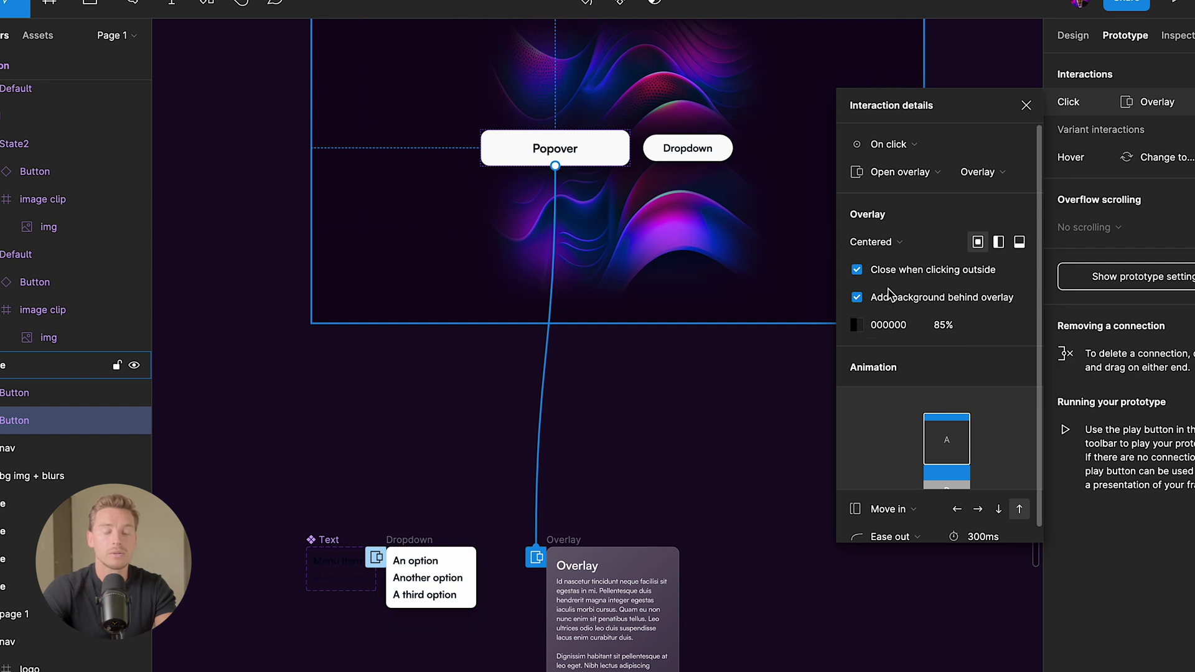
# Step: Review the direction and easing options of the Popover overlay's Move in animation, and close the interaction details
pyautogui.scroll(-1, 891, 293)
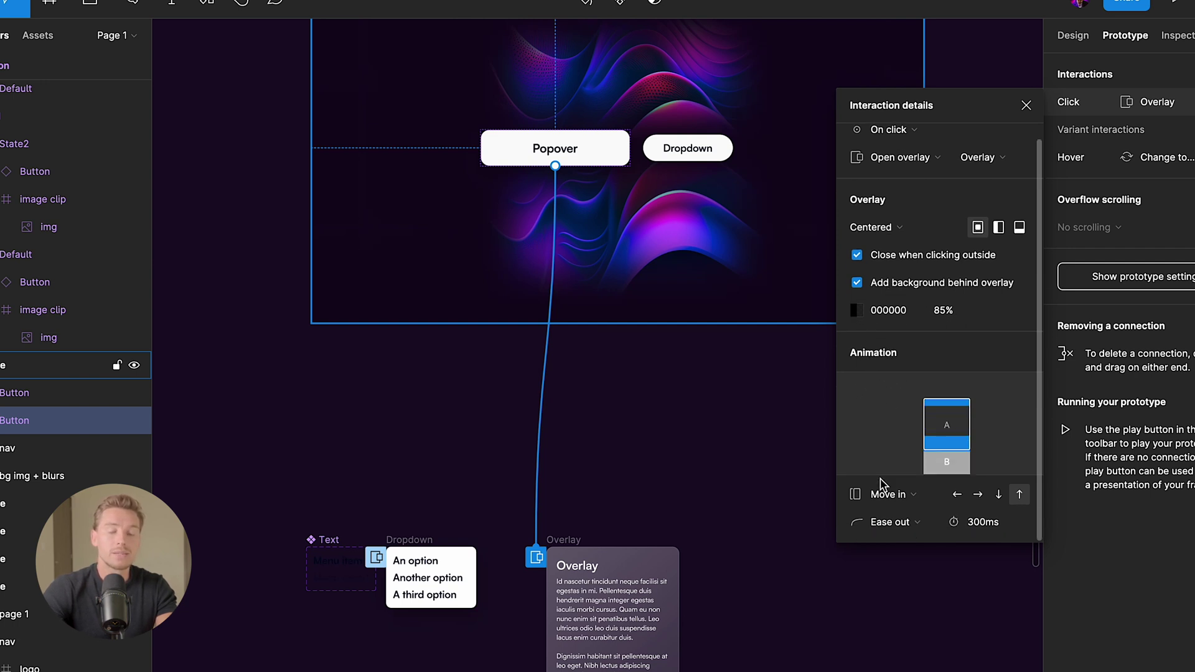
pyautogui.click(1021, 496)
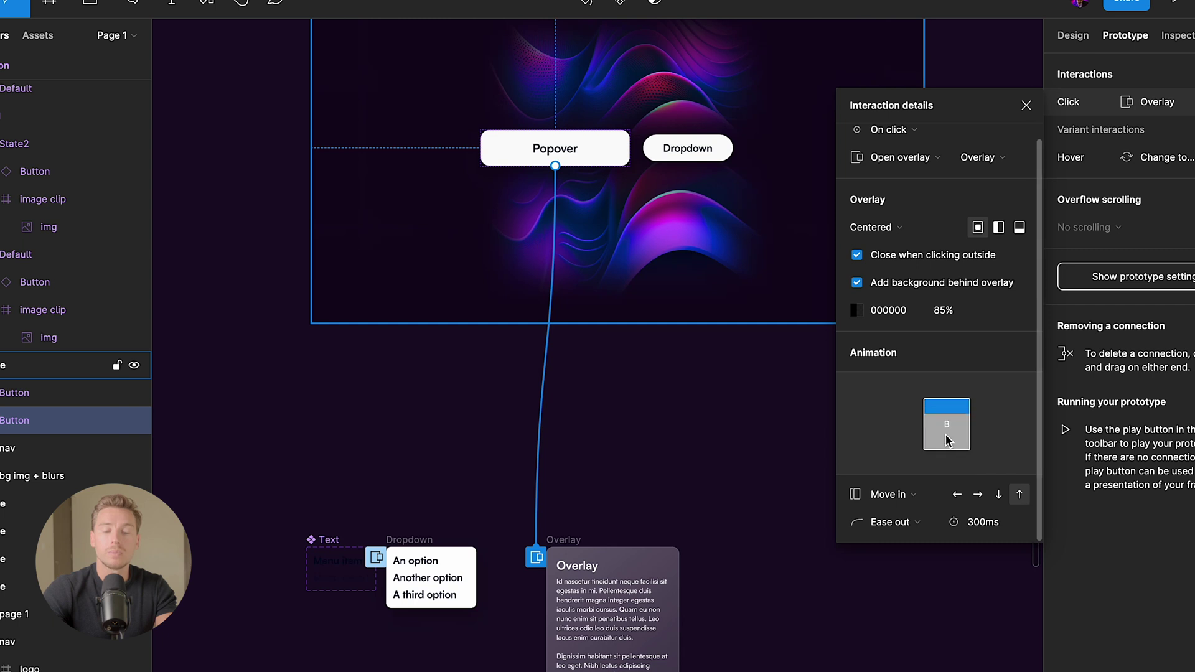
pyautogui.click(888, 522)
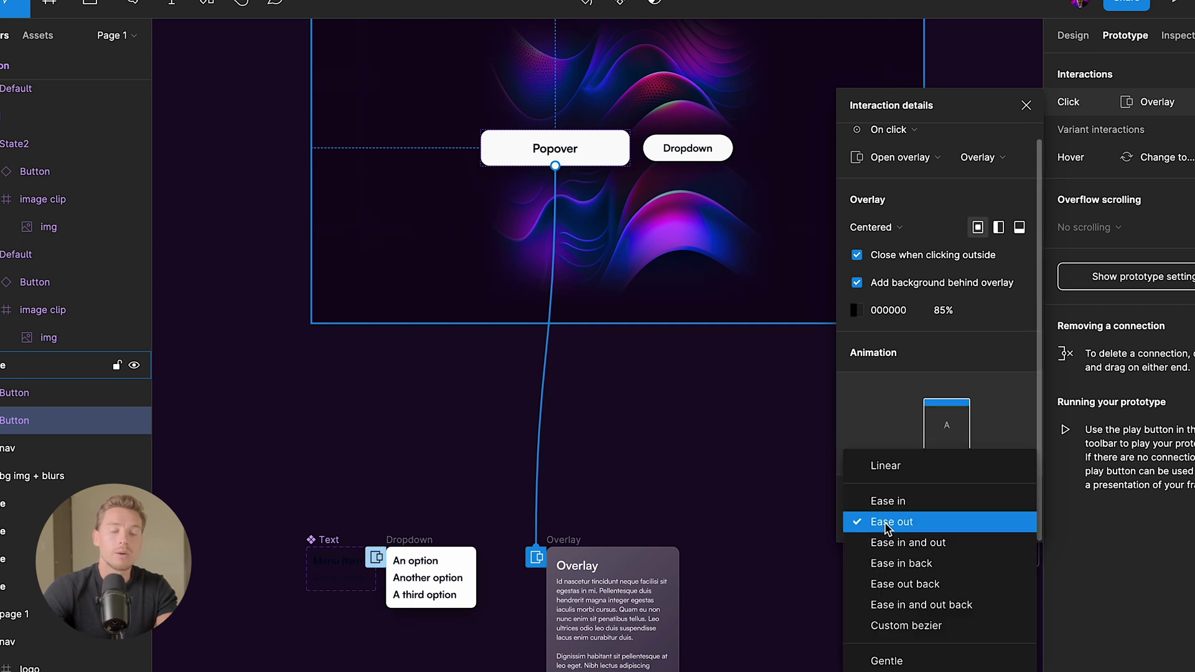
pyautogui.click(920, 526)
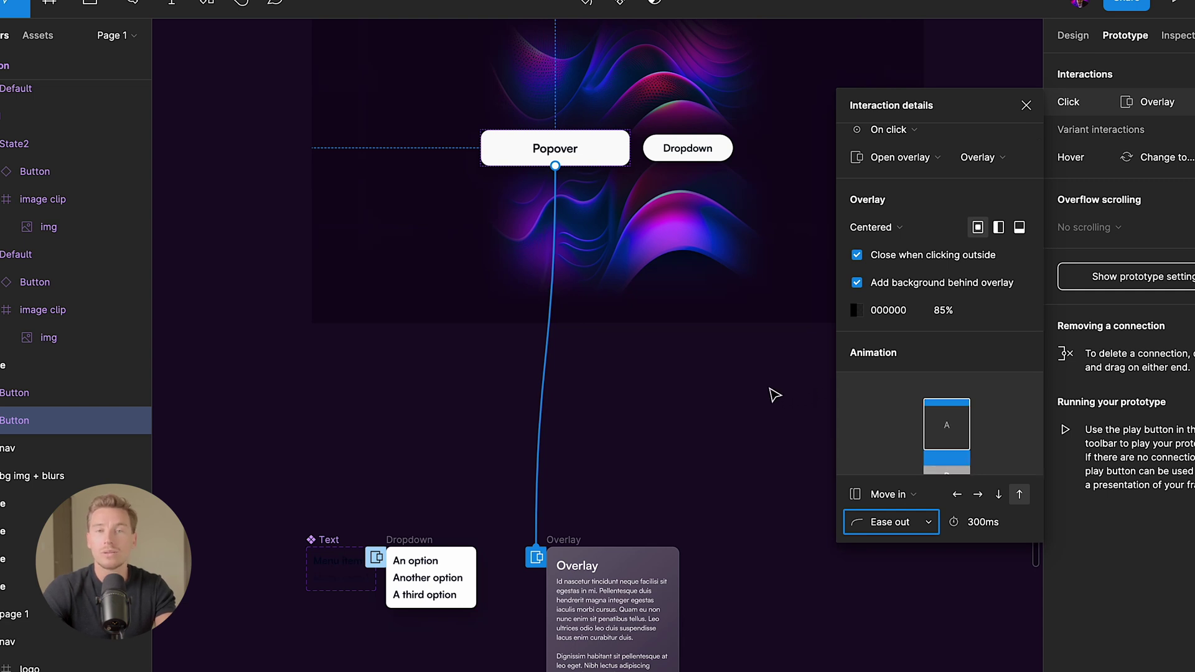
pyautogui.click(644, 486)
# Step: Open the Dropdown button's connection to the Dropdown frame and review its animation types
pyautogui.scroll(3, 645, 486)
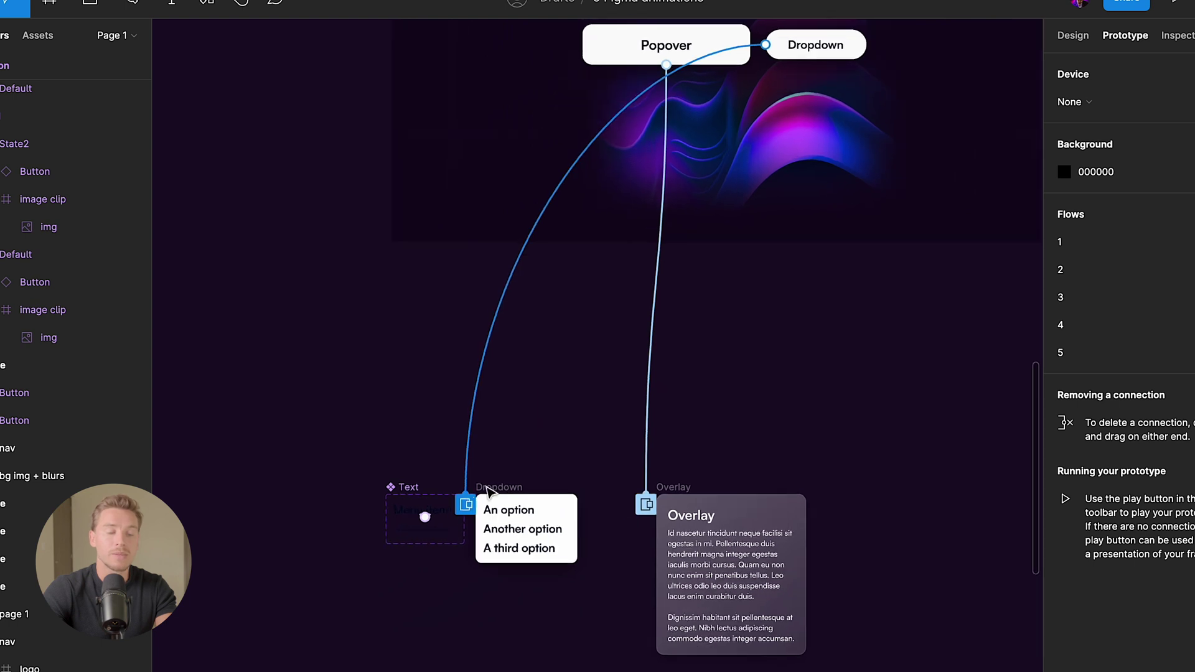
pyautogui.click(520, 491)
pyautogui.scroll(-1, 520, 486)
pyautogui.click(487, 381)
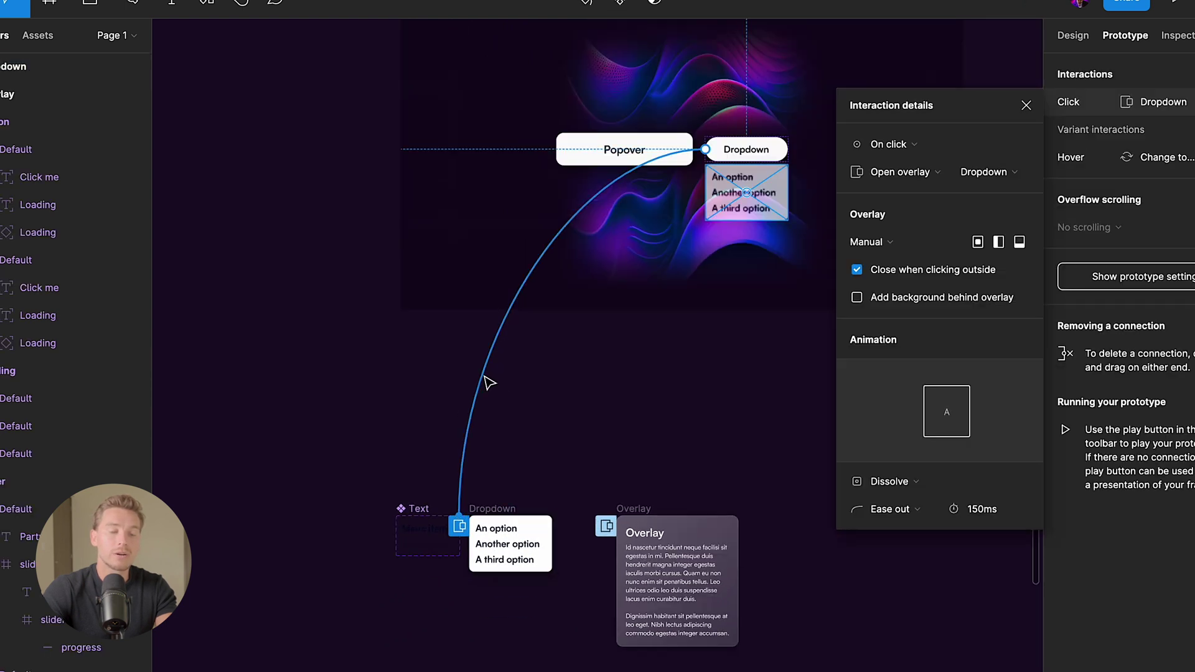
pyautogui.scroll(-2, 603, 338)
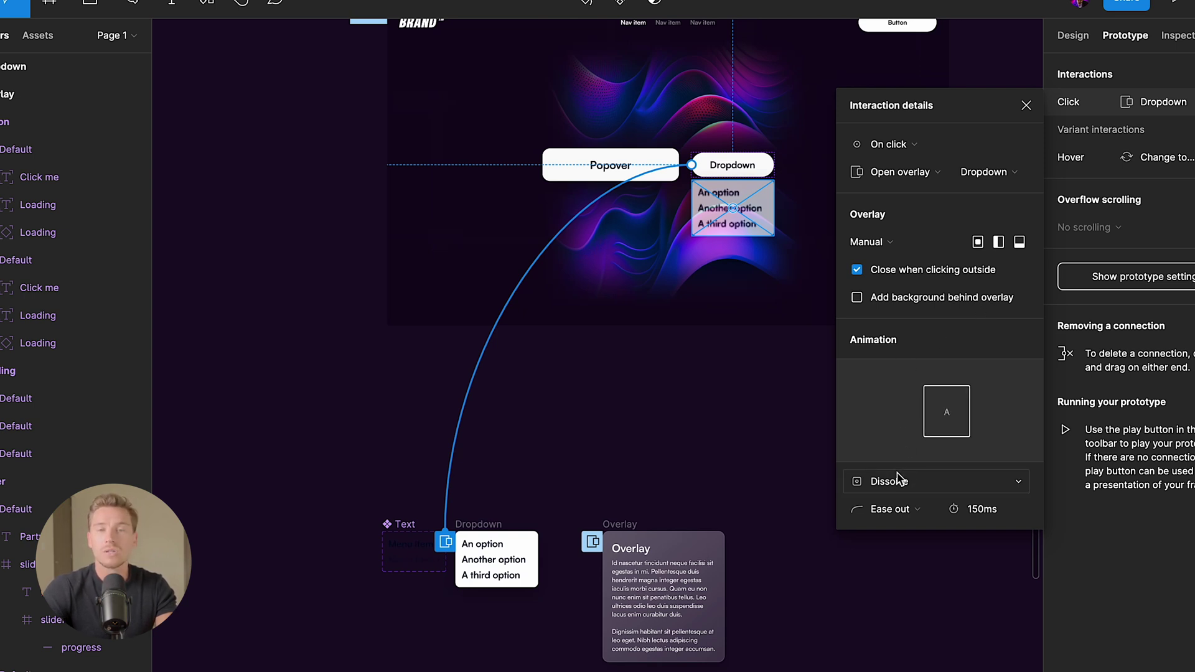
pyautogui.click(898, 479)
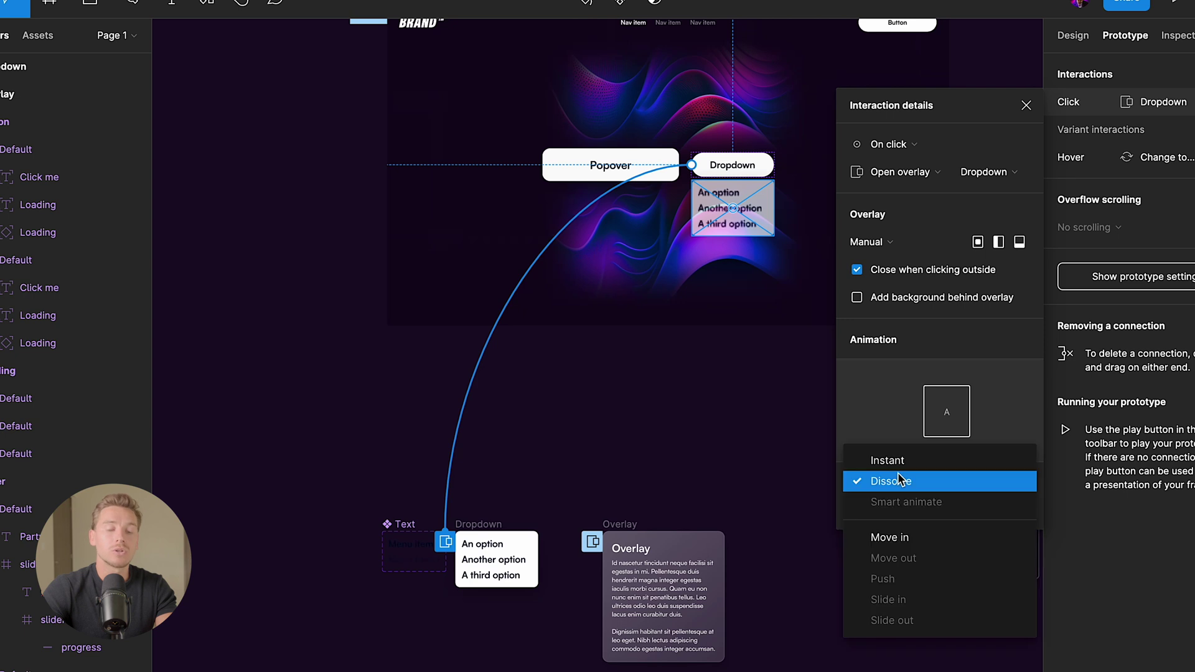
pyautogui.click(894, 483)
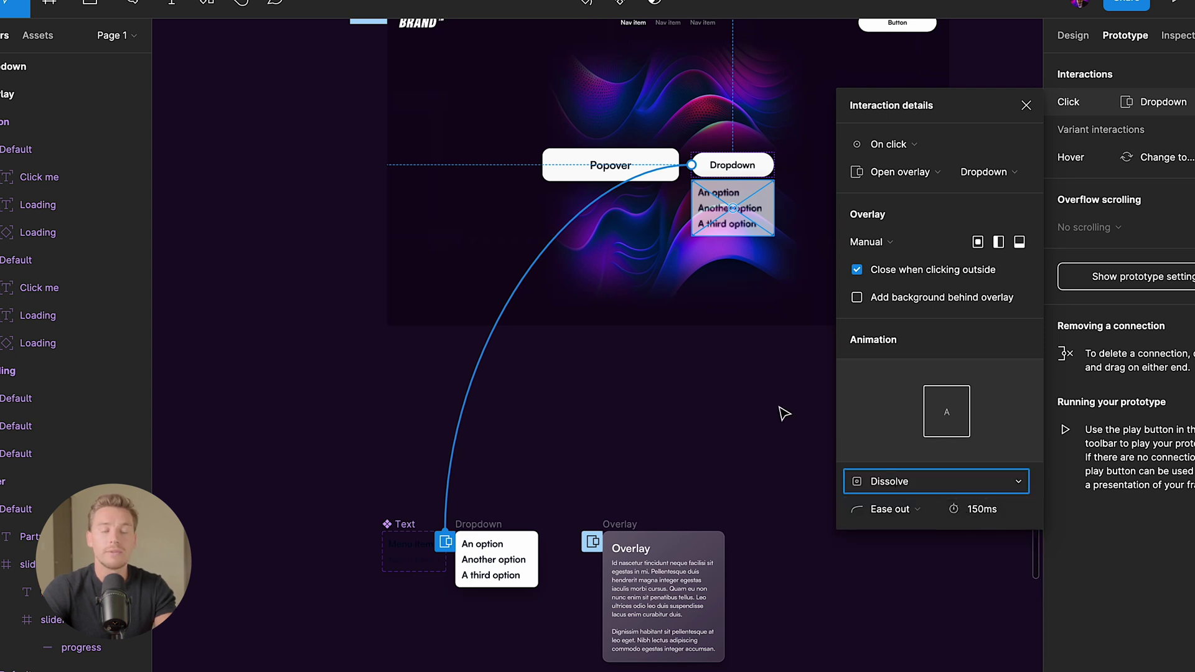
# Step: Select the An option text instance inside the Dropdown frame to inspect it
pyautogui.keyDown('ctrl'); pyautogui.scroll(3, 493, 486); pyautogui.keyUp('ctrl')
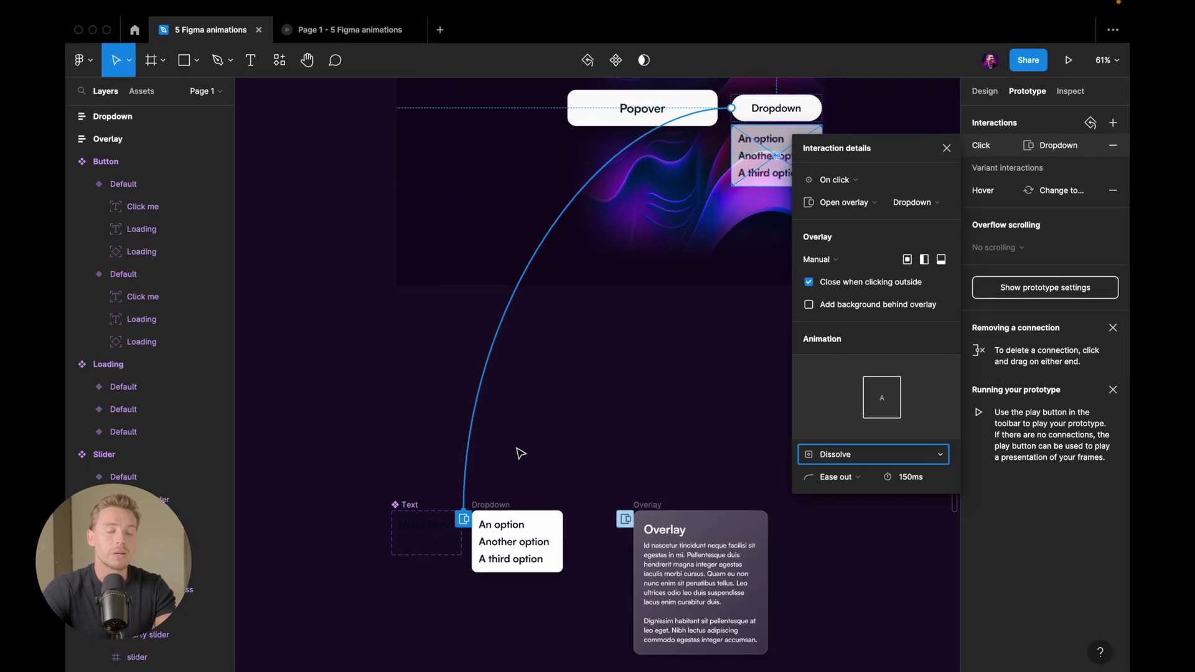
pyautogui.keyDown('ctrl'); pyautogui.scroll(3, 473, 489); pyautogui.keyUp('ctrl')
pyautogui.click(552, 492)
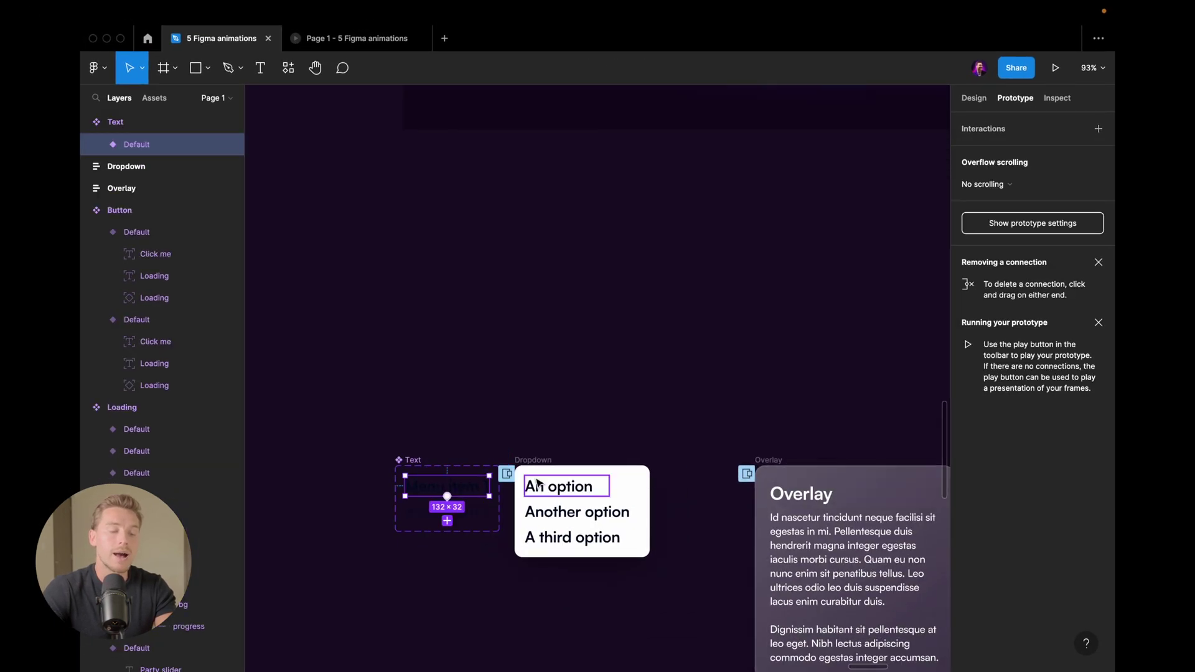
pyautogui.keyDown('ctrl'); pyautogui.scroll(-3, 556, 487); pyautogui.keyUp('ctrl')
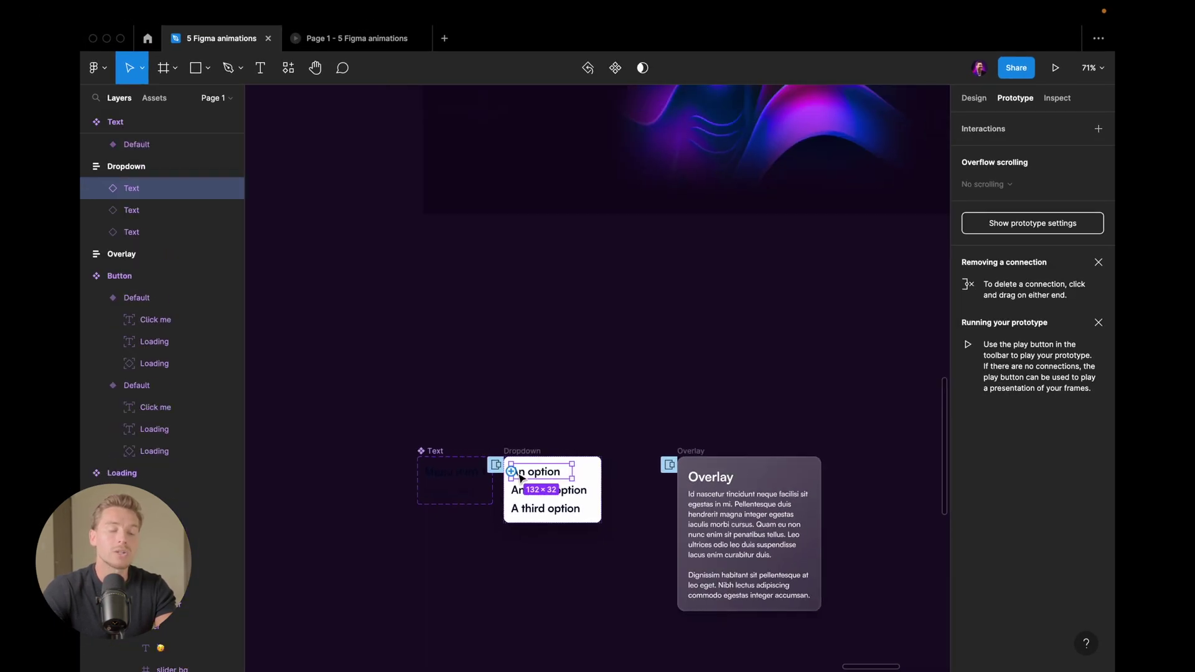
pyautogui.keyDown('ctrl'); pyautogui.scroll(1, 544, 457); pyautogui.keyUp('ctrl')
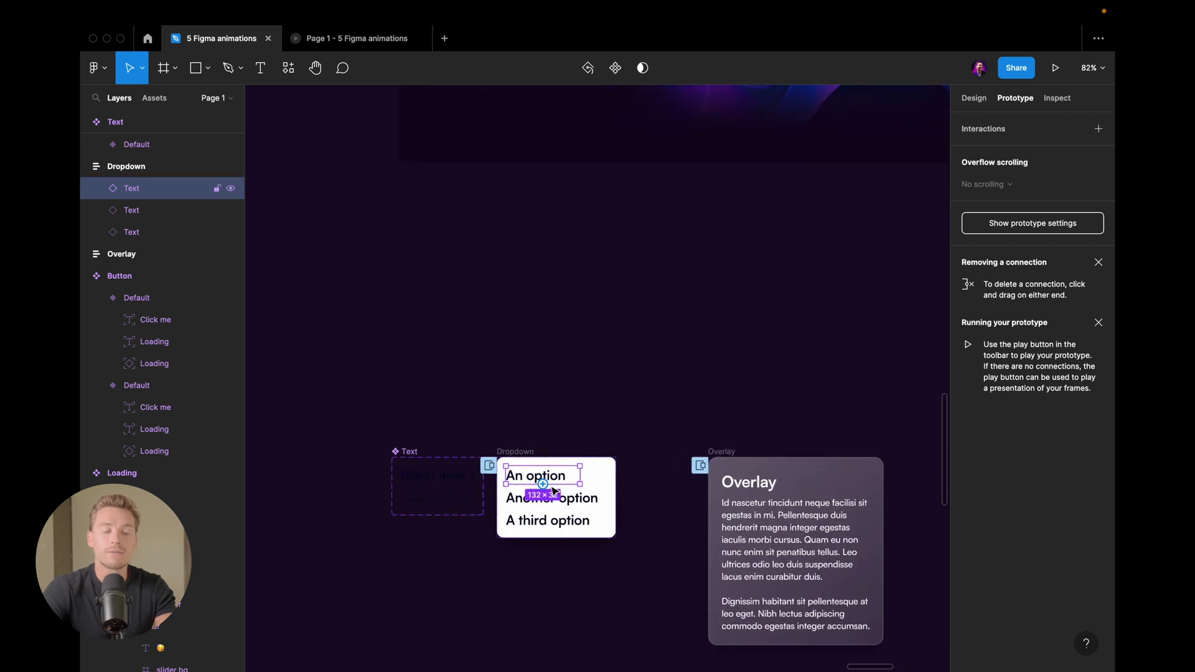
pyautogui.keyDown('ctrl'); pyautogui.scroll(3, 529, 493); pyautogui.keyUp('ctrl')
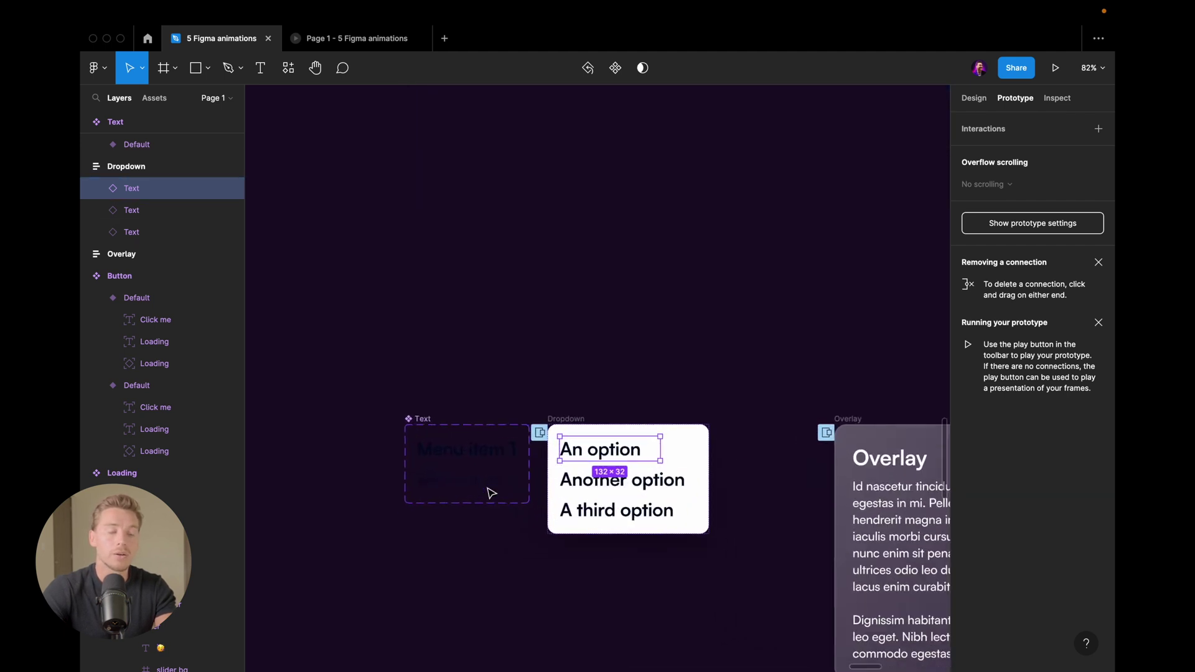
# Step: Open the hover interaction between the two Menu item 1 variants of the Text component
pyautogui.click(473, 440)
pyautogui.keyDown('ctrl'); pyautogui.scroll(4, 474, 443); pyautogui.keyUp('ctrl')
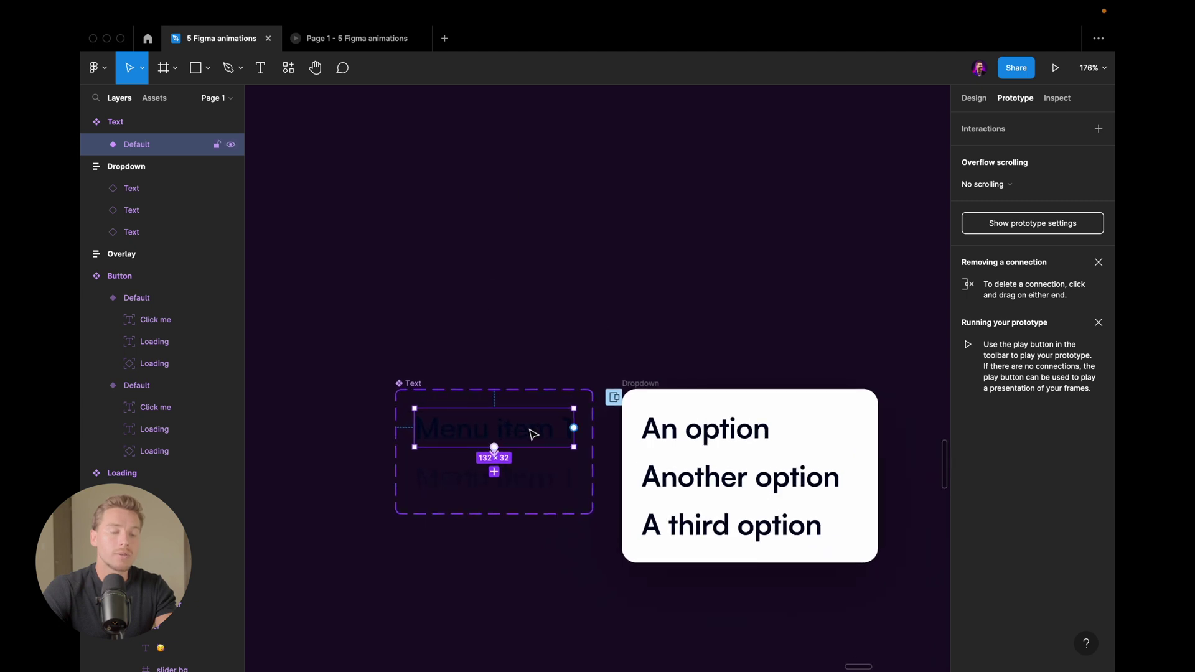
pyautogui.keyDown('ctrl'); pyautogui.scroll(2, 533, 441); pyautogui.keyUp('ctrl')
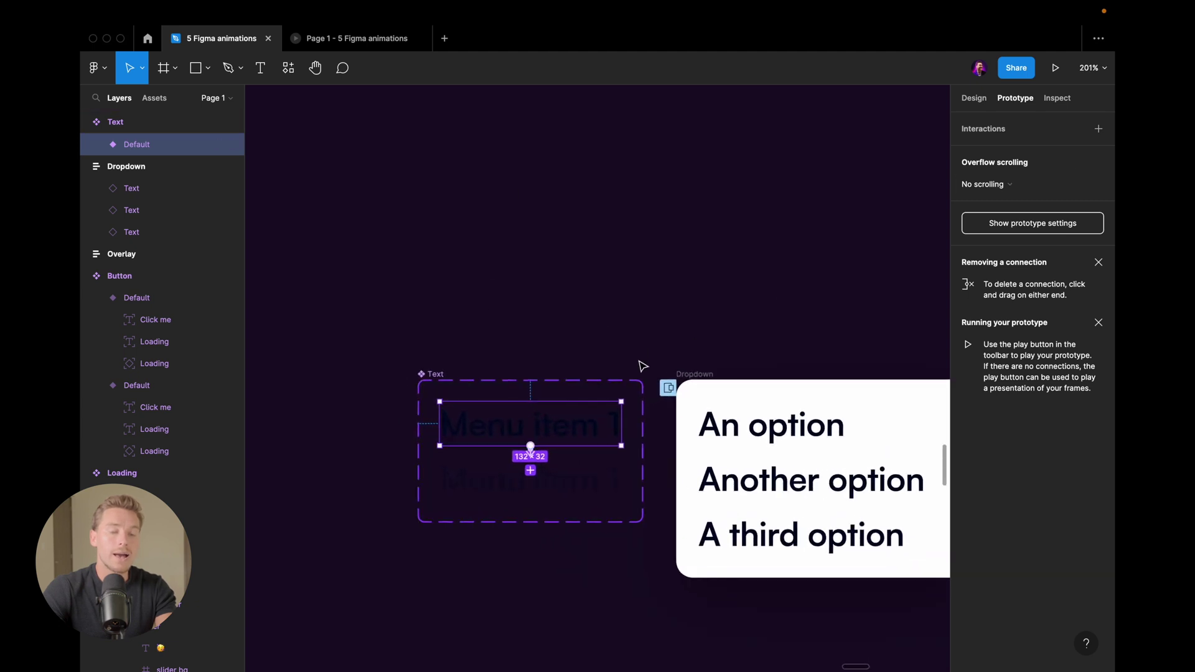
pyautogui.click(528, 440)
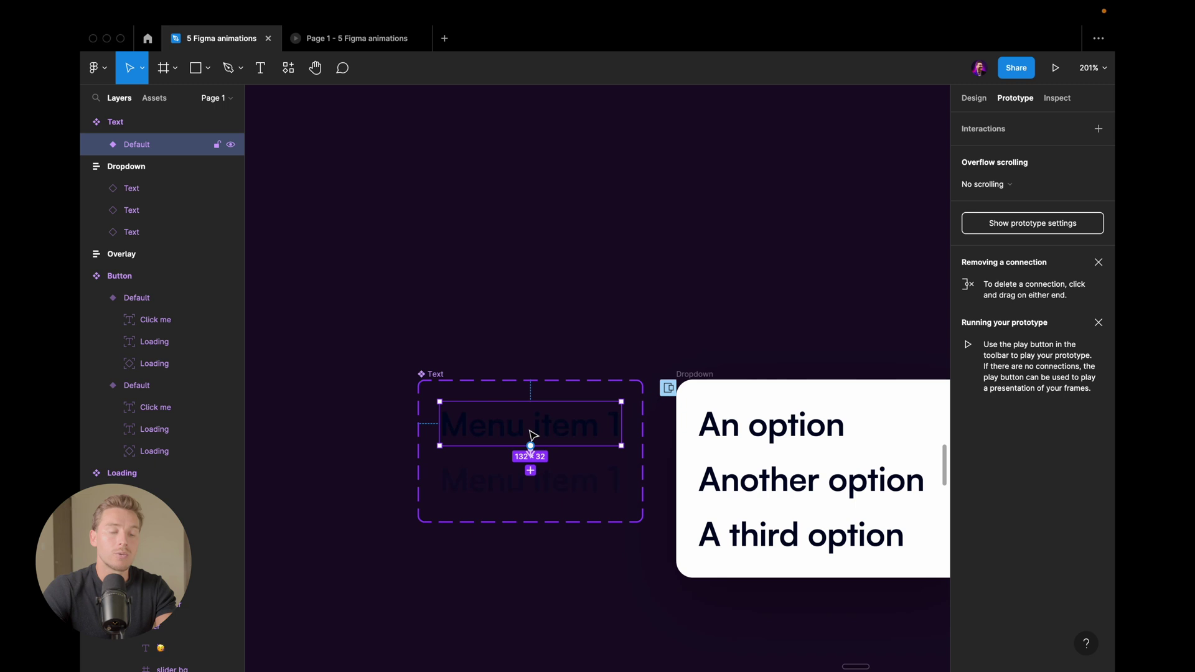
pyautogui.click(544, 397)
pyautogui.keyDown('ctrl'); pyautogui.scroll(3, 520, 480); pyautogui.keyUp('ctrl')
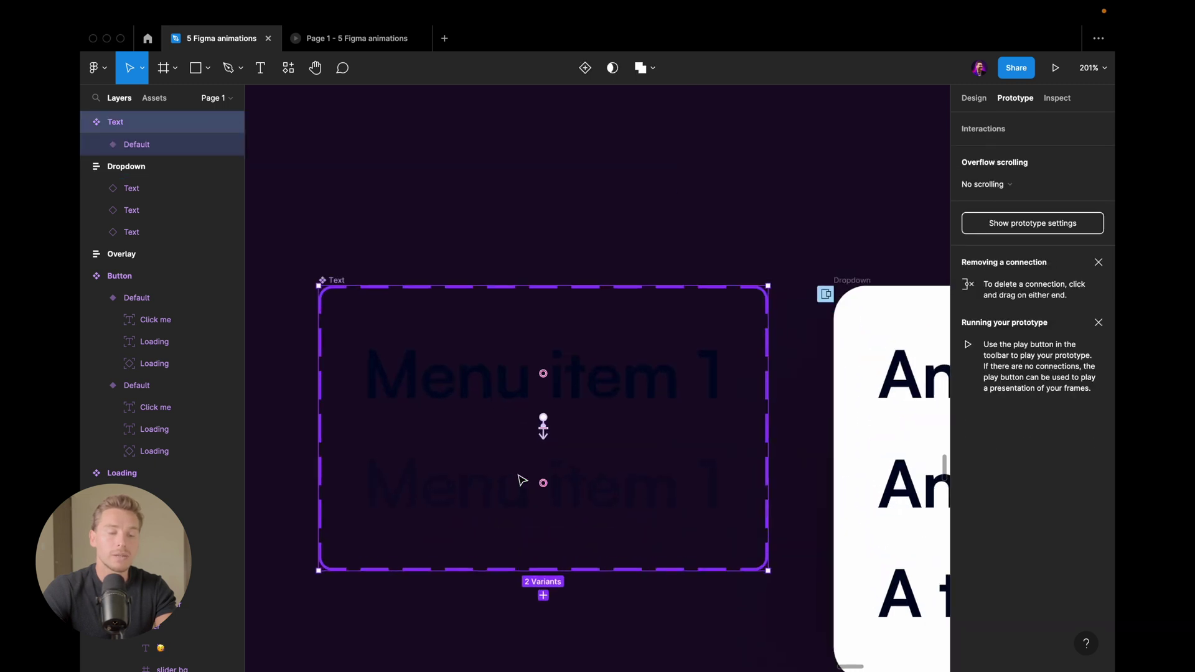
pyautogui.click(548, 433)
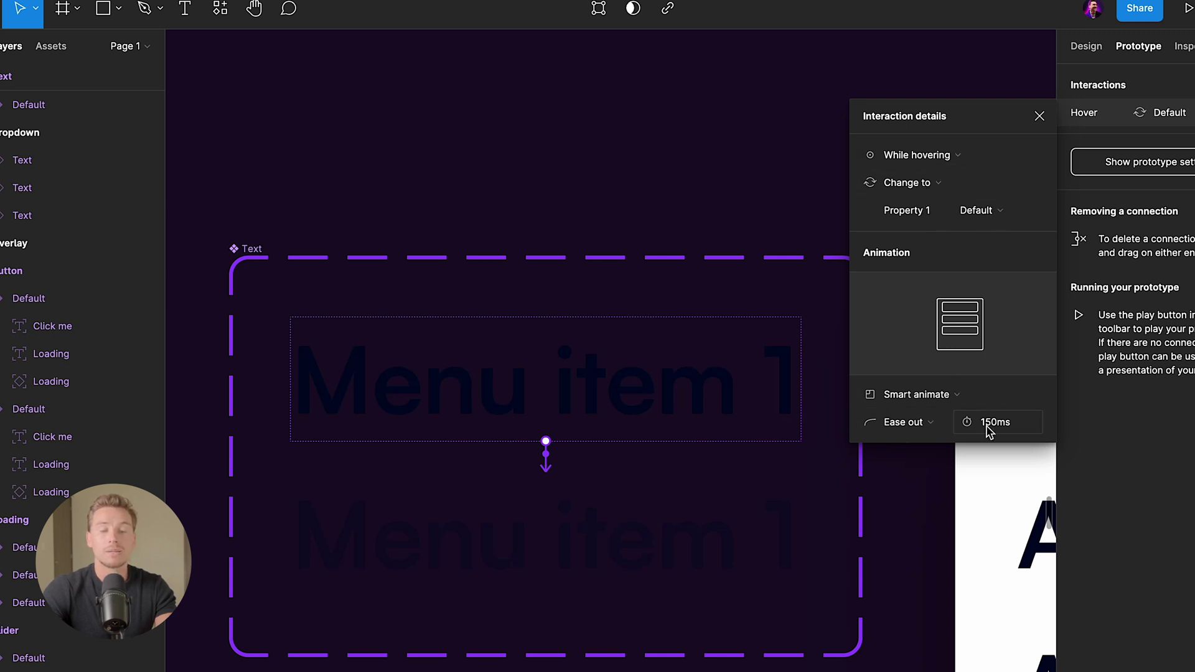
# Step: Select the Menu item 1 text in the lower variant and inspect its layer opacity in the design properties
pyautogui.click(545, 537)
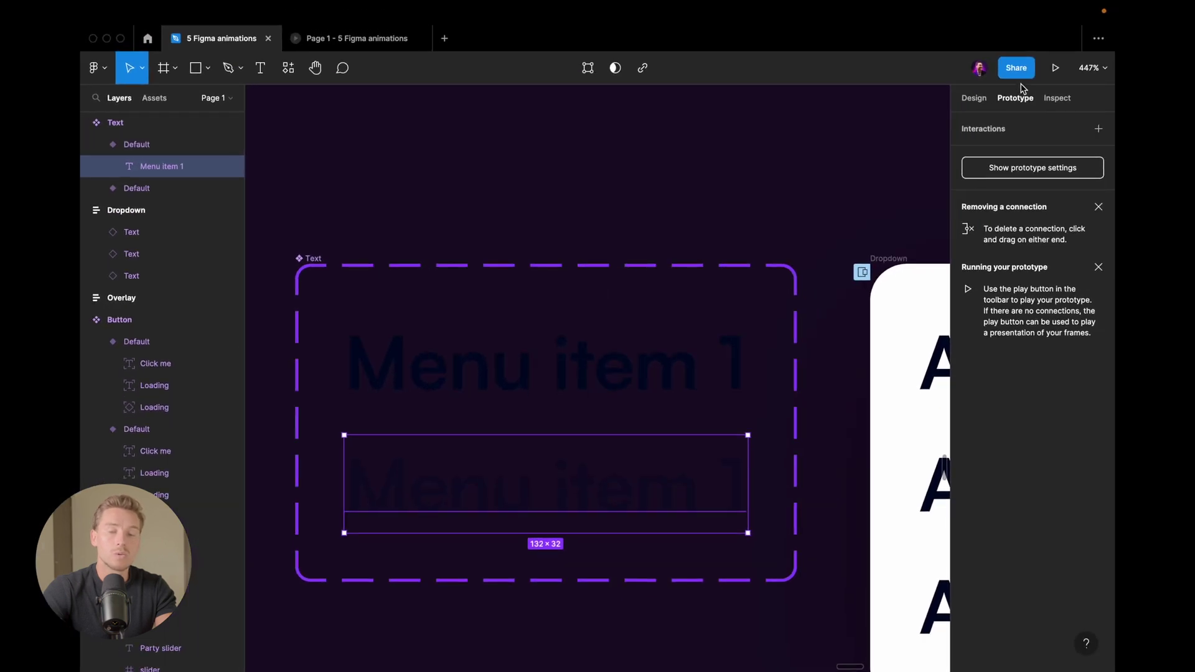
pyautogui.click(974, 98)
pyautogui.scroll(-1, 1044, 384)
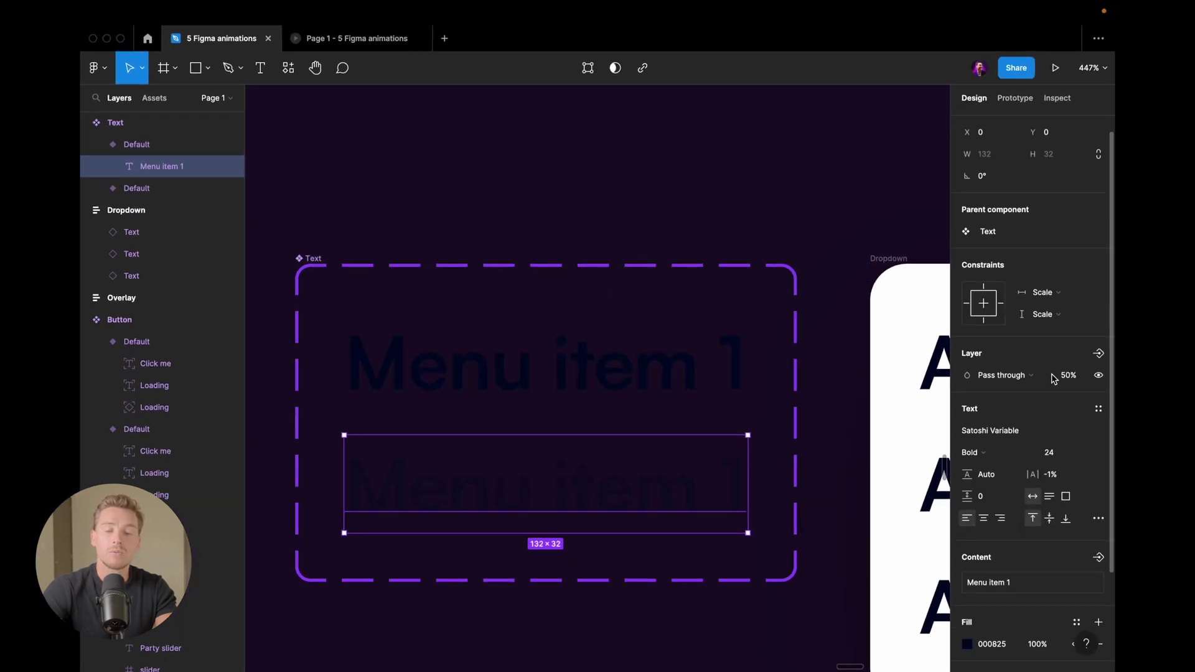
# Step: Try adding an instance of the upper Menu item 1 variant below A third option in the Dropdown frame, and undo the addition
pyautogui.press('Escape')
pyautogui.scroll(-5, 734, 361)
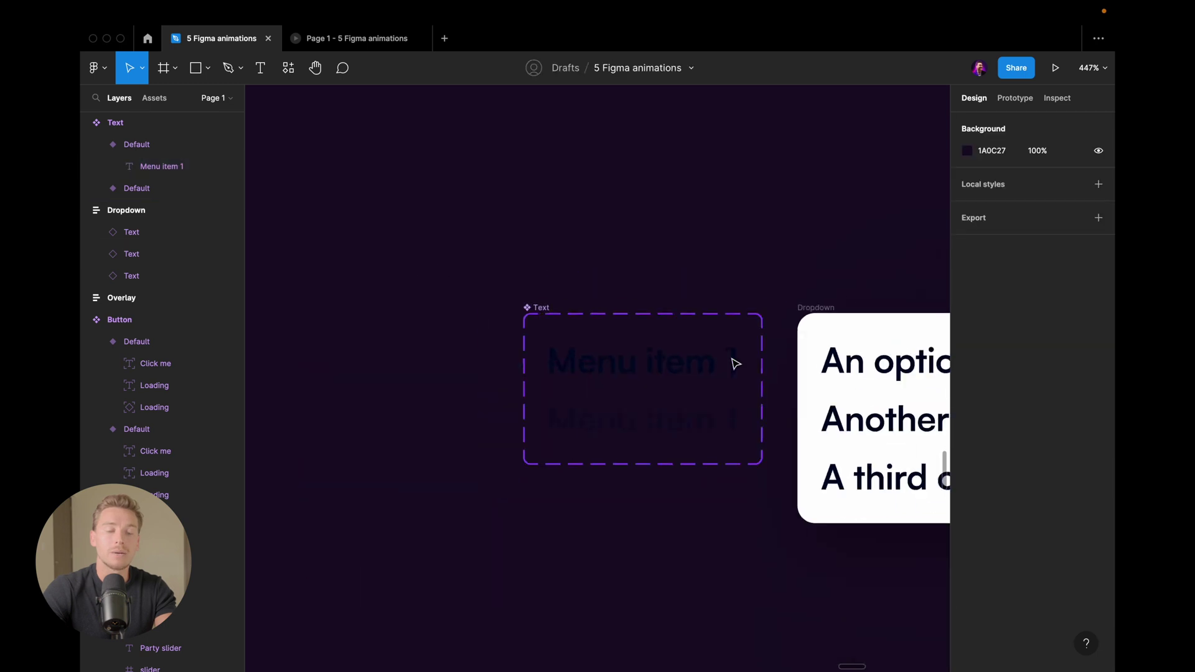
pyautogui.hscroll(-3, 450, 365)
pyautogui.click(470, 363)
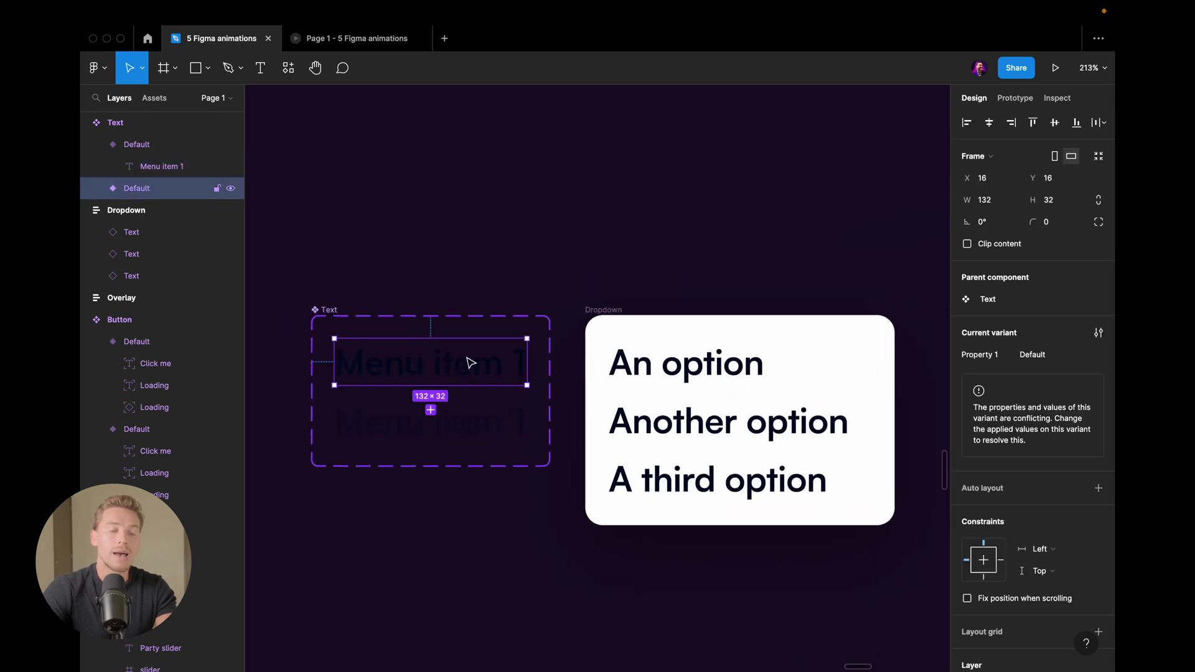
pyautogui.moveTo(470, 363); pyautogui.dragTo(467, 230)
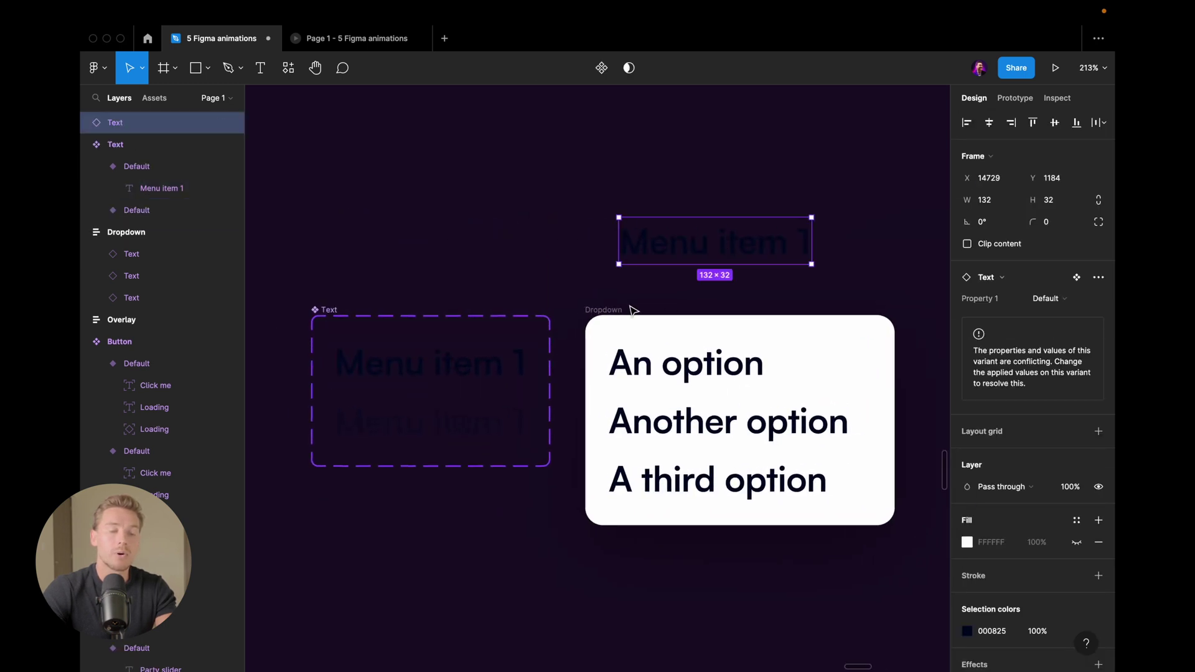
pyautogui.hotkey('ctrl', 'z')
pyautogui.click(595, 314)
pyautogui.hotkey('ctrl', 'v')
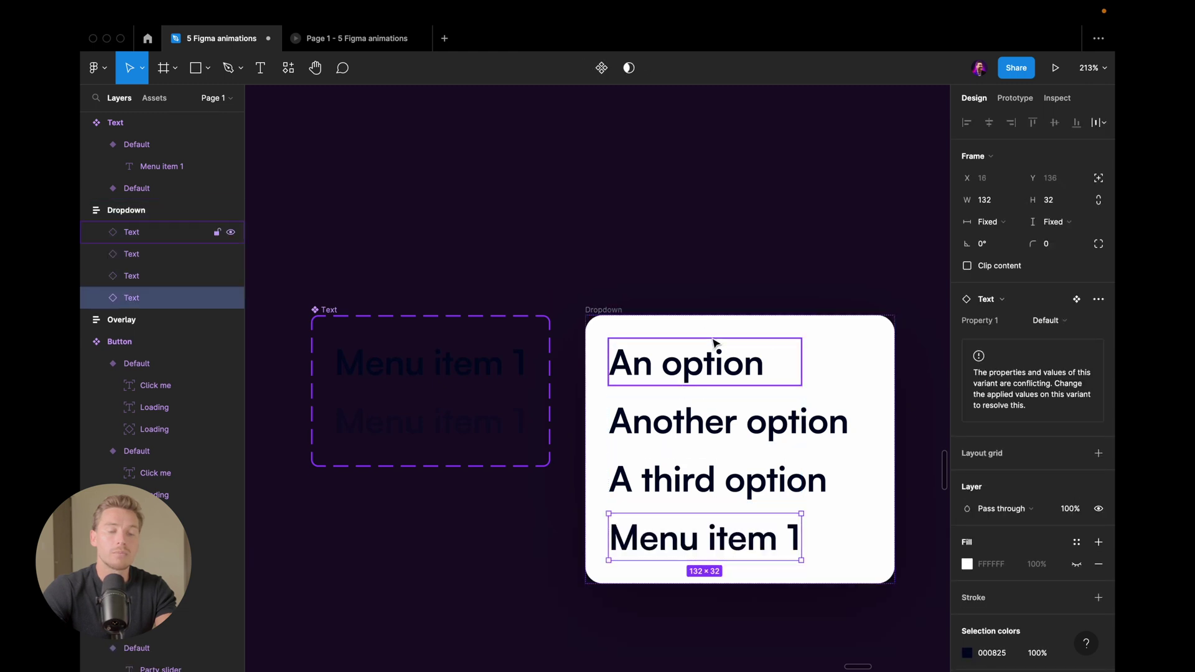
pyautogui.hotkey('ctrl', 'z')
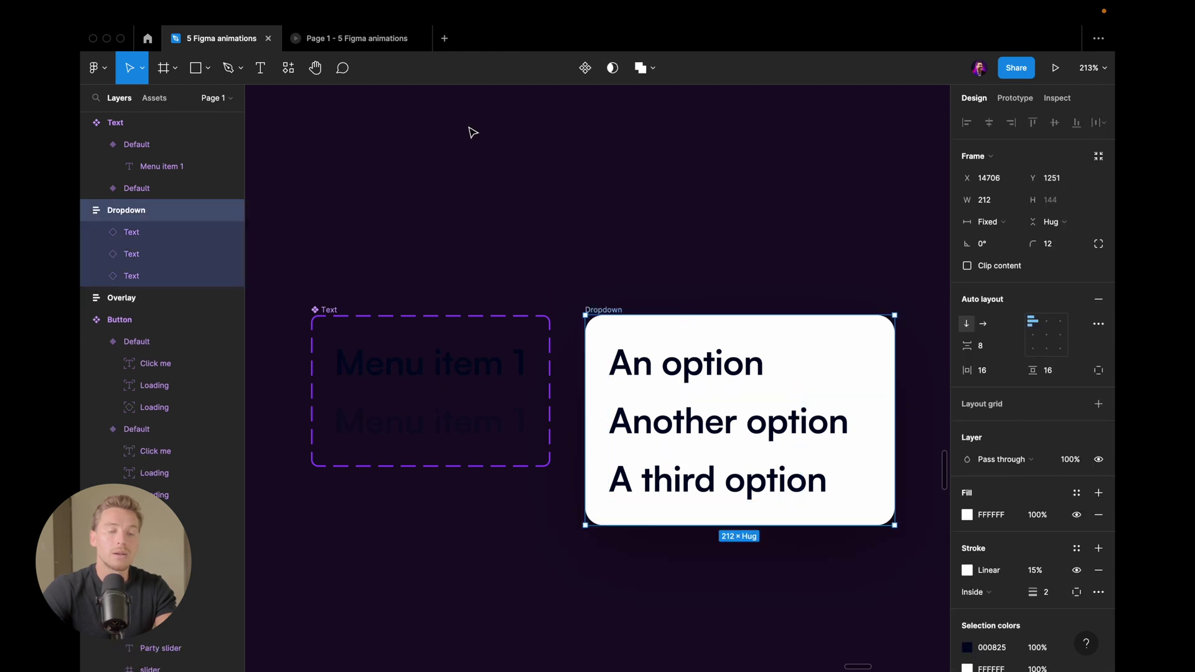
# Step: Switch to the running prototype of flow 5 and open the Dropdown button's menu to preview its animation
pyautogui.click(358, 39)
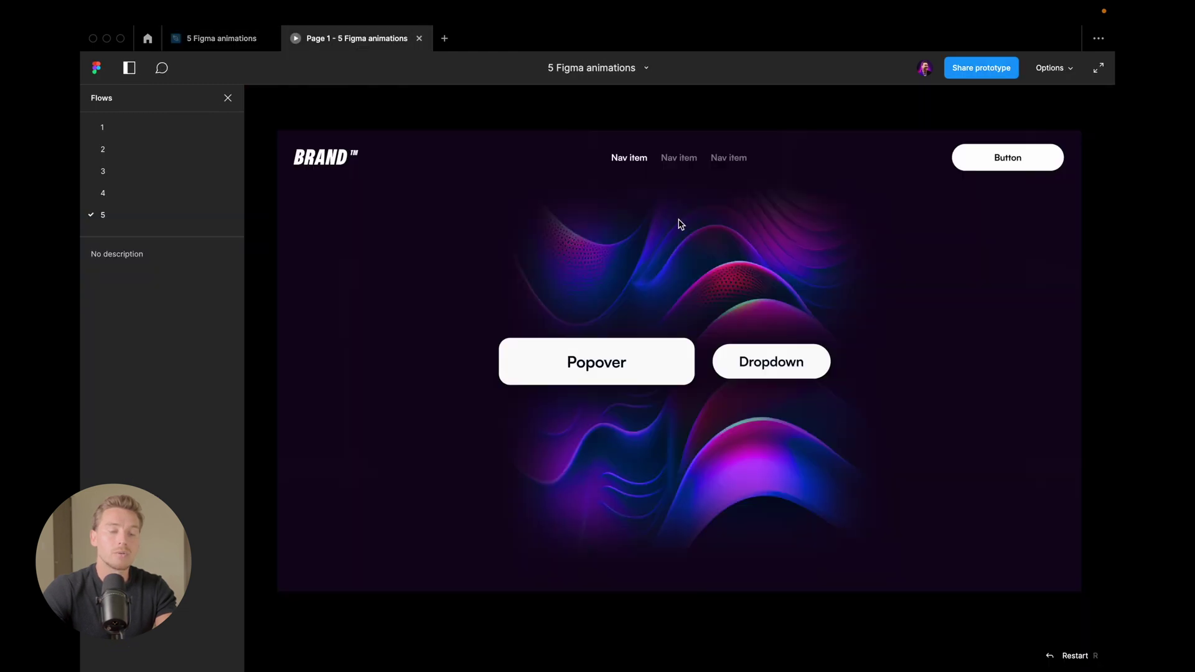
pyautogui.click(766, 355)
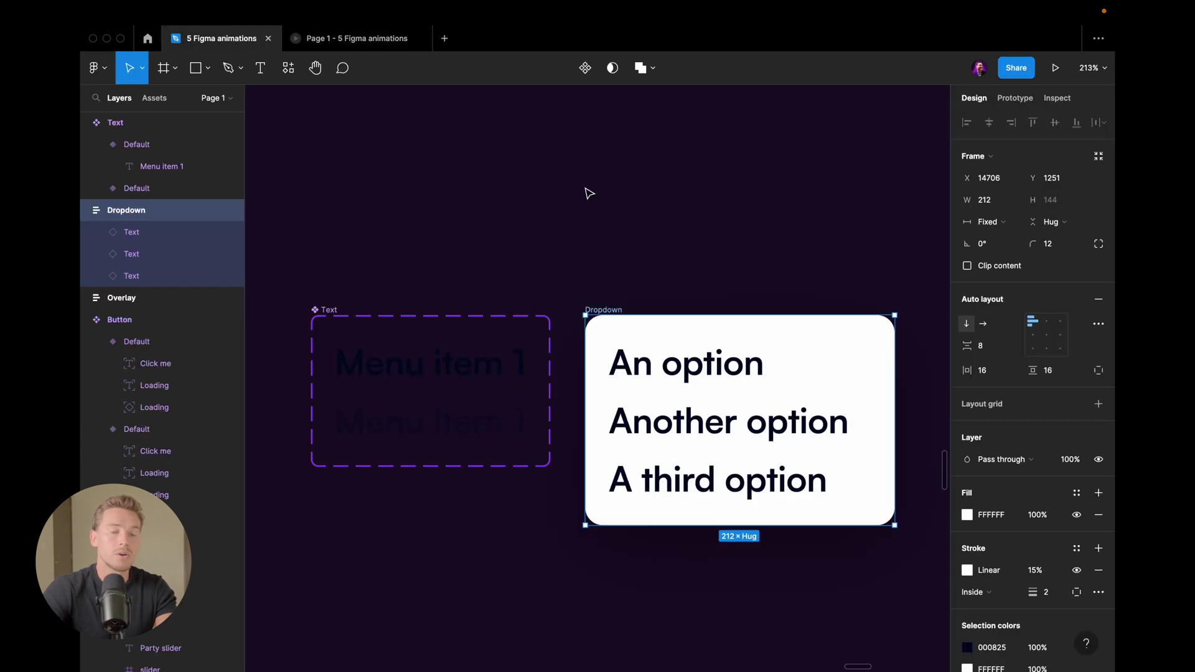
pyautogui.click(616, 196)
pyautogui.scroll(-3, 619, 198)
pyautogui.scroll(-5, 619, 199)
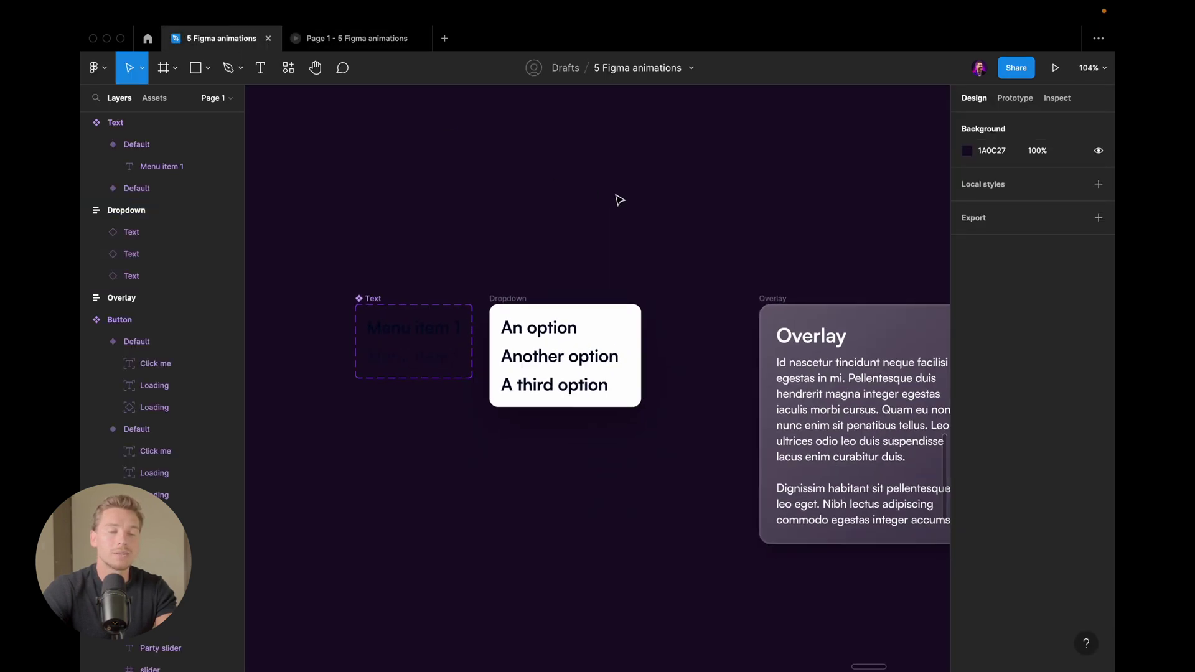
pyautogui.scroll(-3, 619, 199)
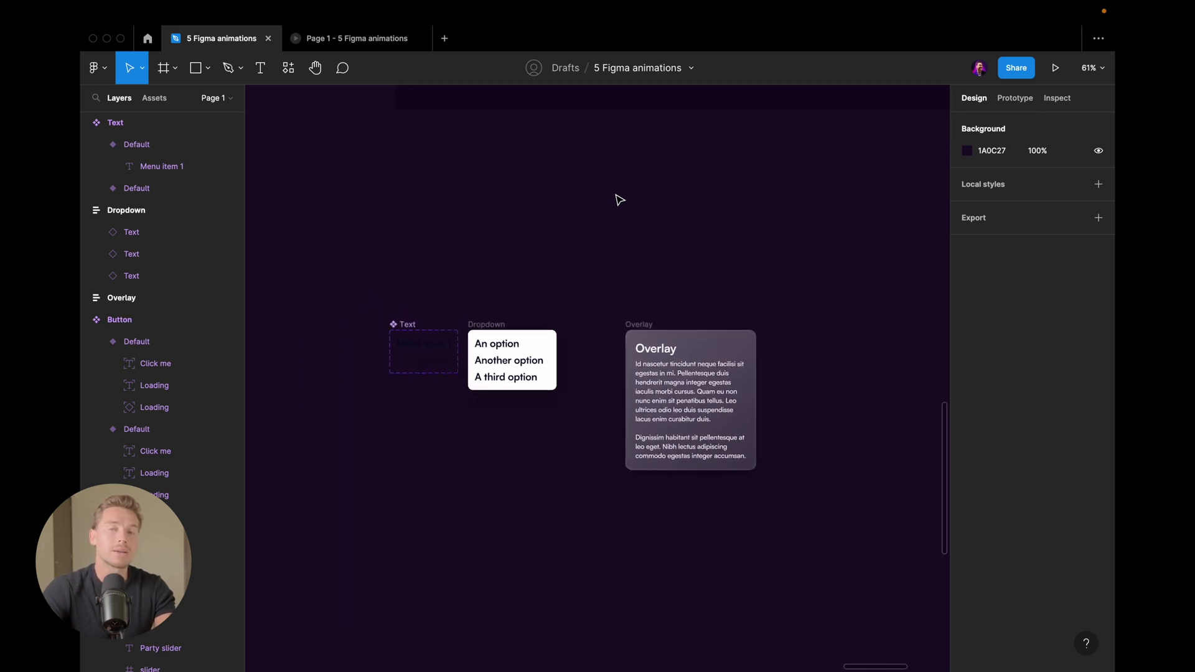
pyautogui.scroll(-3, 619, 199)
pyautogui.scroll(5, 619, 199)
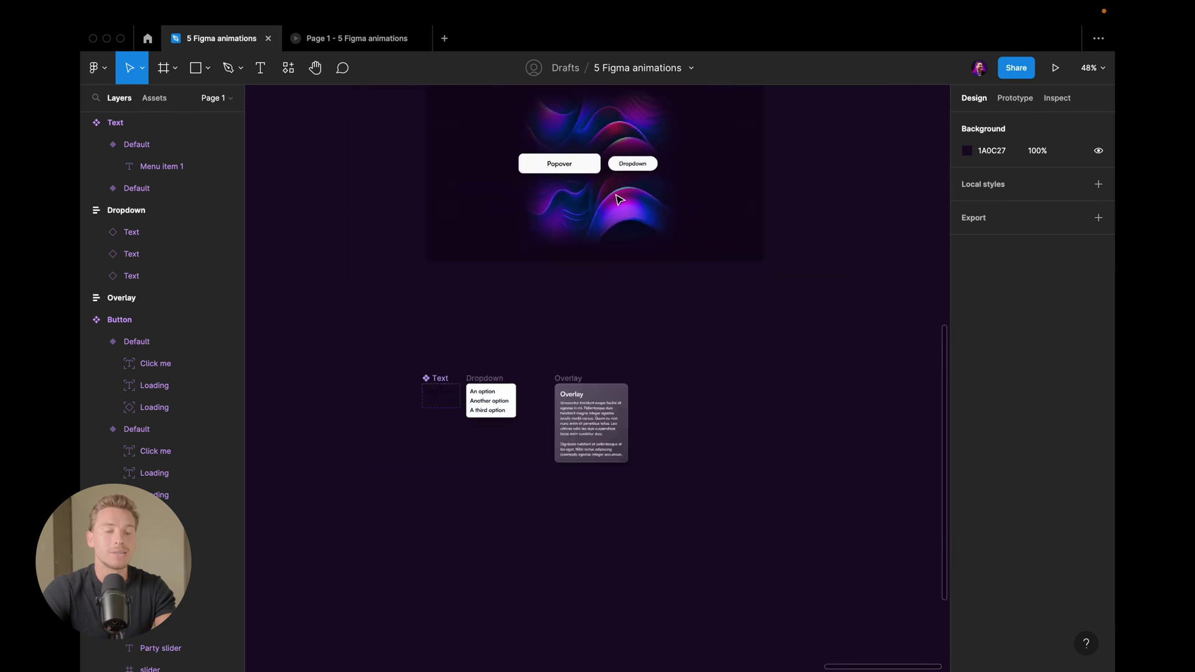